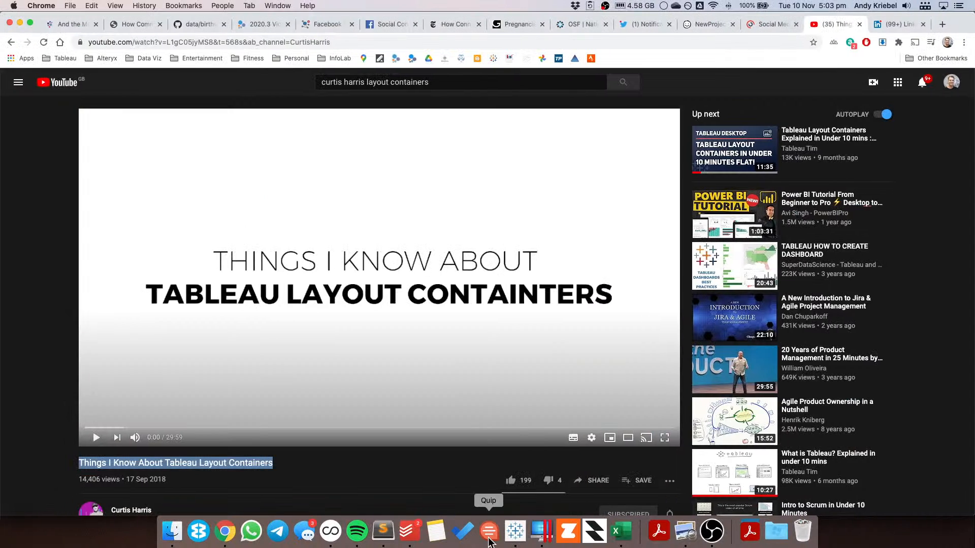
Step: Switch to Excel and examine the Traffic sources chart on the Social Media Dashboard 2020 sheet
{"action": "left_click", "coordinate": [625, 535]}
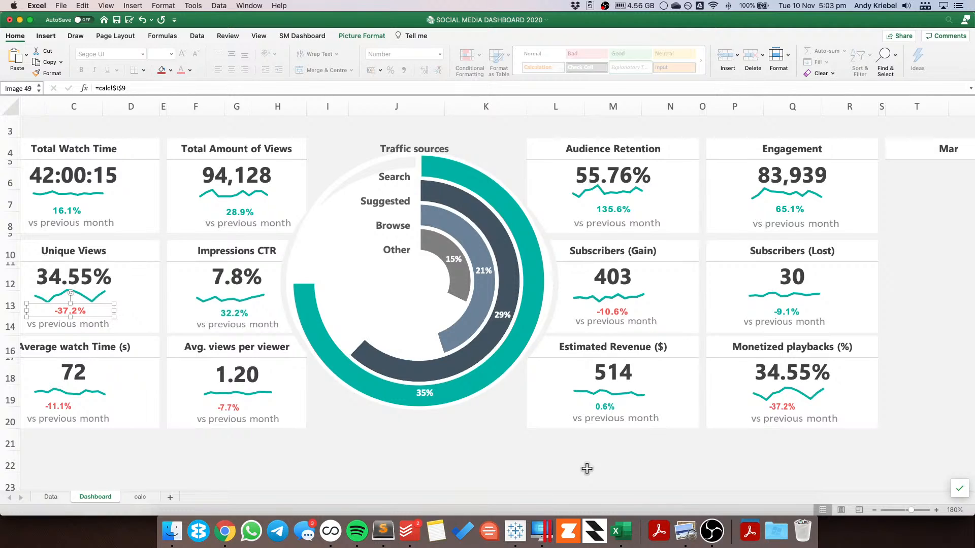
{"action": "left_click", "coordinate": [587, 468]}
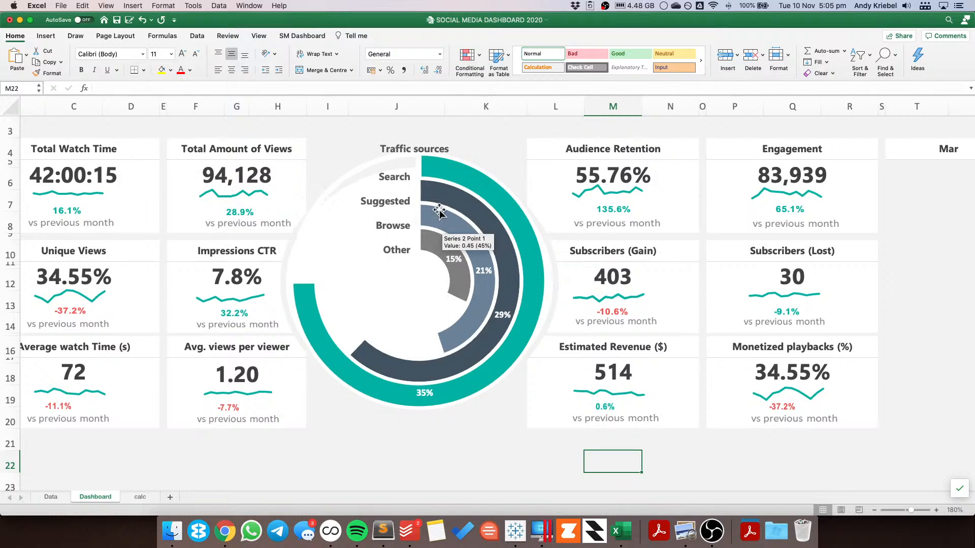
{"action": "left_click", "coordinate": [414, 148]}
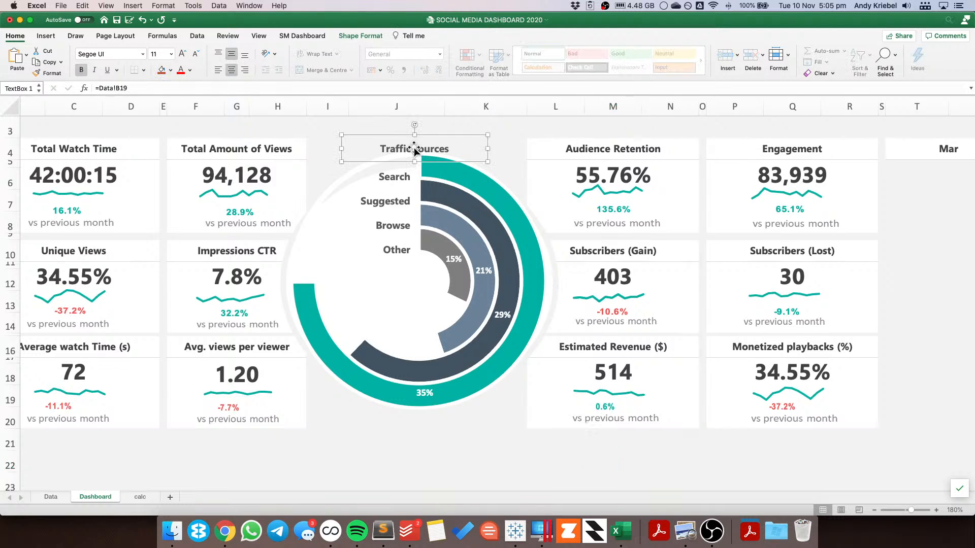
Step: Delete the outer ring of the Traffic sources doughnut chart, then undo the deletion
{"action": "left_click", "coordinate": [292, 266]}
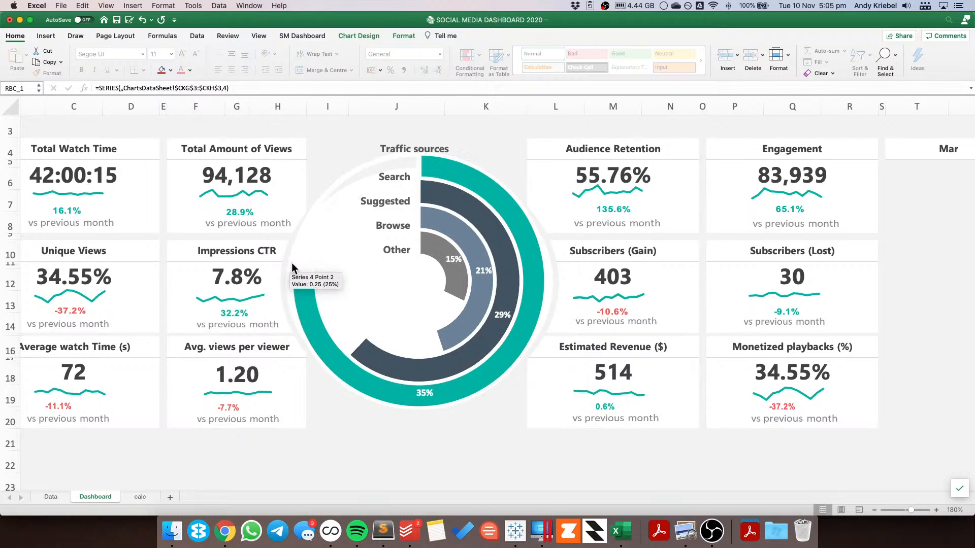
{"action": "left_click", "coordinate": [292, 266]}
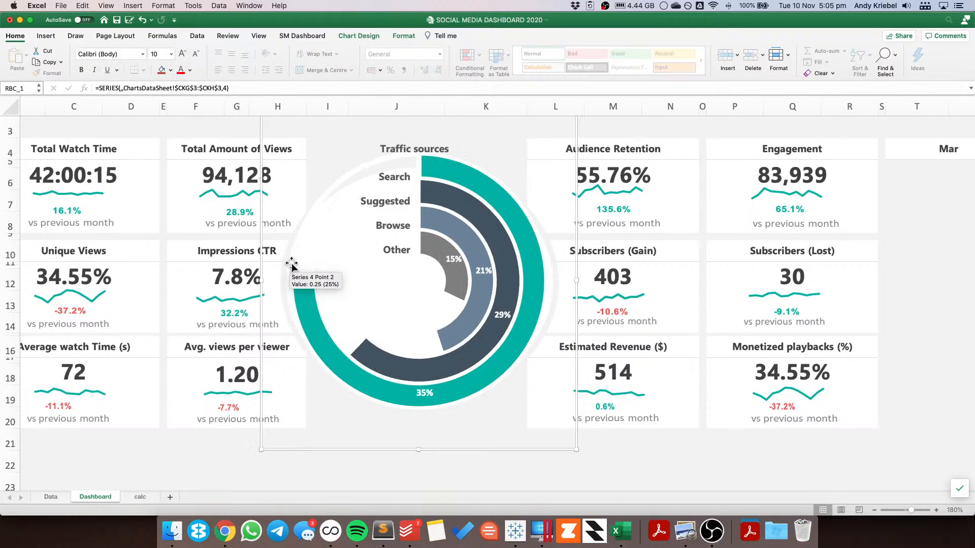
{"action": "key", "text": "Delete"}
{"action": "left_click", "coordinate": [238, 458]}
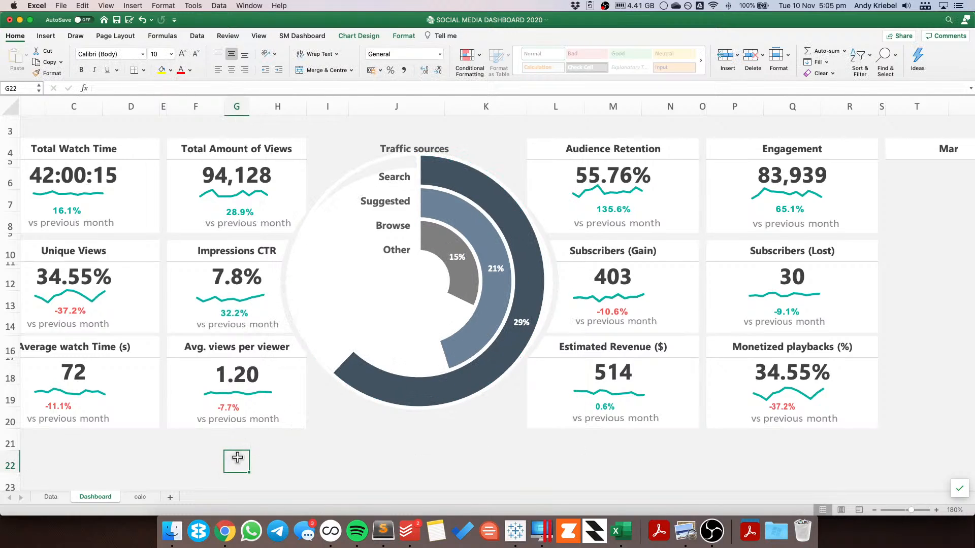
{"action": "key", "text": "super+z"}
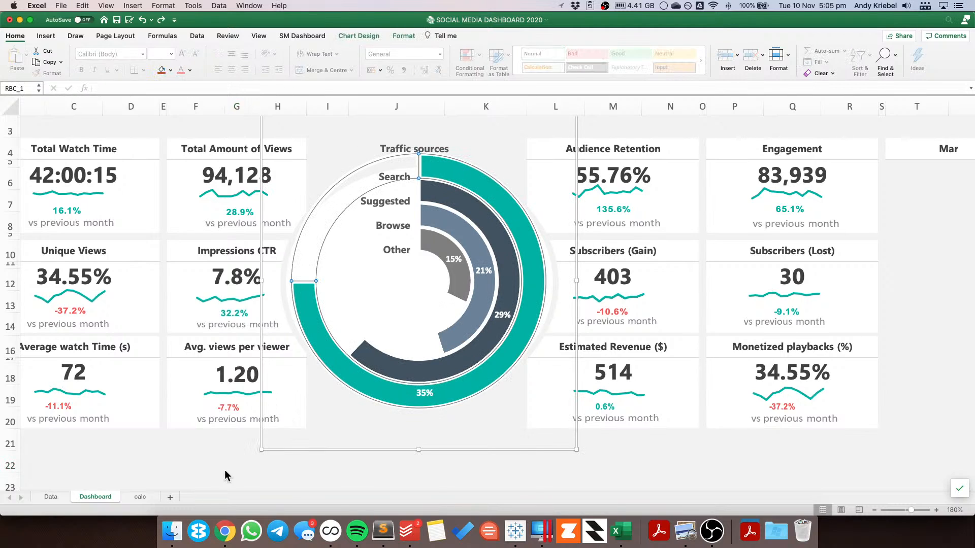
{"action": "left_click", "coordinate": [228, 463]}
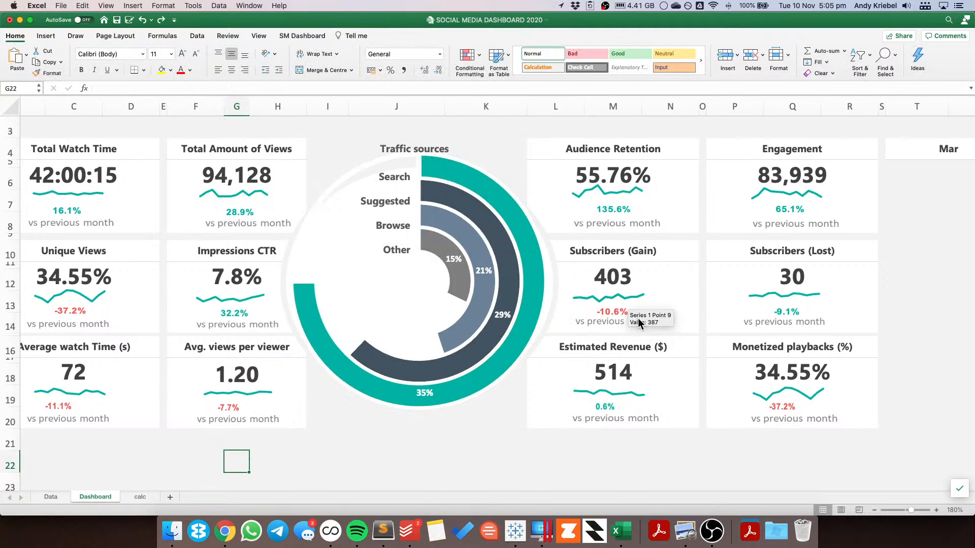
Step: Switch to Tableau and examine the Total Watch Time worksheet's title in the title editor
{"action": "left_click", "coordinate": [516, 531]}
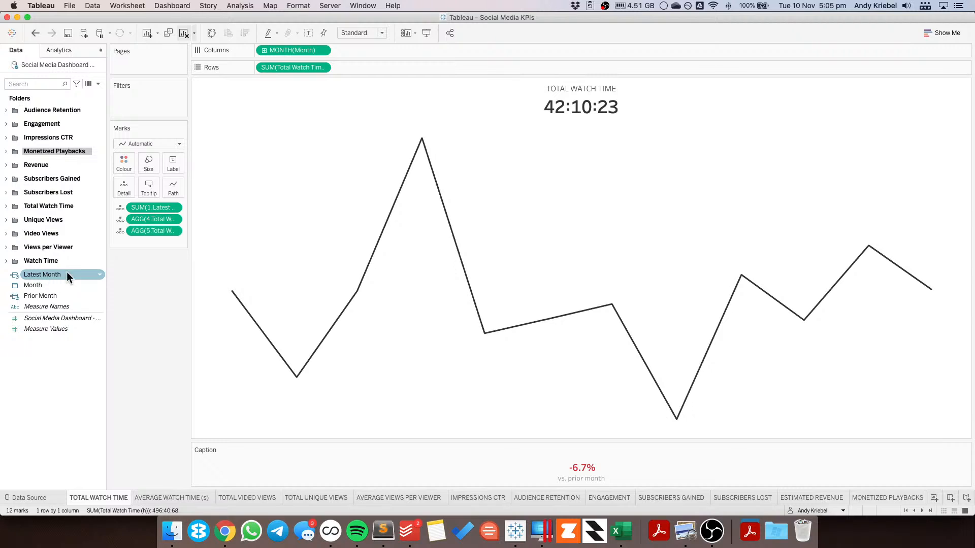
{"action": "double_click", "coordinate": [578, 89]}
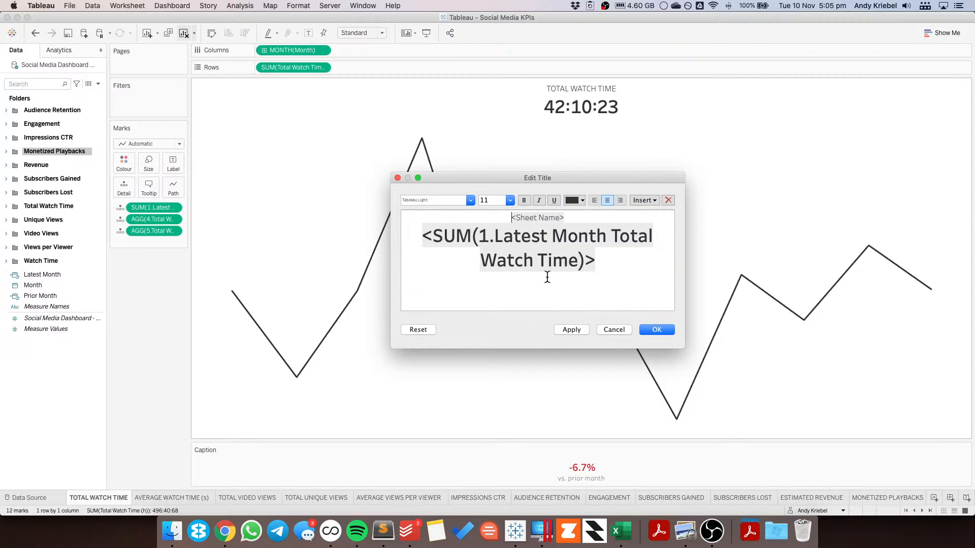
{"action": "left_click", "coordinate": [618, 330]}
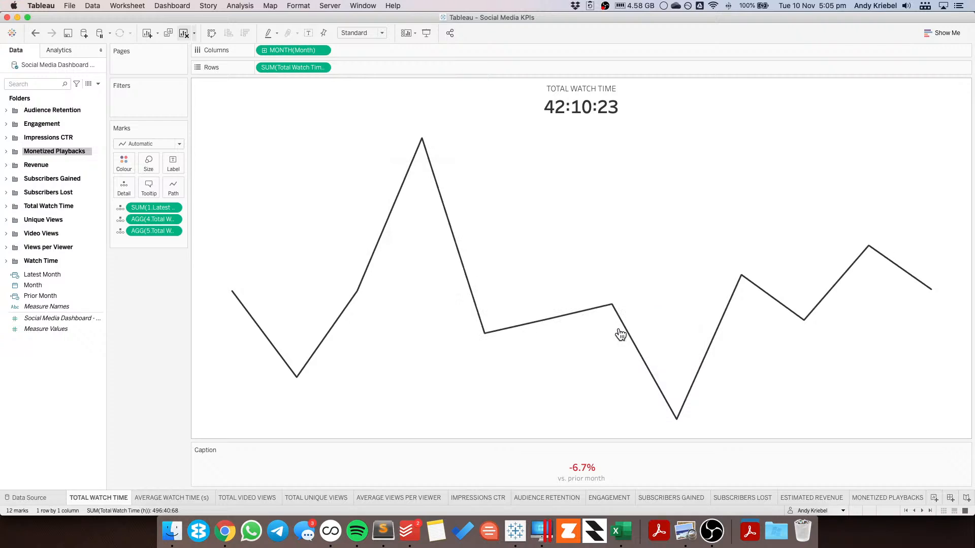
Step: Examine the worksheet's caption in the caption editor and preview all worksheets in sheet sorter view
{"action": "mouse_move", "coordinate": [927, 292]}
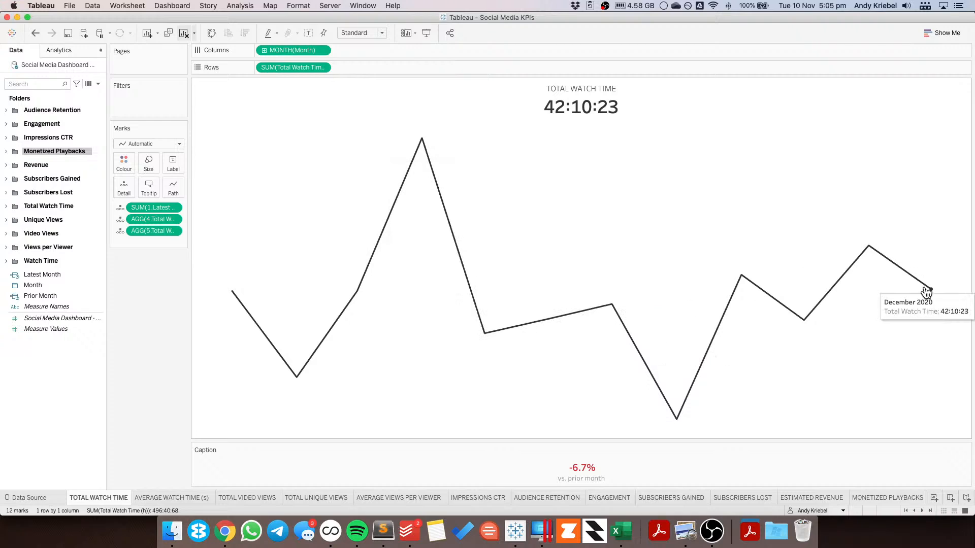
{"action": "double_click", "coordinate": [607, 471]}
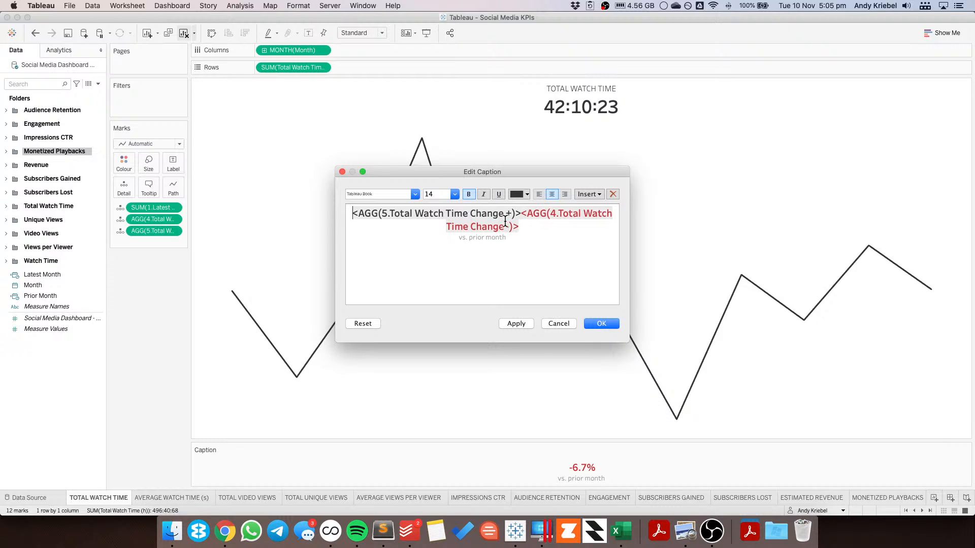
{"action": "left_click", "coordinate": [560, 323]}
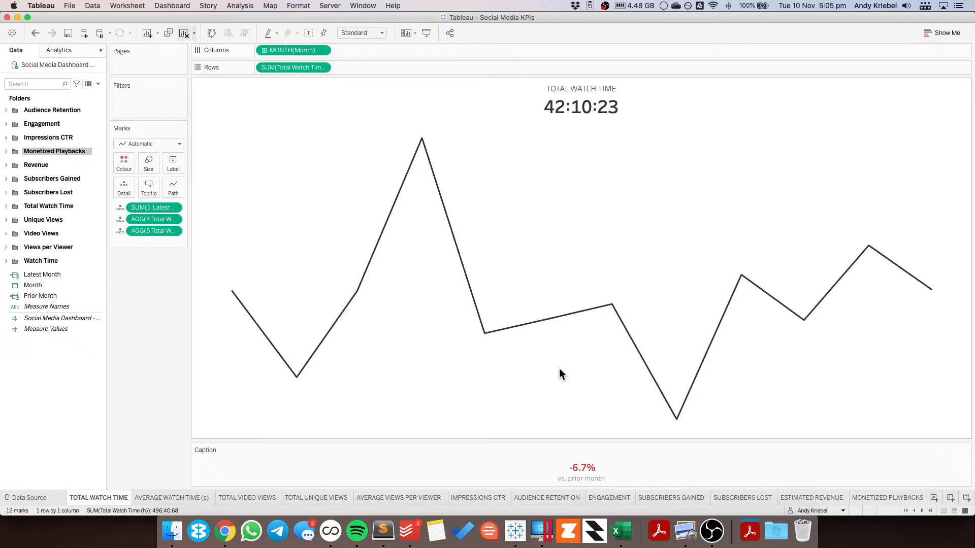
{"action": "left_click", "coordinate": [942, 508]}
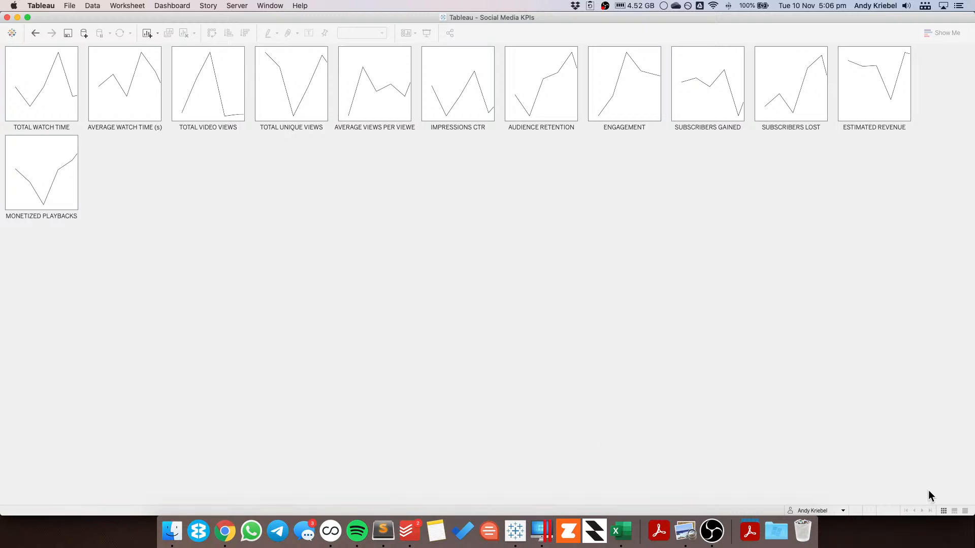
{"action": "left_click", "coordinate": [965, 511]}
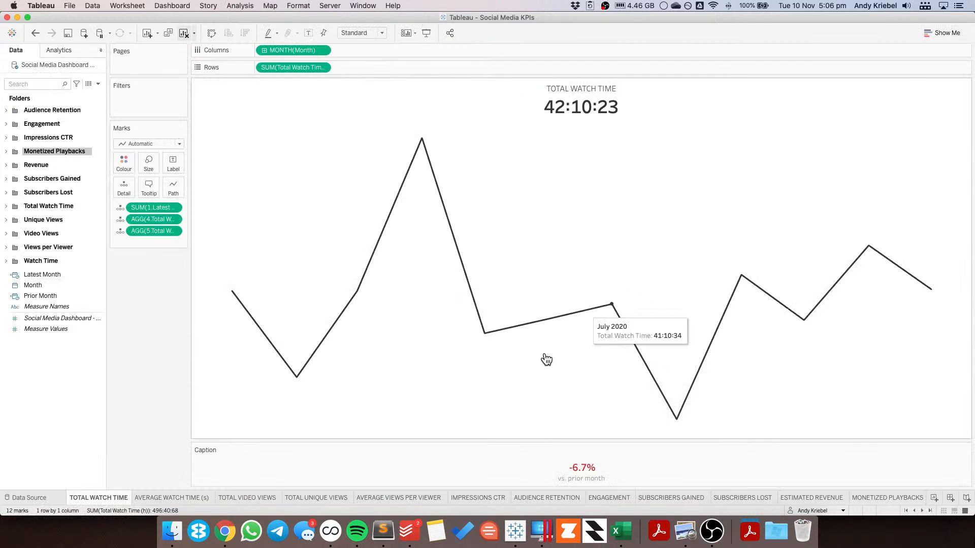
Step: Switch to the Balsamiq wireframe tab in Chrome and search the Quick Add controls for box
{"action": "left_click", "coordinate": [227, 539]}
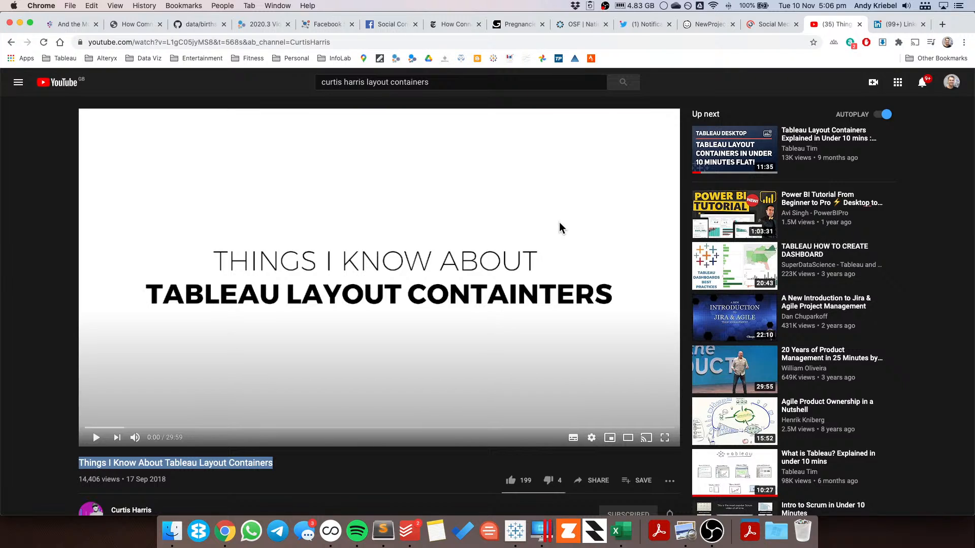
{"action": "left_click", "coordinate": [700, 24]}
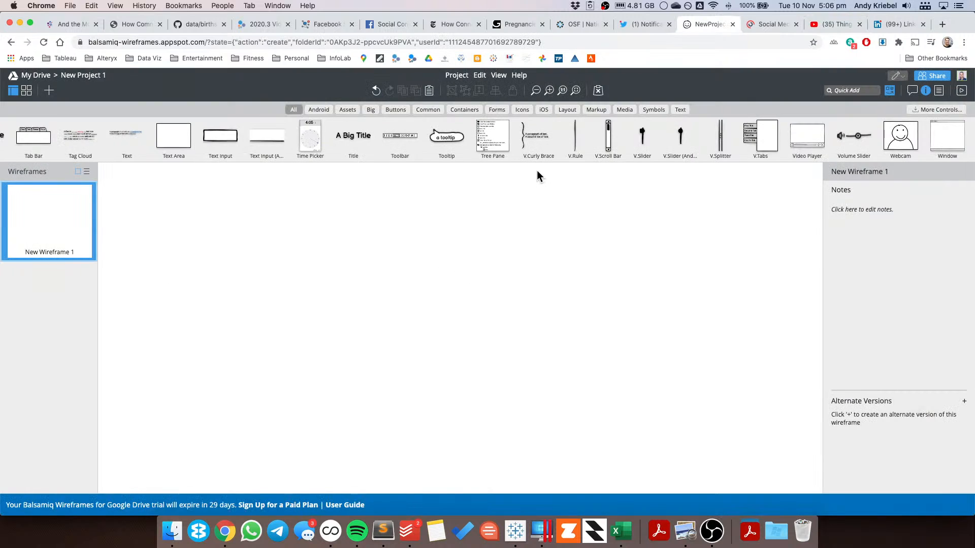
{"action": "left_click", "coordinate": [845, 90]}
{"action": "type", "text": "box"}
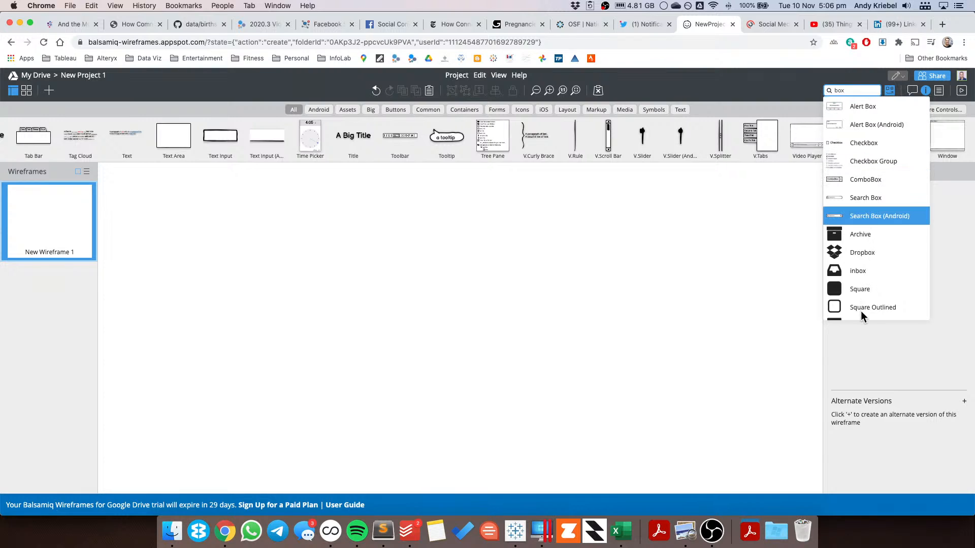
{"action": "scroll", "coordinate": [873, 236], "scroll_direction": "down", "scroll_amount": 2}
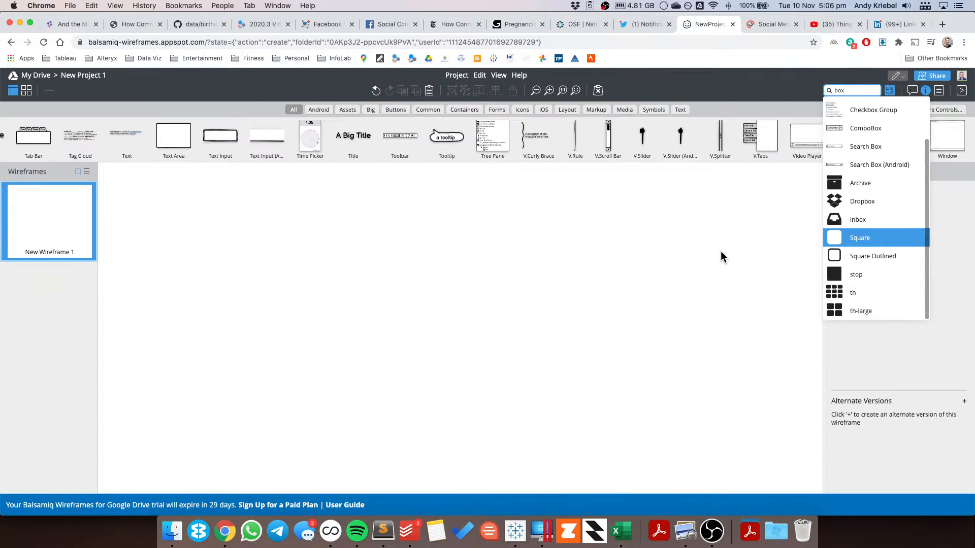
{"action": "left_click", "coordinate": [292, 110]}
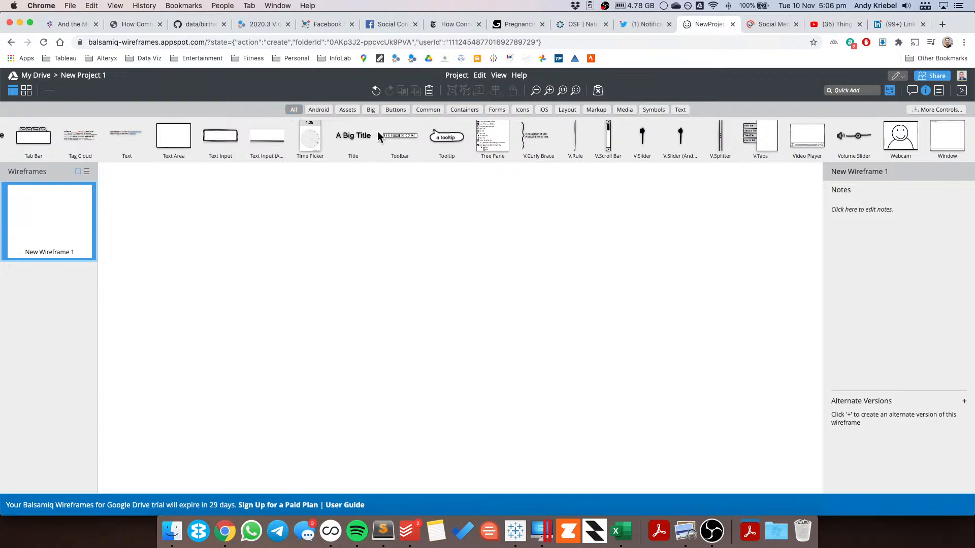
Step: Place a Rectangle control on the new wireframe, about 1487 x 683
{"action": "scroll", "coordinate": [375, 132], "scroll_direction": "left", "scroll_amount": 2}
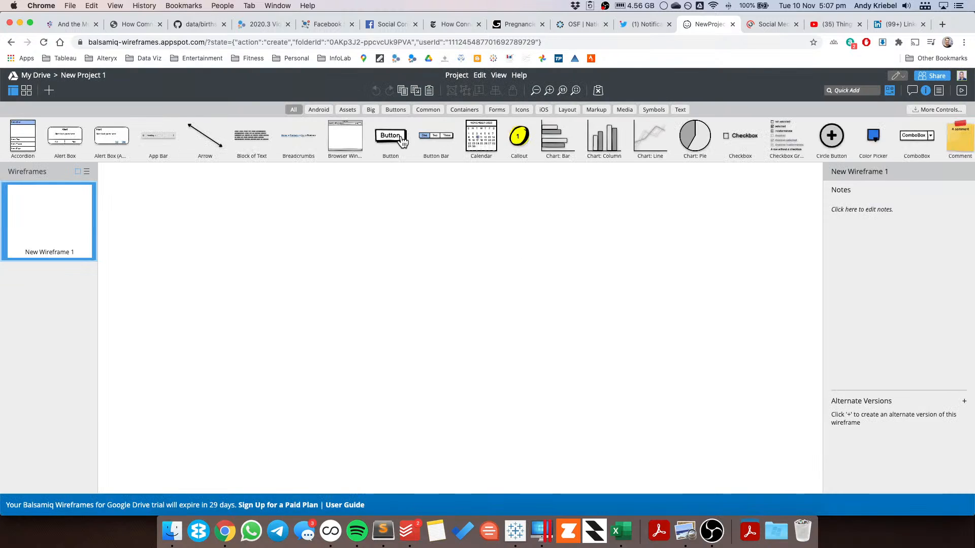
{"action": "scroll", "coordinate": [470, 136], "scroll_direction": "right", "scroll_amount": 2}
{"action": "scroll", "coordinate": [470, 136], "scroll_direction": "right", "scroll_amount": 20}
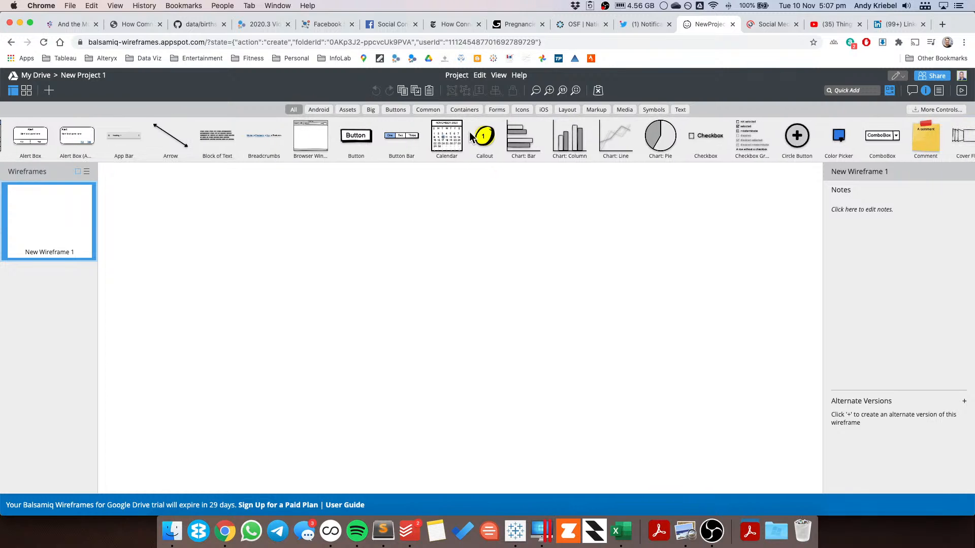
{"action": "scroll", "coordinate": [471, 138], "scroll_direction": "right", "scroll_amount": 18}
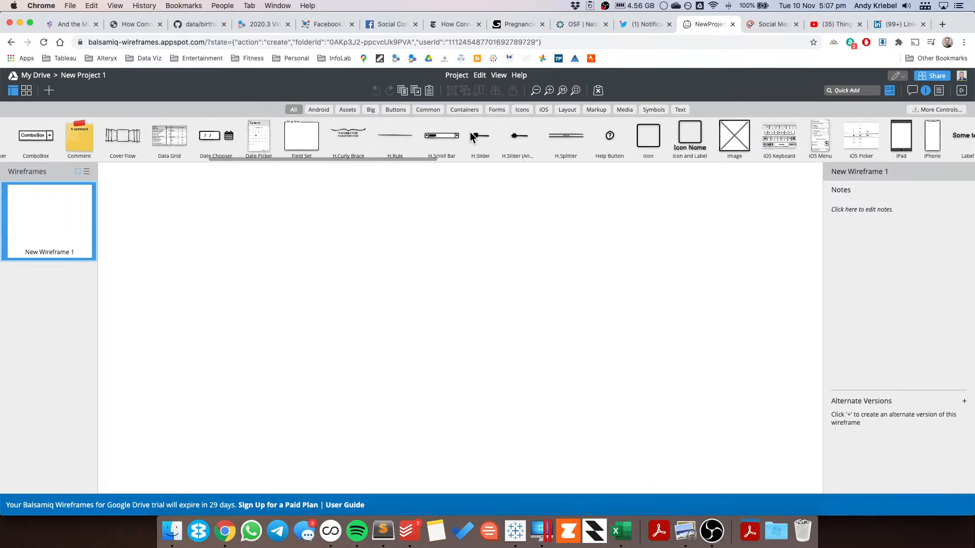
{"action": "scroll", "coordinate": [470, 133], "scroll_direction": "right", "scroll_amount": 11}
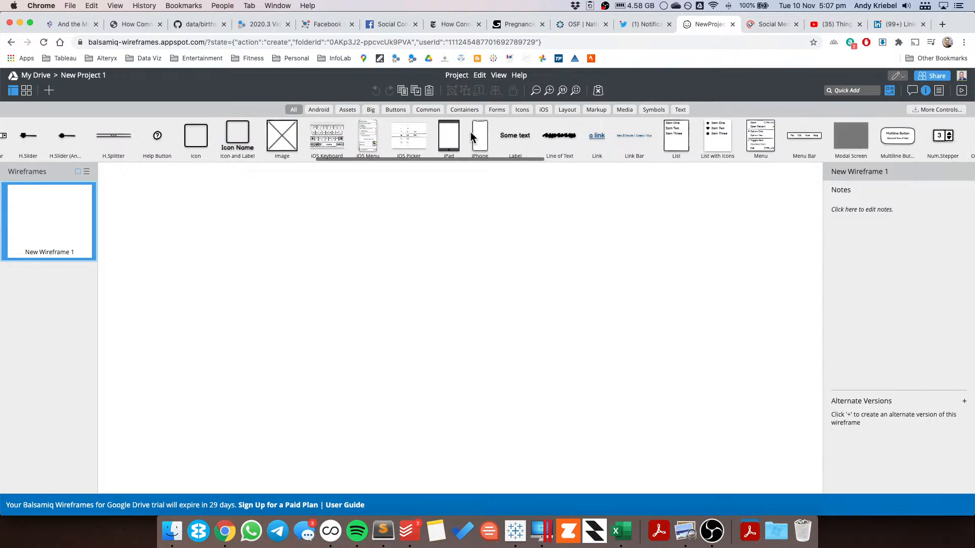
{"action": "scroll", "coordinate": [470, 137], "scroll_direction": "right", "scroll_amount": 20}
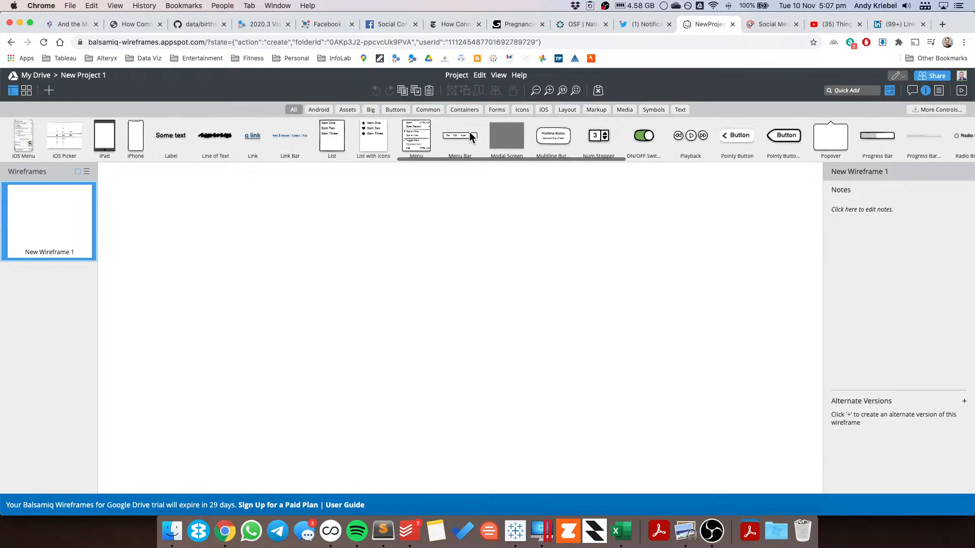
{"action": "left_click_drag", "start_coordinate": [567, 136], "coordinate": [813, 468]}
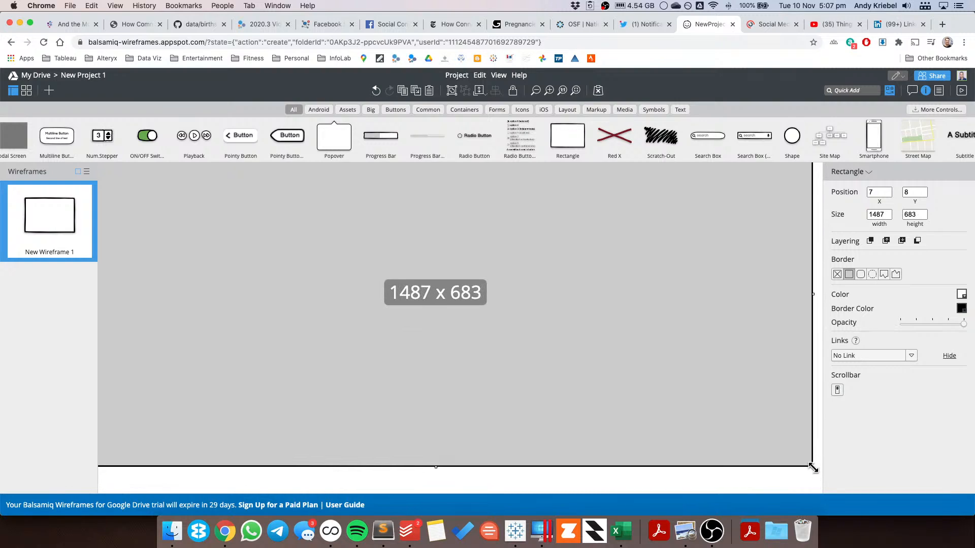
Step: Resize the rectangle to about 1163 x 601
{"action": "scroll", "coordinate": [670, 391], "scroll_direction": "up", "scroll_amount": 2}
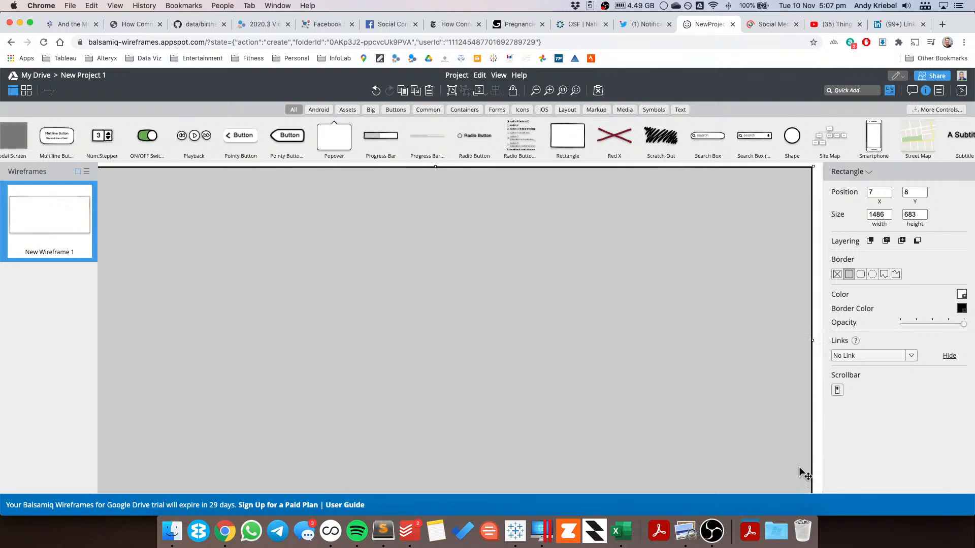
{"action": "scroll", "coordinate": [777, 414], "scroll_direction": "down", "scroll_amount": 9}
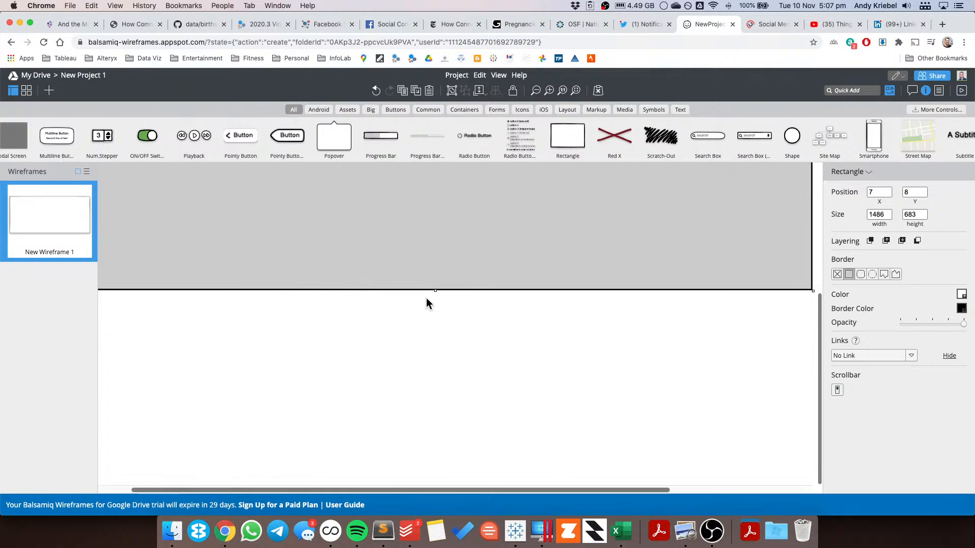
{"action": "left_click_drag", "start_coordinate": [436, 289], "coordinate": [435, 190]}
{"action": "scroll", "coordinate": [511, 276], "scroll_direction": "up", "scroll_amount": 9}
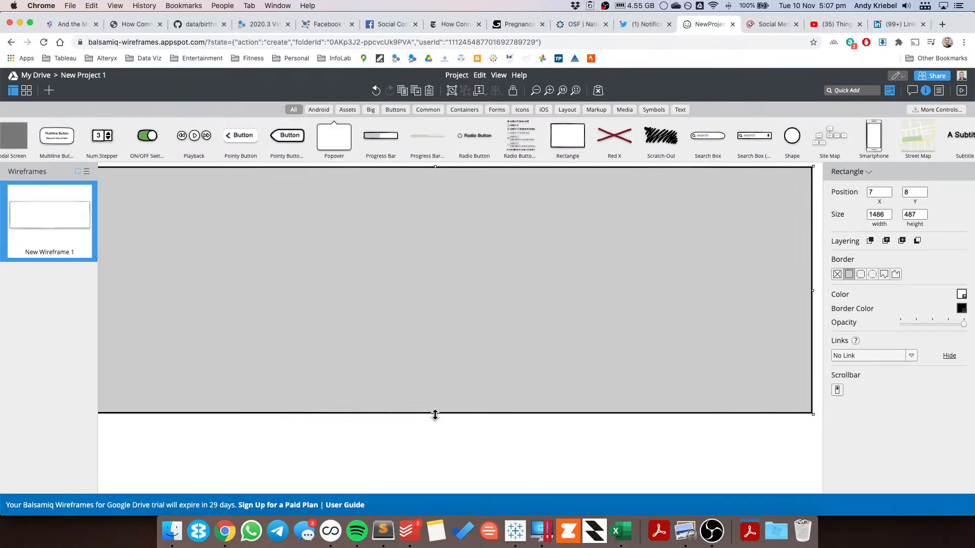
{"action": "left_click_drag", "start_coordinate": [435, 415], "coordinate": [433, 475]}
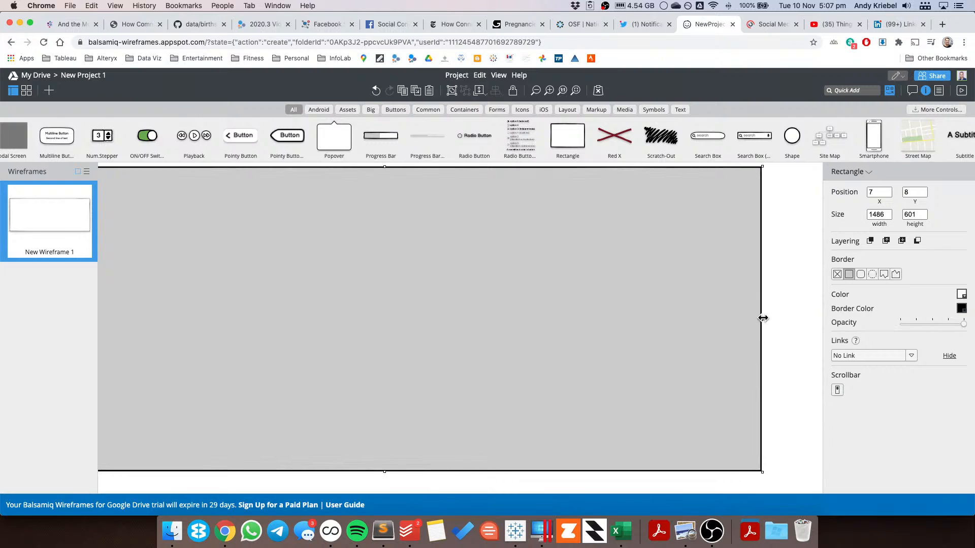
{"action": "left_click_drag", "start_coordinate": [763, 318], "coordinate": [684, 318]}
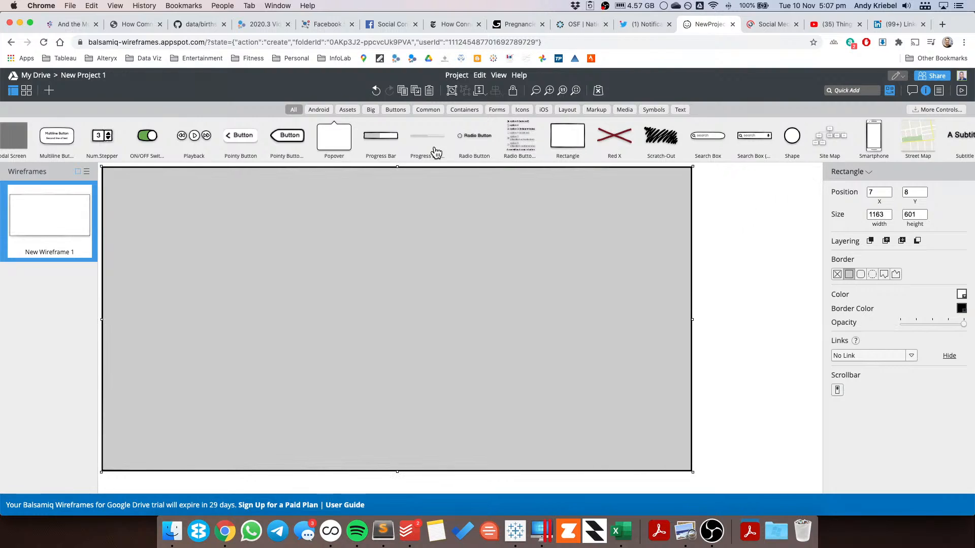
Step: Add a Title text control near the rectangle's top-left corner
{"action": "left_click", "coordinate": [680, 110]}
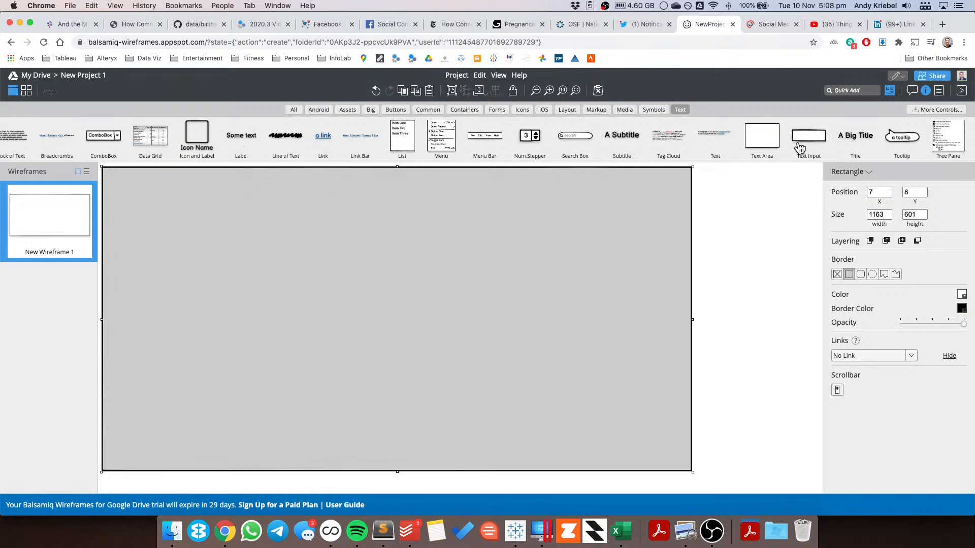
{"action": "left_click_drag", "start_coordinate": [856, 143], "coordinate": [161, 191]}
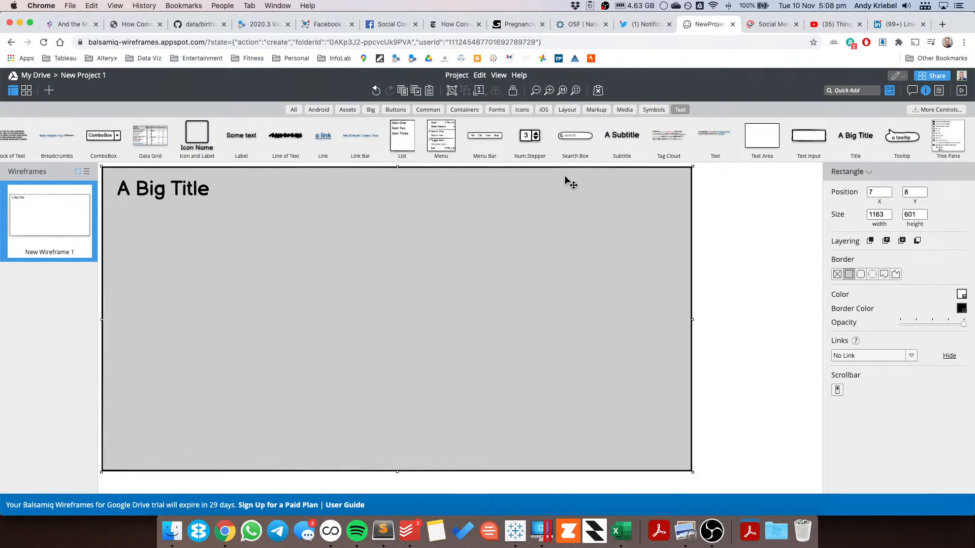
Step: Add a horizontal rule under the title, stretched across the rectangle about 1116 wide
{"action": "left_click", "coordinate": [854, 90]}
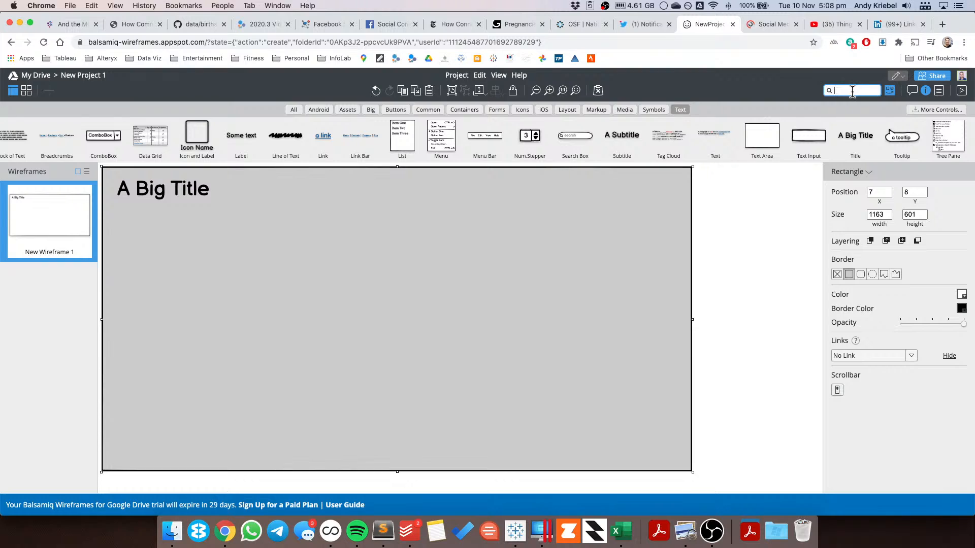
{"action": "type", "text": "line"}
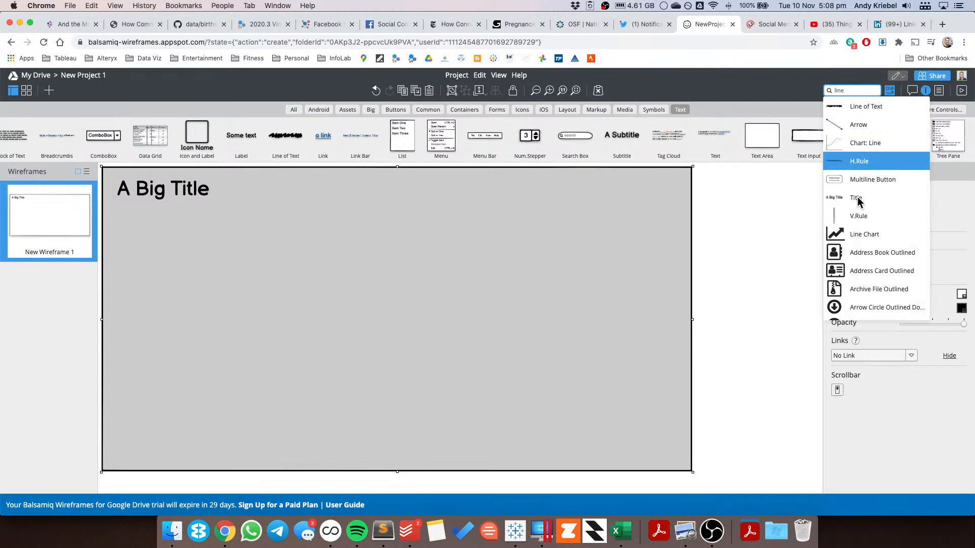
{"action": "left_click_drag", "start_coordinate": [857, 159], "coordinate": [200, 206]}
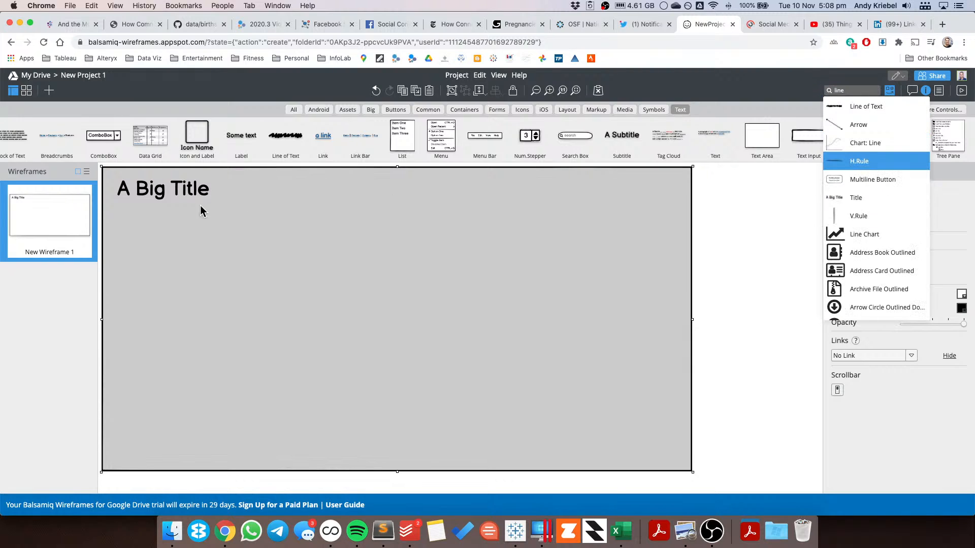
{"action": "left_click", "coordinate": [899, 163]}
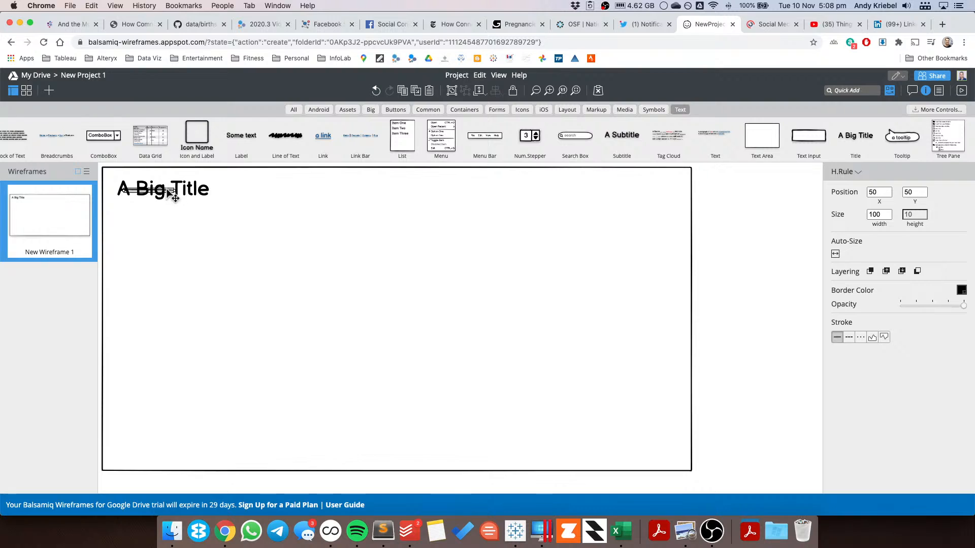
{"action": "left_click_drag", "start_coordinate": [168, 191], "coordinate": [682, 209]}
{"action": "left_click", "coordinate": [683, 528]}
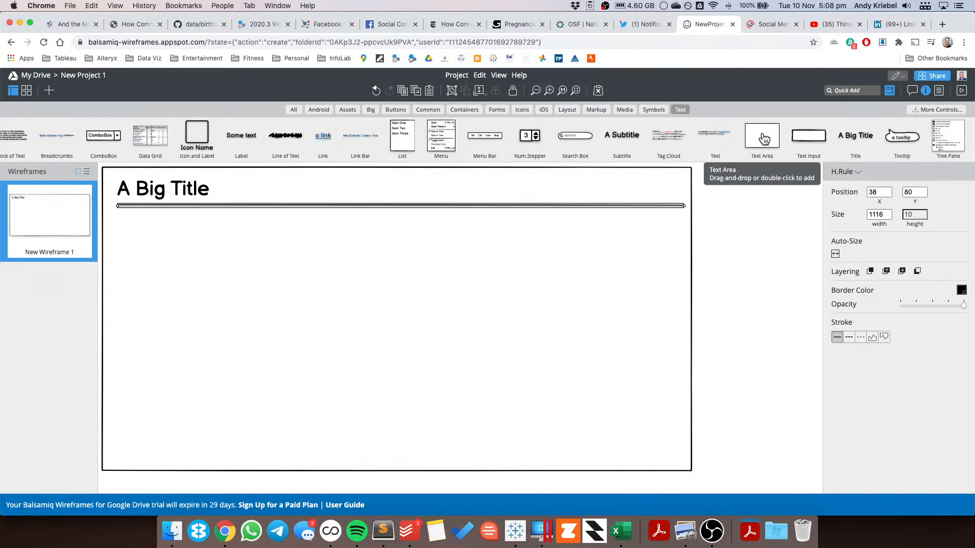
{"action": "left_click_drag", "start_coordinate": [764, 139], "coordinate": [173, 249]}
{"action": "double_click", "coordinate": [213, 279]}
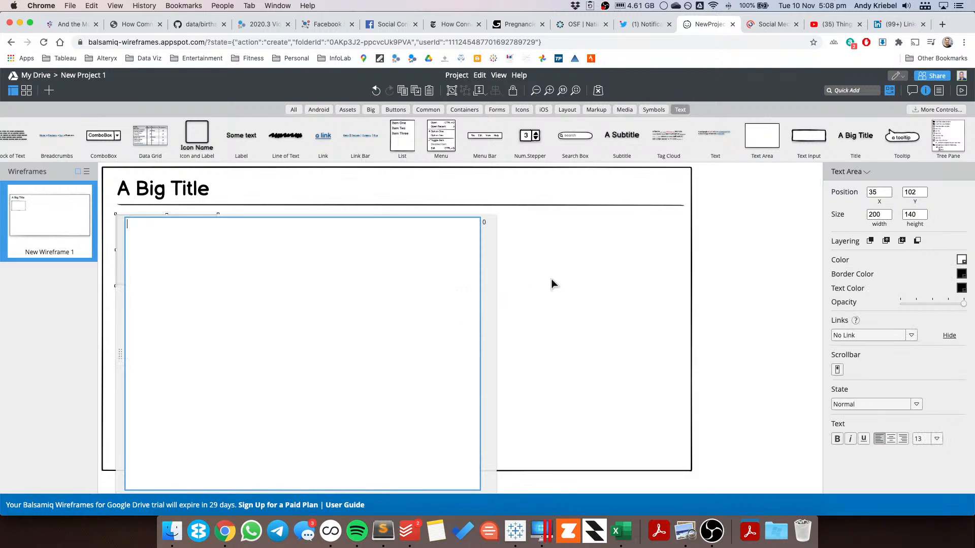
{"action": "key", "text": "Escape"}
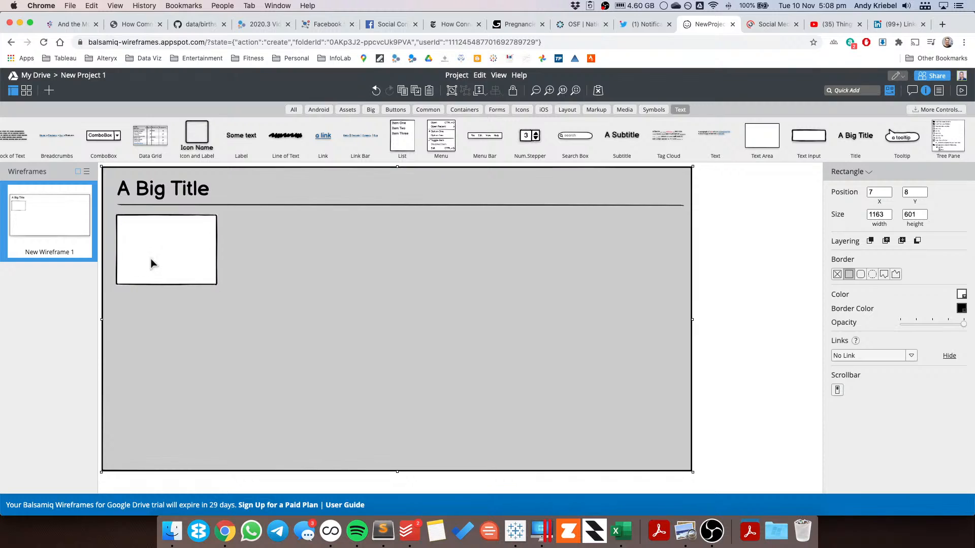
{"action": "key", "text": "Delete"}
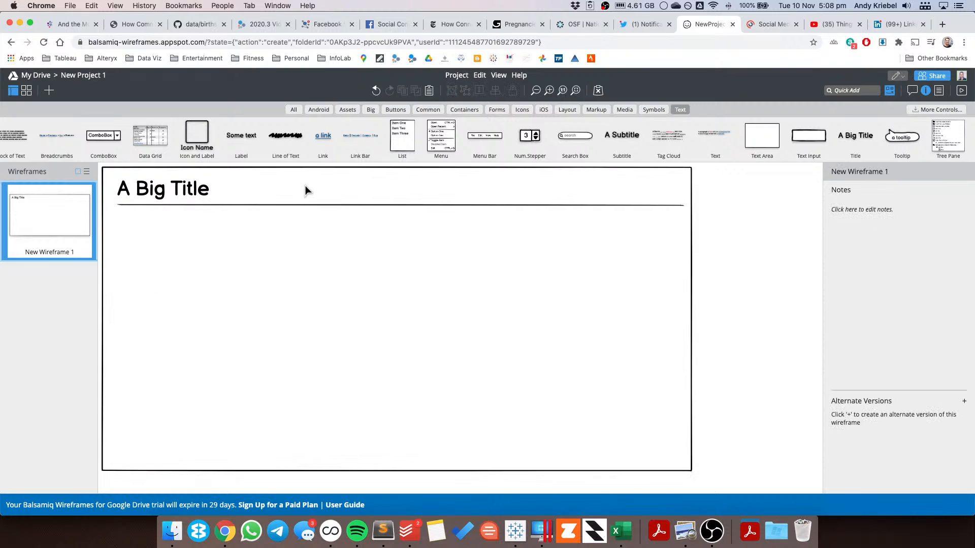
Step: Add a second rectangle below the rule, about 1116 x 137
{"action": "left_click", "coordinate": [443, 291]}
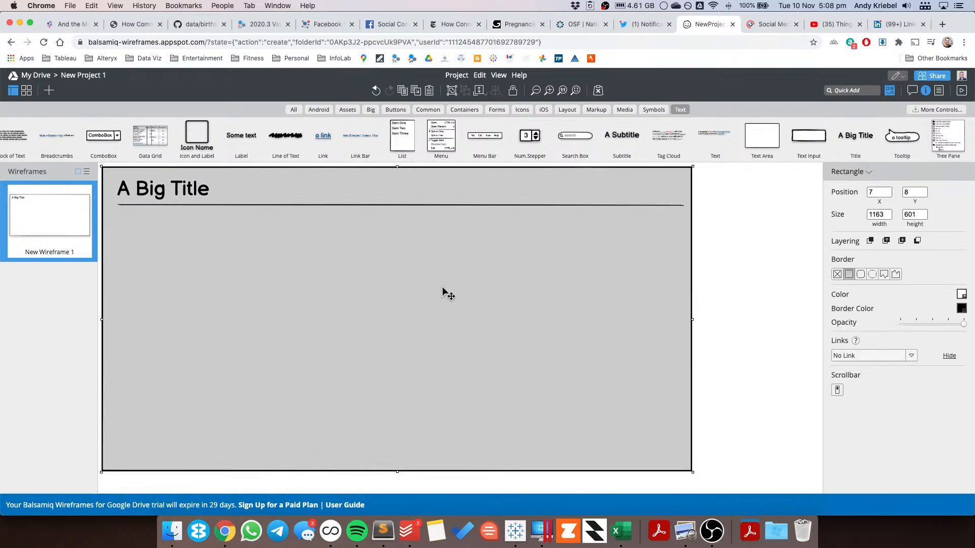
{"action": "left_click", "coordinate": [853, 90]}
{"action": "type", "text": "re"}
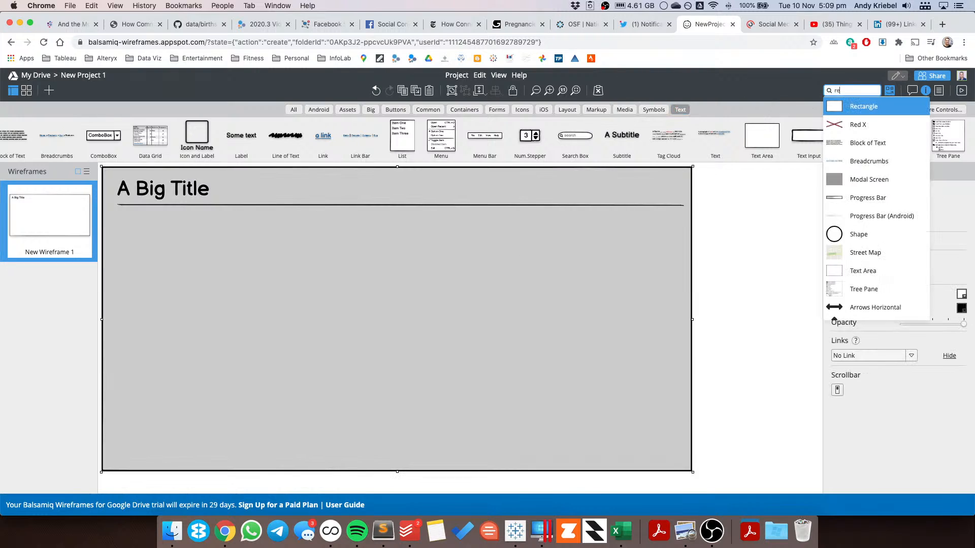
{"action": "type", "text": "ctangle"}
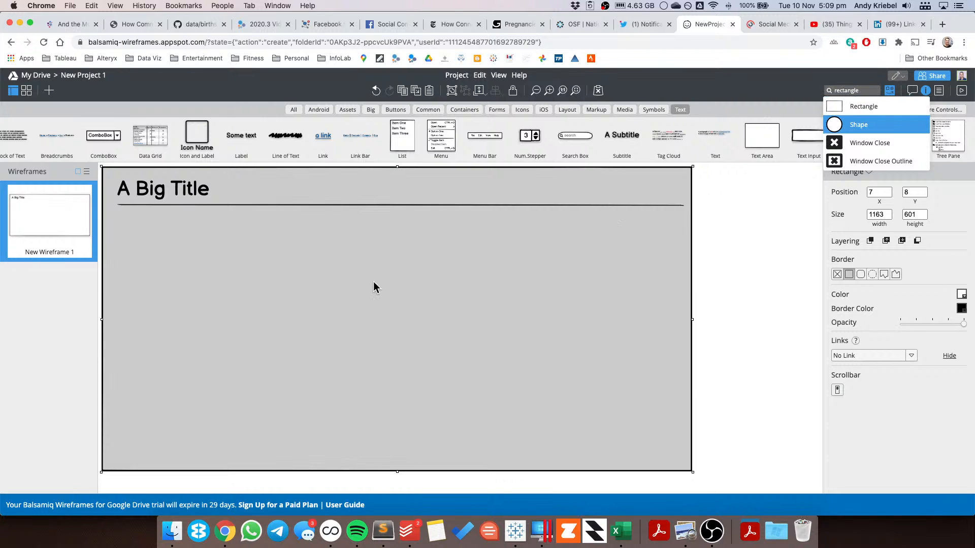
{"action": "left_click", "coordinate": [884, 107]}
{"action": "left_click_drag", "start_coordinate": [161, 216], "coordinate": [685, 282]}
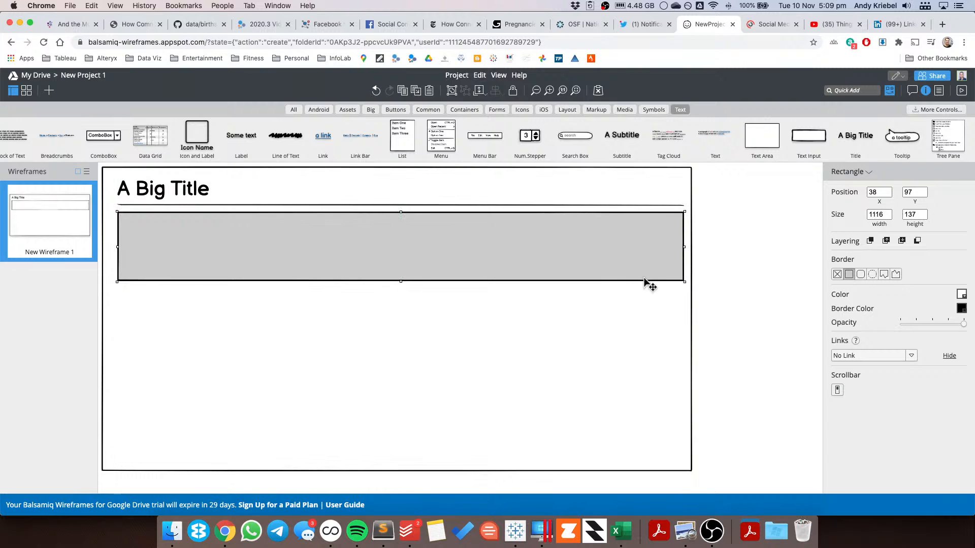
Step: Give the new rectangle a red border and copy it
{"action": "left_click", "coordinate": [961, 308]}
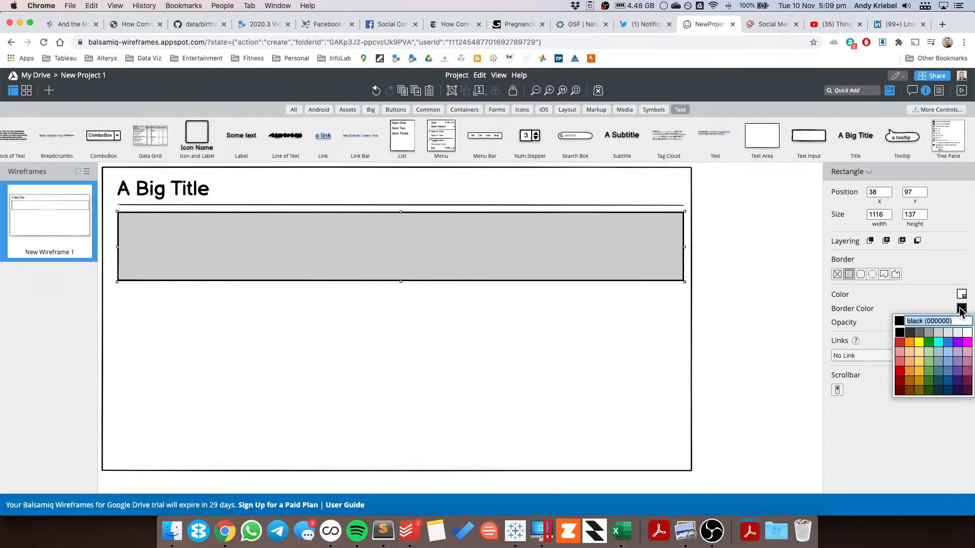
{"action": "left_click", "coordinate": [900, 342]}
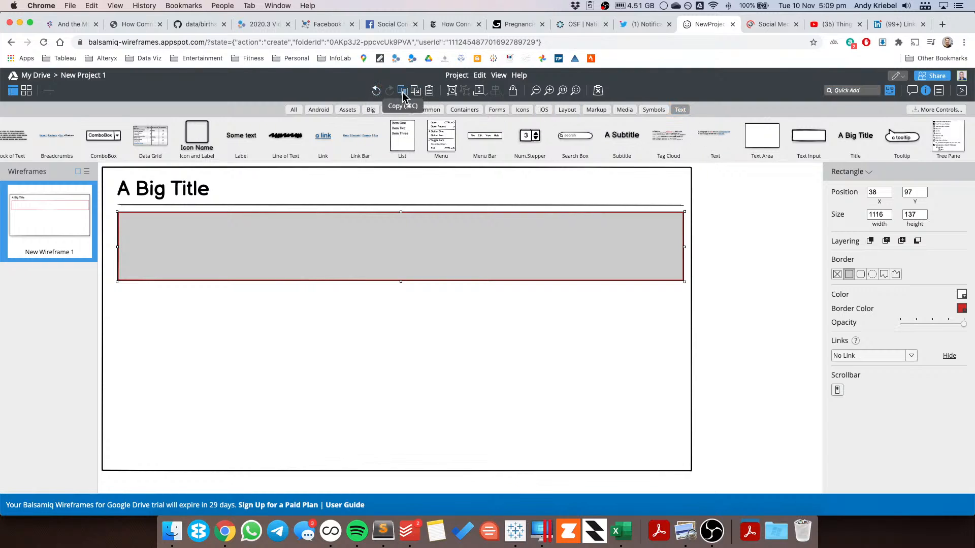
{"action": "left_click", "coordinate": [429, 92]}
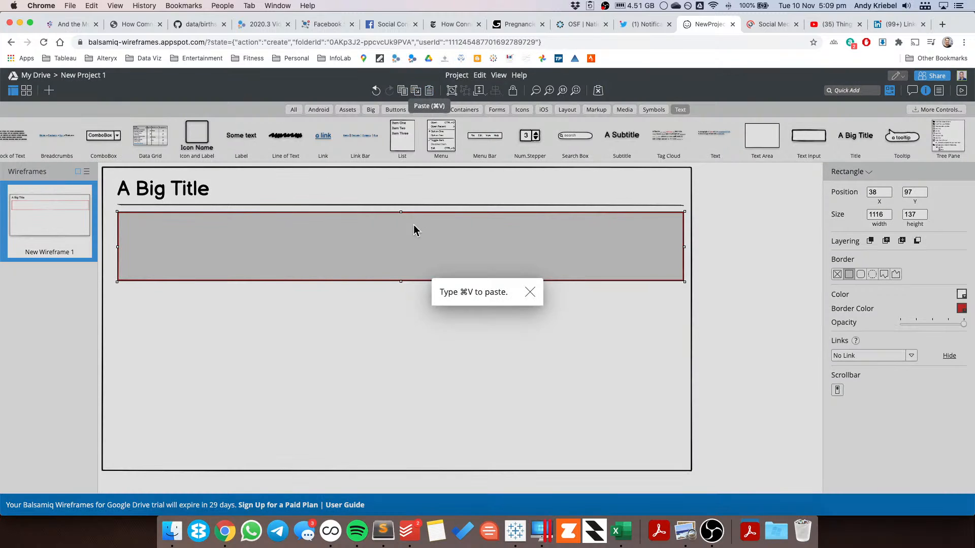
{"action": "left_click", "coordinate": [530, 293]}
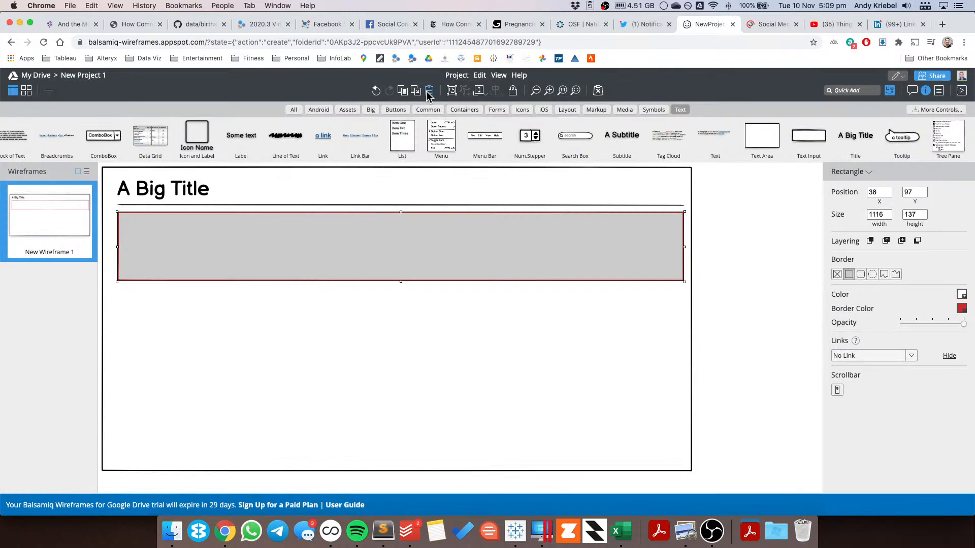
{"action": "left_click", "coordinate": [429, 91]}
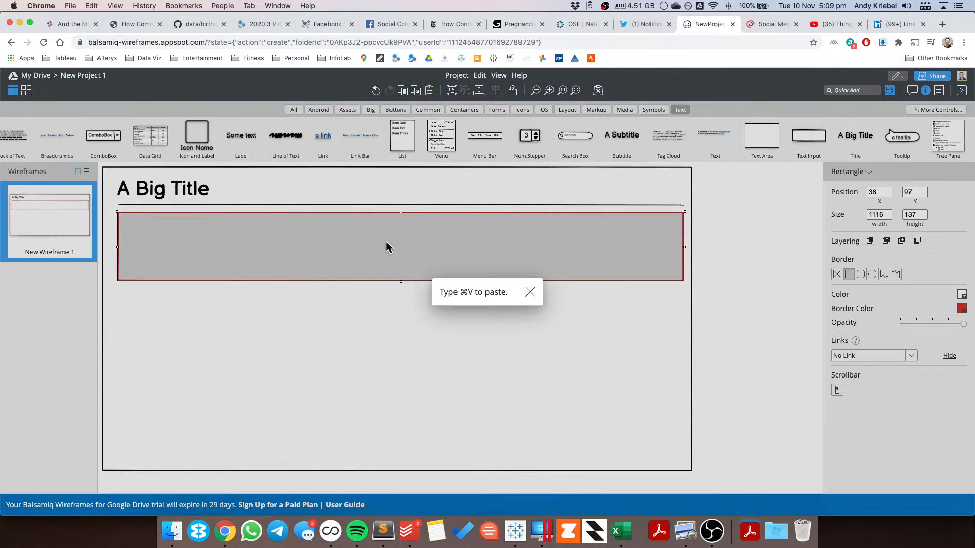
{"action": "left_click", "coordinate": [530, 293]}
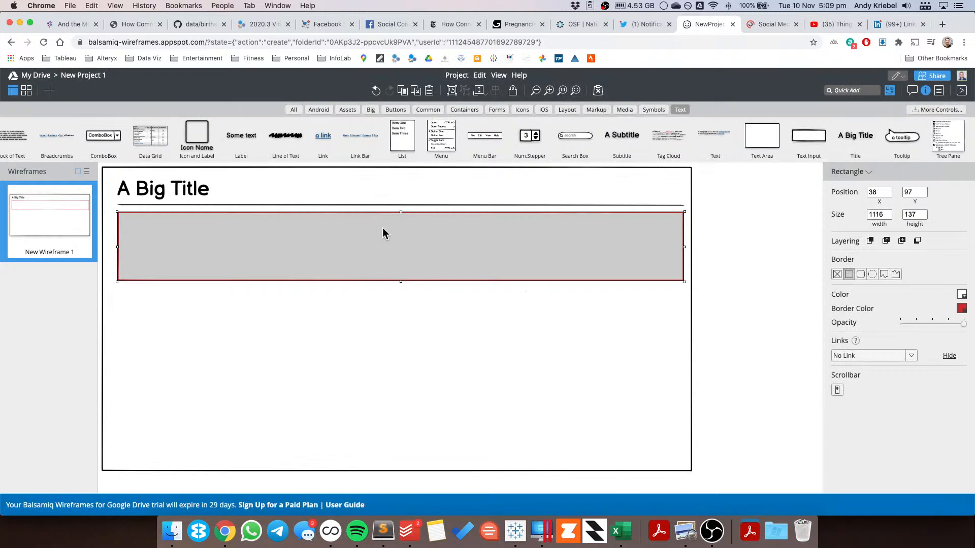
Step: Paste a copy of the red rectangle, move it directly below, and set its border to green
{"action": "key", "text": "super+v"}
{"action": "left_click_drag", "start_coordinate": [387, 236], "coordinate": [390, 310]}
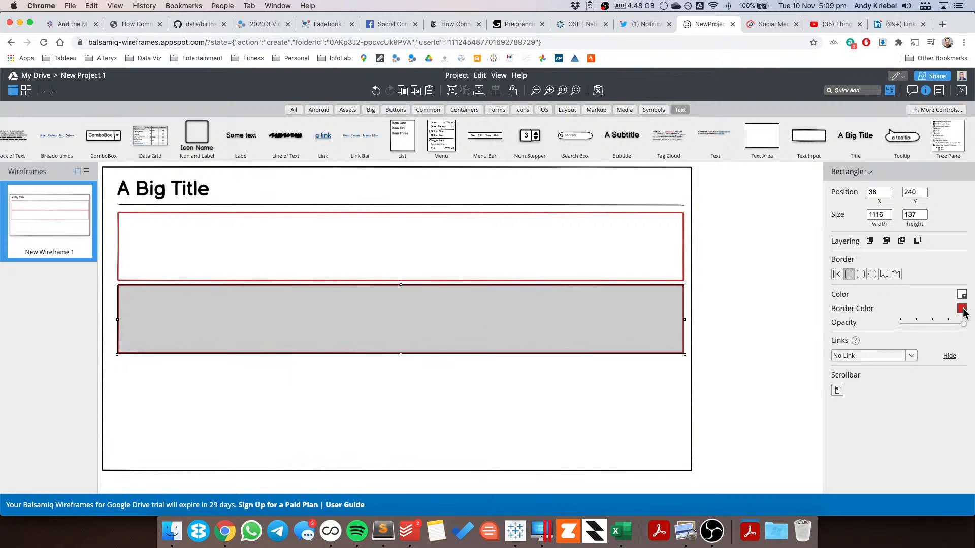
{"action": "left_click", "coordinate": [962, 309]}
{"action": "left_click", "coordinate": [928, 345]}
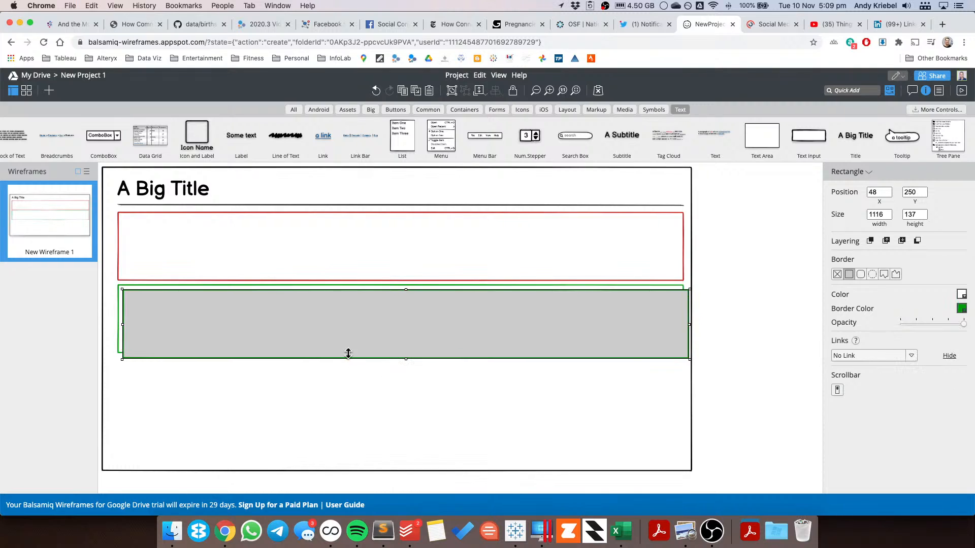
Step: Move another pasted copy below the green rectangle and set its border to blue
{"action": "left_click_drag", "start_coordinate": [362, 337], "coordinate": [346, 401]}
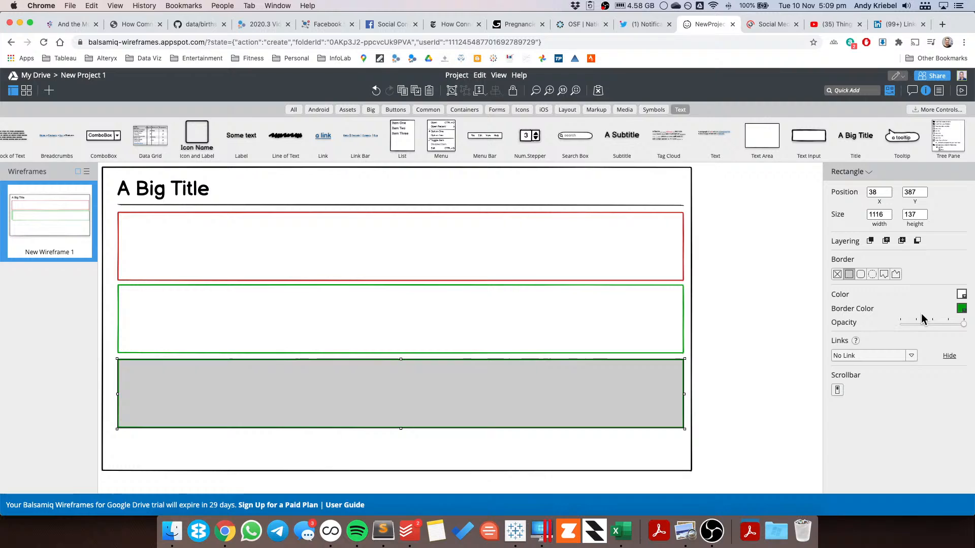
{"action": "left_click", "coordinate": [961, 309]}
{"action": "left_click", "coordinate": [948, 348]}
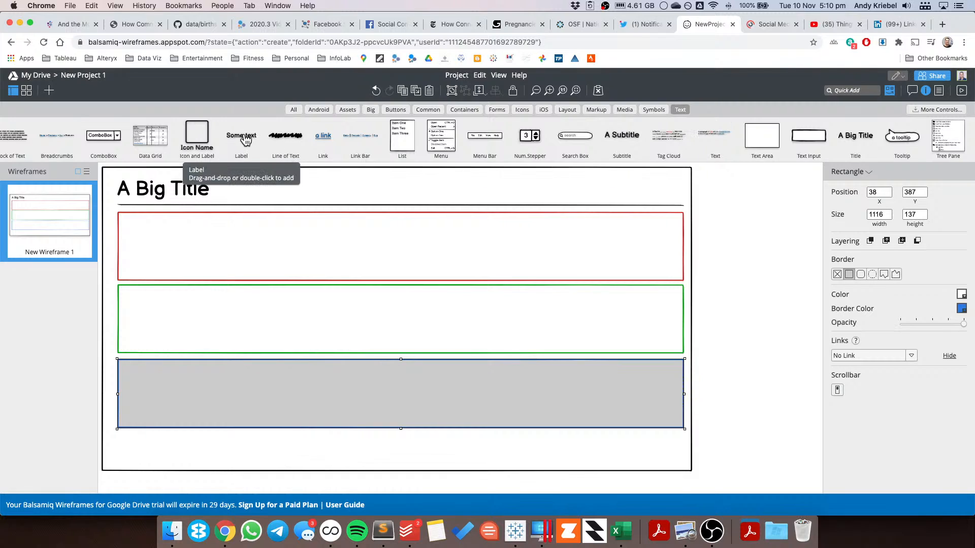
Step: Add a label near the bottom of the wireframe and enter FOOTER as its text
{"action": "left_click_drag", "start_coordinate": [245, 140], "coordinate": [161, 453]}
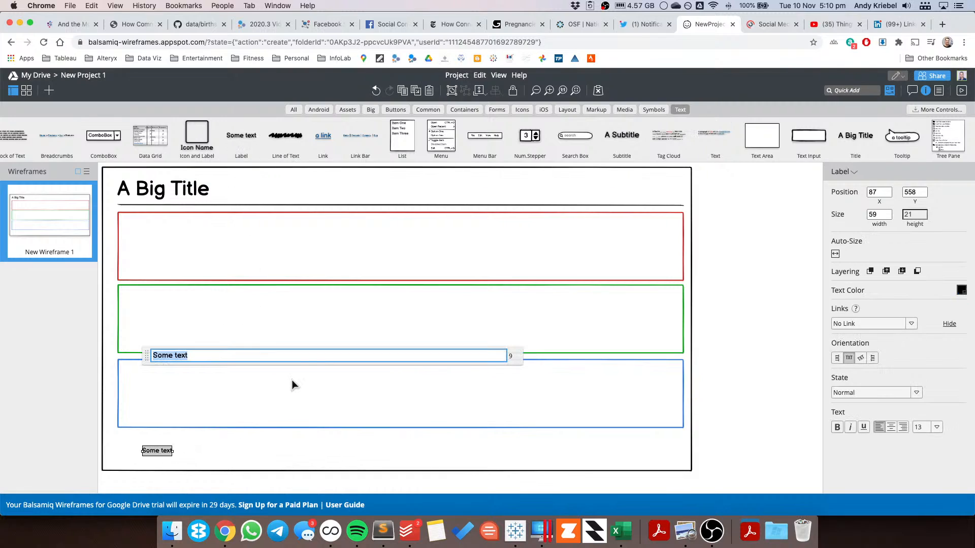
{"action": "type", "text": "FO"}
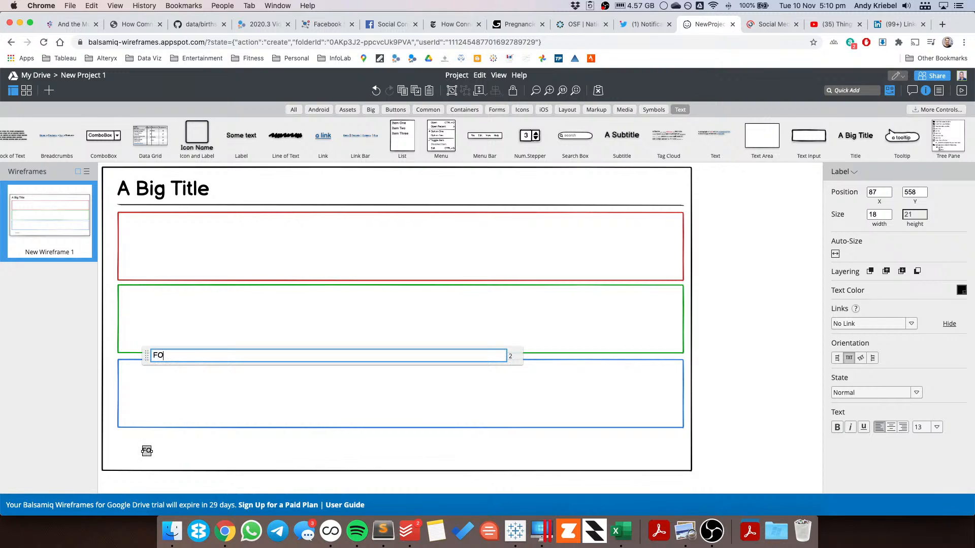
{"action": "type", "text": "OTER"}
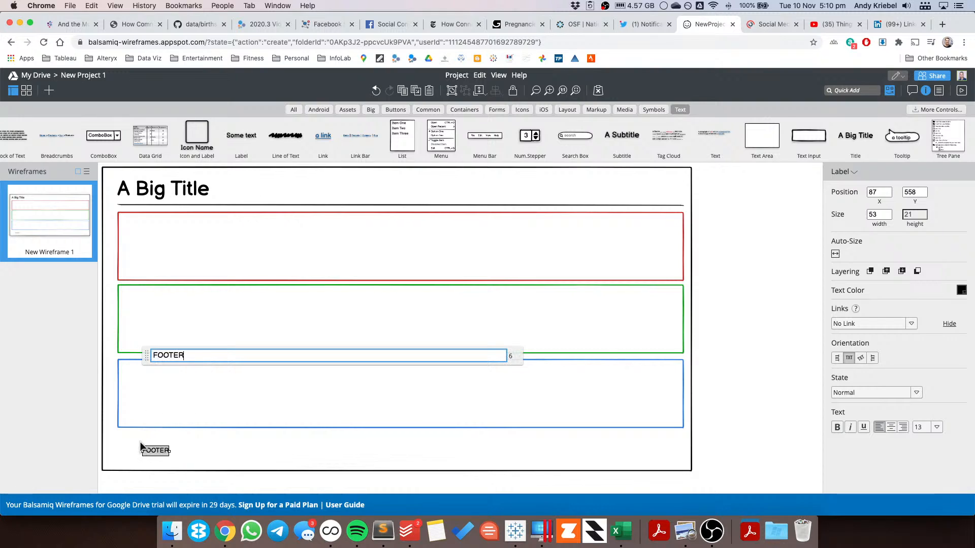
Step: Stretch the FOOTER label across the wireframe, about 1116 wide, aligned with the rectangles
{"action": "left_click", "coordinate": [202, 452]}
{"action": "left_click", "coordinate": [157, 454]}
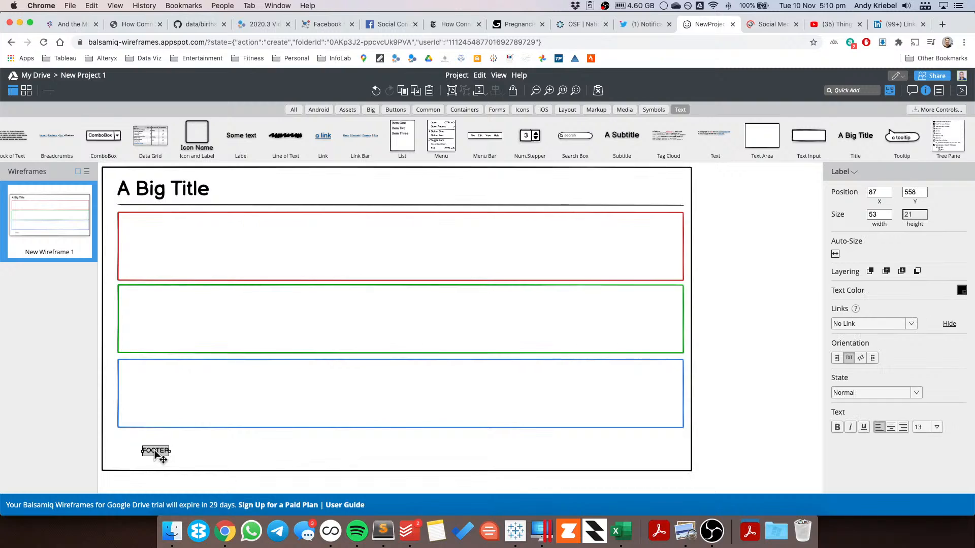
{"action": "left_click", "coordinate": [147, 452]}
{"action": "left_click", "coordinate": [150, 456]}
{"action": "left_click", "coordinate": [152, 455]}
{"action": "left_click", "coordinate": [154, 454]}
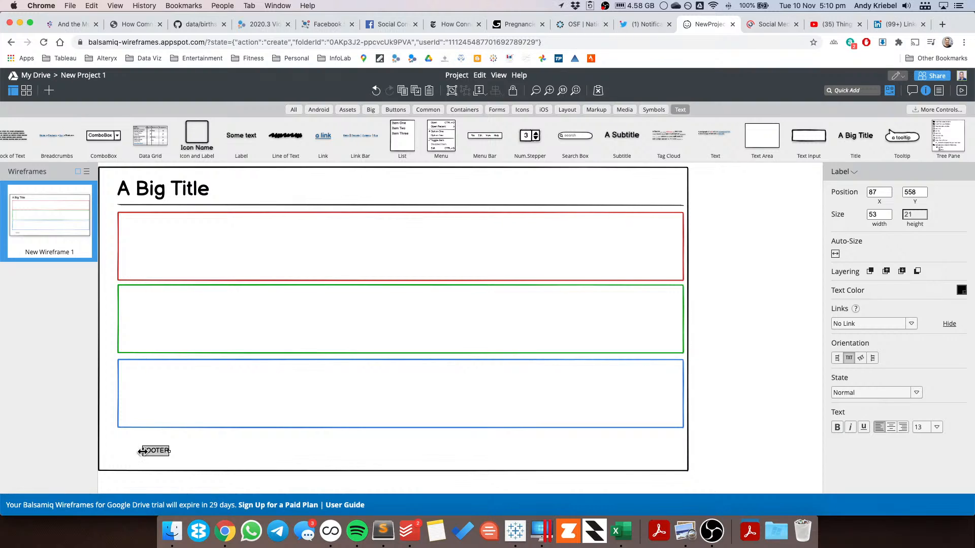
{"action": "left_click_drag", "start_coordinate": [142, 451], "coordinate": [685, 451]}
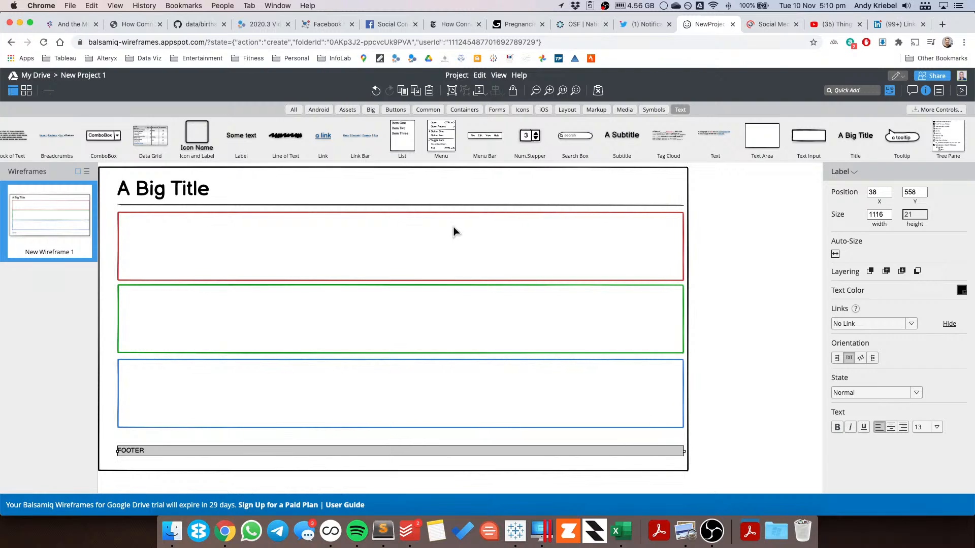
Step: Center-align the FOOTER label text
{"action": "left_click", "coordinate": [207, 189]}
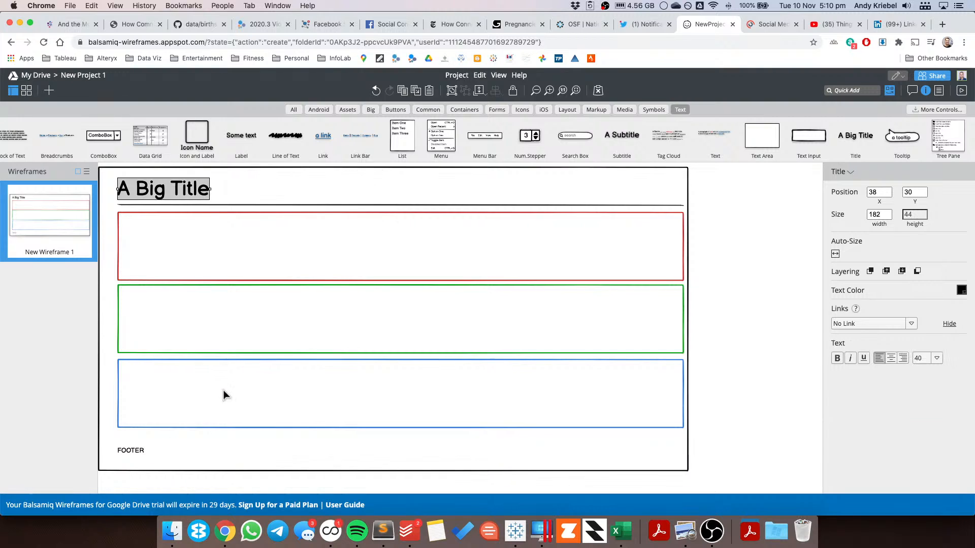
{"action": "left_click", "coordinate": [142, 457]}
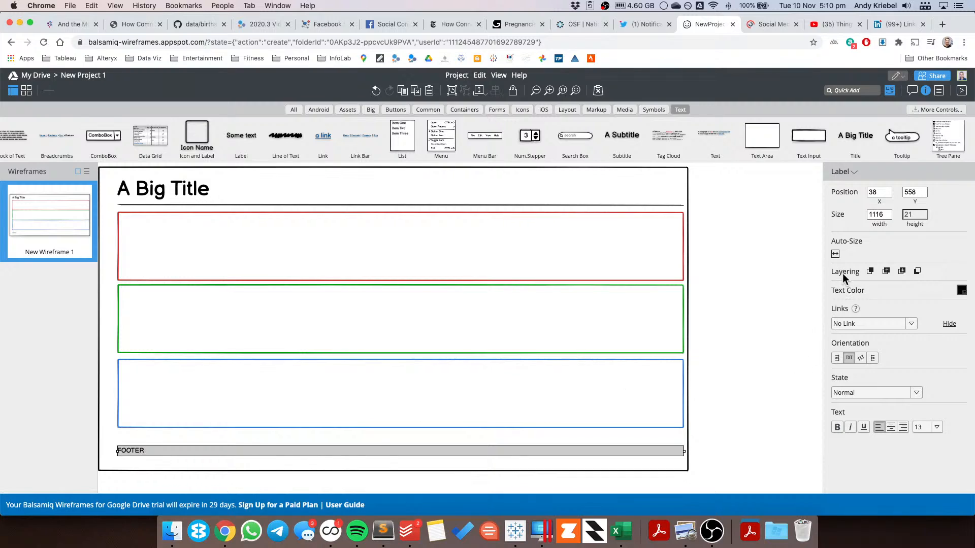
{"action": "left_click", "coordinate": [891, 428]}
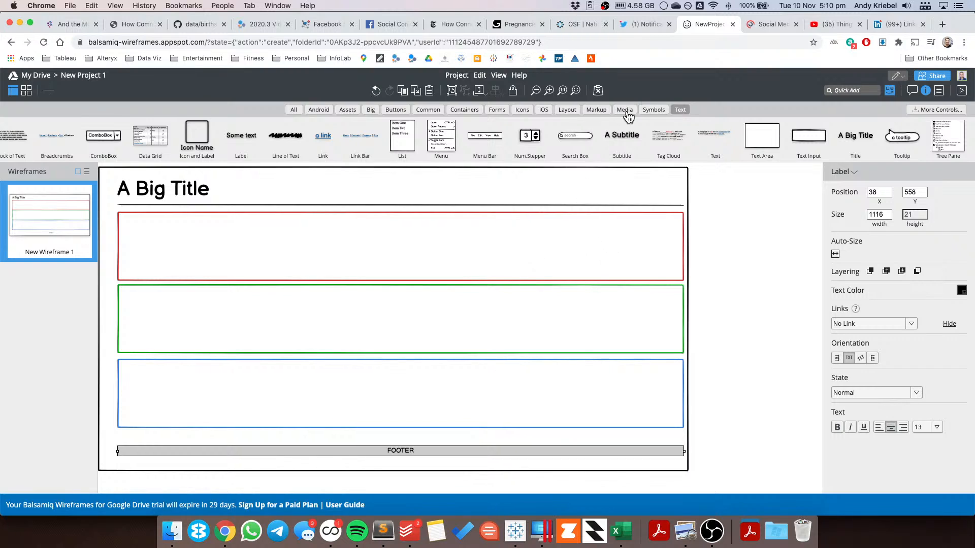
Step: Add a line chart inside the red rectangle, sized about 158 x 112
{"action": "left_click", "coordinate": [849, 92]}
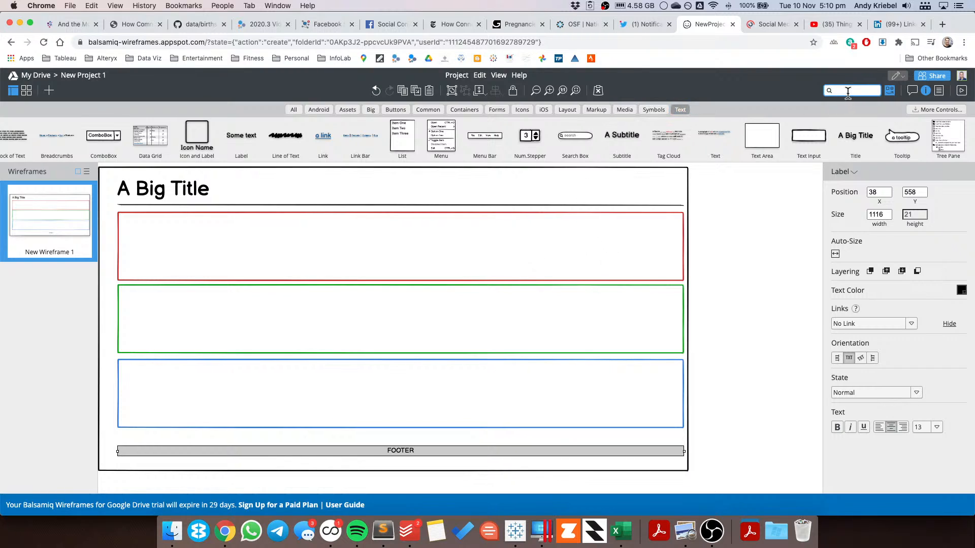
{"action": "type", "text": "chart"}
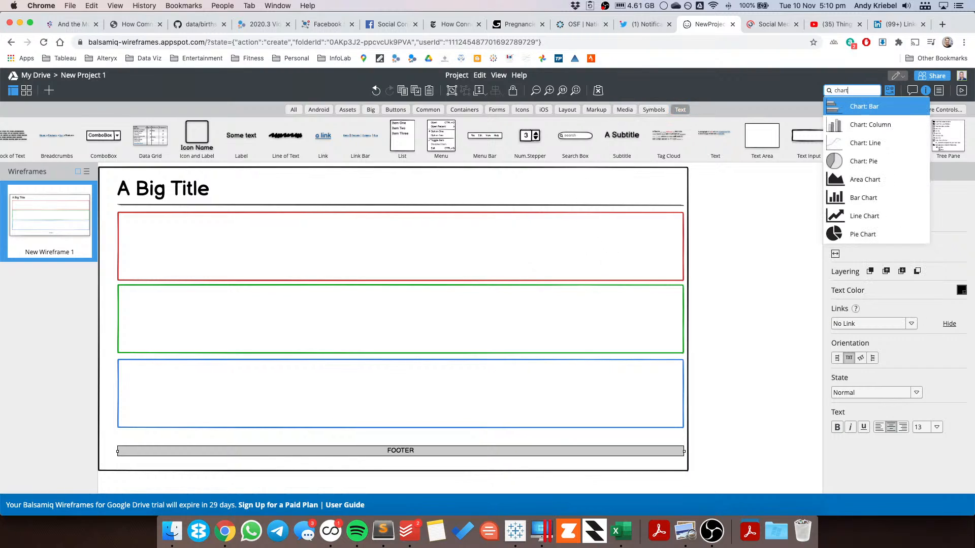
{"action": "left_click", "coordinate": [857, 144]}
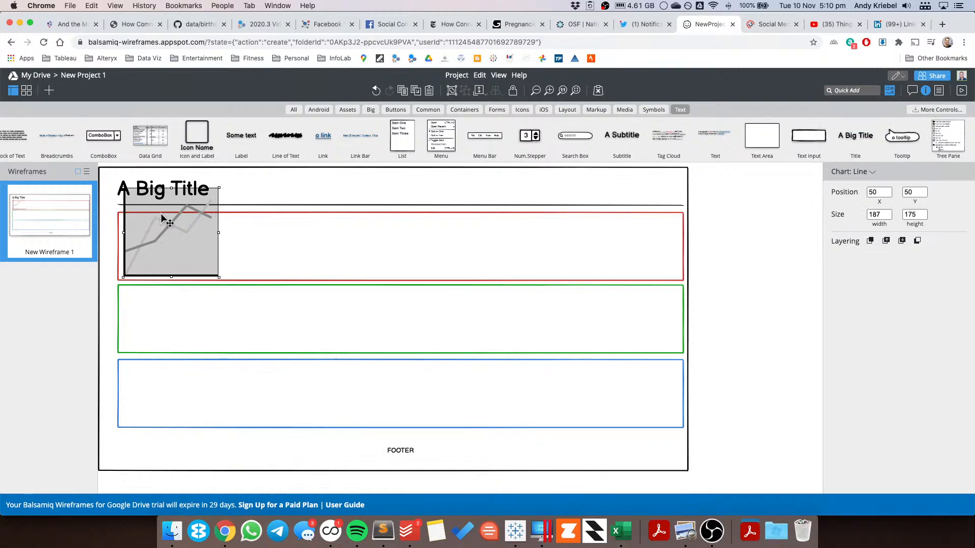
{"action": "left_click_drag", "start_coordinate": [220, 189], "coordinate": [296, 243]}
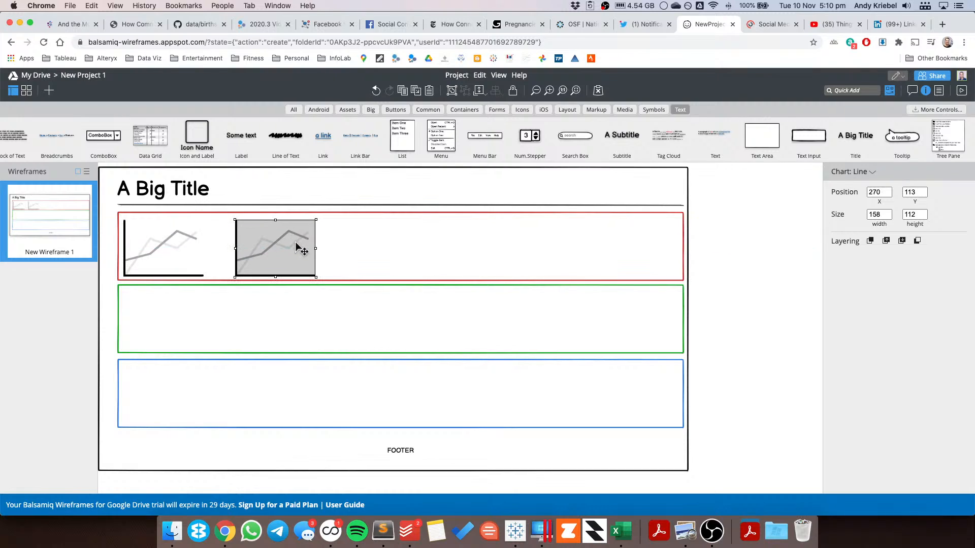
Step: Paste two more copies of the line chart and place them in a row inside the red rectangle
{"action": "key", "text": "super+v"}
{"action": "left_click_drag", "start_coordinate": [195, 263], "coordinate": [367, 255]}
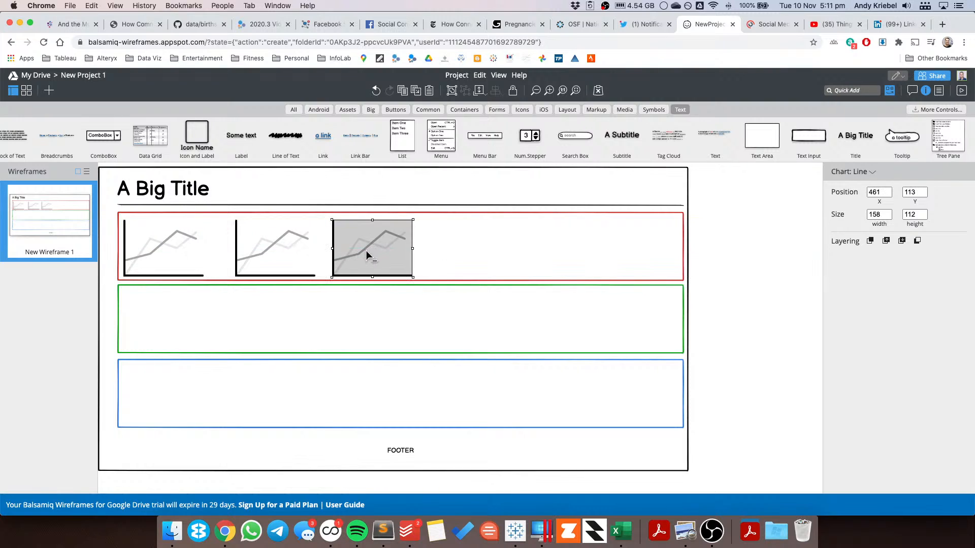
{"action": "key", "text": "super+v"}
{"action": "left_click_drag", "start_coordinate": [195, 270], "coordinate": [474, 250]}
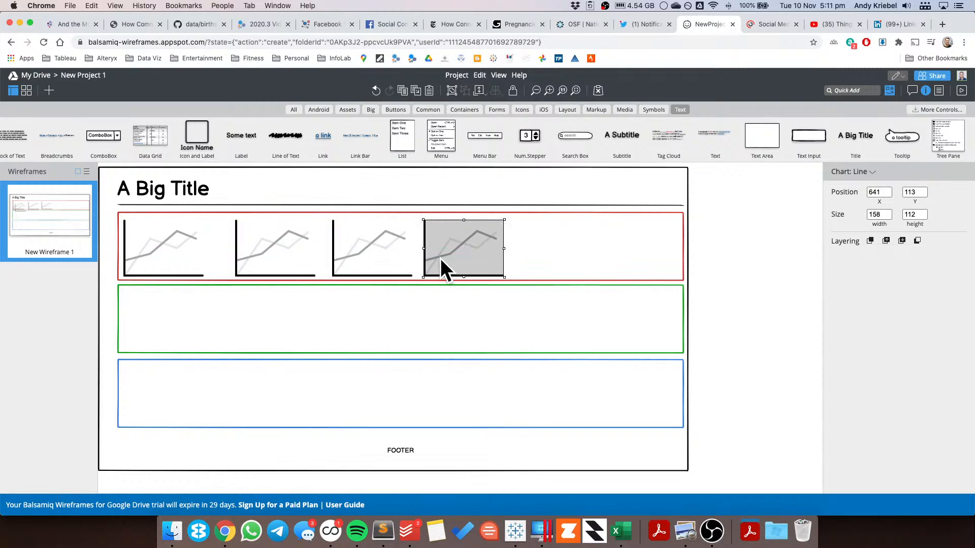
Step: Select all four line charts and duplicate them into the green rectangle
{"action": "left_click", "coordinate": [529, 256]}
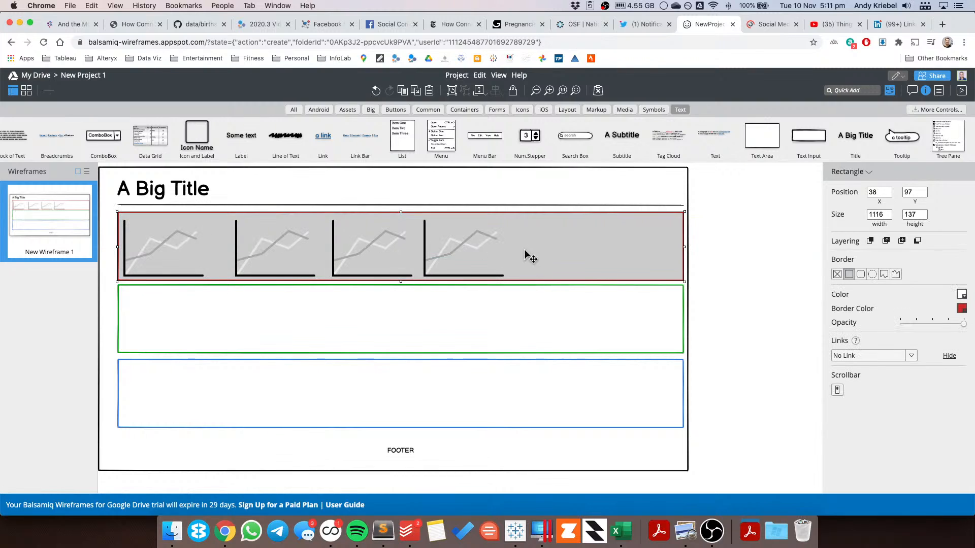
{"action": "left_click", "coordinate": [466, 256]}
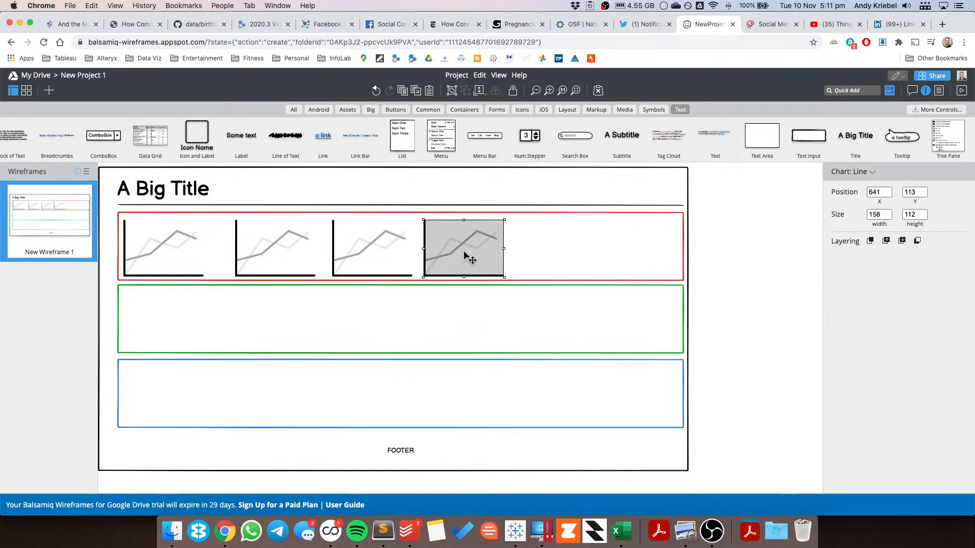
{"action": "left_click", "coordinate": [364, 257], "text": "shift"}
{"action": "left_click", "coordinate": [266, 258], "text": "shift"}
{"action": "left_click", "coordinate": [161, 260], "text": "shift"}
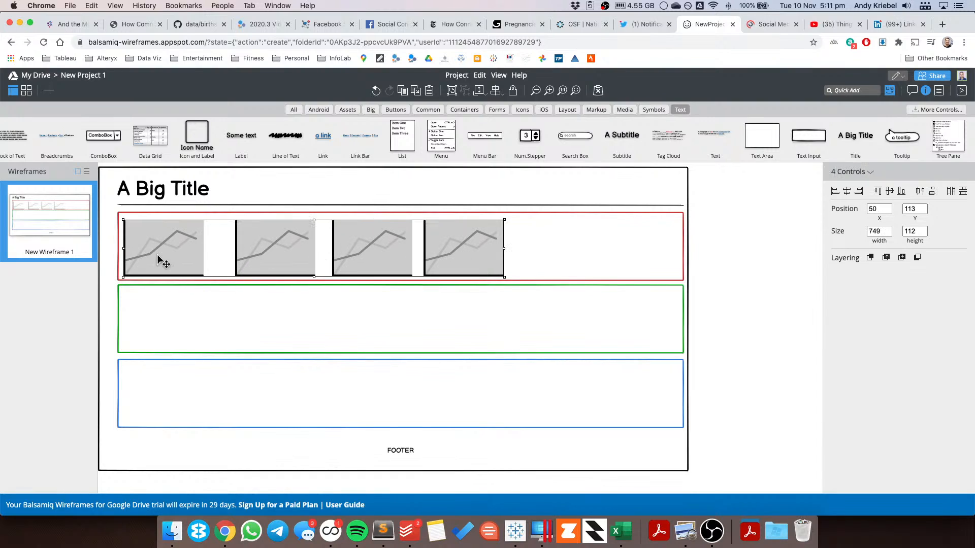
{"action": "left_click_drag", "start_coordinate": [185, 261], "coordinate": [181, 327]}
Step: Paste another copy of the four charts and move it into the blue rectangle
{"action": "key", "text": "cmd+v"}
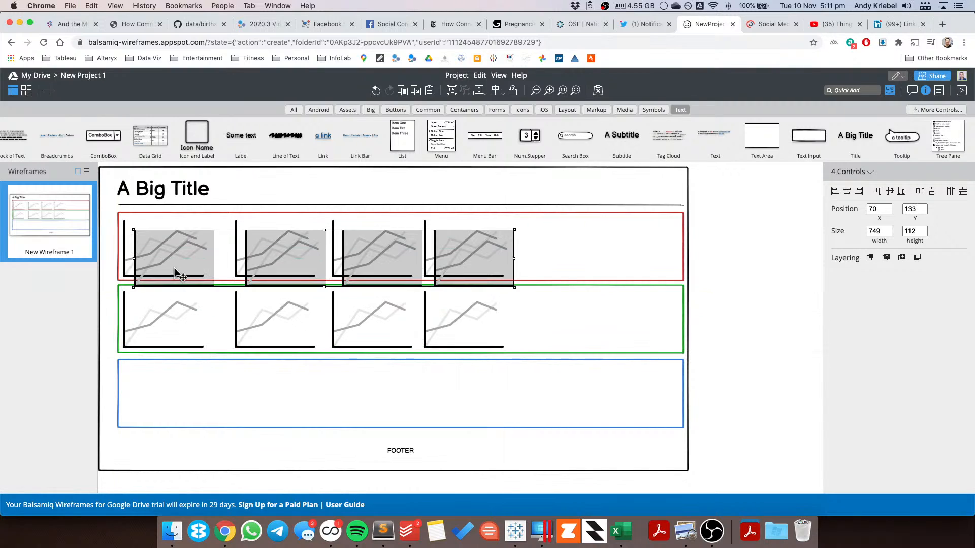
{"action": "left_click_drag", "start_coordinate": [175, 380], "coordinate": [165, 403]}
{"action": "left_click", "coordinate": [736, 392]}
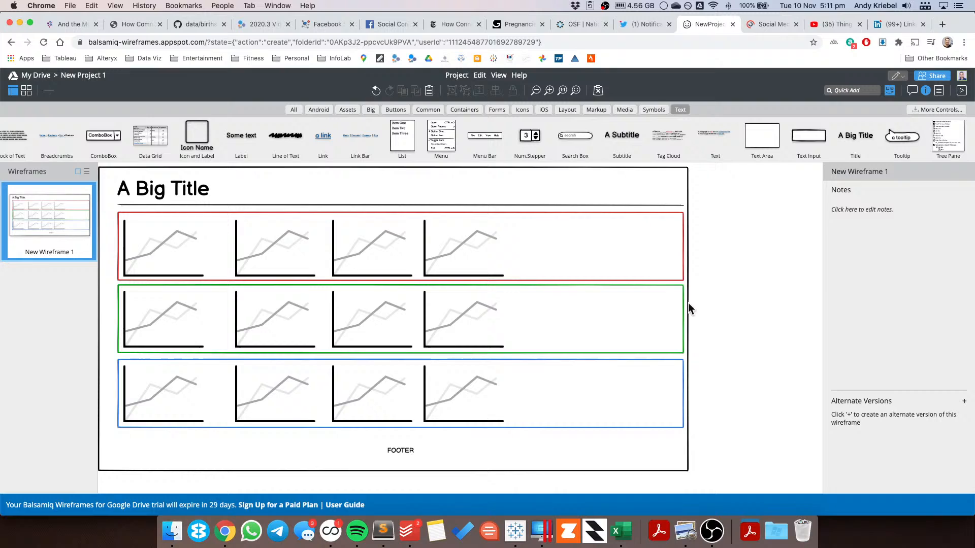
Step: Narrow the red, green and blue rectangles to end just after the fourth chart, about 780 wide
{"action": "left_click", "coordinate": [645, 257]}
{"action": "left_click_drag", "start_coordinate": [684, 247], "coordinate": [516, 246]}
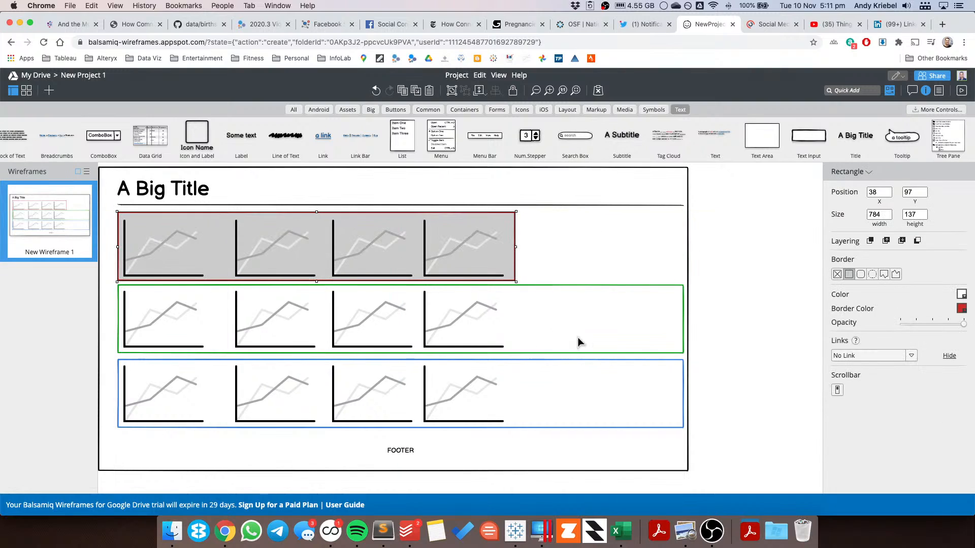
{"action": "left_click", "coordinate": [579, 342]}
{"action": "left_click_drag", "start_coordinate": [683, 320], "coordinate": [515, 320]}
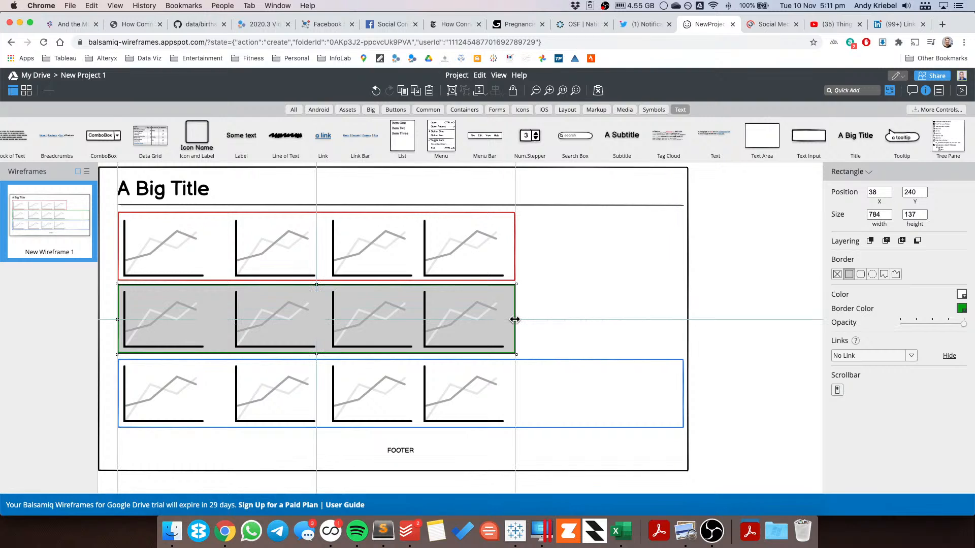
{"action": "left_click", "coordinate": [624, 392]}
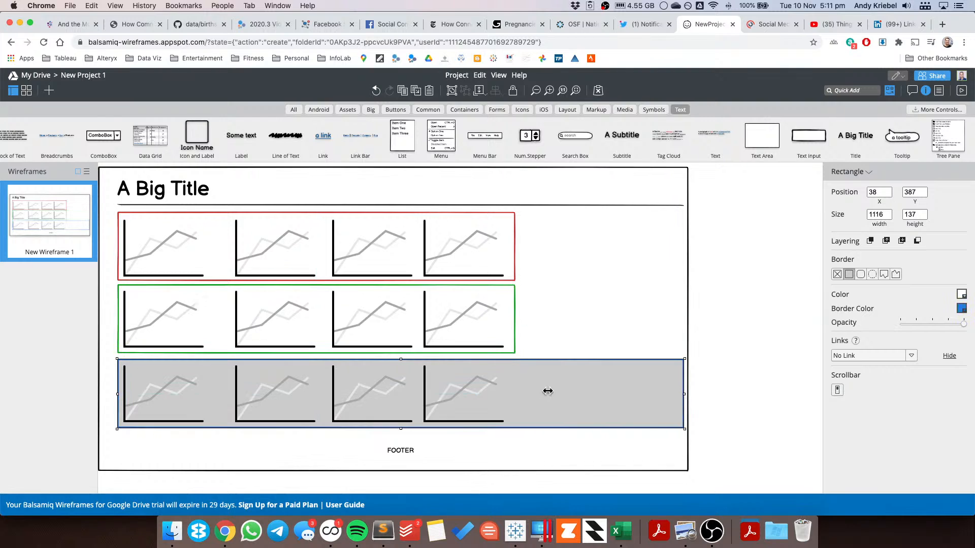
{"action": "left_click_drag", "start_coordinate": [548, 391], "coordinate": [512, 389]}
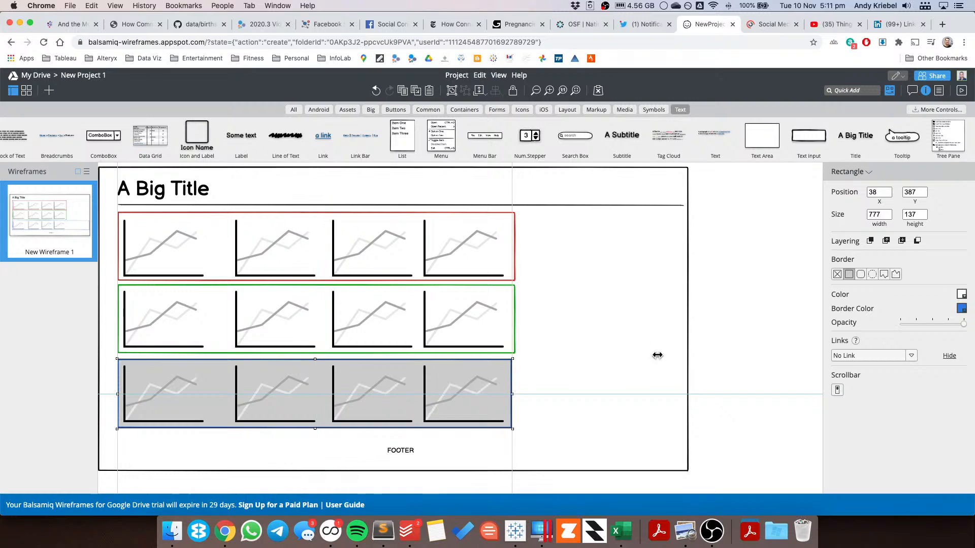
Step: Narrow the outer wireframe border to about 854 wide and shorten the title divider line to match
{"action": "left_click", "coordinate": [689, 359]}
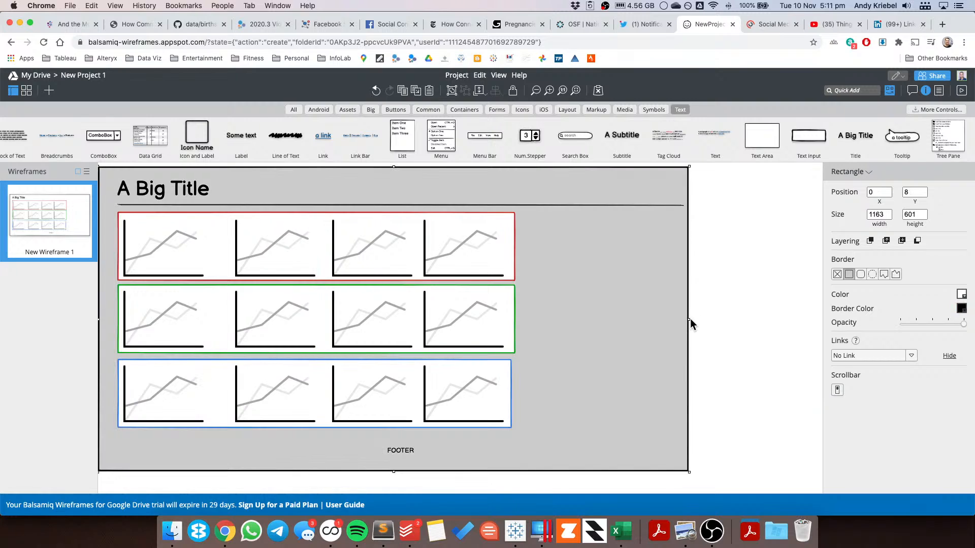
{"action": "left_click_drag", "start_coordinate": [689, 320], "coordinate": [532, 317]}
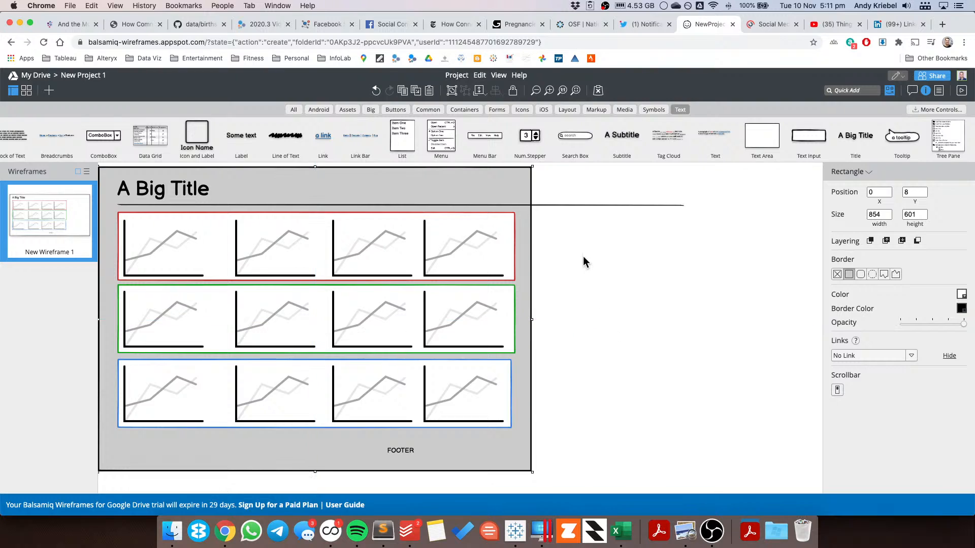
{"action": "left_click", "coordinate": [612, 207]}
{"action": "left_click_drag", "start_coordinate": [684, 205], "coordinate": [516, 206]}
{"action": "left_click", "coordinate": [616, 276]}
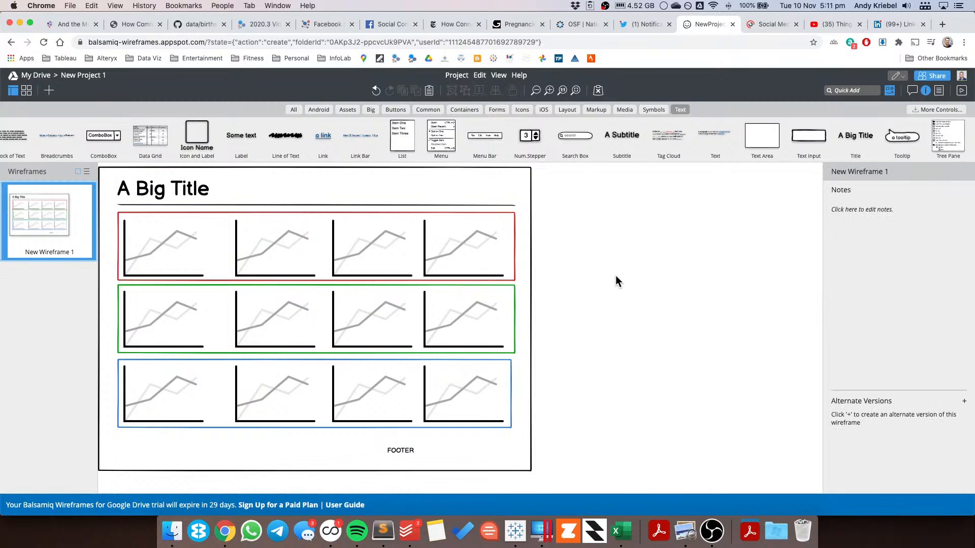
Step: Narrow the FOOTER label to the width of the colored rectangles
{"action": "left_click", "coordinate": [401, 453]}
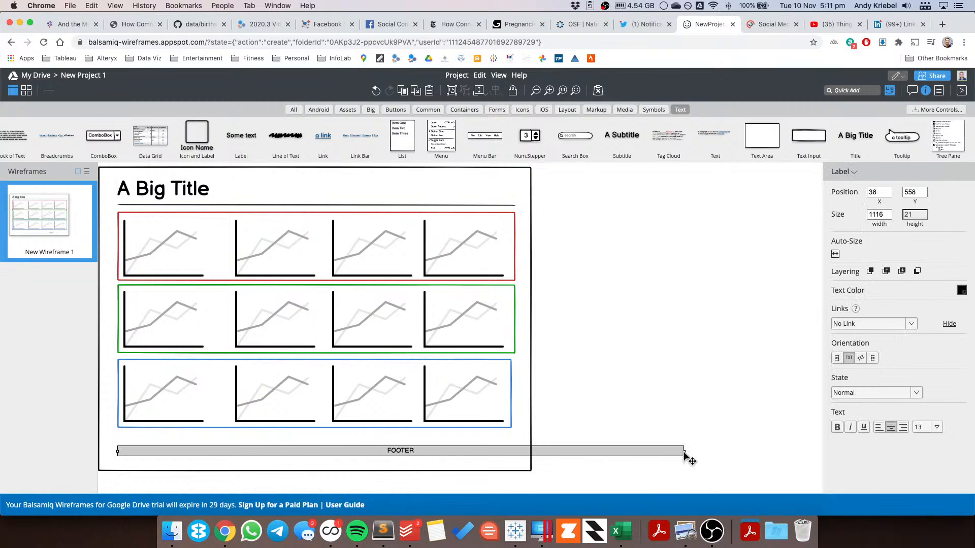
{"action": "left_click_drag", "start_coordinate": [656, 451], "coordinate": [514, 451]}
{"action": "left_click", "coordinate": [685, 395]}
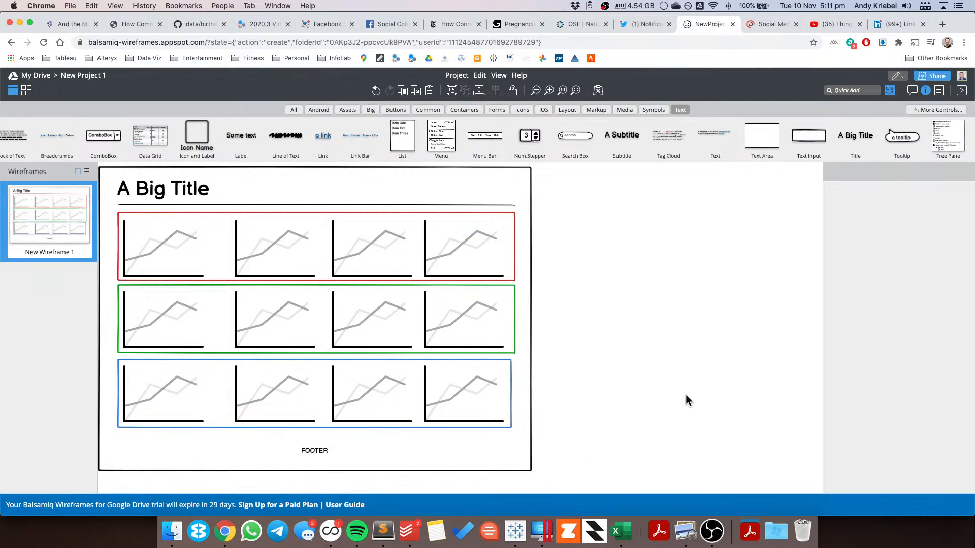
Step: Switch to Tableau, create a new dashboard, and set its fixed size to 1200 x 800 px
{"action": "left_click", "coordinate": [515, 531]}
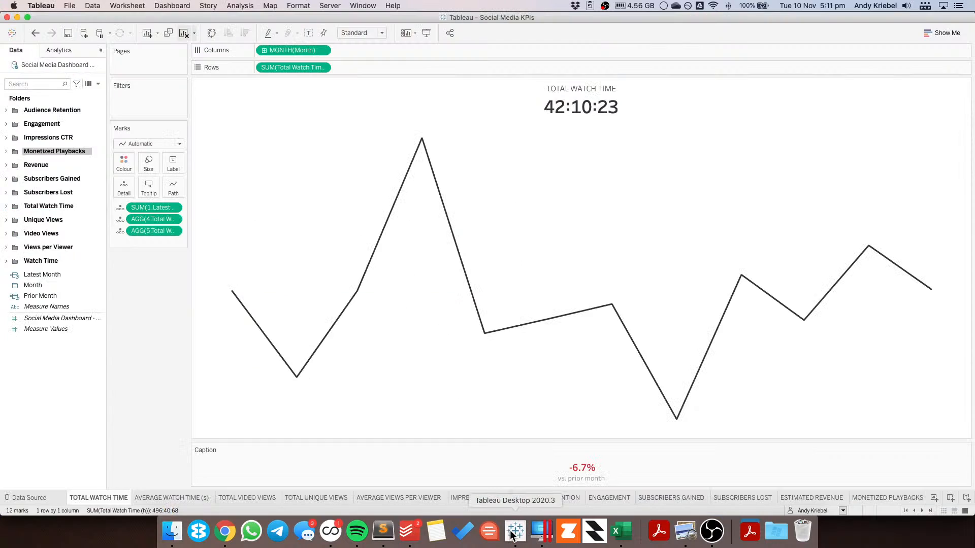
{"action": "left_click", "coordinate": [949, 498]}
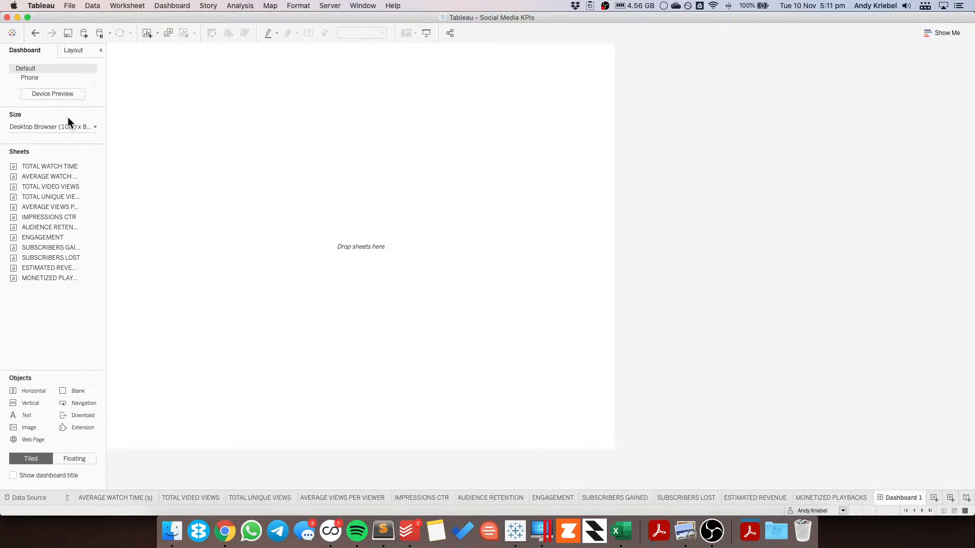
{"action": "left_click", "coordinate": [92, 77]}
{"action": "left_click", "coordinate": [95, 108]}
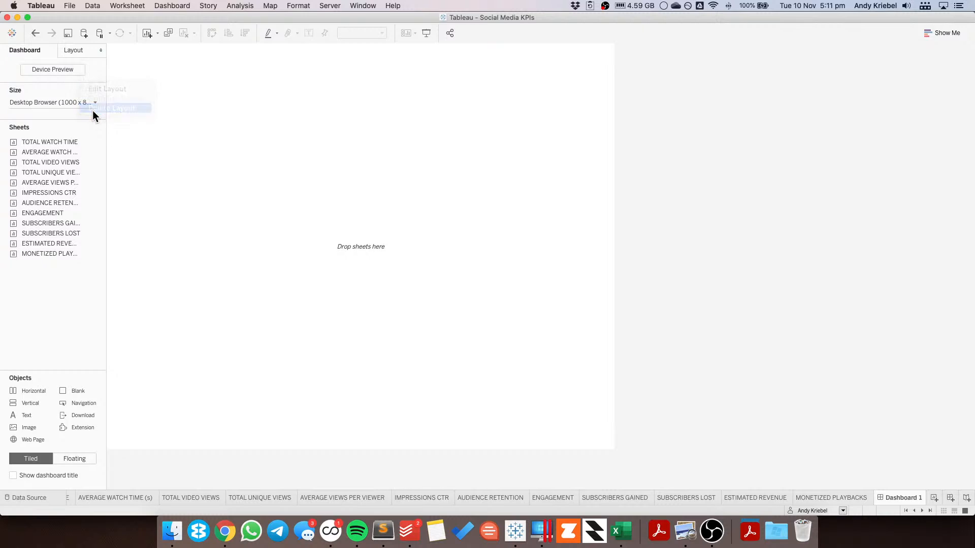
{"action": "left_click", "coordinate": [69, 102]}
{"action": "left_click", "coordinate": [45, 164]}
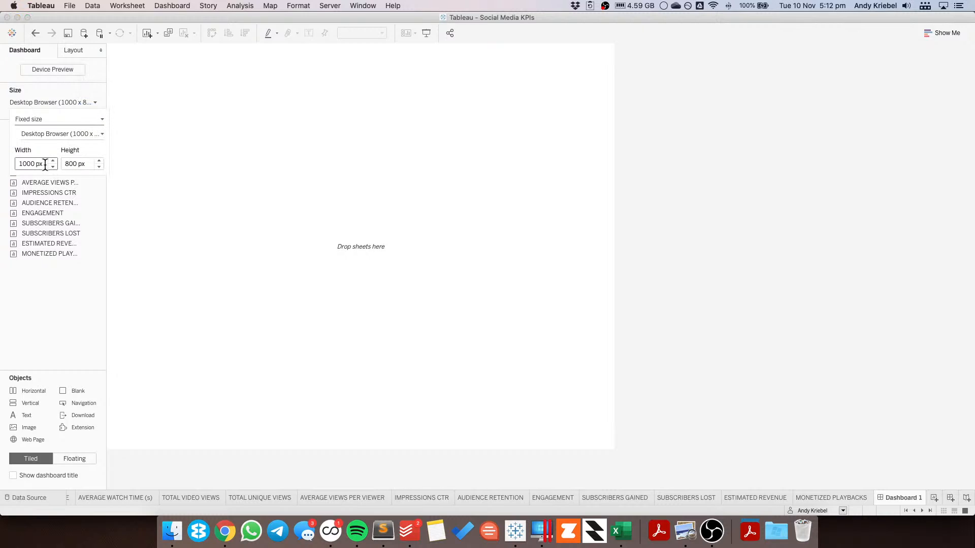
{"action": "type", "text": "1200"}
{"action": "key", "text": "Return"}
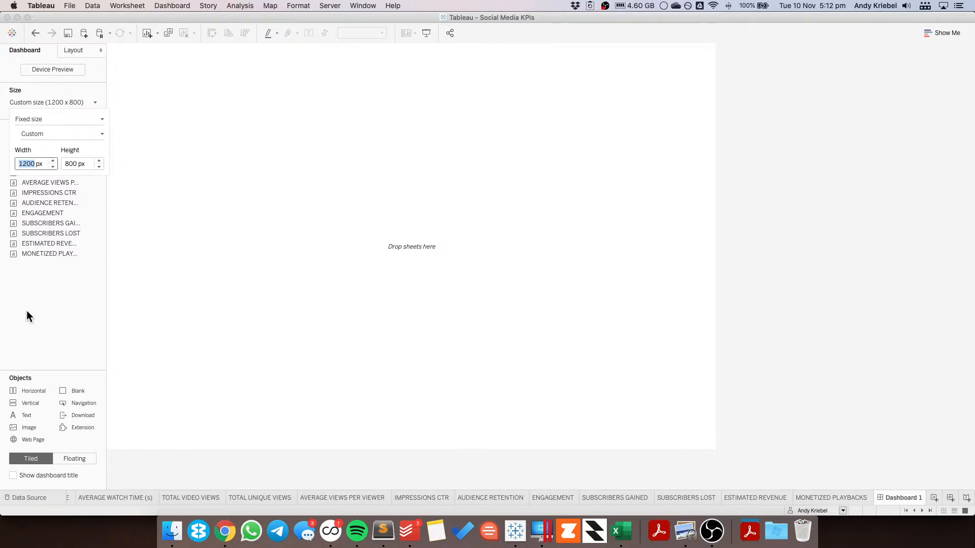
{"action": "left_click", "coordinate": [27, 312]}
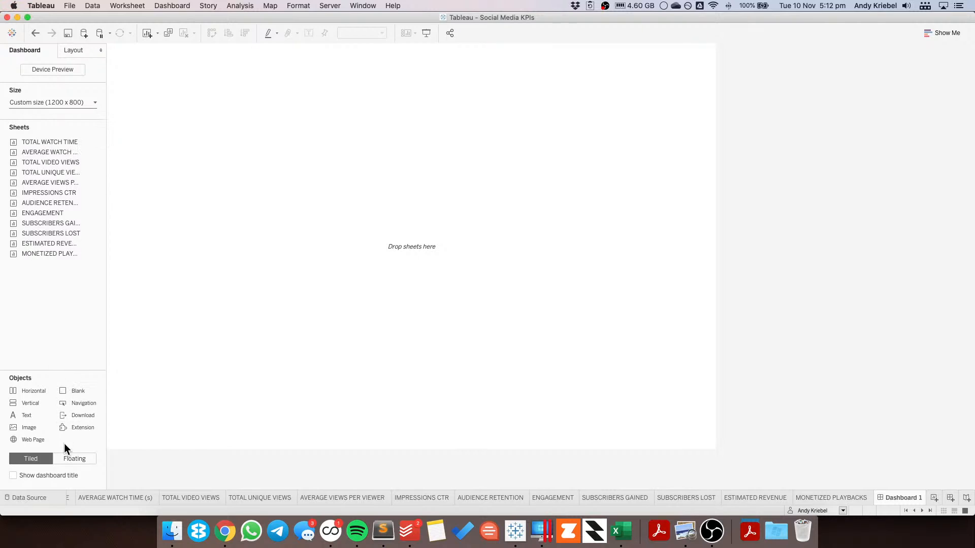
Step: Add a floating vertical container to the dashboard
{"action": "key", "text": "super+Tab"}
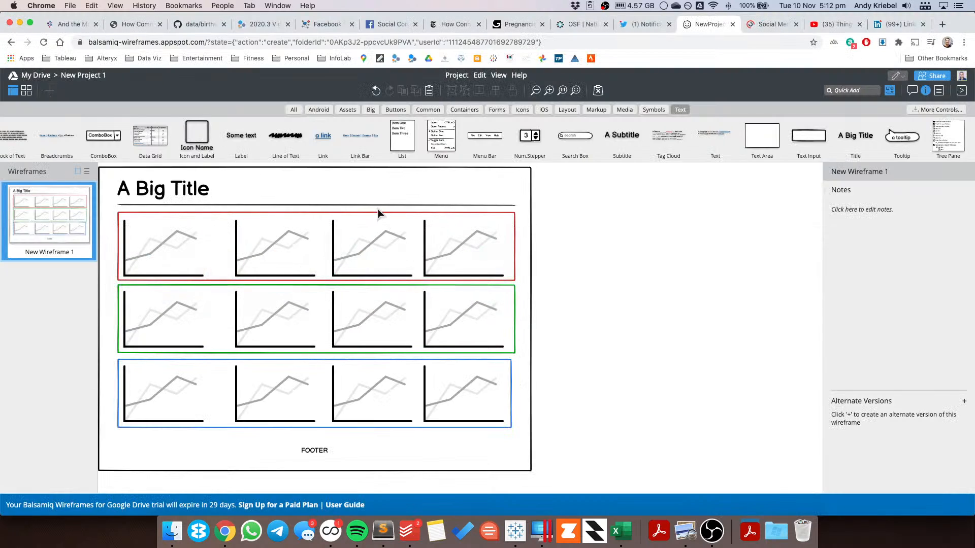
{"action": "key", "text": "super+Tab"}
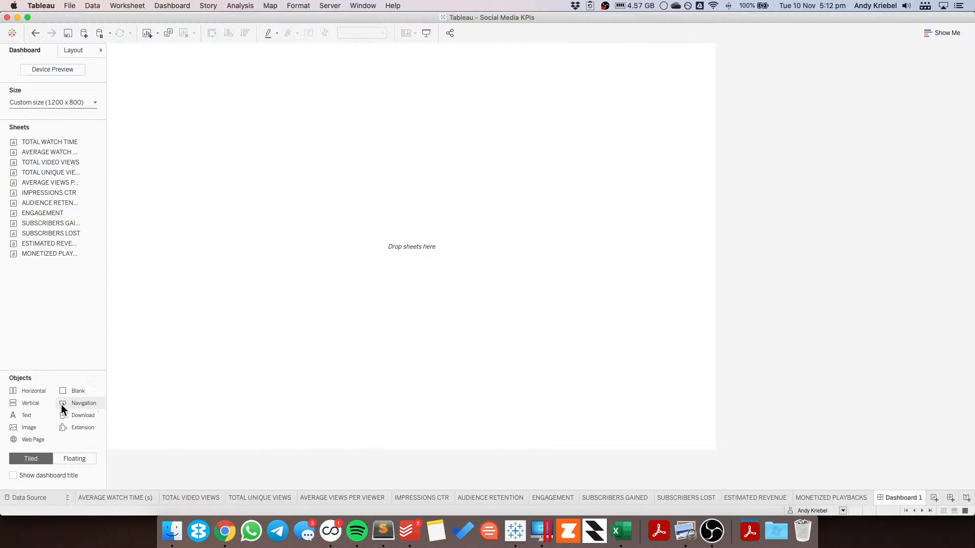
{"action": "left_click", "coordinate": [70, 458]}
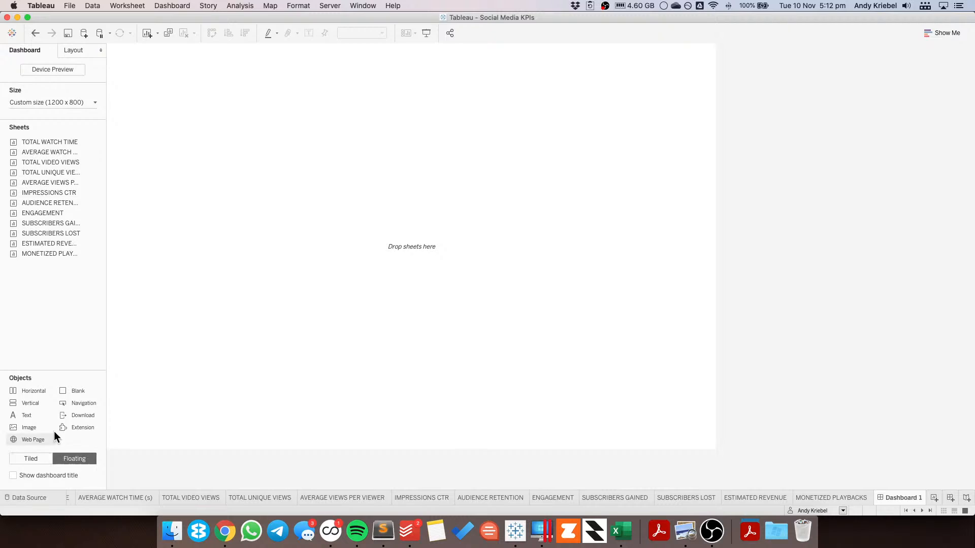
{"action": "left_click_drag", "start_coordinate": [38, 405], "coordinate": [150, 77]}
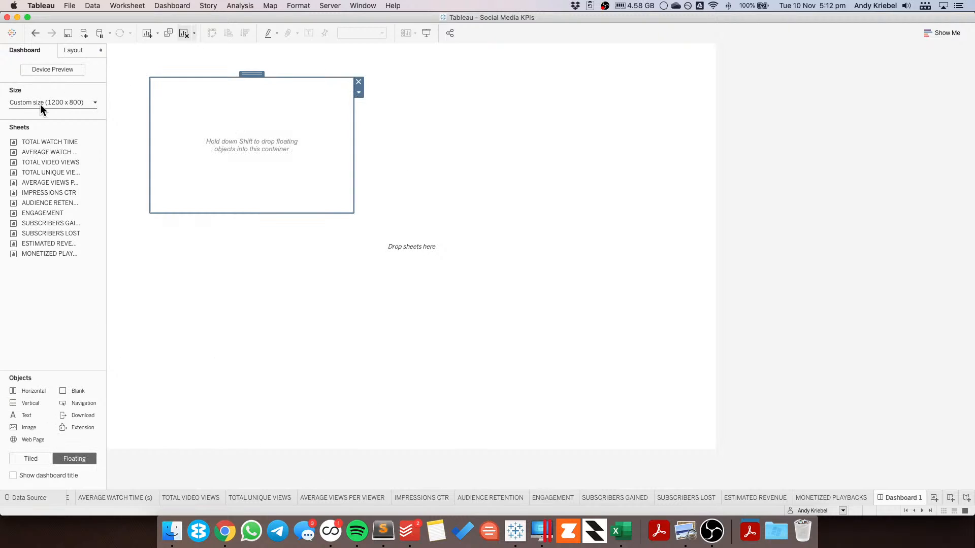
Step: Position the floating vertical container at x 0, y 0 and size it 1200 x 800
{"action": "left_click", "coordinate": [72, 47]}
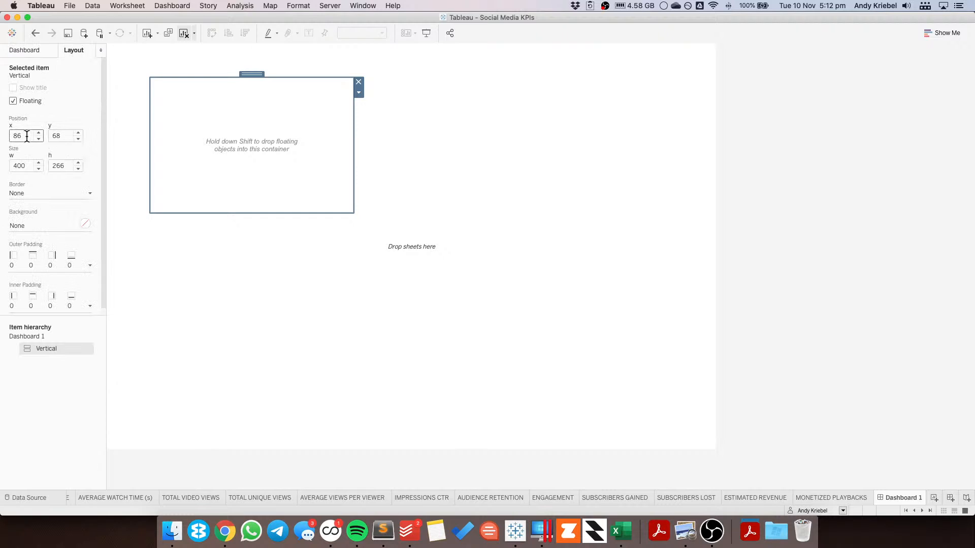
{"action": "type", "text": "0"}
{"action": "key", "text": "Tab"}
{"action": "type", "text": "0"}
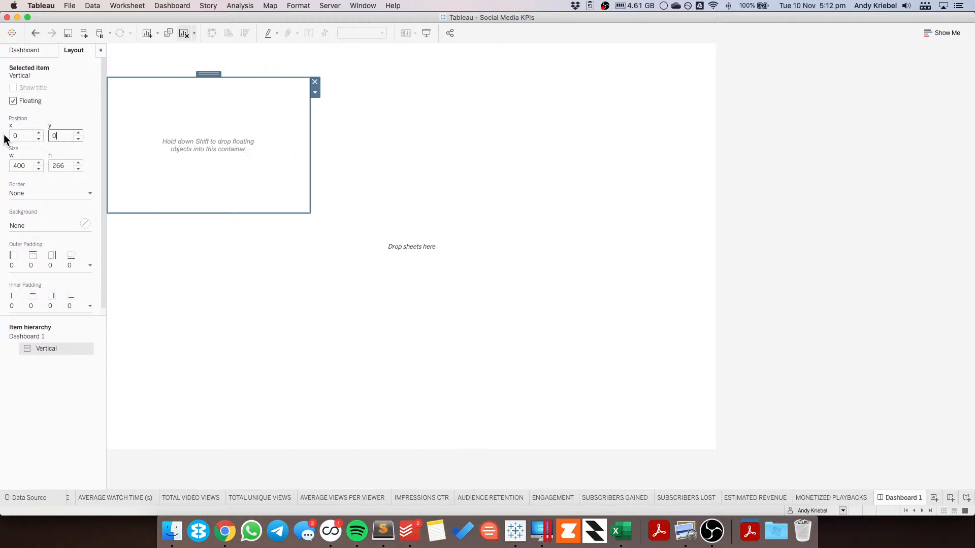
{"action": "key", "text": "Tab"}
{"action": "type", "text": "1,200"}
{"action": "key", "text": "Tab"}
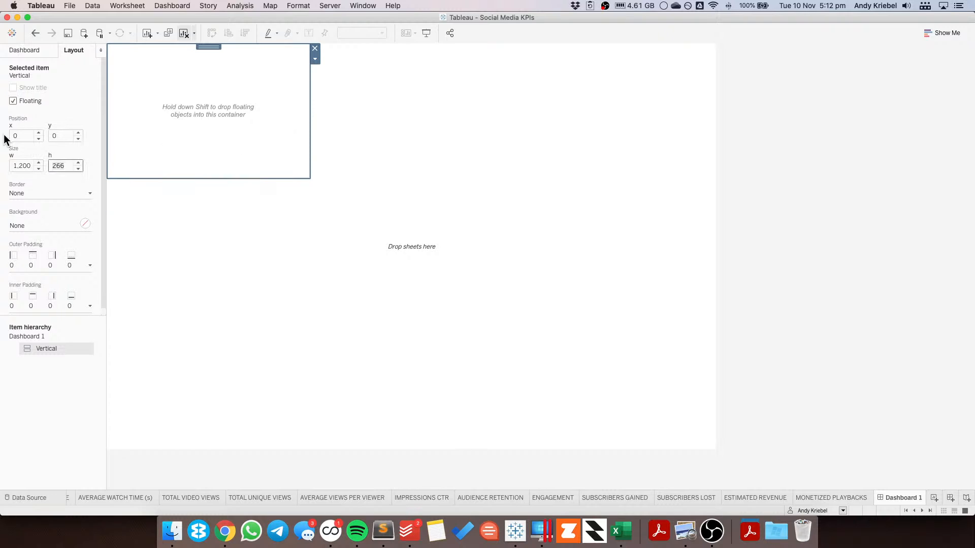
{"action": "key", "text": "Tab"}
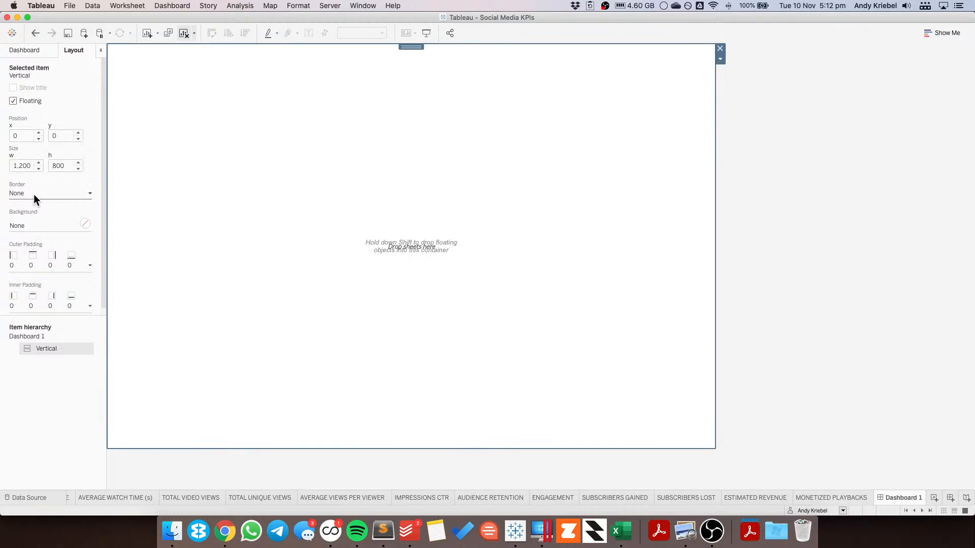
Step: Set the container's inner padding to 20 on all sides
{"action": "scroll", "coordinate": [64, 264], "scroll_direction": "down", "scroll_amount": 1}
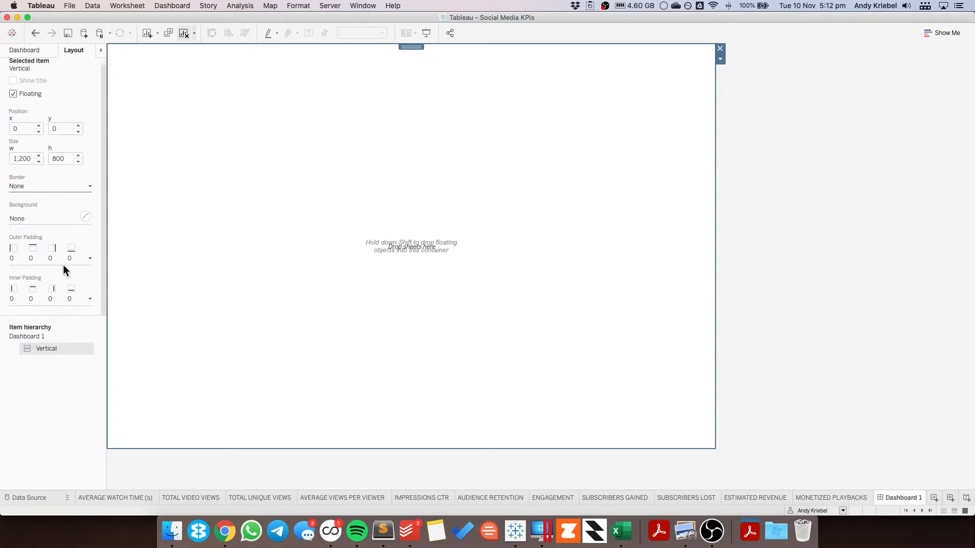
{"action": "left_click", "coordinate": [33, 303]}
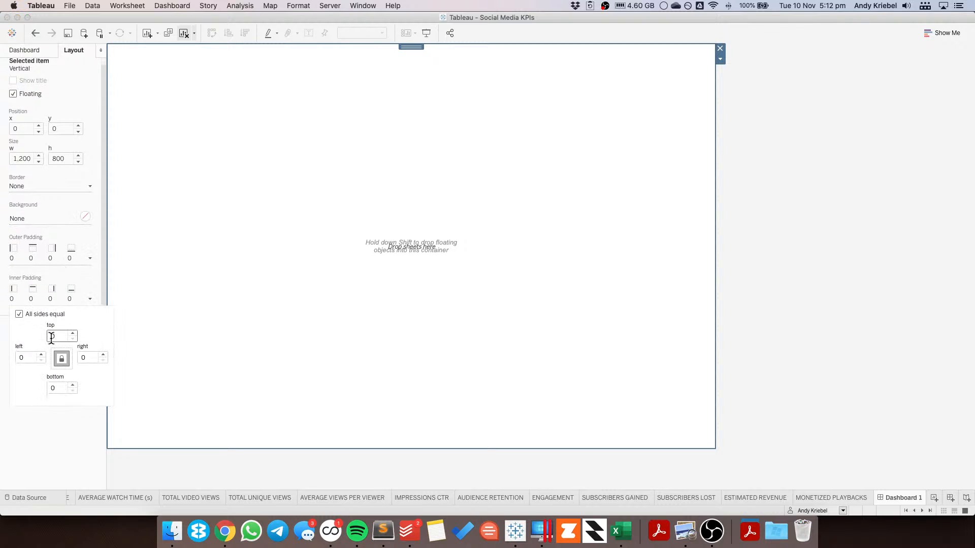
{"action": "type", "text": "20"}
{"action": "left_click", "coordinate": [839, 227]}
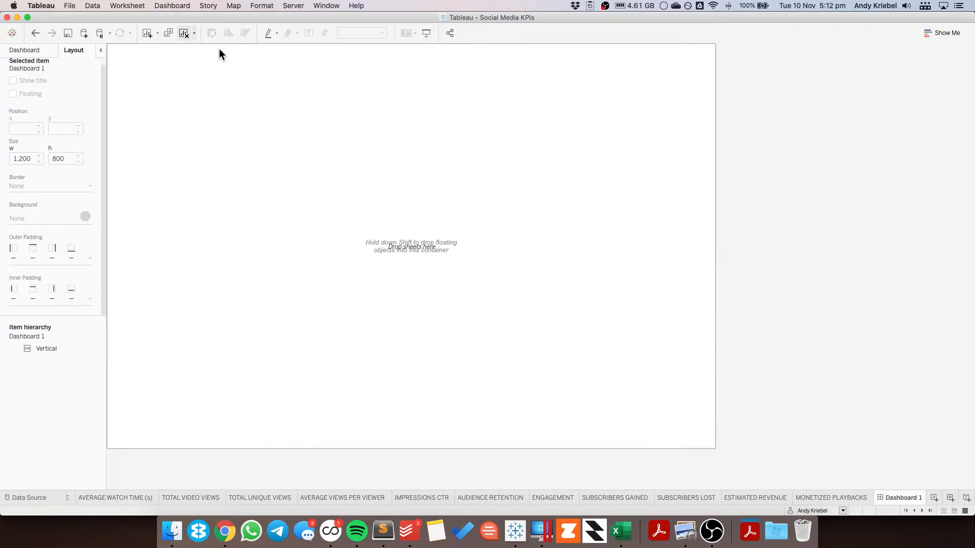
Step: Switch the new-object placement mode back to Tiled
{"action": "left_click", "coordinate": [28, 50]}
{"action": "left_click", "coordinate": [278, 170]}
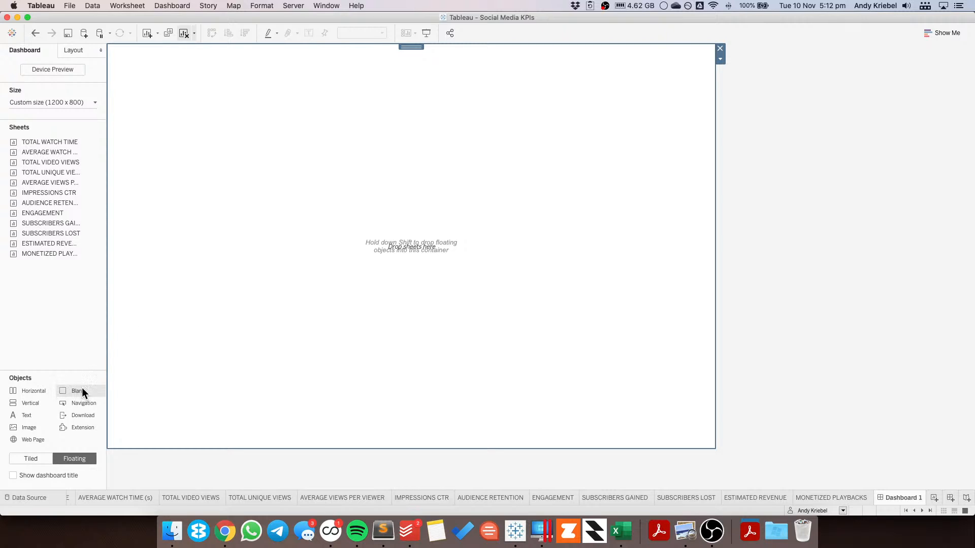
{"action": "left_click_drag", "start_coordinate": [76, 391], "coordinate": [19, 374]}
{"action": "left_click", "coordinate": [31, 459]}
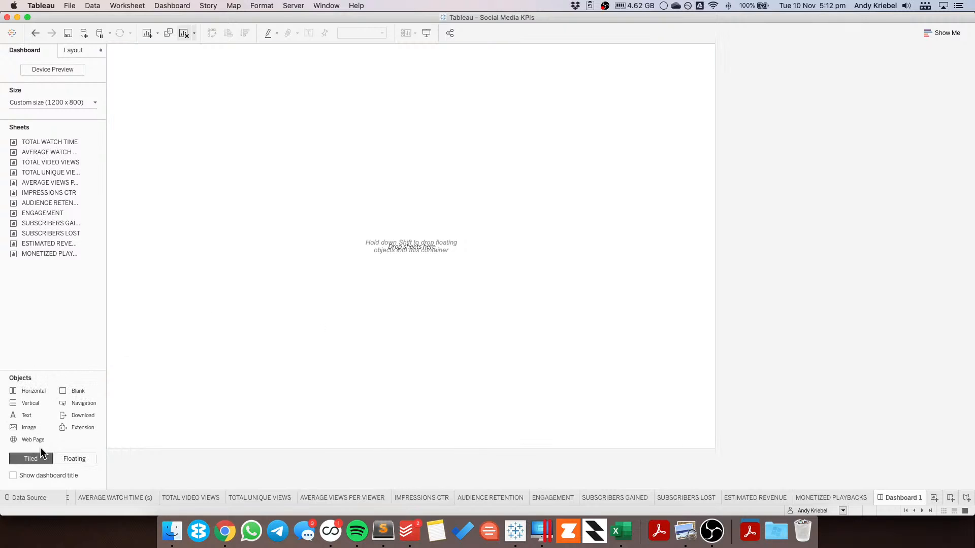
Step: Add a Blank object inside the floating vertical container
{"action": "left_click_drag", "start_coordinate": [76, 391], "coordinate": [251, 295]}
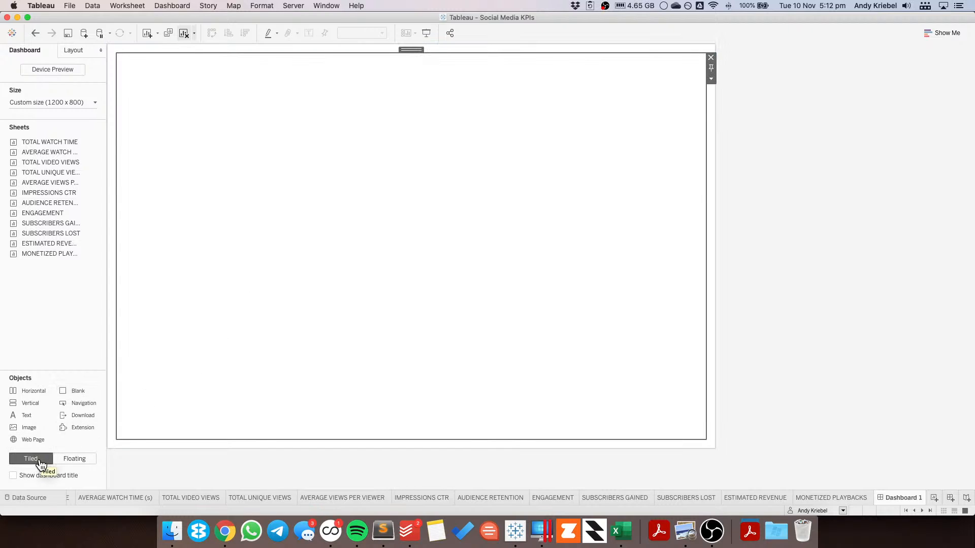
{"action": "left_click", "coordinate": [74, 50]}
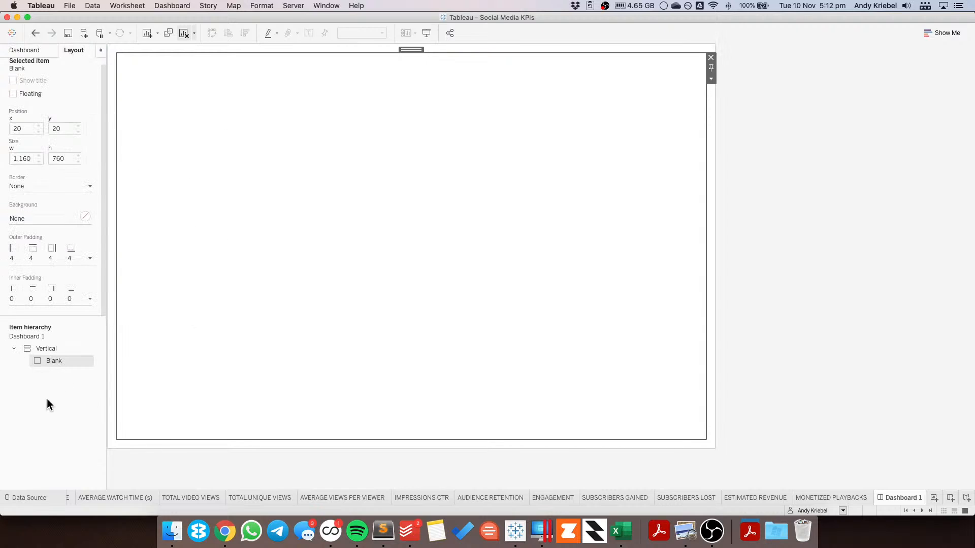
{"action": "left_click", "coordinate": [33, 50]}
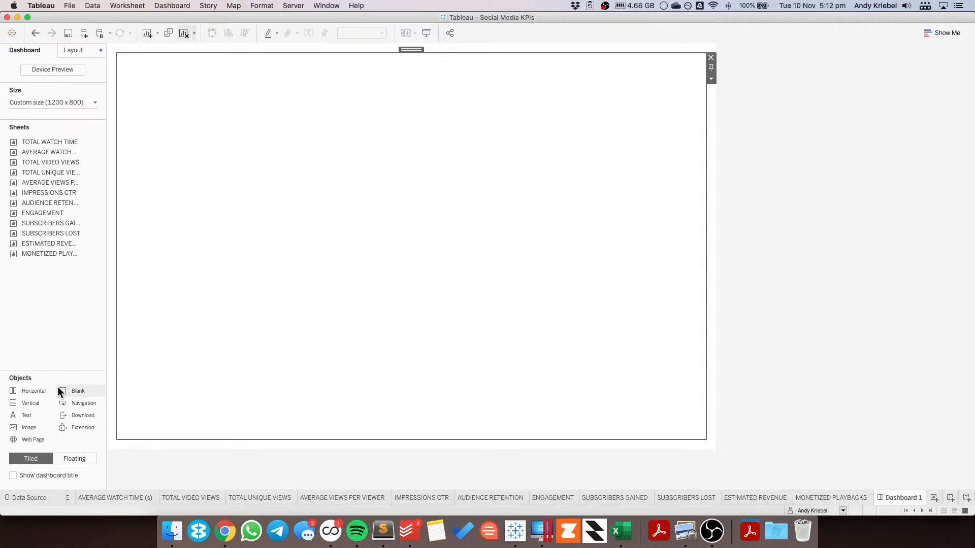
Step: Add a text object at the top of the container reading SAMPLE SOCIAL MEDIA DASHBOARD
{"action": "left_click_drag", "start_coordinate": [28, 405], "coordinate": [257, 79]}
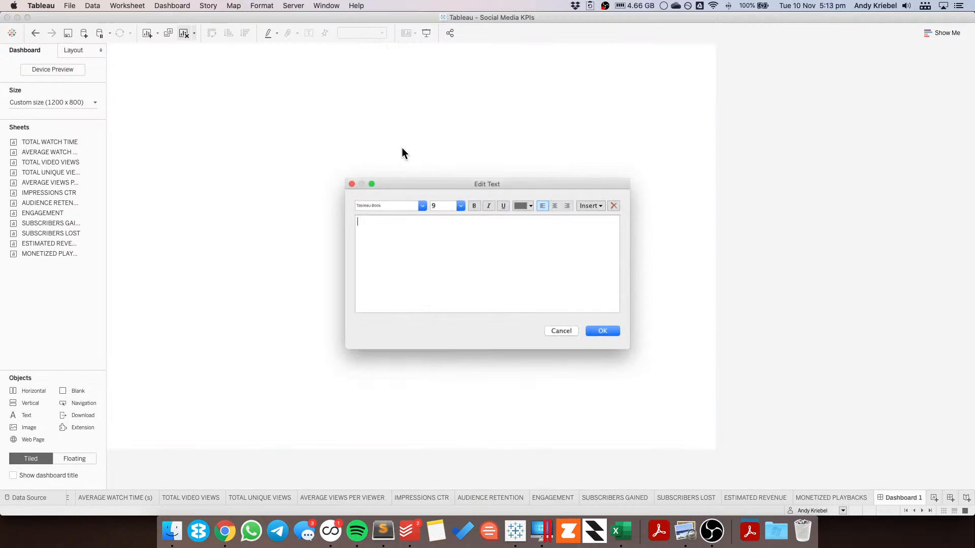
{"action": "type", "text": "SAMPLE"}
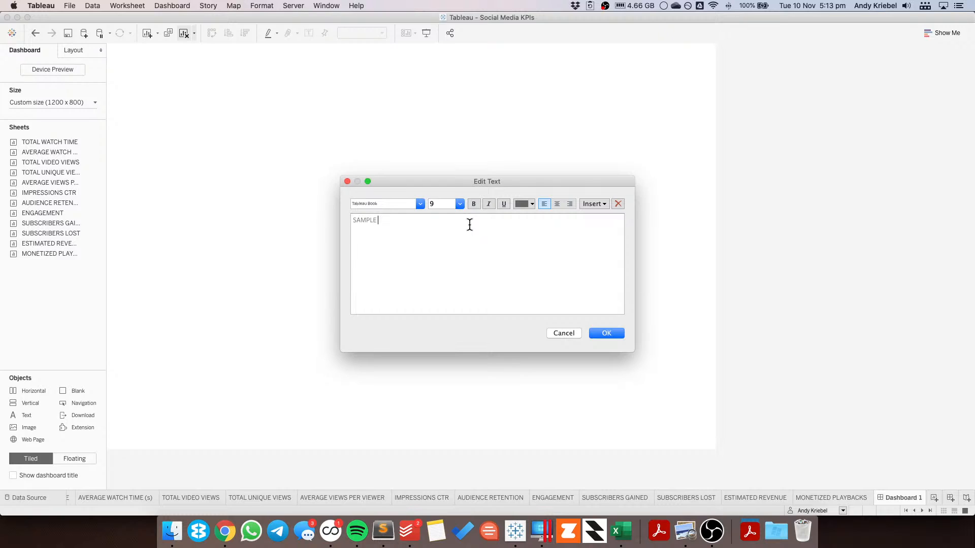
{"action": "type", "text": " SOCIAL MEDIA DASHBOARD"}
Step: Format the whole title text at font size 20 in a dark grey colour and apply it
{"action": "key", "text": "super+a"}
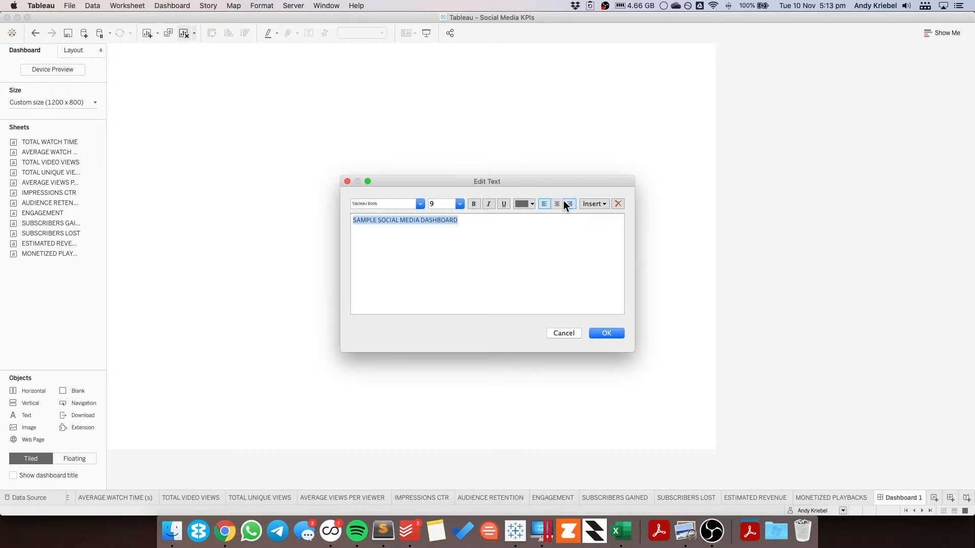
{"action": "left_click", "coordinate": [459, 204]}
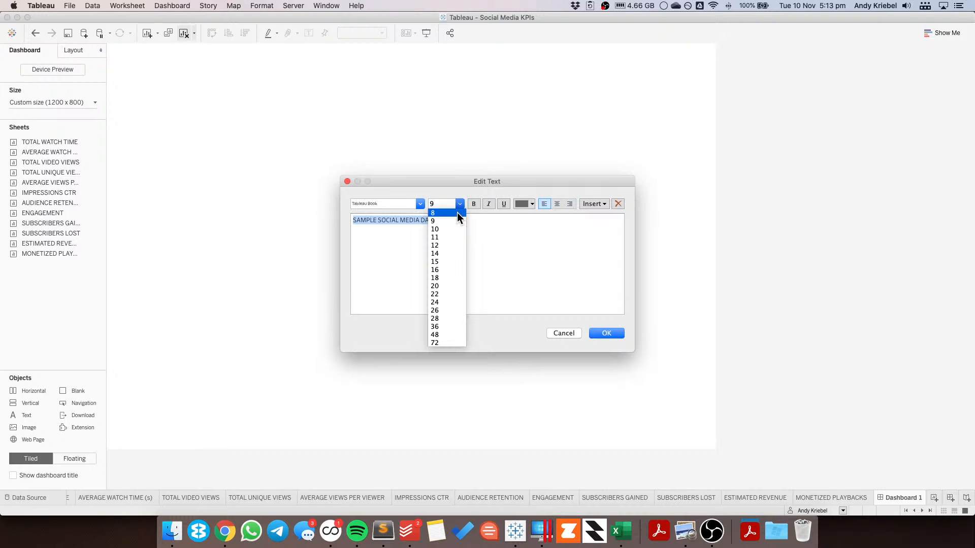
{"action": "left_click", "coordinate": [443, 286]}
{"action": "left_click", "coordinate": [530, 205]}
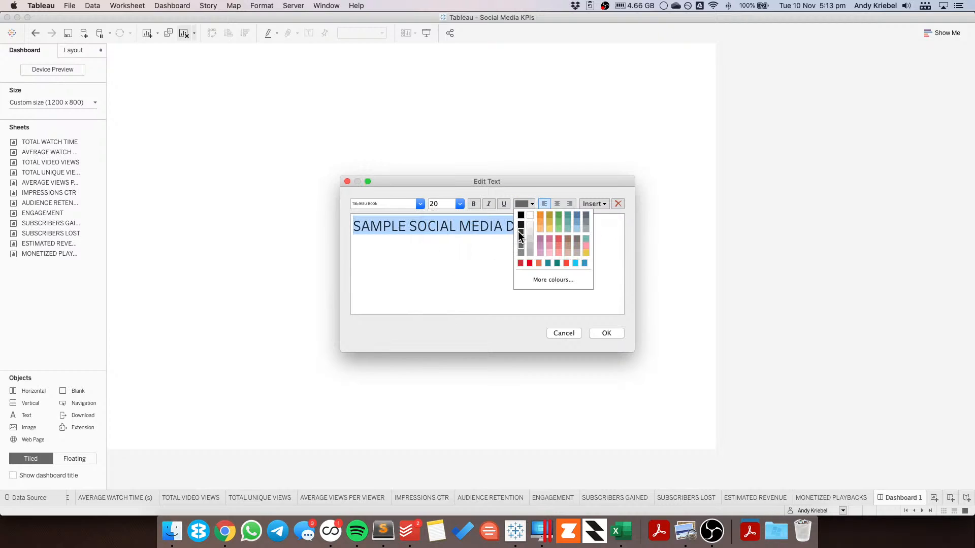
{"action": "left_click", "coordinate": [519, 231]}
{"action": "left_click", "coordinate": [607, 333]}
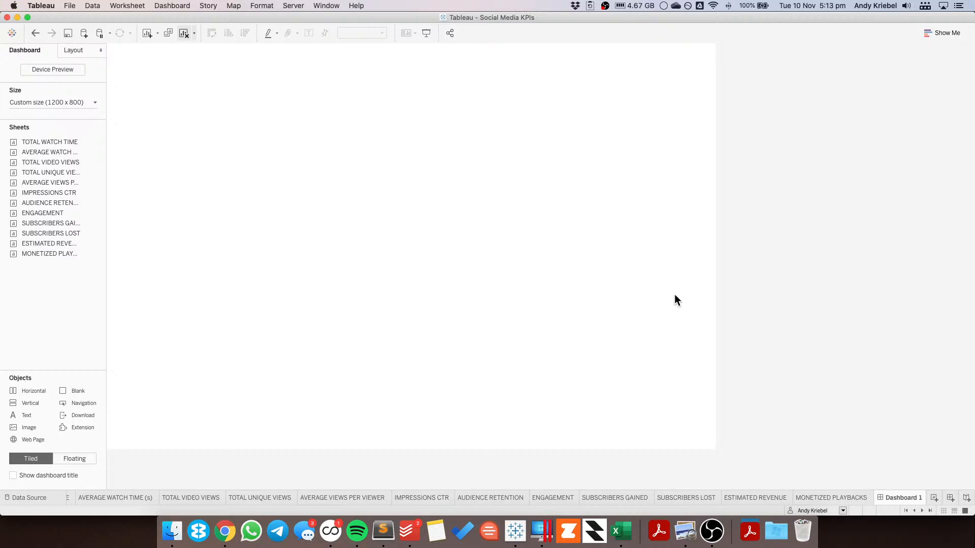
Step: Add a Blank object below the title and set its height to 10
{"action": "left_click", "coordinate": [855, 222]}
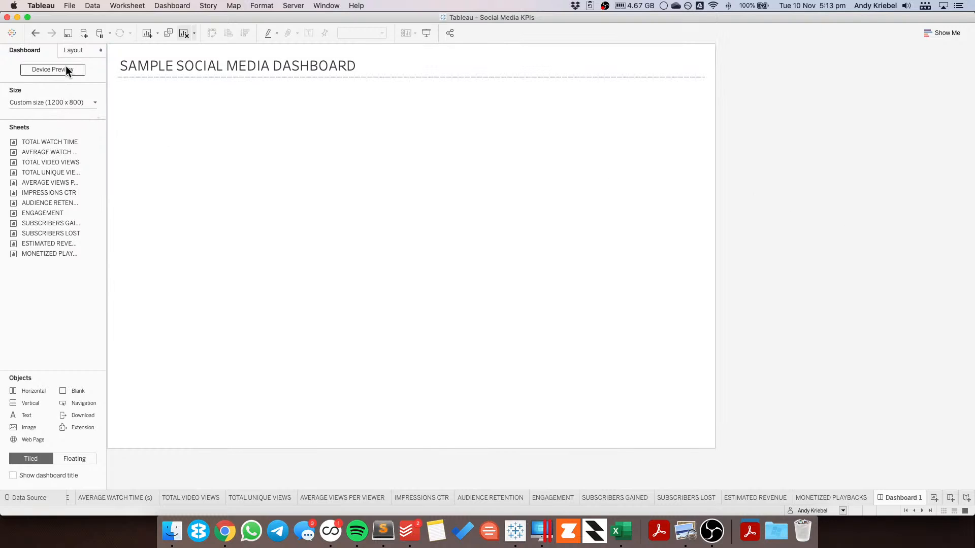
{"action": "left_click_drag", "start_coordinate": [71, 389], "coordinate": [177, 124]}
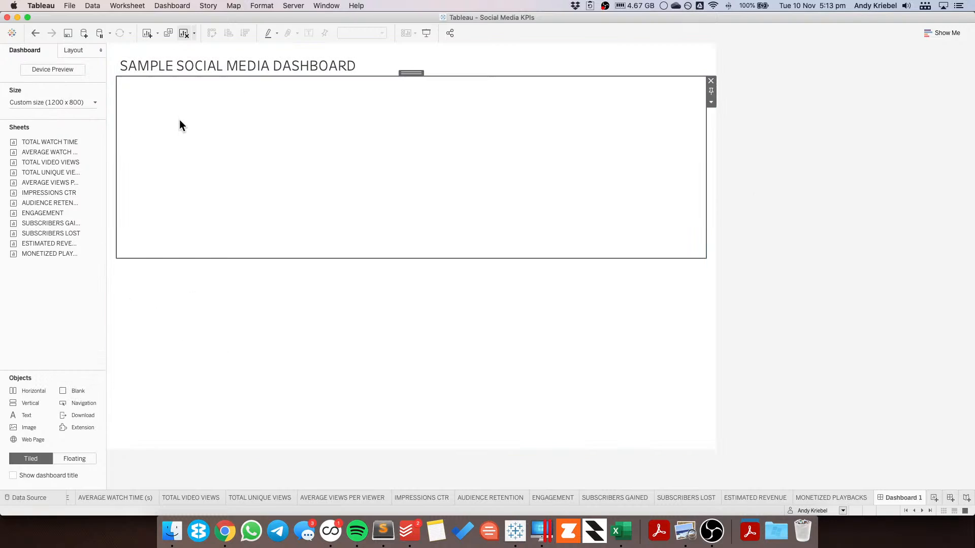
{"action": "left_click", "coordinate": [711, 104]}
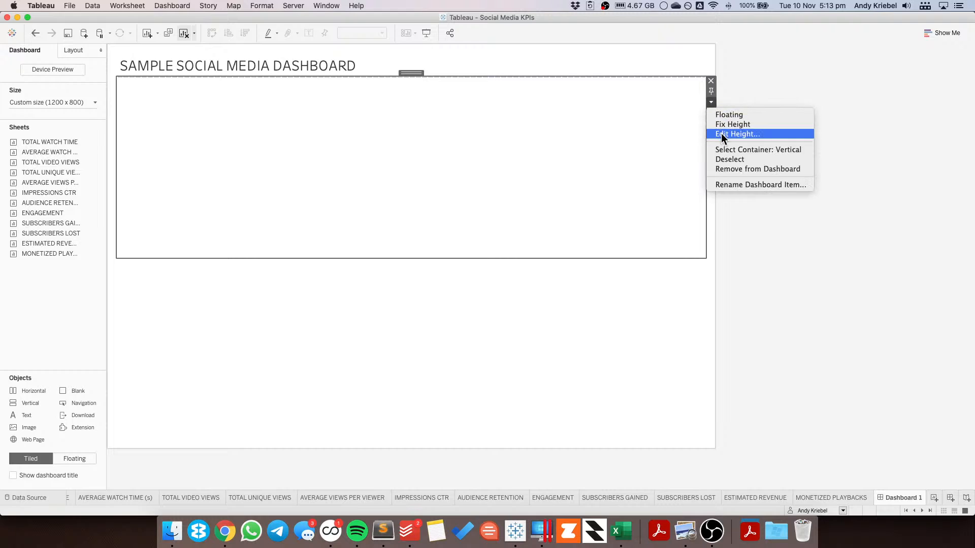
{"action": "left_click", "coordinate": [721, 132]}
{"action": "type", "text": "10"}
{"action": "key", "text": "Return"}
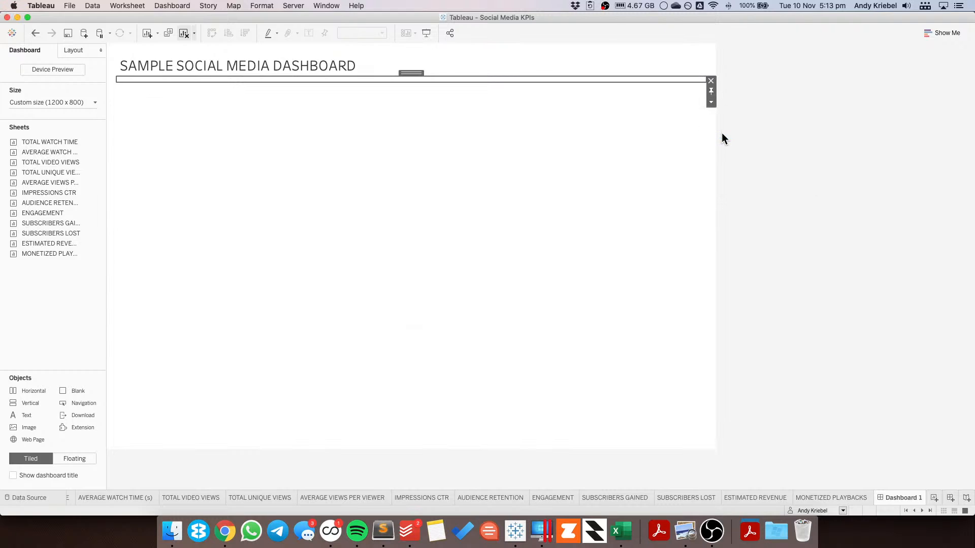
Step: Fill the thin blank's background with a dark grey to form a divider line under the title
{"action": "left_click", "coordinate": [77, 51]}
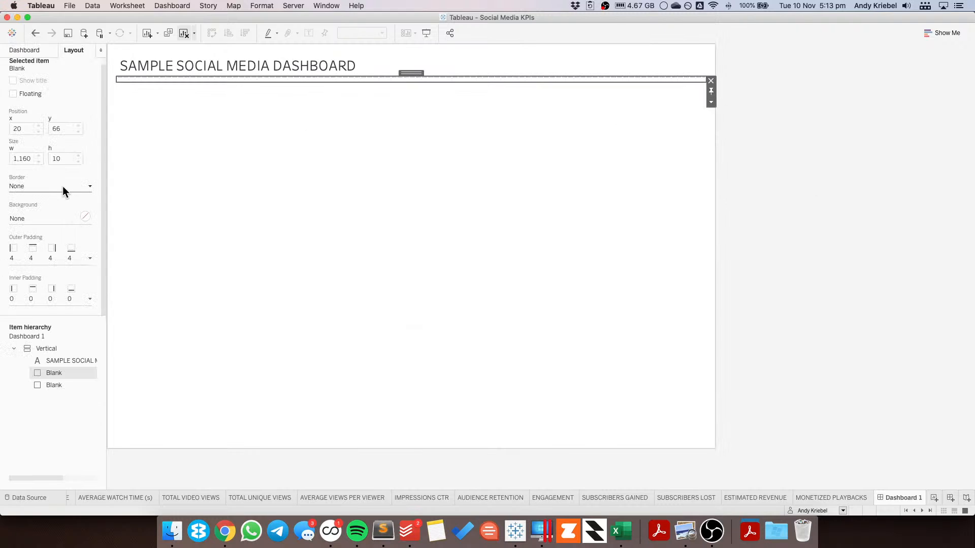
{"action": "left_click", "coordinate": [42, 216]}
{"action": "left_click", "coordinate": [20, 268]}
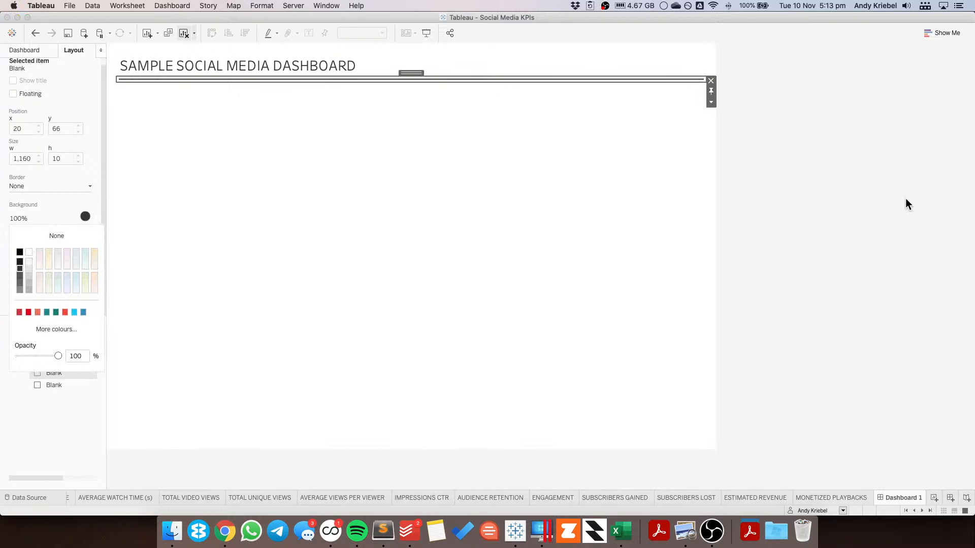
{"action": "left_click", "coordinate": [855, 181]}
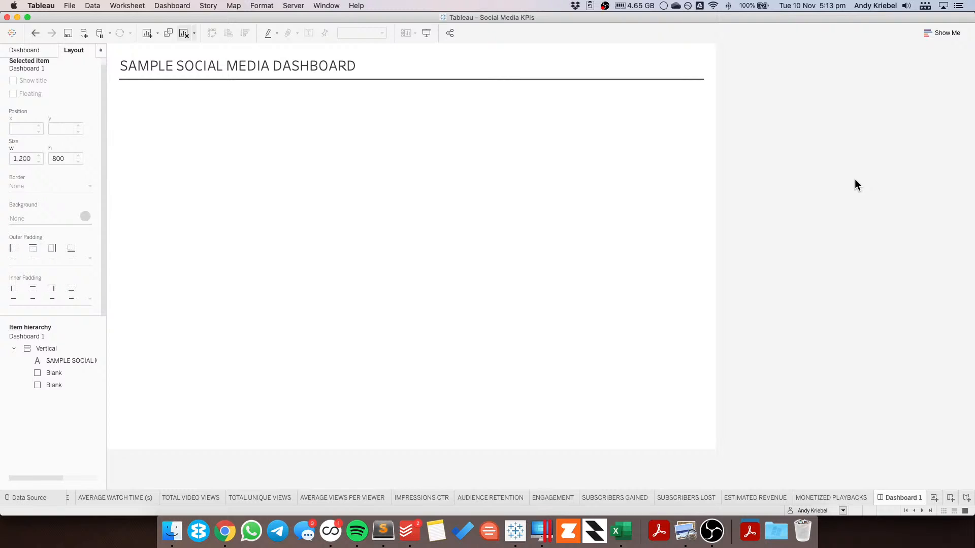
Step: Give the outer floating vertical container a solid border with a heavier line weight
{"action": "key", "text": "super+Tab"}
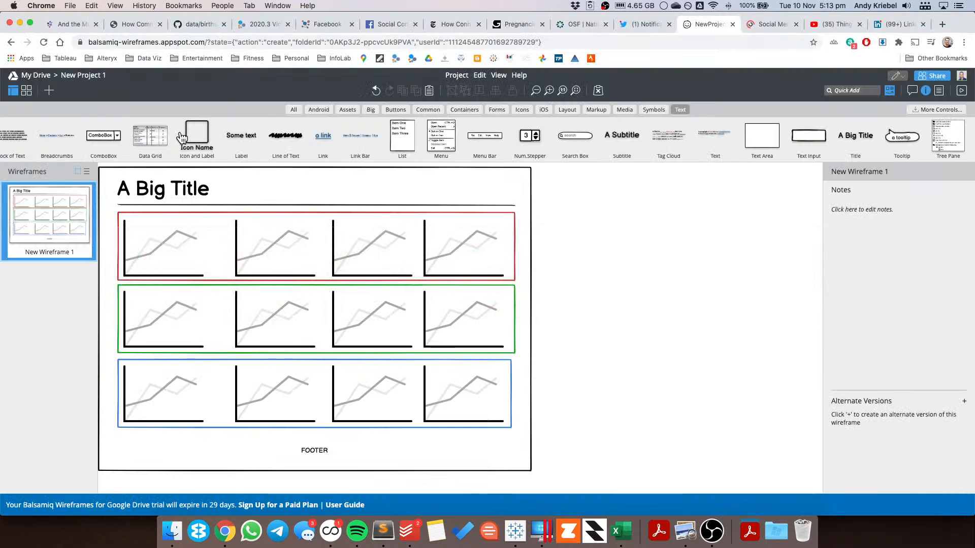
{"action": "key", "text": "super+Tab"}
{"action": "left_click", "coordinate": [409, 46]}
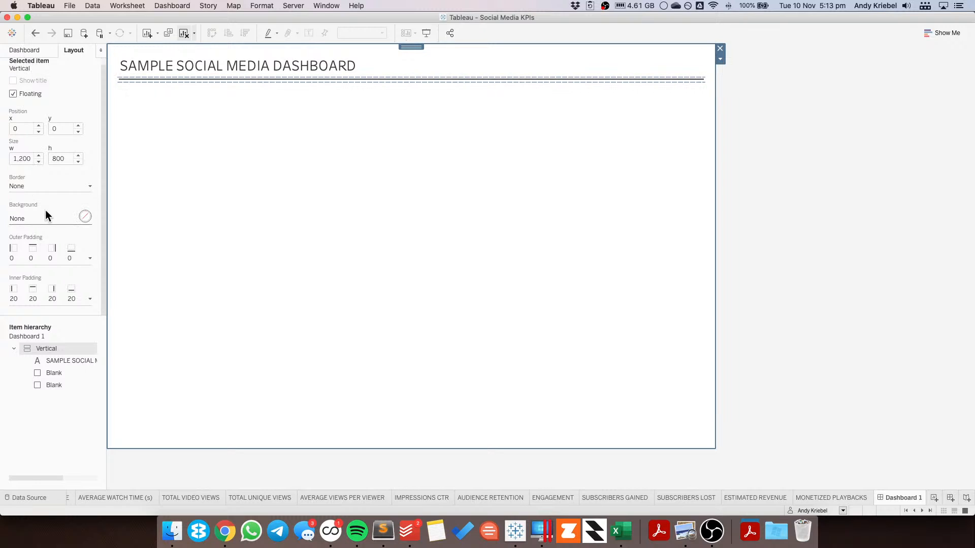
{"action": "left_click", "coordinate": [26, 186]}
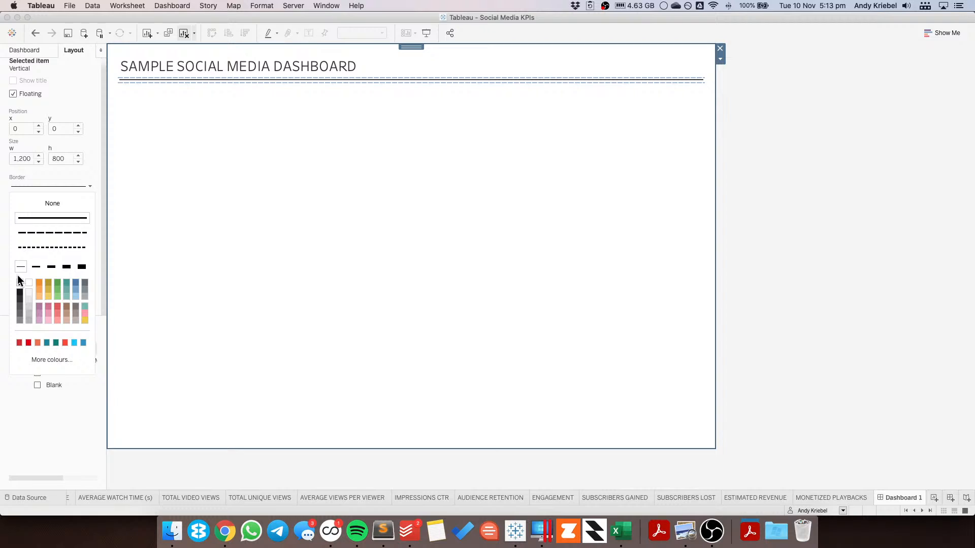
{"action": "left_click", "coordinate": [51, 267]}
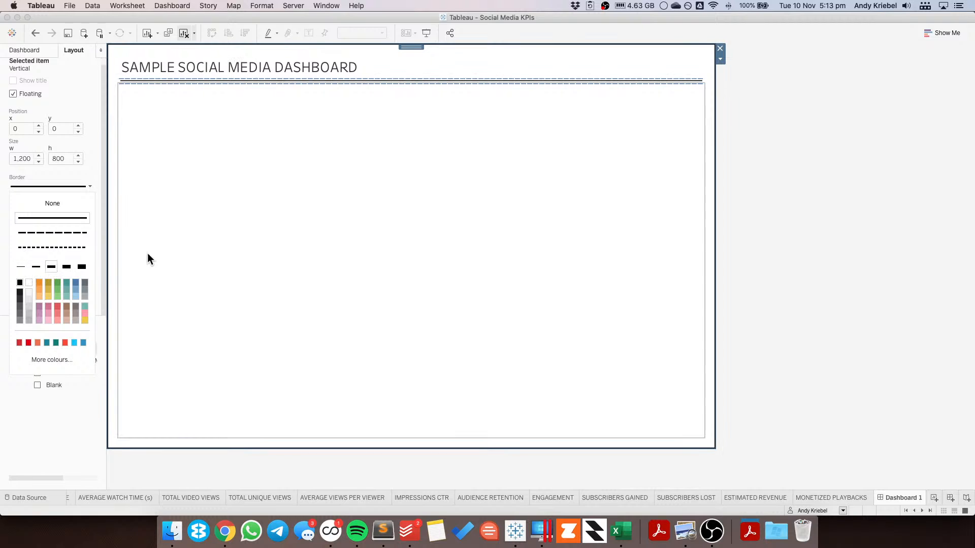
{"action": "left_click", "coordinate": [819, 199]}
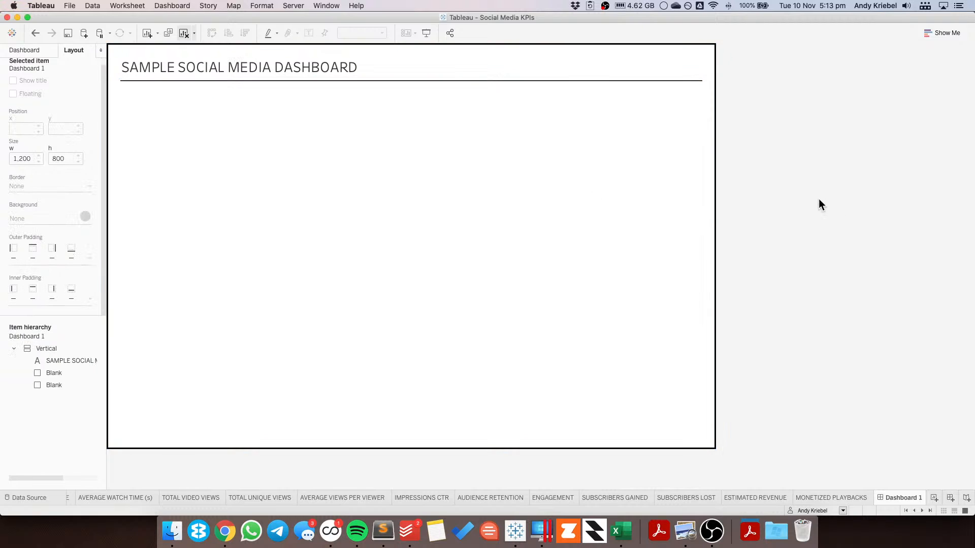
Step: Add a text object at the bottom of the container, centred, at font size 8 in light grey
{"action": "key", "text": "super+Tab"}
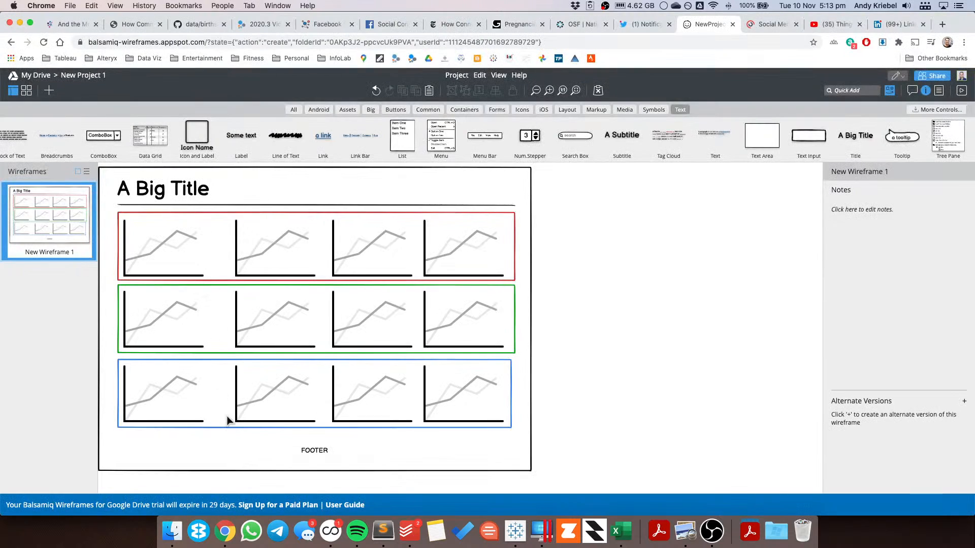
{"action": "key", "text": "super+Tab"}
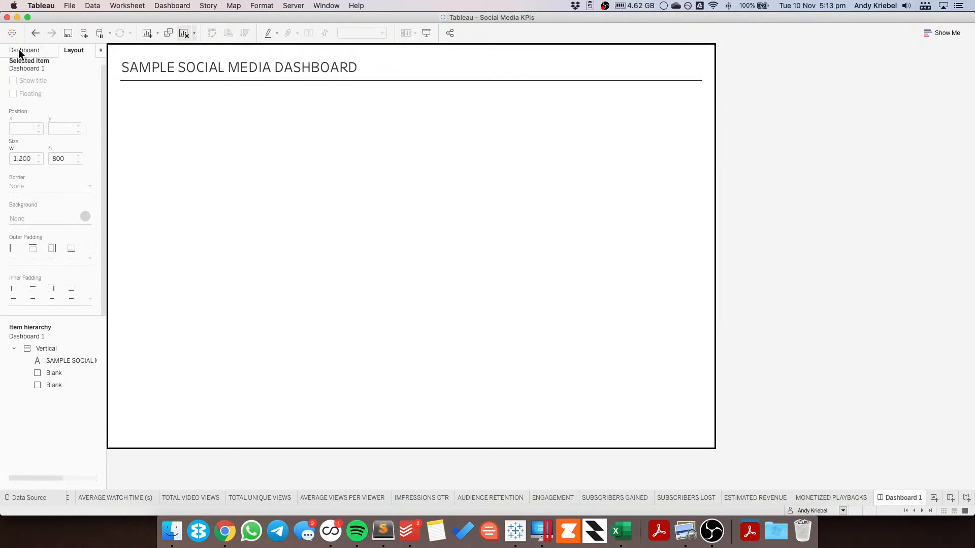
{"action": "left_click", "coordinate": [23, 50]}
{"action": "left_click_drag", "start_coordinate": [28, 413], "coordinate": [255, 388]}
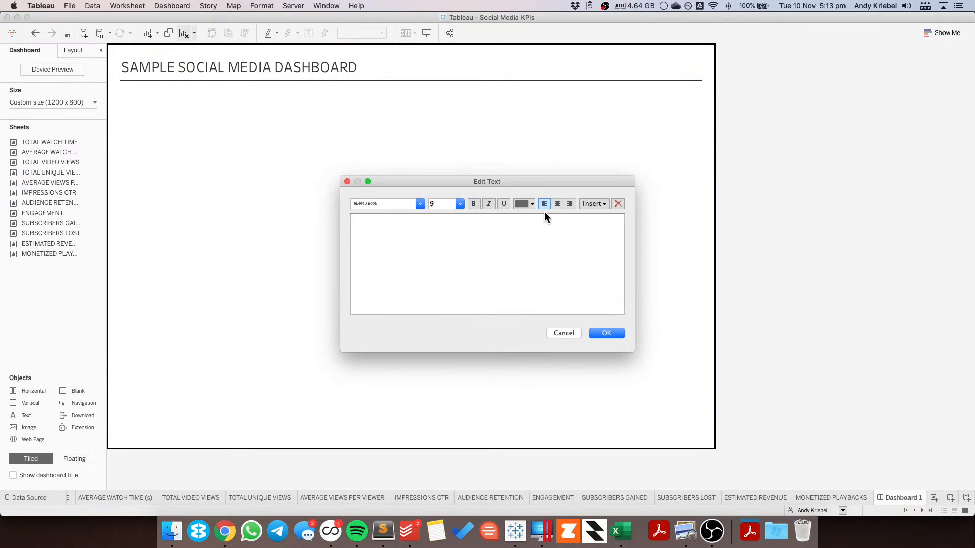
{"action": "left_click", "coordinate": [556, 203]}
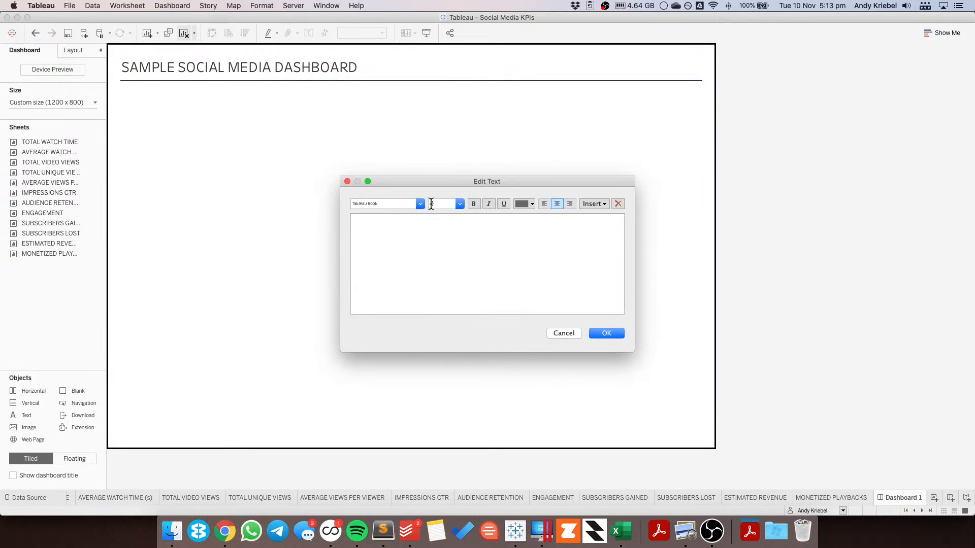
{"action": "left_click", "coordinate": [459, 204]}
{"action": "left_click", "coordinate": [455, 212]}
{"action": "left_click", "coordinate": [524, 204]}
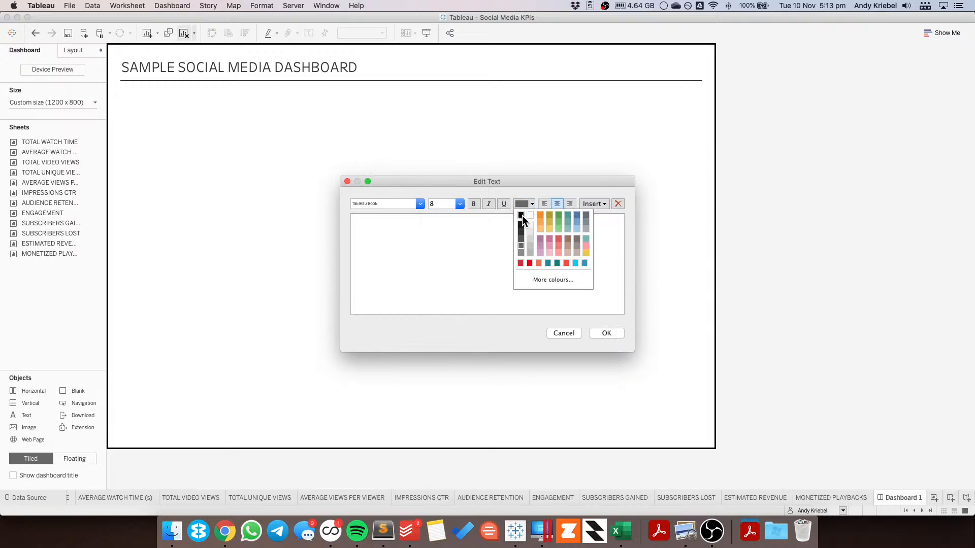
{"action": "left_click", "coordinate": [529, 251]}
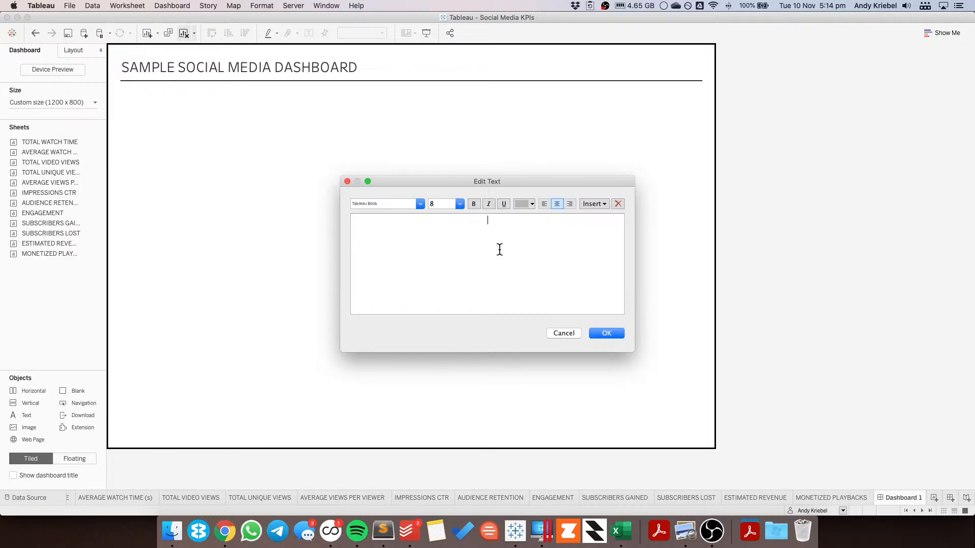
Step: Enter footer text 'INSPIRED BY: EXCEL DASHBOARD SCHOOL SOCIAL MEDIA DASHBOARD • CREATED BY:' plus the creator's name and handle
{"action": "type", "text": "insprir"}
{"action": "key", "text": "super+a"}
{"action": "key", "text": "BackSpace"}
{"action": "type", "text": "INSPIRED BY"}
{"action": "key", "text": "super+Tab"}
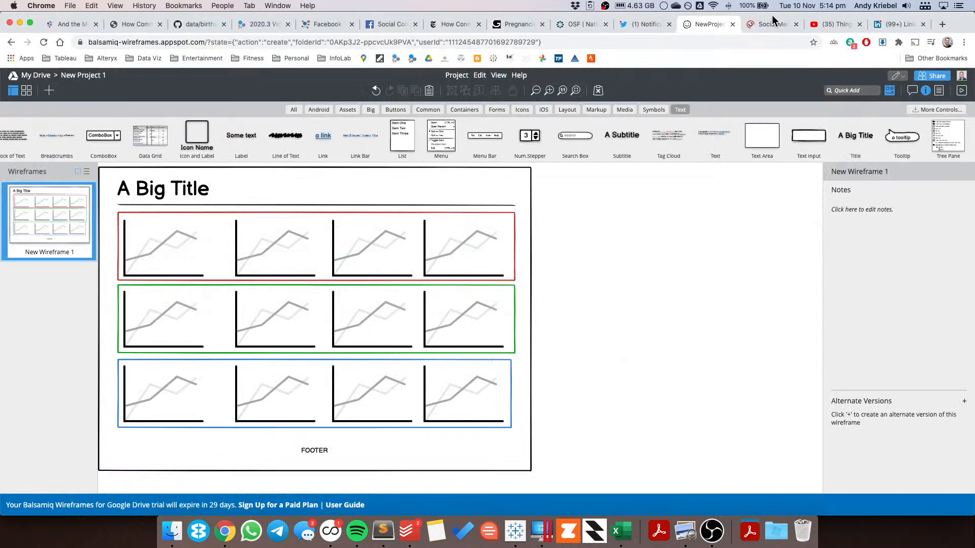
{"action": "left_click", "coordinate": [775, 26]}
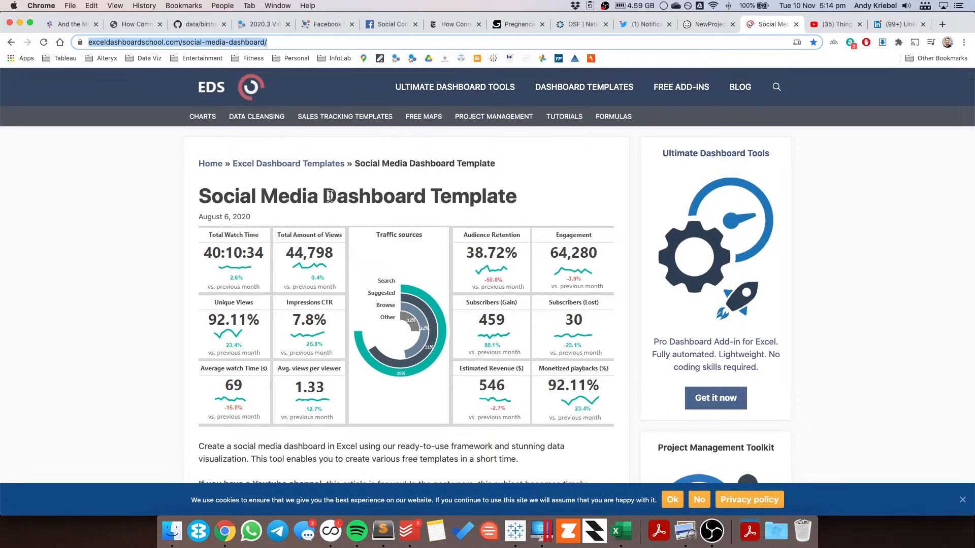
{"action": "key", "text": "super+Tab"}
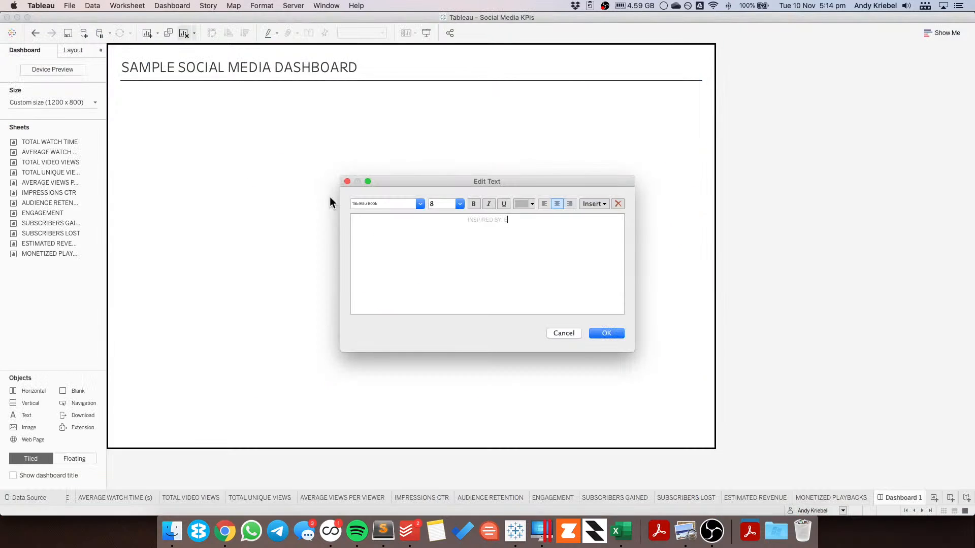
{"action": "type", "text": "DASHBOARD SHOO"}
{"action": "key", "text": "BackSpace"}
{"action": "key", "text": "BackSpace"}
{"action": "key", "text": "BackSpace"}
{"action": "type", "text": "CHOOL SO"}
{"action": "type", "text": "CIAL MEDIA"}
{"action": "type", "text": " DASHBOARD"}
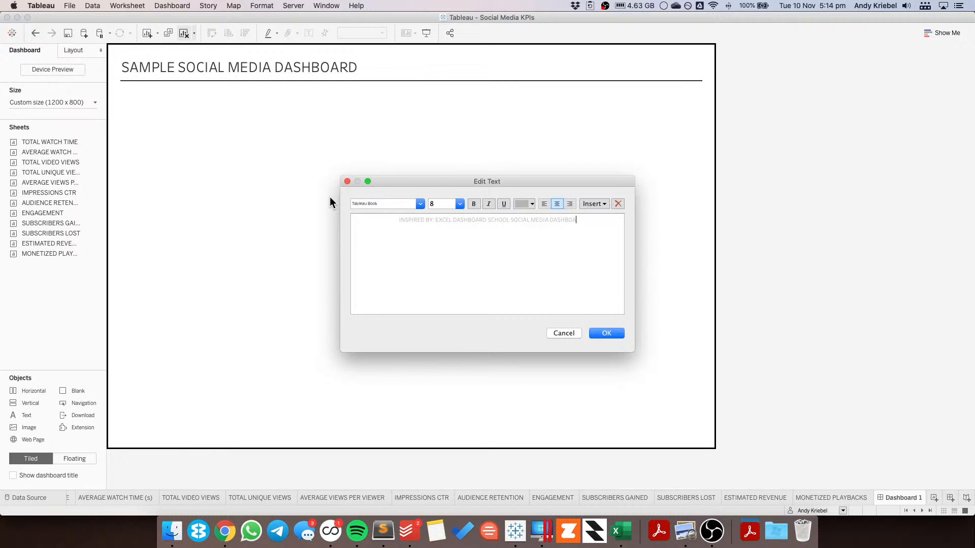
{"action": "type", "text": " • CREATED BY: ANDY KRIEBEL."}
{"action": "type", "text": "@VIZWIZBI"}
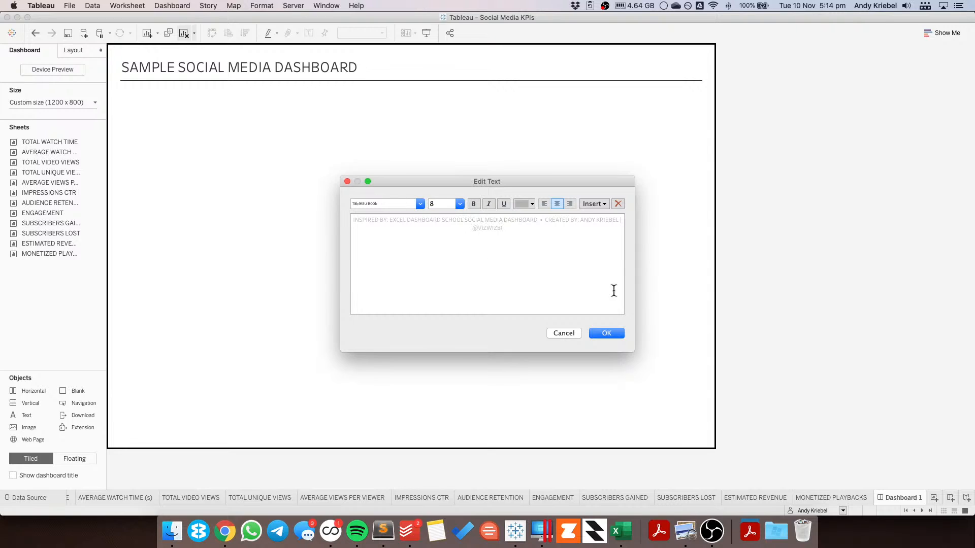
{"action": "left_click", "coordinate": [607, 333]}
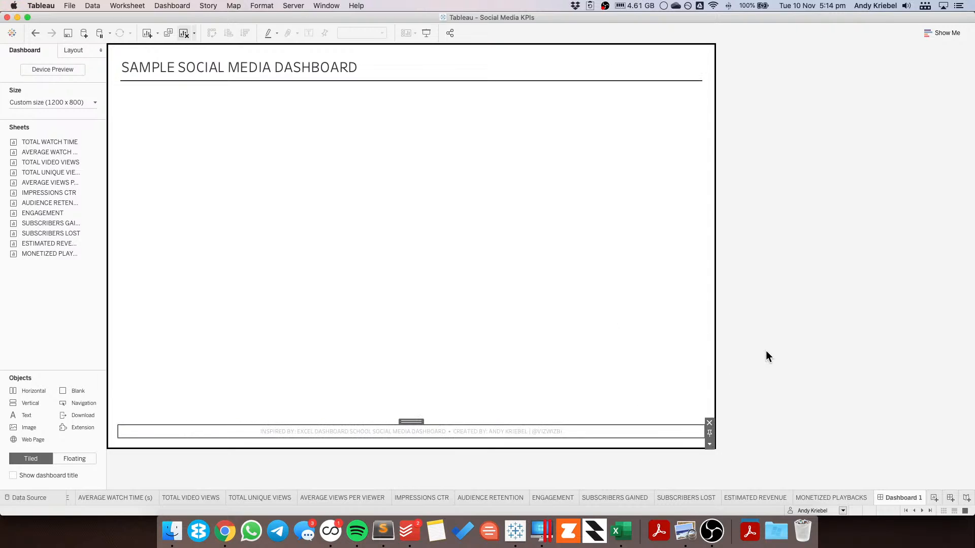
Step: Compare the dashboard's layout container with the Balsamiq wireframe in the browser
{"action": "left_click", "coordinate": [424, 216]}
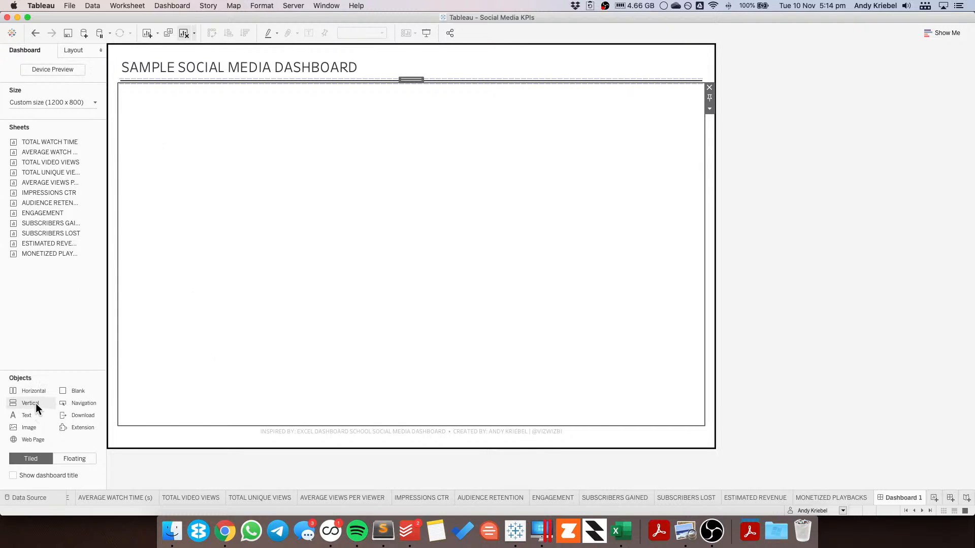
{"action": "key", "text": "super+Tab"}
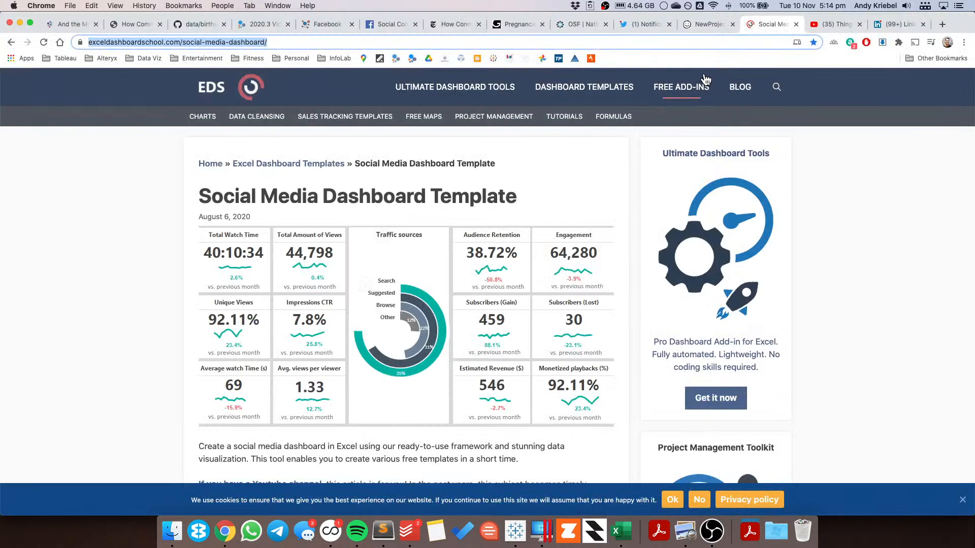
{"action": "left_click", "coordinate": [707, 24]}
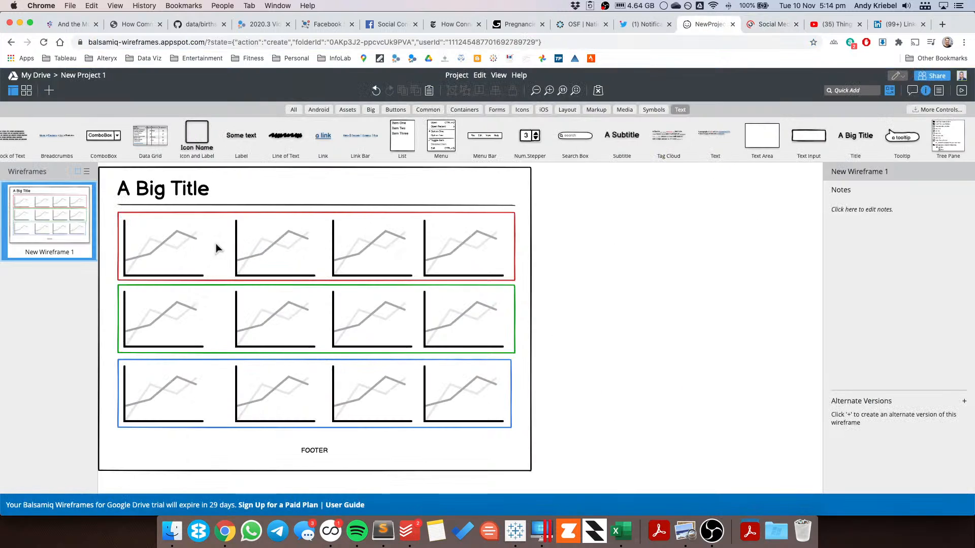
Step: Add a horizontal container inside the dashboard's outer container, below the title divider
{"action": "key", "text": "super+Tab"}
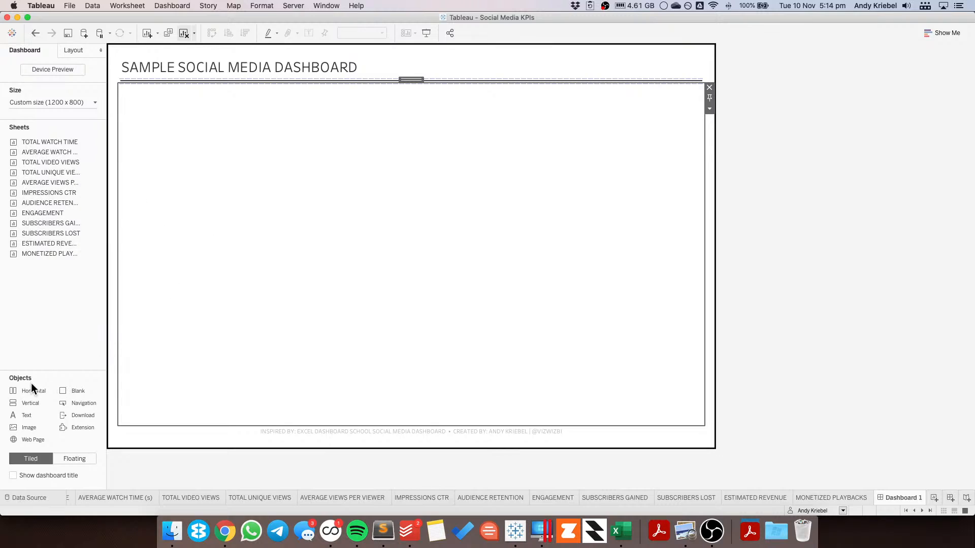
{"action": "left_click_drag", "start_coordinate": [31, 392], "coordinate": [203, 142]}
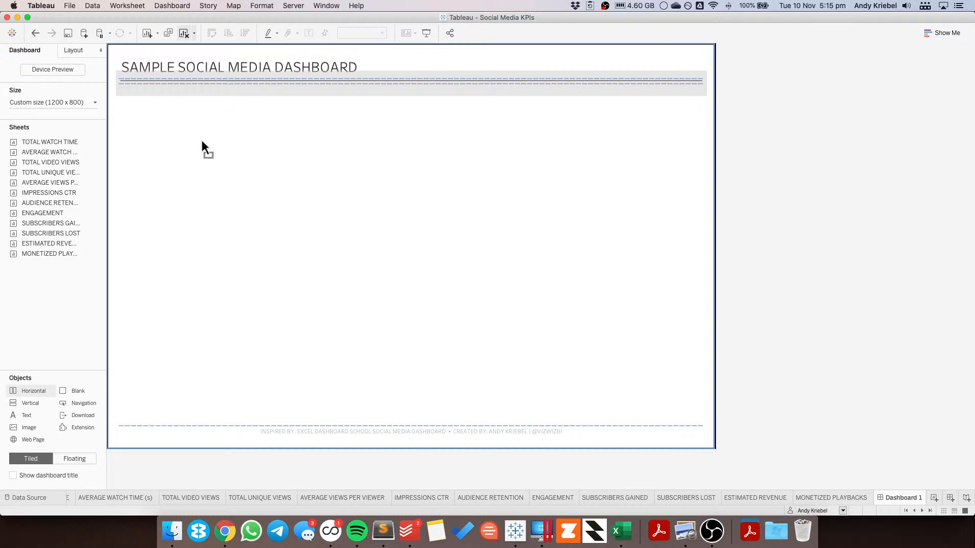
{"action": "left_click_drag", "start_coordinate": [201, 142], "coordinate": [202, 143]}
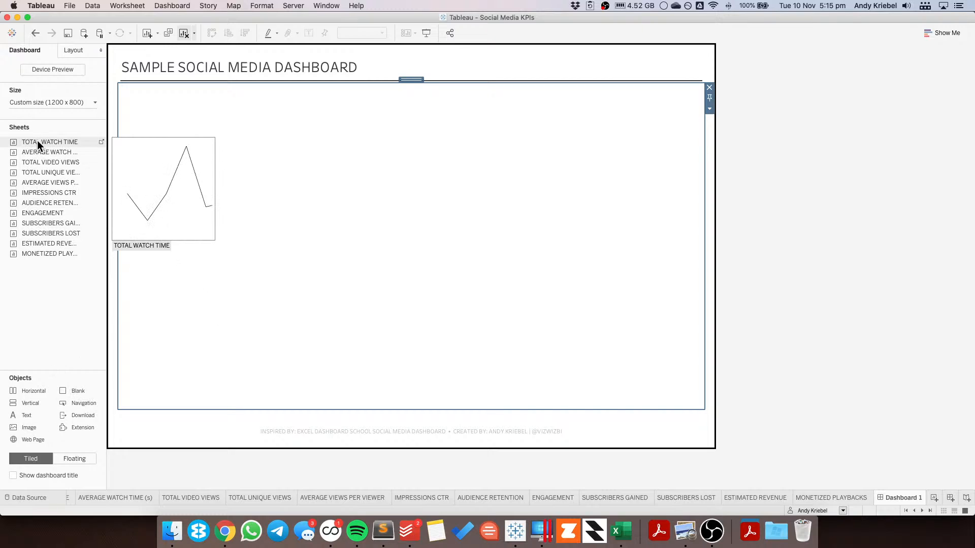
Step: Place the Total Watch Time, Average Watch Time, Total Video Views and Total Unique Views sheets side by side in the horizontal container
{"action": "left_click_drag", "start_coordinate": [37, 140], "coordinate": [230, 150]}
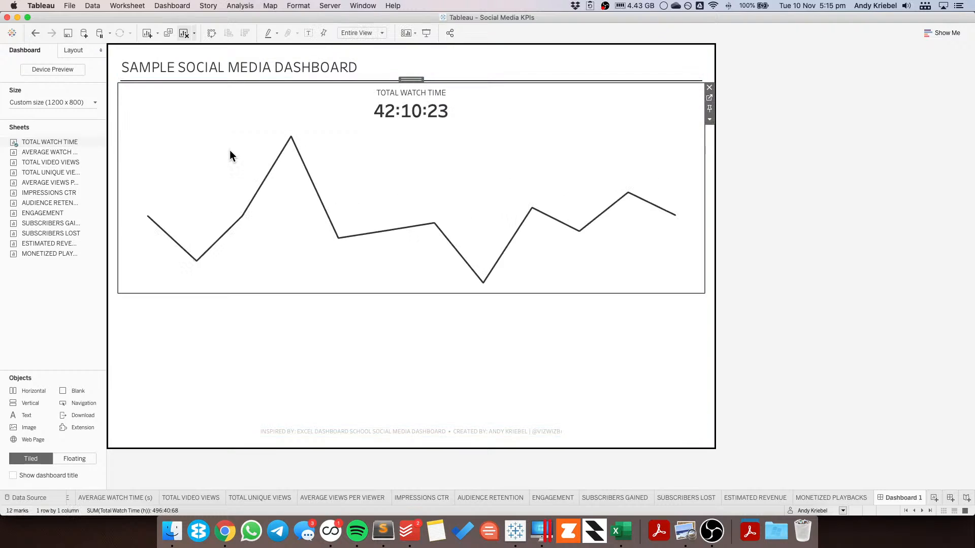
{"action": "left_click_drag", "start_coordinate": [45, 153], "coordinate": [442, 187]}
{"action": "left_click_drag", "start_coordinate": [73, 162], "coordinate": [632, 197]}
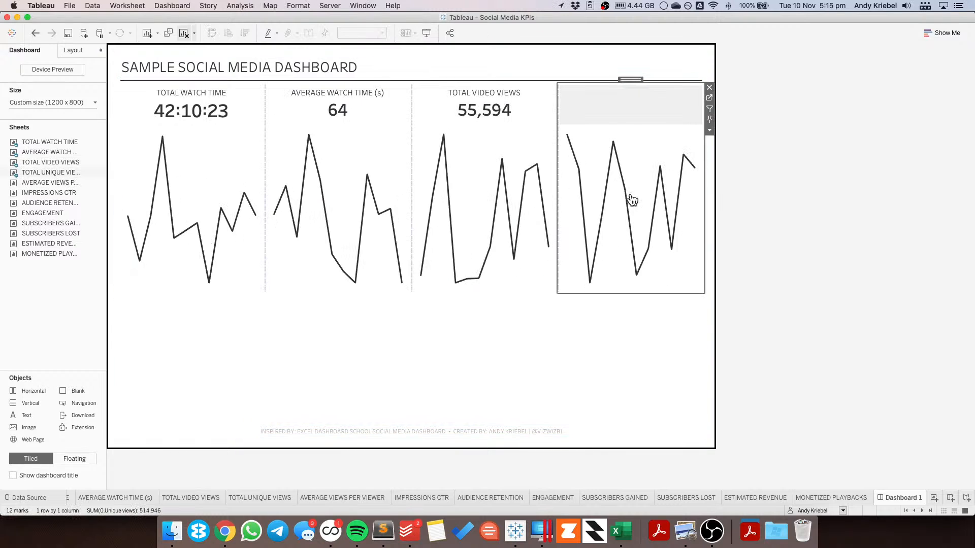
Step: Show captions on the four first-row KPI sheets
{"action": "left_click", "coordinate": [709, 131]}
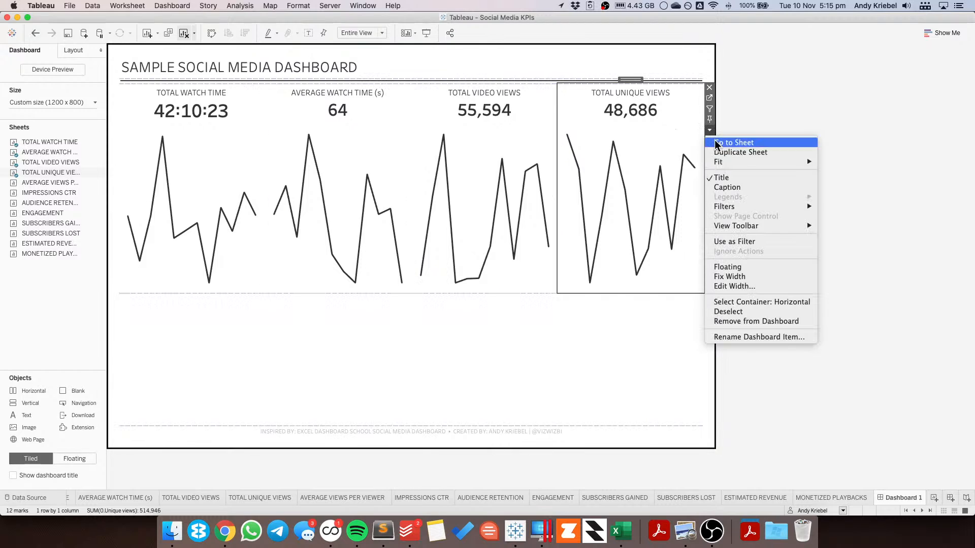
{"action": "left_click", "coordinate": [665, 178]}
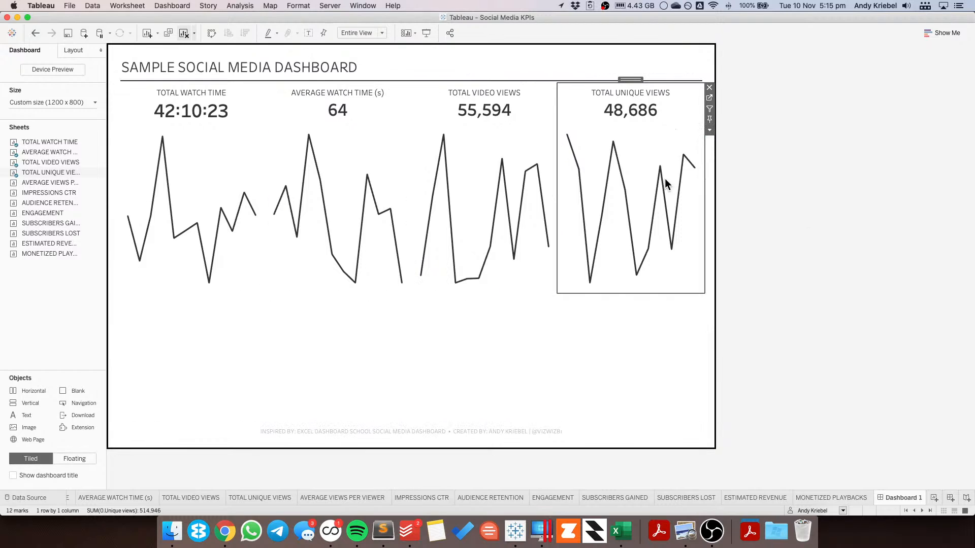
{"action": "left_click", "coordinate": [546, 114]}
{"action": "left_click", "coordinate": [563, 131]}
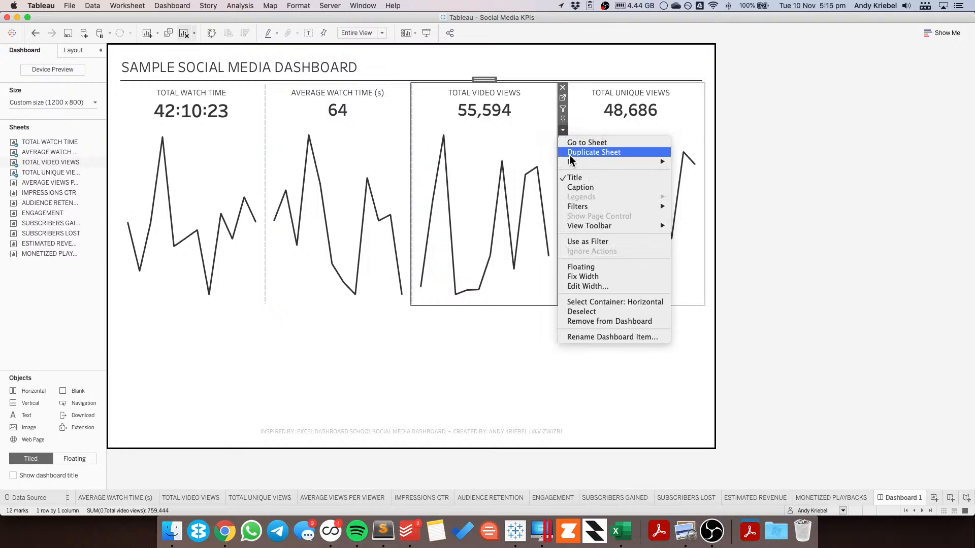
{"action": "left_click", "coordinate": [581, 187]}
{"action": "left_click", "coordinate": [380, 118]}
{"action": "left_click", "coordinate": [416, 130]}
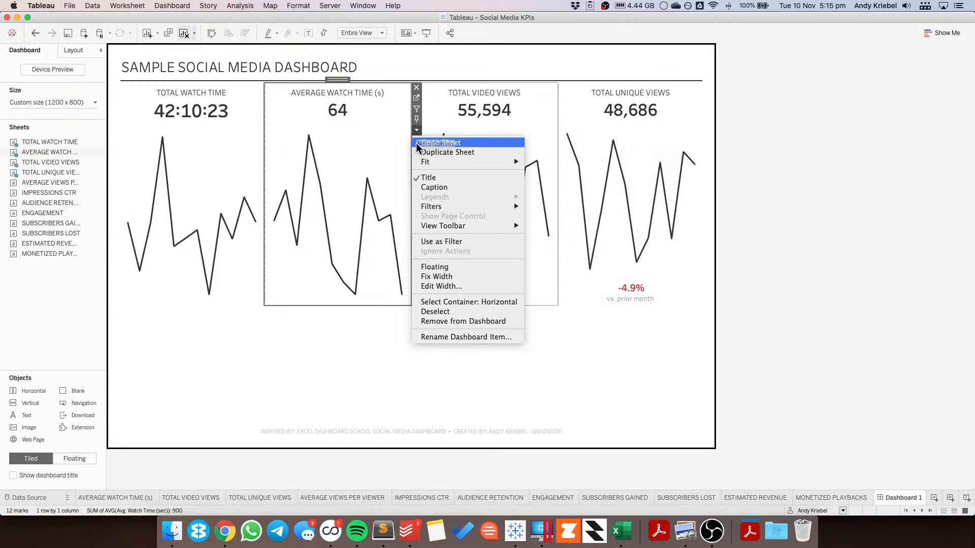
{"action": "left_click", "coordinate": [429, 188]}
{"action": "left_click", "coordinate": [234, 150]}
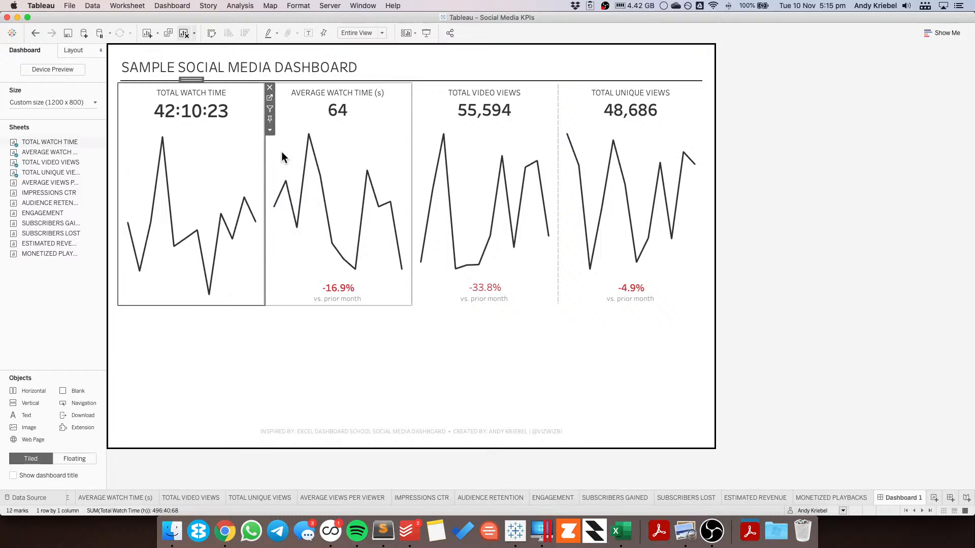
{"action": "left_click", "coordinate": [271, 131]}
{"action": "left_click", "coordinate": [284, 188]}
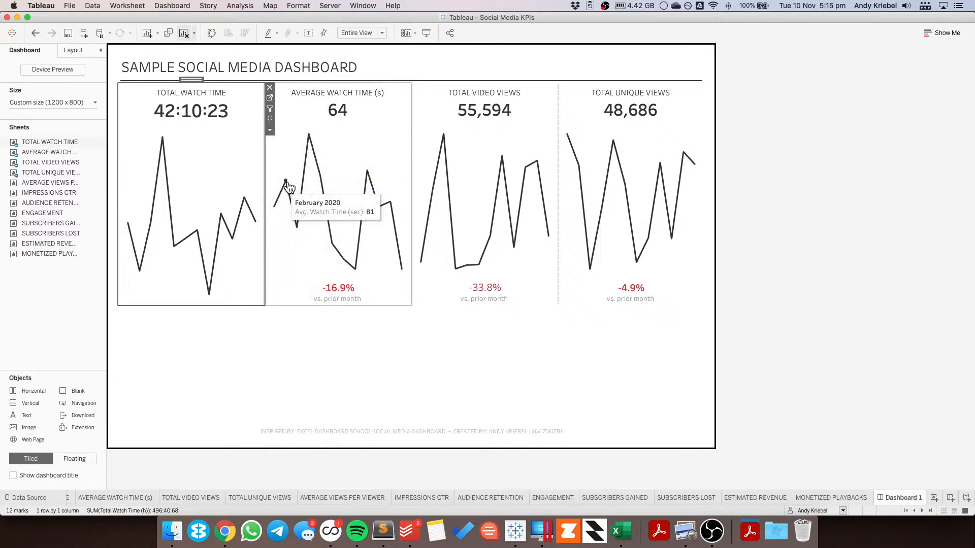
{"action": "left_click", "coordinate": [373, 136]}
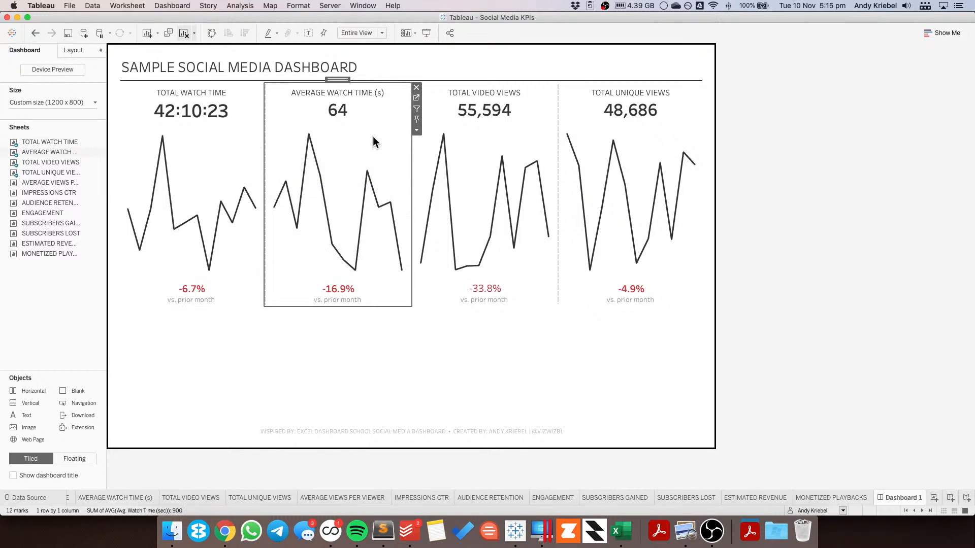
{"action": "left_click", "coordinate": [799, 179]}
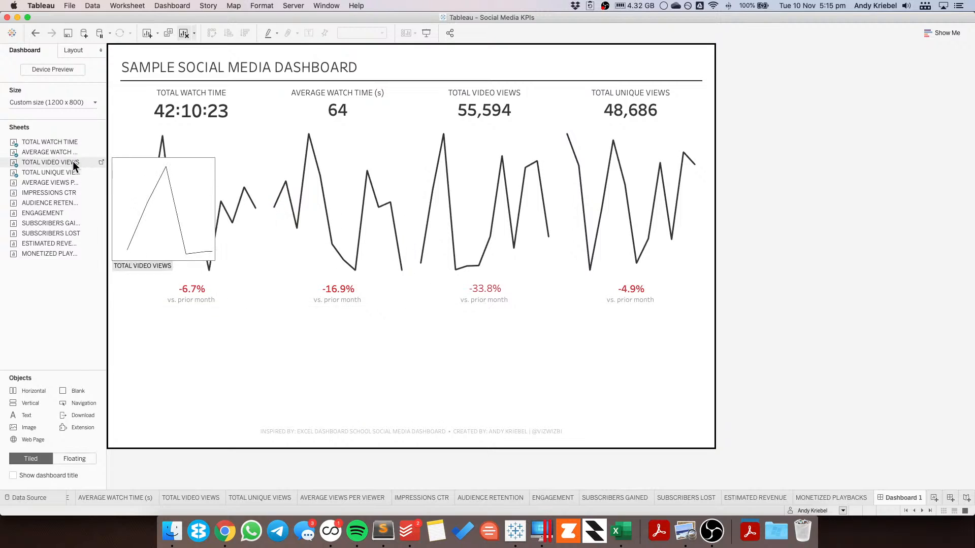
Step: Add a second horizontal container below and fill it with Average Views per Viewer, Impressions CTR, Audience Retention and Engagement sheets
{"action": "left_click_drag", "start_coordinate": [36, 391], "coordinate": [189, 313]}
{"action": "left_click_drag", "start_coordinate": [53, 193], "coordinate": [188, 274]}
{"action": "left_click_drag", "start_coordinate": [75, 201], "coordinate": [585, 306]}
{"action": "left_click_drag", "start_coordinate": [49, 202], "coordinate": [586, 316]}
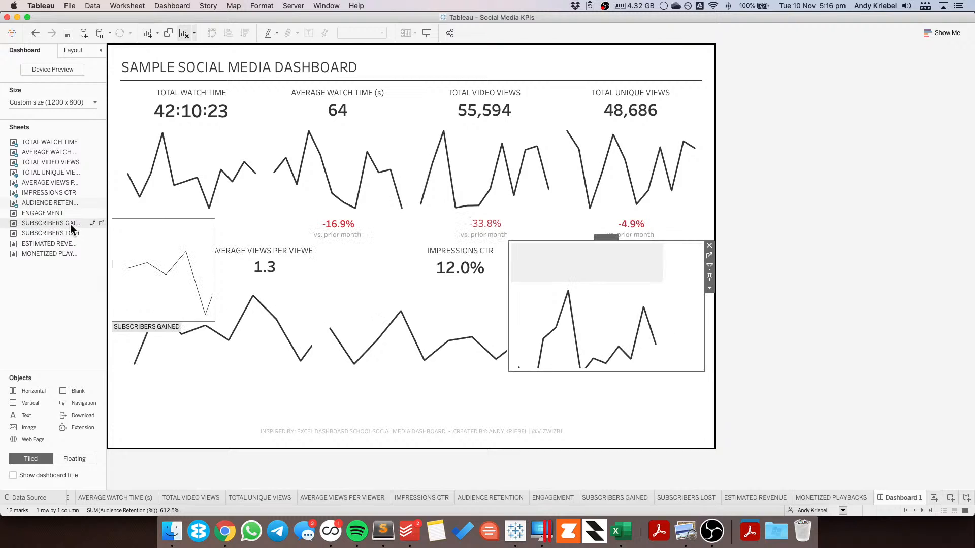
{"action": "left_click_drag", "start_coordinate": [43, 213], "coordinate": [624, 325]}
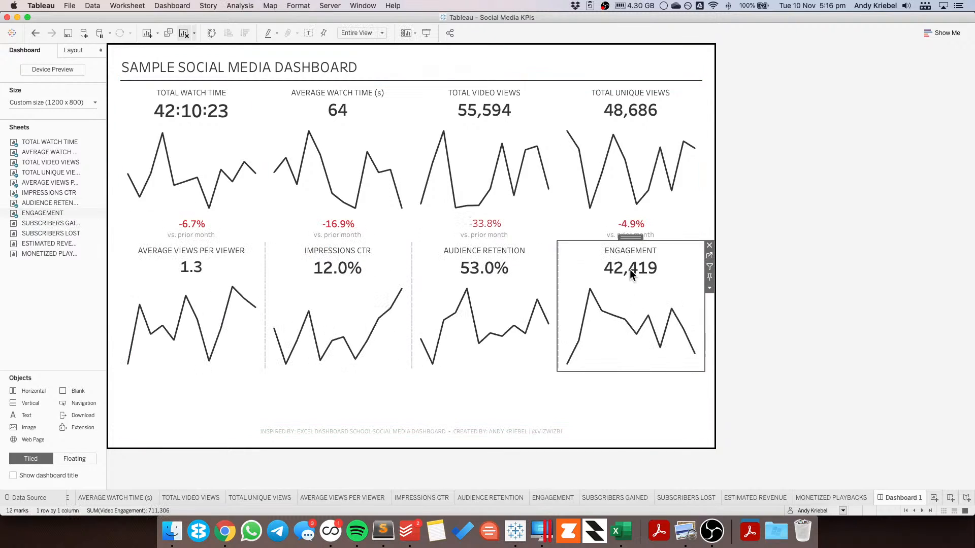
Step: Show captions on the four second-row sheets and distribute the vertical container's contents evenly
{"action": "left_click", "coordinate": [710, 288]}
{"action": "left_click", "coordinate": [728, 346]}
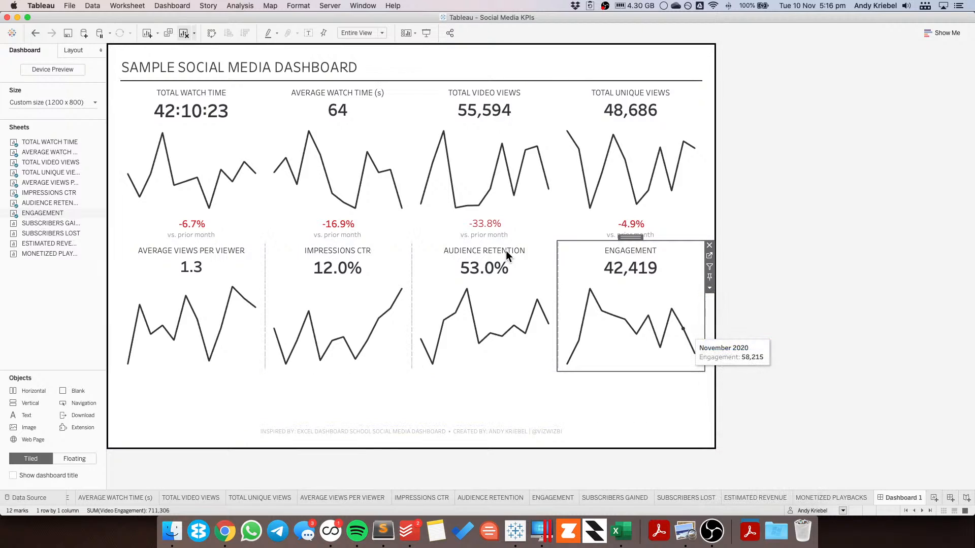
{"action": "left_click", "coordinate": [511, 254]}
{"action": "left_click", "coordinate": [563, 279]}
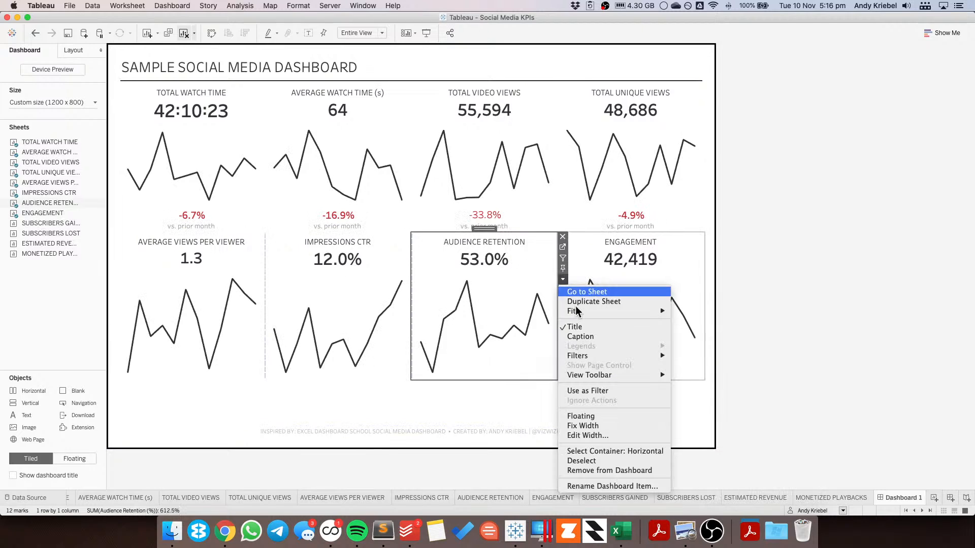
{"action": "left_click", "coordinate": [588, 336]}
{"action": "left_click", "coordinate": [395, 277]}
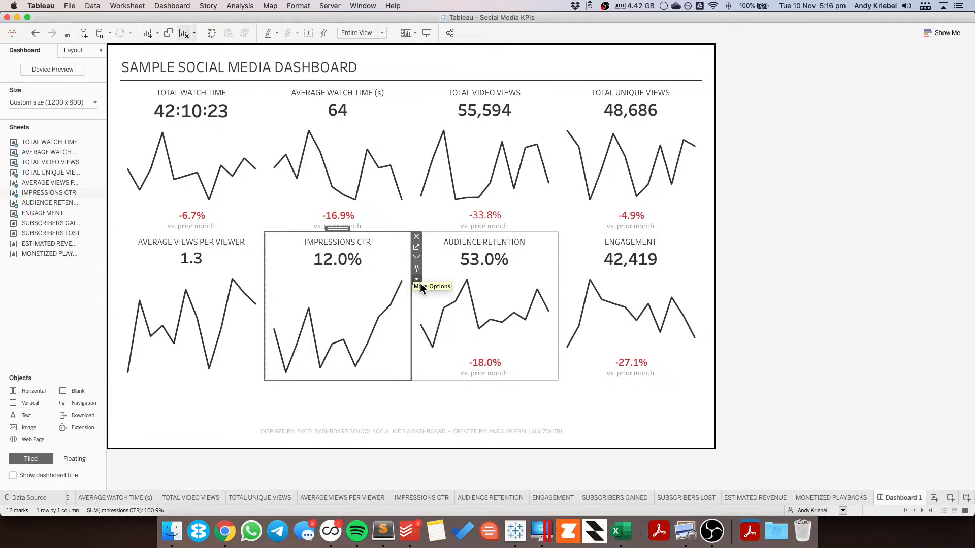
{"action": "left_click", "coordinate": [417, 279]}
{"action": "left_click", "coordinate": [435, 337]}
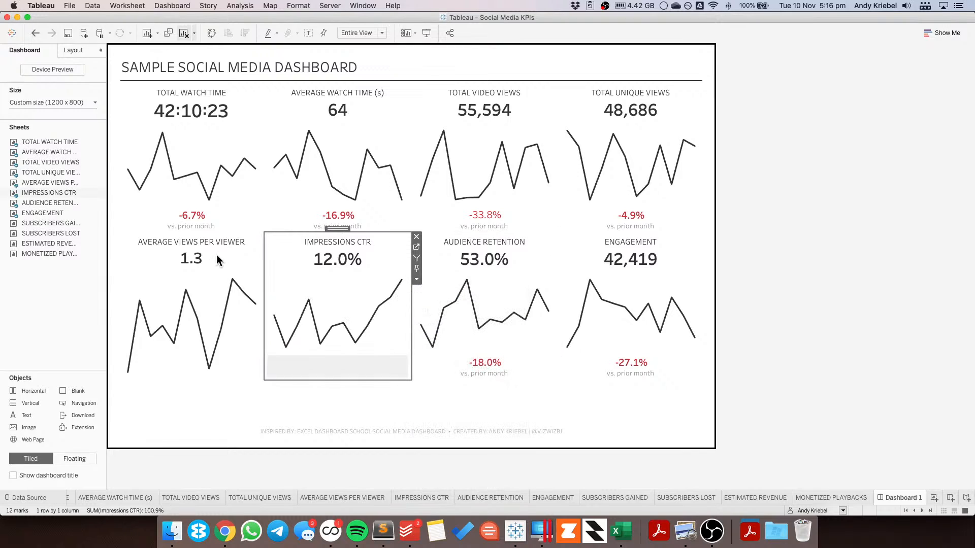
{"action": "left_click", "coordinate": [217, 254]}
{"action": "left_click", "coordinate": [269, 279]}
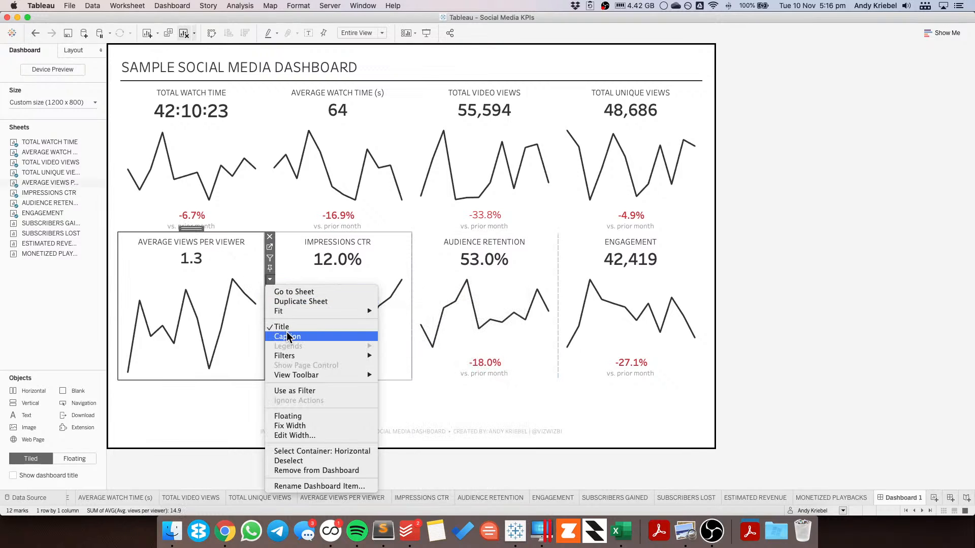
{"action": "left_click", "coordinate": [288, 336]}
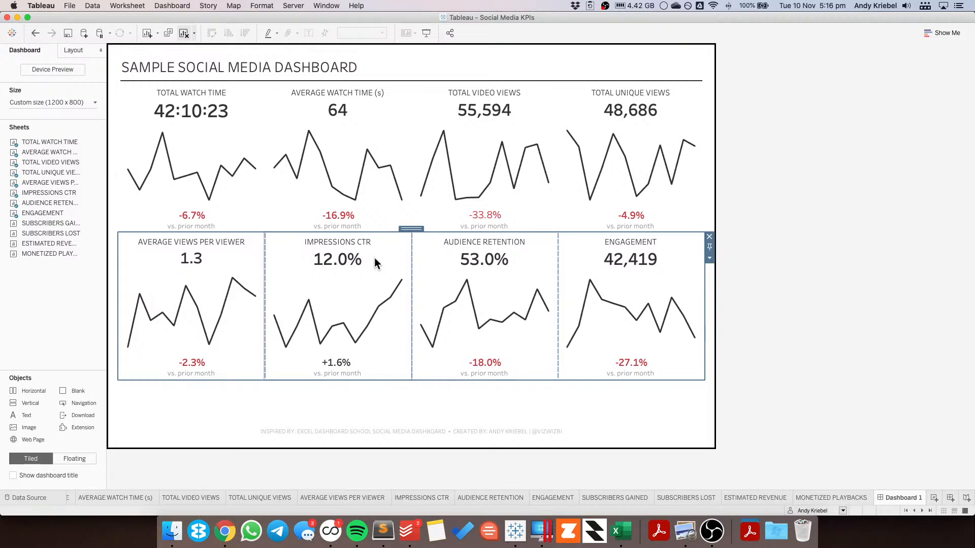
{"action": "left_click", "coordinate": [710, 258]}
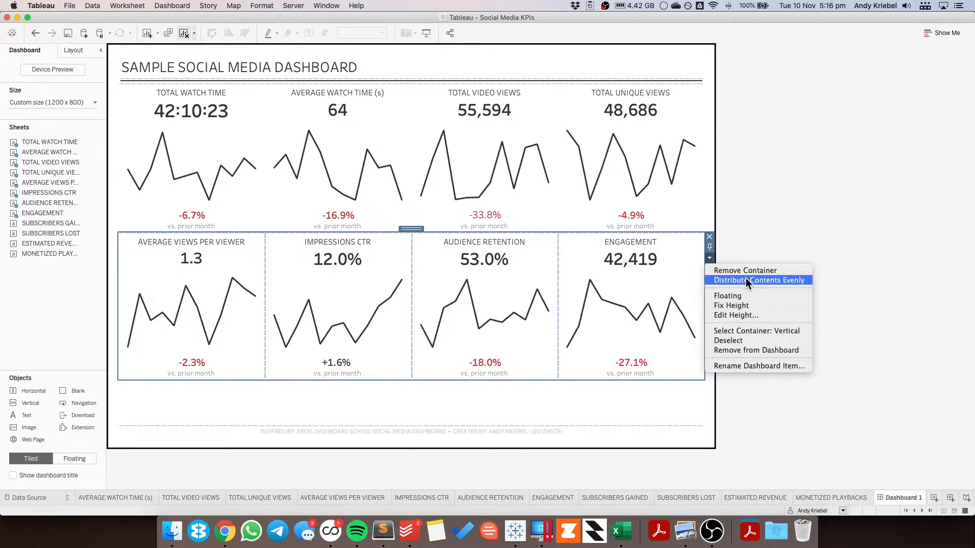
{"action": "left_click", "coordinate": [746, 280]}
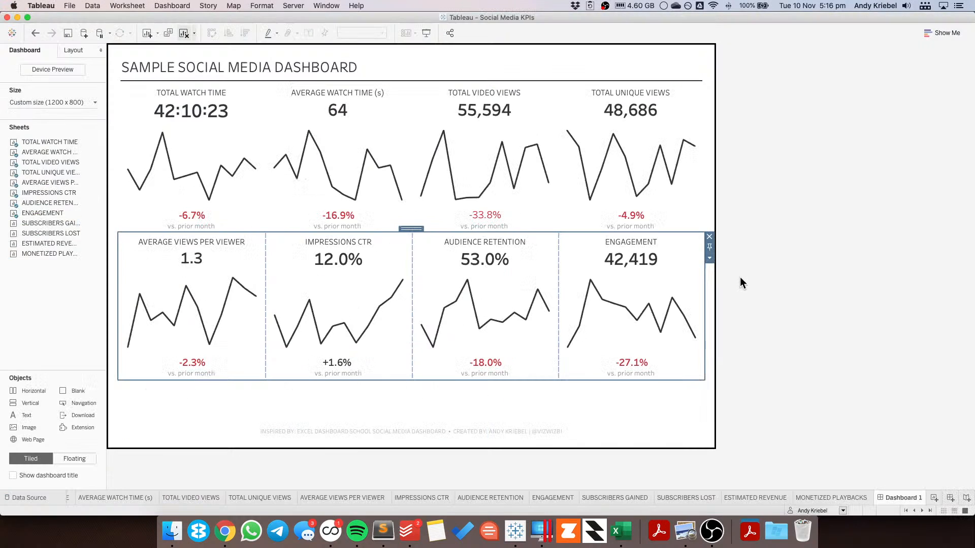
Step: Give the second-row horizontal container a solid green border
{"action": "left_click", "coordinate": [65, 50]}
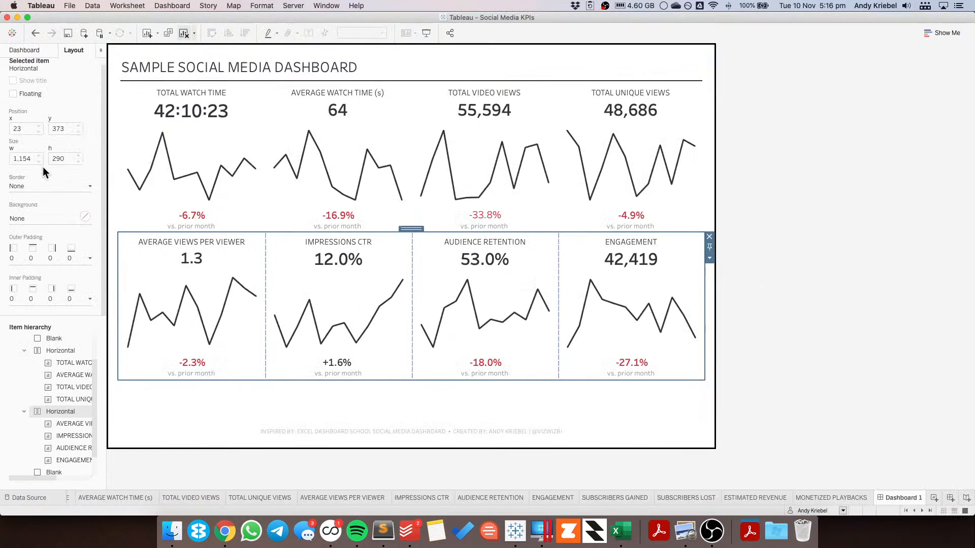
{"action": "left_click", "coordinate": [29, 187]}
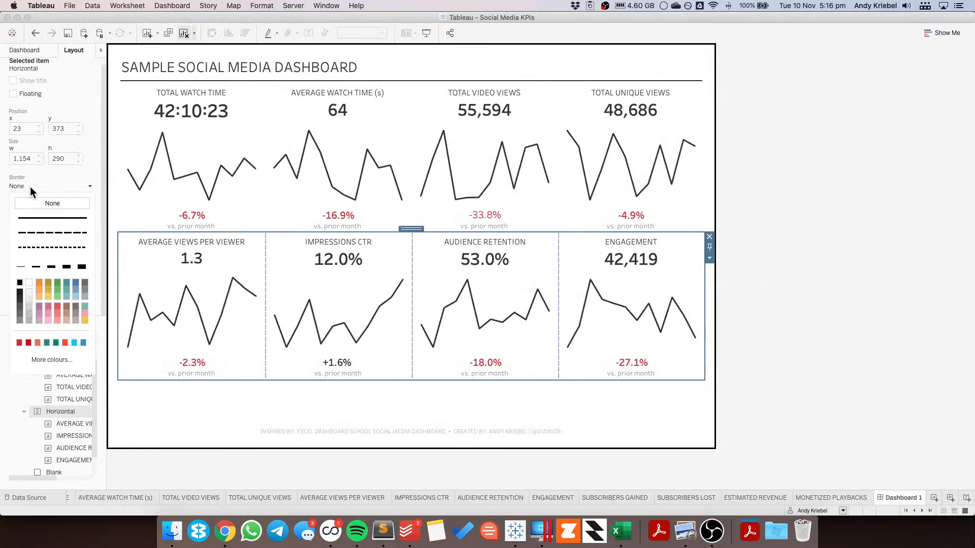
{"action": "left_click", "coordinate": [51, 267]}
{"action": "left_click", "coordinate": [58, 282]}
{"action": "left_click", "coordinate": [782, 193]}
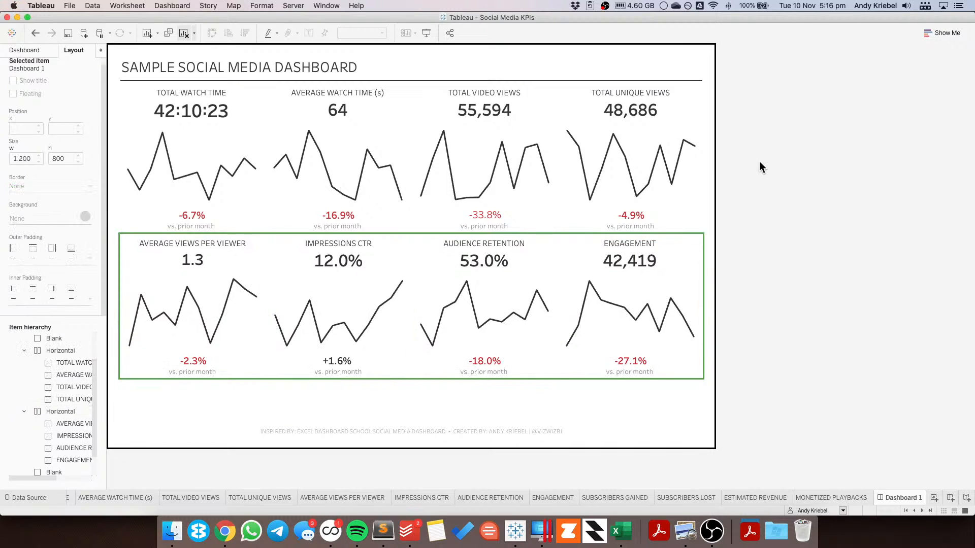
Step: Select the first-row horizontal container and give it a solid red border
{"action": "left_click", "coordinate": [647, 95]}
{"action": "double_click", "coordinate": [632, 80]}
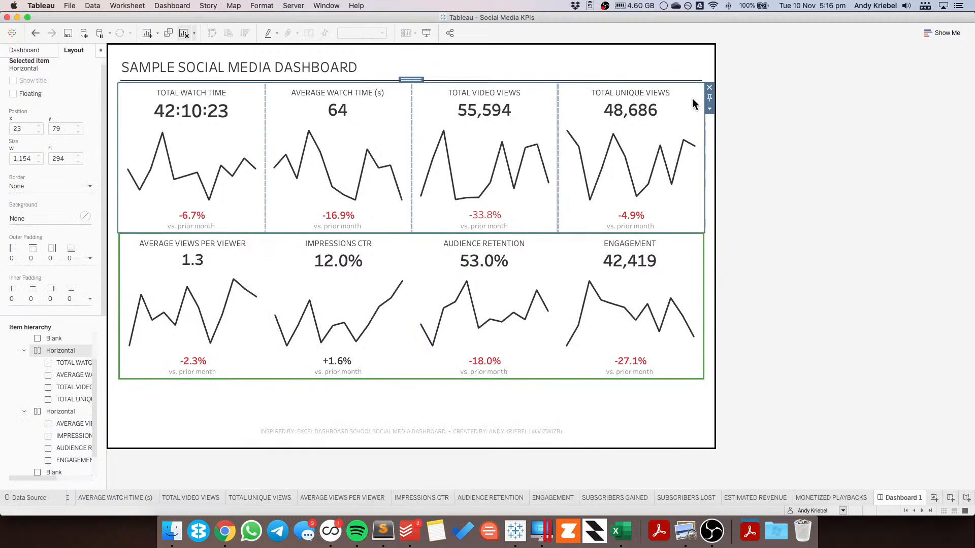
{"action": "left_click", "coordinate": [709, 109]}
{"action": "left_click", "coordinate": [731, 130]}
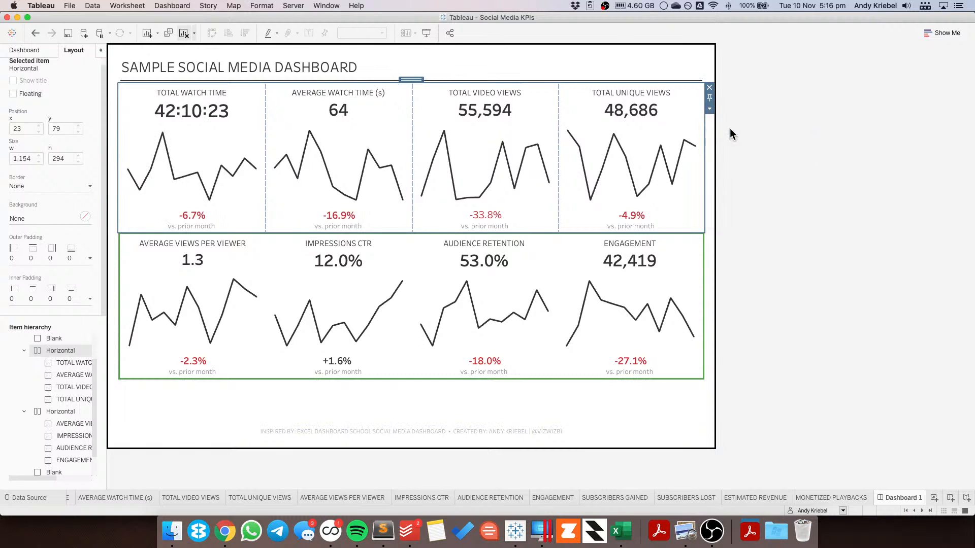
{"action": "left_click", "coordinate": [708, 109]}
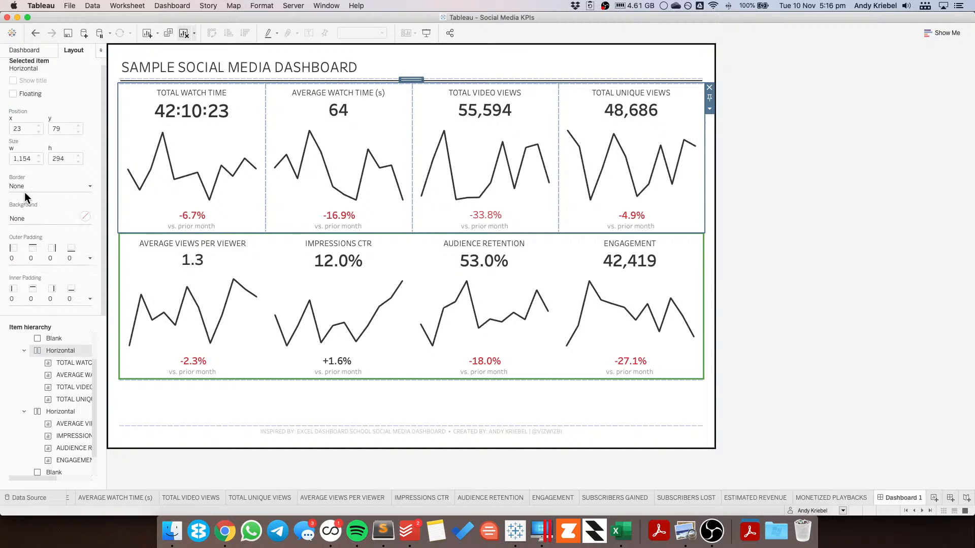
{"action": "left_click", "coordinate": [31, 187]}
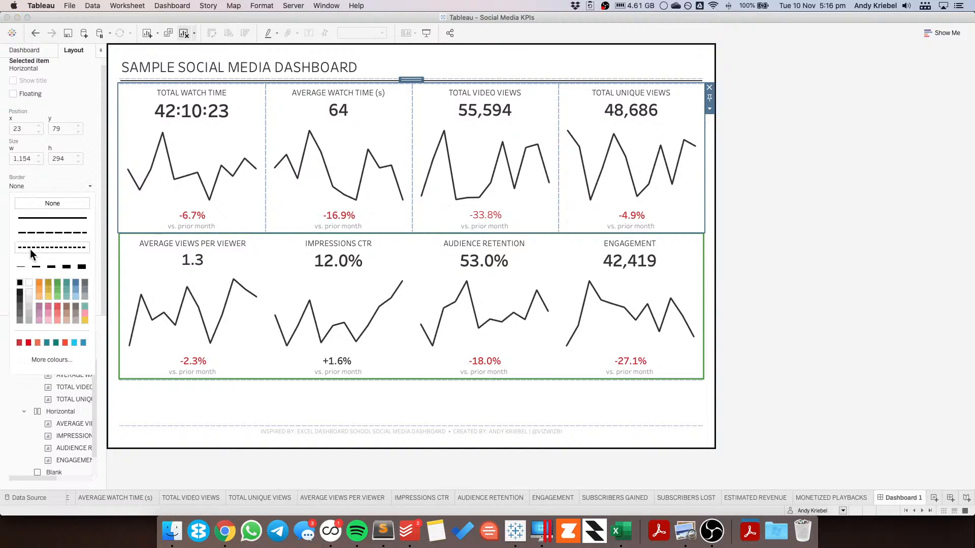
{"action": "left_click", "coordinate": [51, 268]}
{"action": "left_click", "coordinate": [58, 306]}
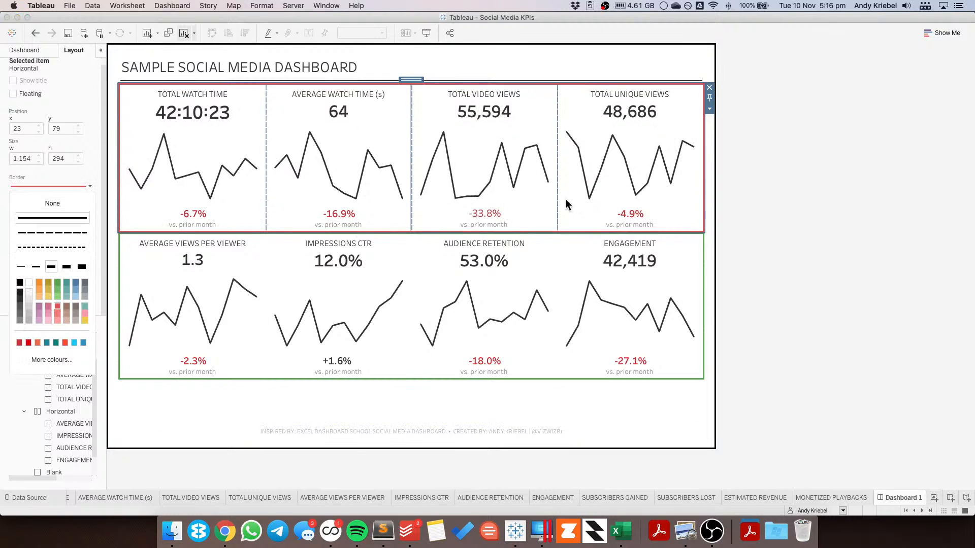
{"action": "left_click", "coordinate": [866, 174]}
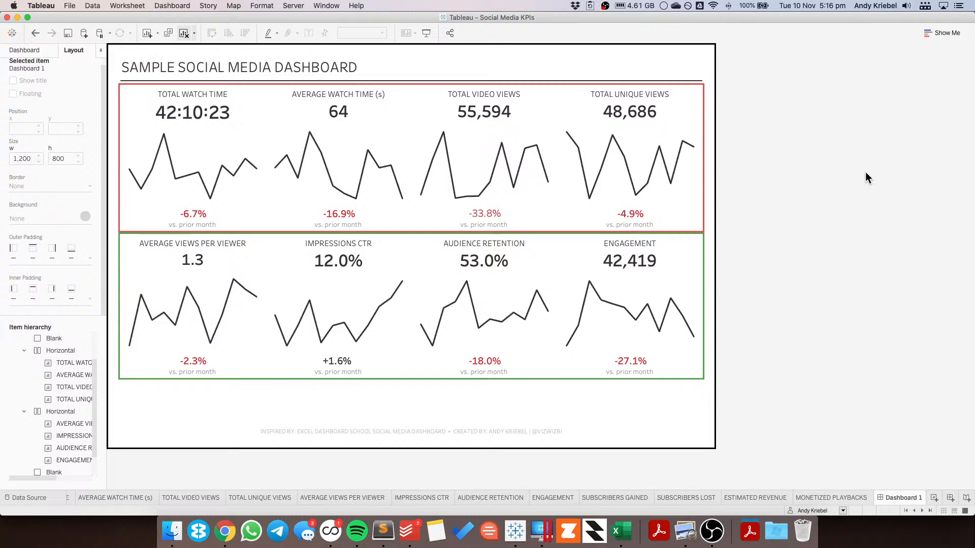
Step: Add a third horizontal container below the second row and fill it with the Subscribers Gained, Subscribers Lost and Estimated Revenue sheets
{"action": "left_click", "coordinate": [25, 49]}
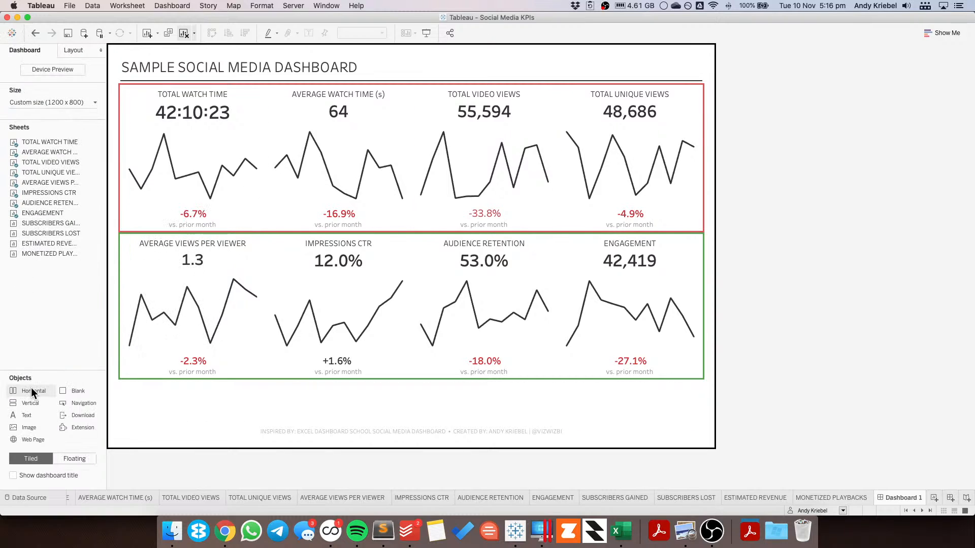
{"action": "left_click_drag", "start_coordinate": [32, 388], "coordinate": [193, 398]}
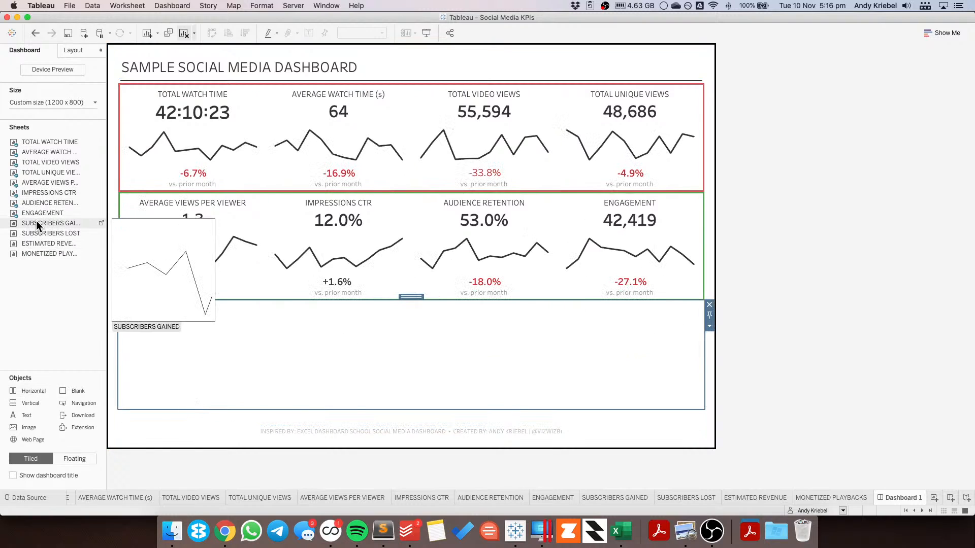
{"action": "left_click_drag", "start_coordinate": [37, 223], "coordinate": [186, 345]}
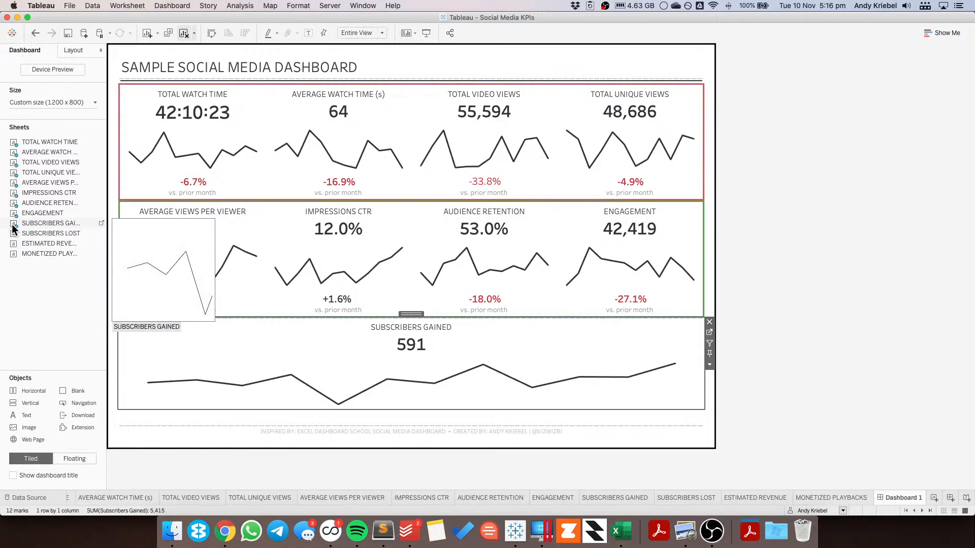
{"action": "left_click_drag", "start_coordinate": [31, 233], "coordinate": [545, 382]}
{"action": "left_click_drag", "start_coordinate": [39, 242], "coordinate": [614, 360]}
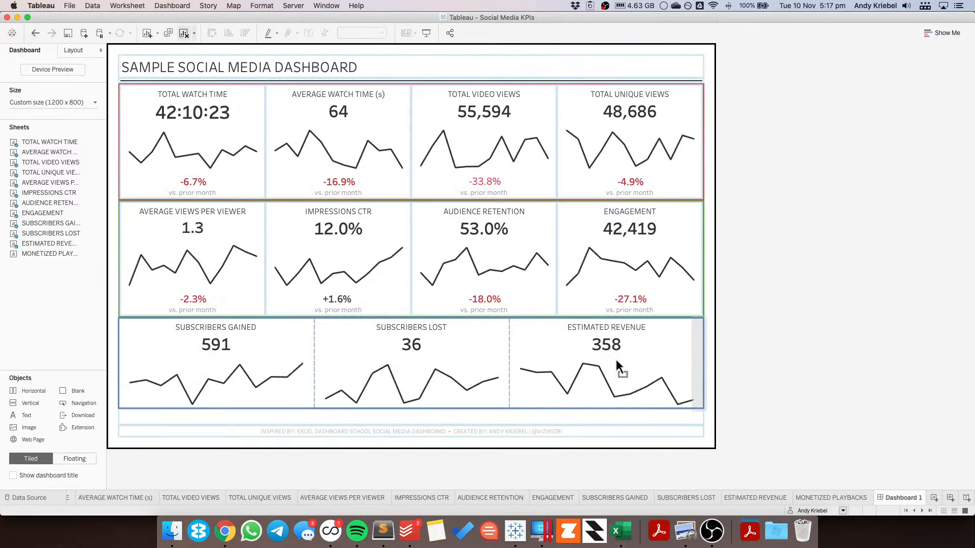
Step: Show captions on the Monetized Playbacks, Estimated Revenue, Subscribers Lost and Subscribers Gained sheets in the third row
{"action": "left_click", "coordinate": [712, 364]}
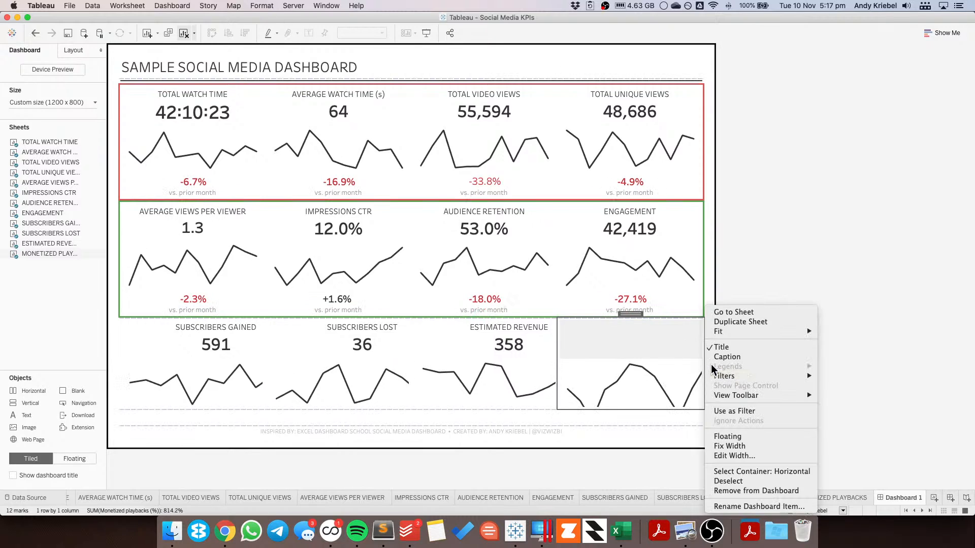
{"action": "left_click", "coordinate": [721, 355]}
{"action": "left_click", "coordinate": [541, 346]}
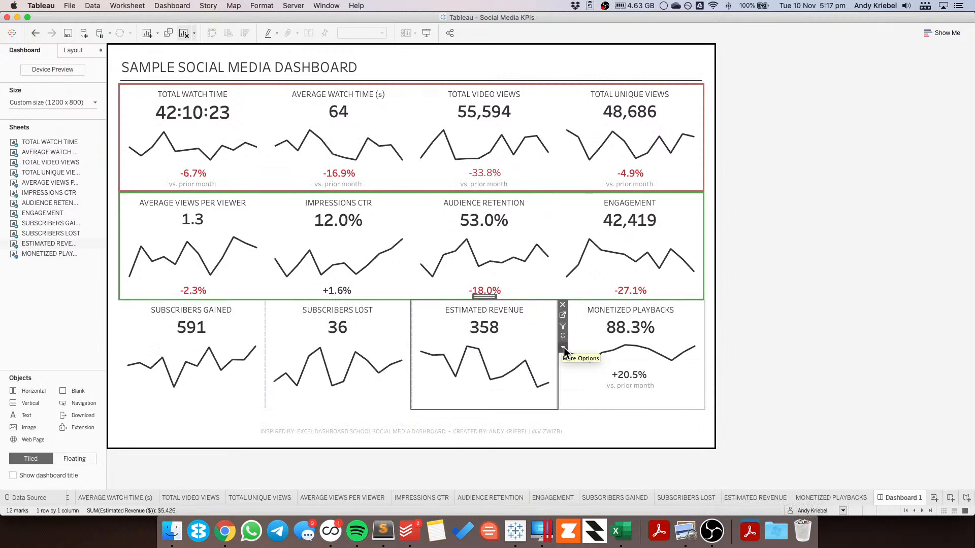
{"action": "left_click", "coordinate": [563, 348]}
{"action": "left_click", "coordinate": [572, 355]}
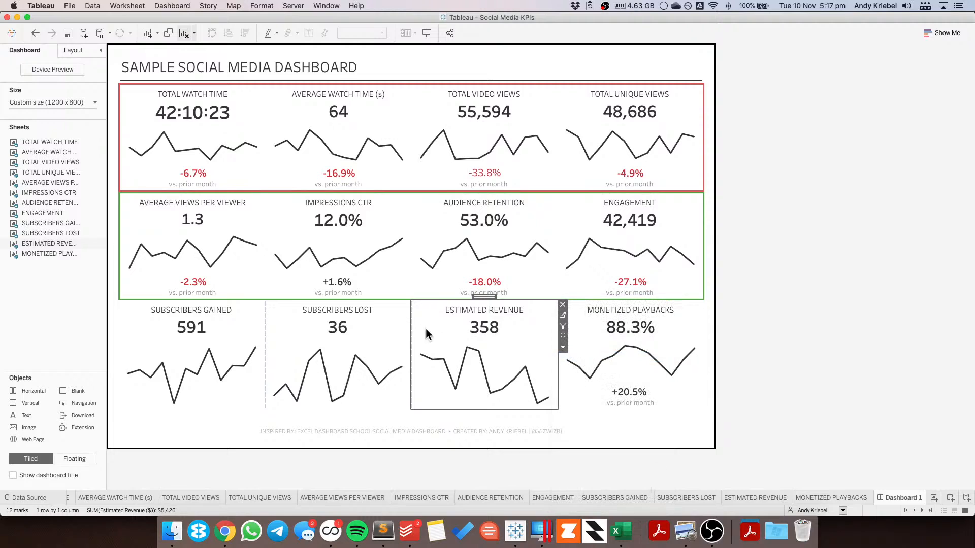
{"action": "left_click", "coordinate": [394, 316]}
{"action": "left_click", "coordinate": [417, 348]}
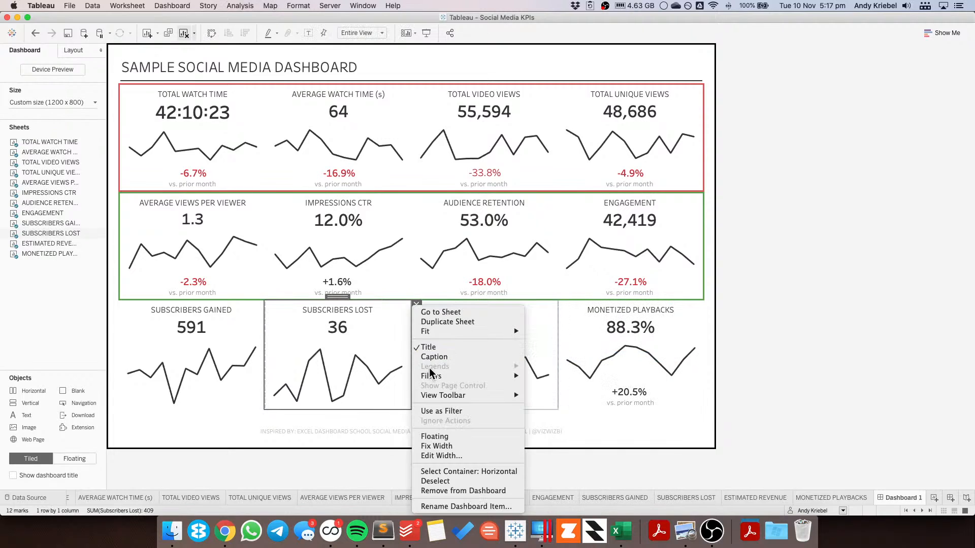
{"action": "left_click", "coordinate": [428, 355]}
{"action": "left_click", "coordinate": [244, 323]}
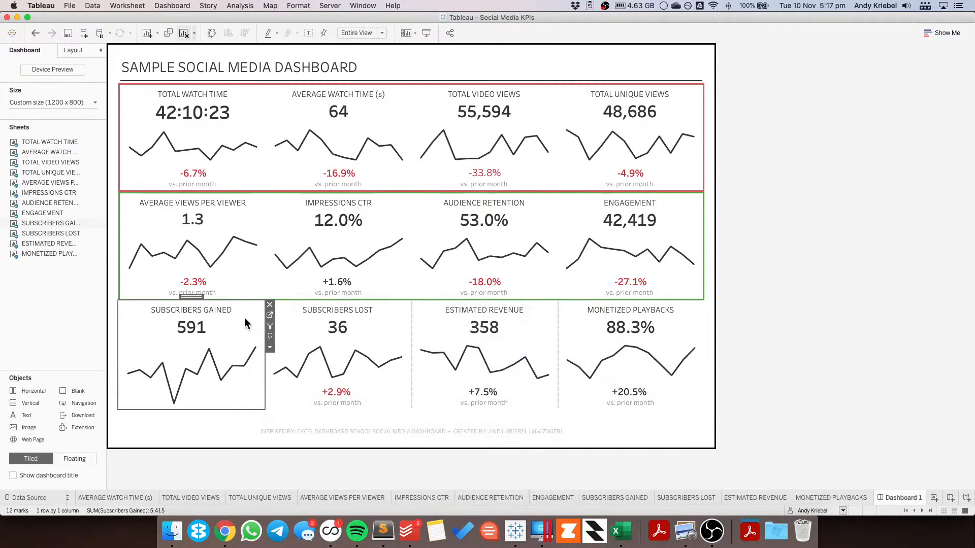
{"action": "left_click", "coordinate": [270, 348]}
{"action": "left_click", "coordinate": [287, 357]}
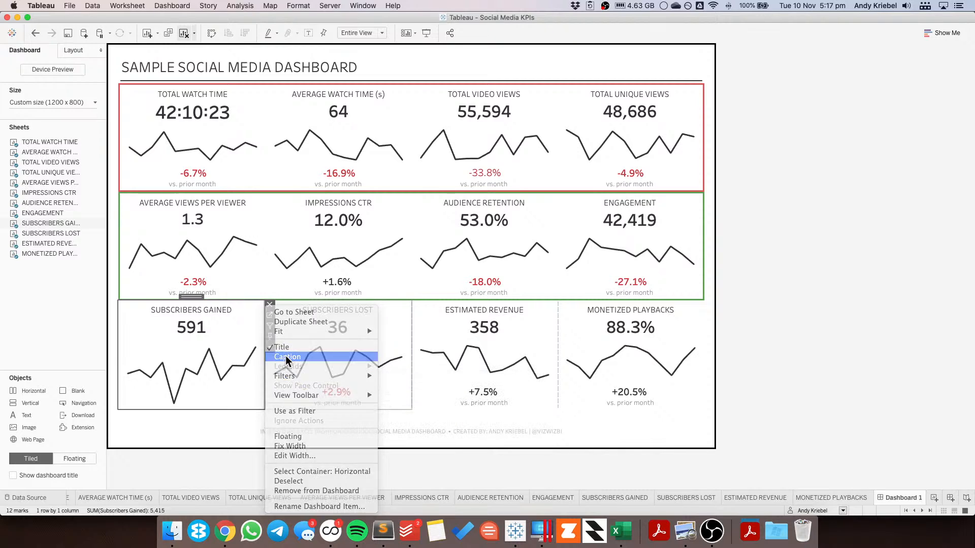
Step: Select the third-row horizontal container and give it a solid blue border
{"action": "double_click", "coordinate": [195, 297]}
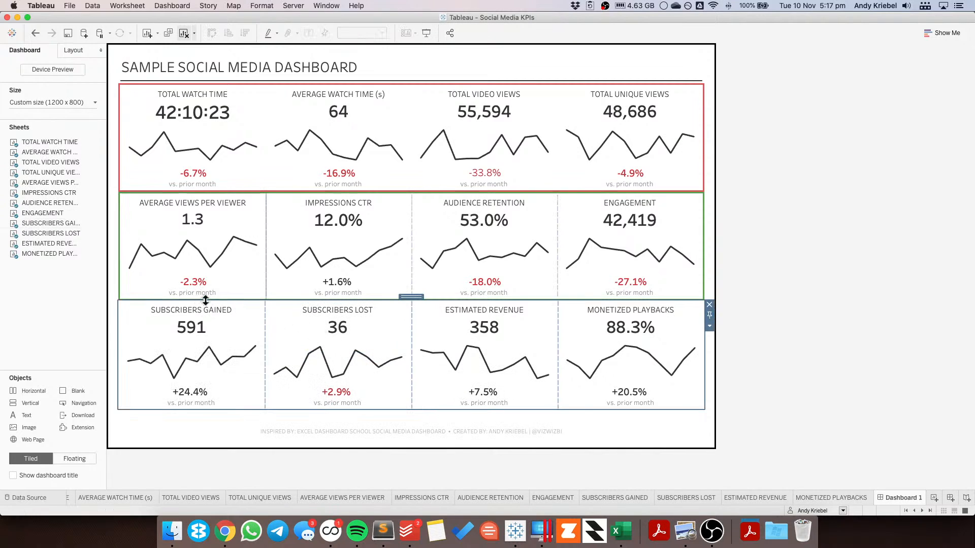
{"action": "key", "text": "super+Tab"}
{"action": "key", "text": "super+Tab"}
{"action": "left_click", "coordinate": [77, 50]}
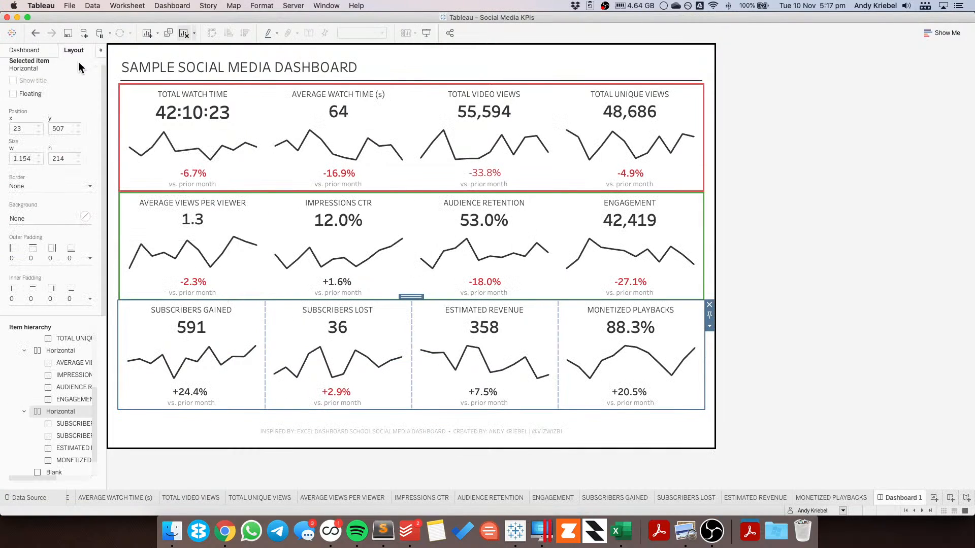
{"action": "left_click", "coordinate": [28, 187]}
{"action": "left_click", "coordinate": [50, 267]}
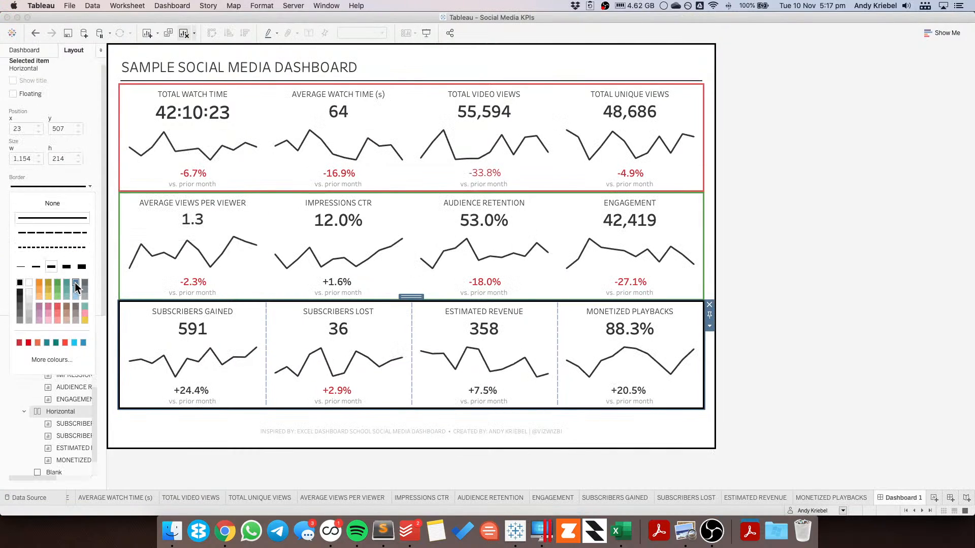
{"action": "left_click", "coordinate": [76, 285]}
Step: Distribute the third-row container's contents evenly
{"action": "left_click", "coordinate": [710, 326]}
{"action": "left_click", "coordinate": [709, 326]}
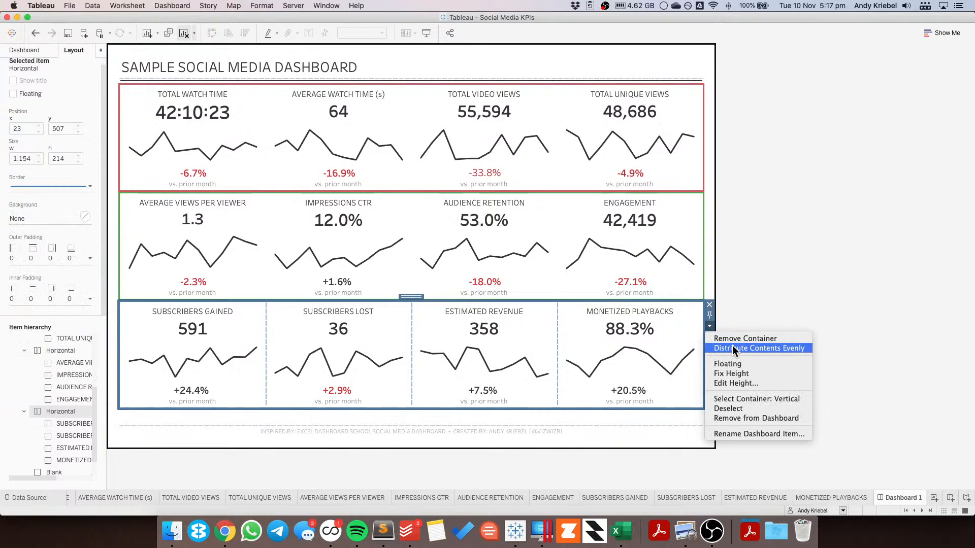
{"action": "left_click", "coordinate": [740, 346]}
{"action": "left_click", "coordinate": [776, 271]}
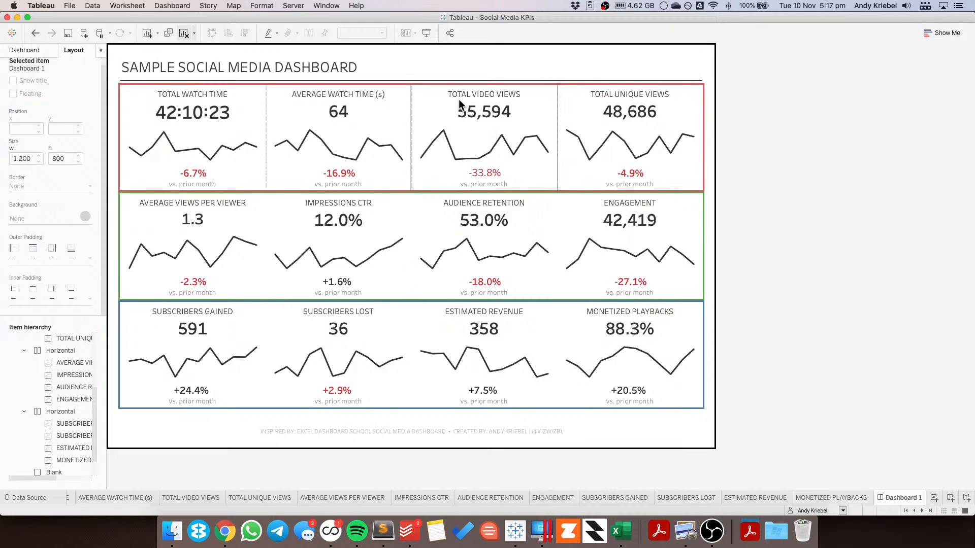
Step: Remove the blank object below the third row of KPI sheets
{"action": "left_click", "coordinate": [434, 91]}
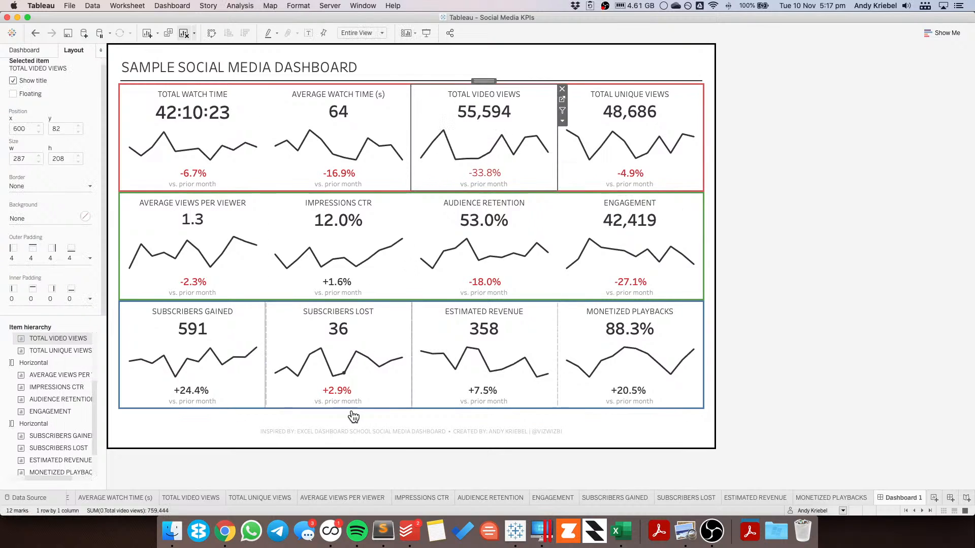
{"action": "left_click", "coordinate": [367, 420]}
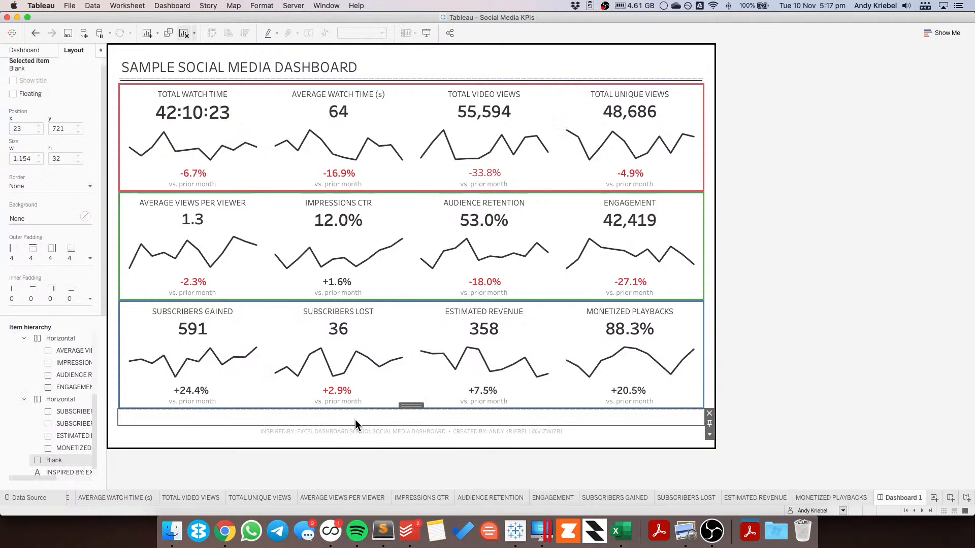
{"action": "left_click", "coordinate": [710, 413]}
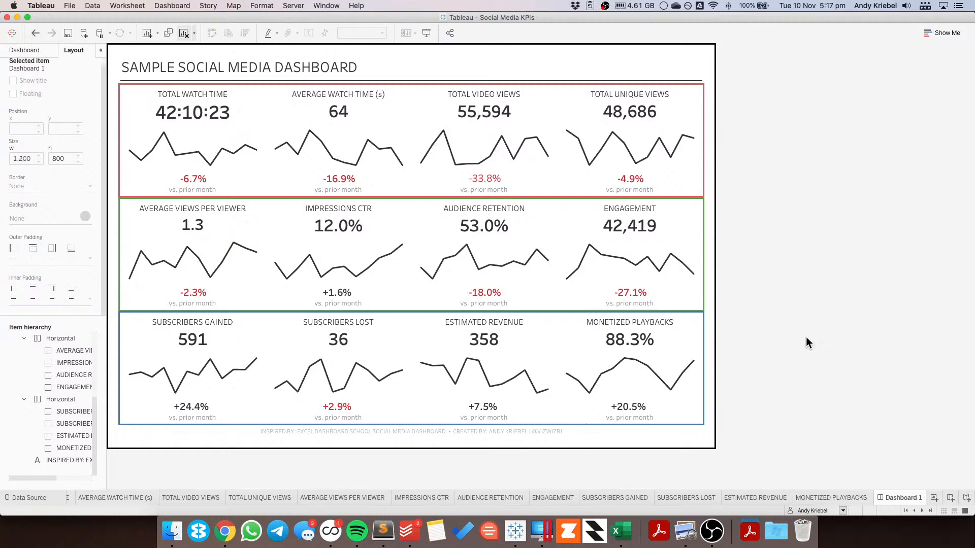
Step: Examine how the sheets, row containers and outer vertical container are nested, comparing with the wireframe
{"action": "left_click", "coordinate": [399, 93]}
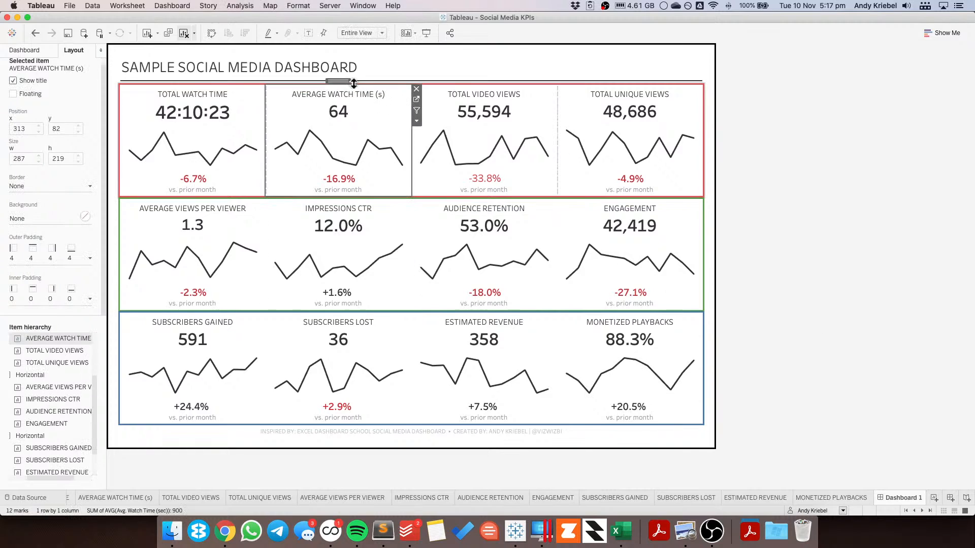
{"action": "double_click", "coordinate": [338, 80]}
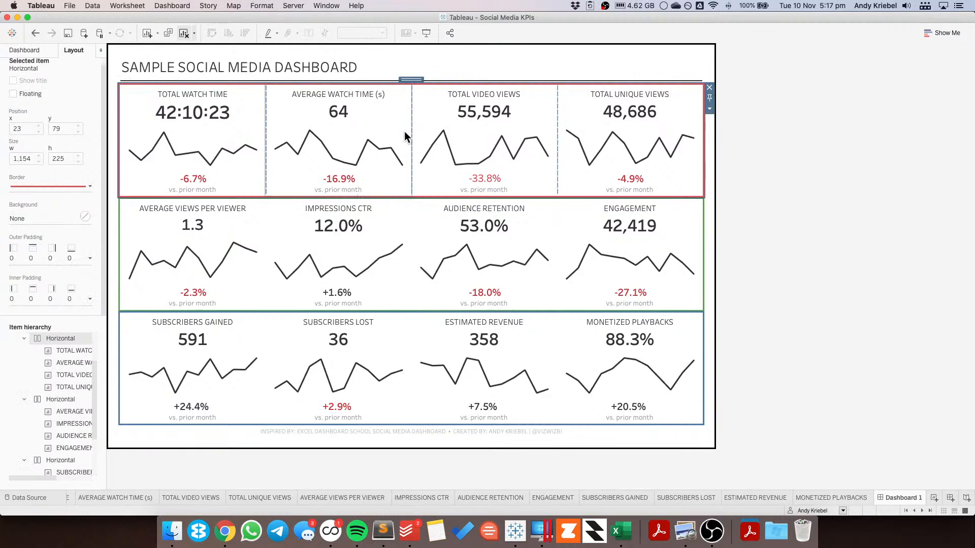
{"action": "double_click", "coordinate": [411, 79]}
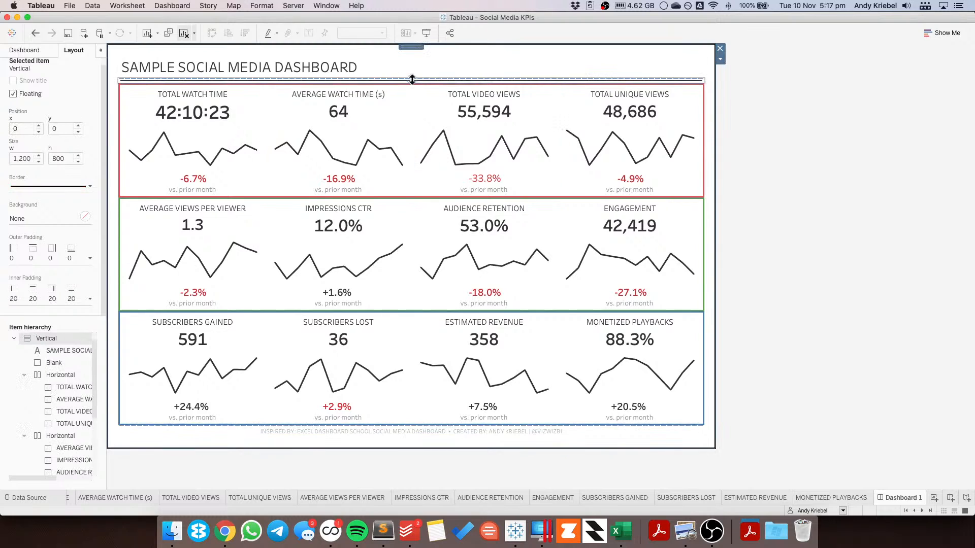
{"action": "left_click", "coordinate": [390, 106]}
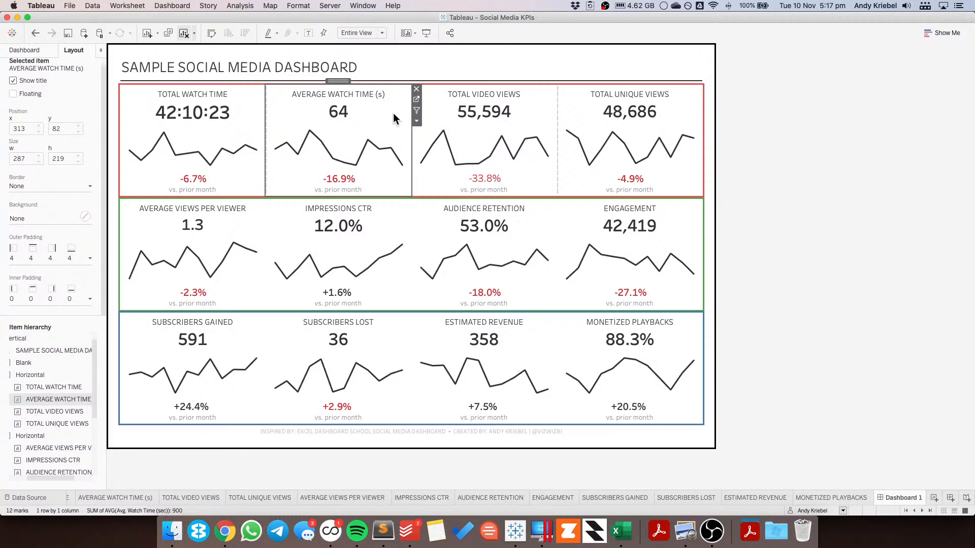
{"action": "key", "text": "super+Tab"}
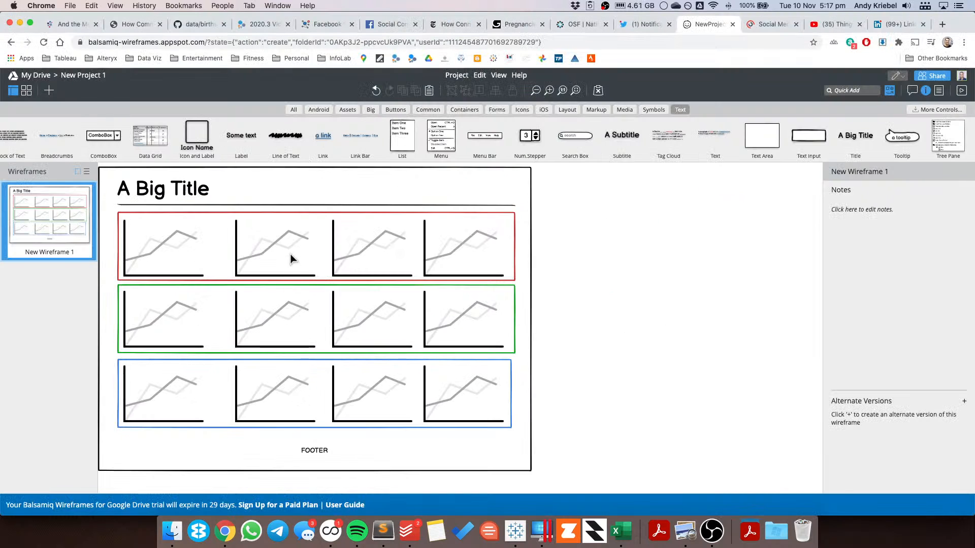
{"action": "key", "text": "super+Tab"}
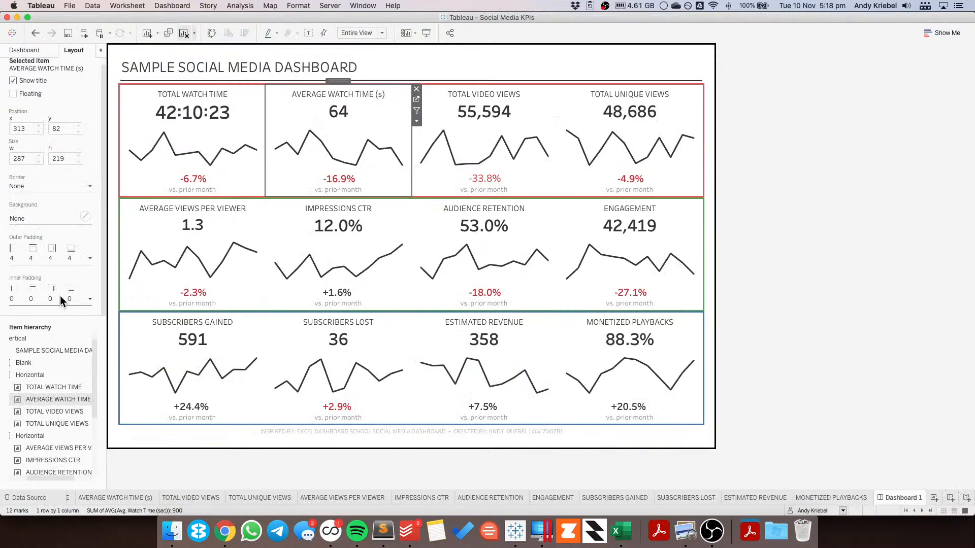
Step: Collapse the three horizontal containers in the item hierarchy
{"action": "scroll", "coordinate": [50, 352], "scroll_direction": "left", "scroll_amount": 2}
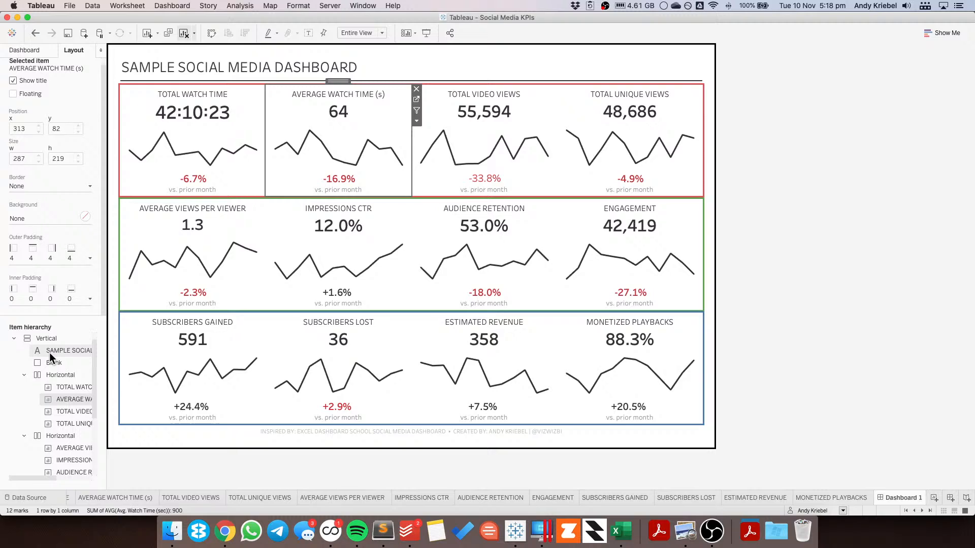
{"action": "left_click", "coordinate": [23, 374]}
{"action": "left_click", "coordinate": [22, 388]}
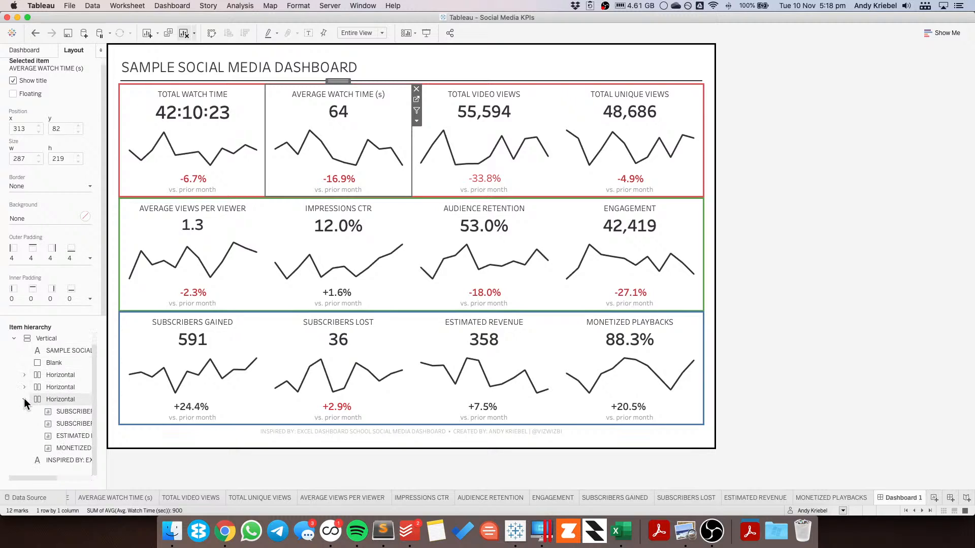
{"action": "left_click", "coordinate": [24, 399]}
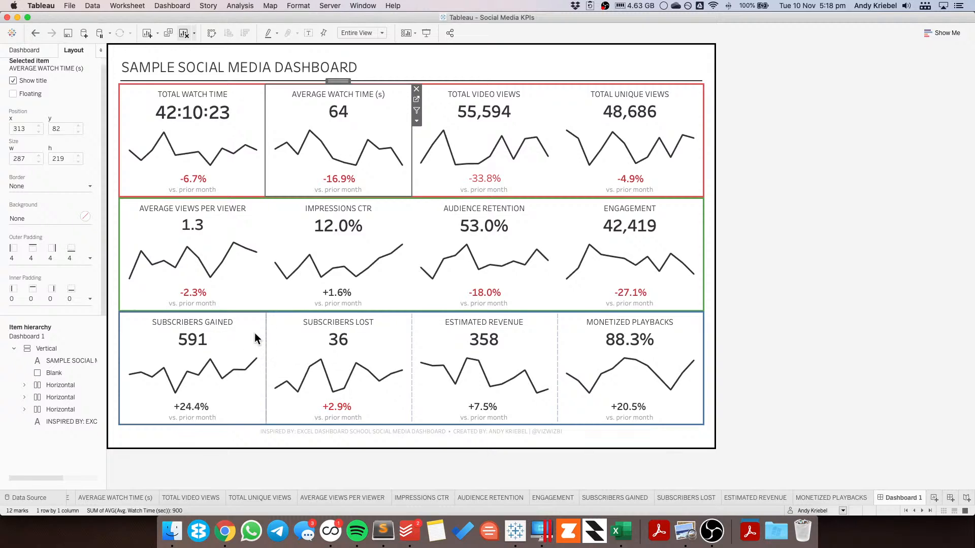
Step: Switch to the Balsamiq wireframe and enlarge the red rectangle to enclose all three chart rows, about 816 x 452
{"action": "key", "text": "super+Tab"}
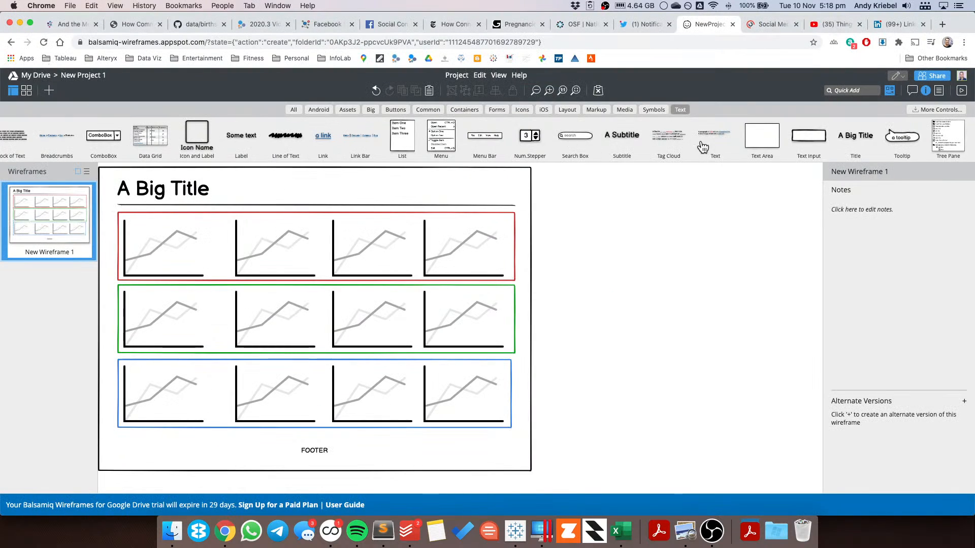
{"action": "left_click", "coordinate": [396, 213]}
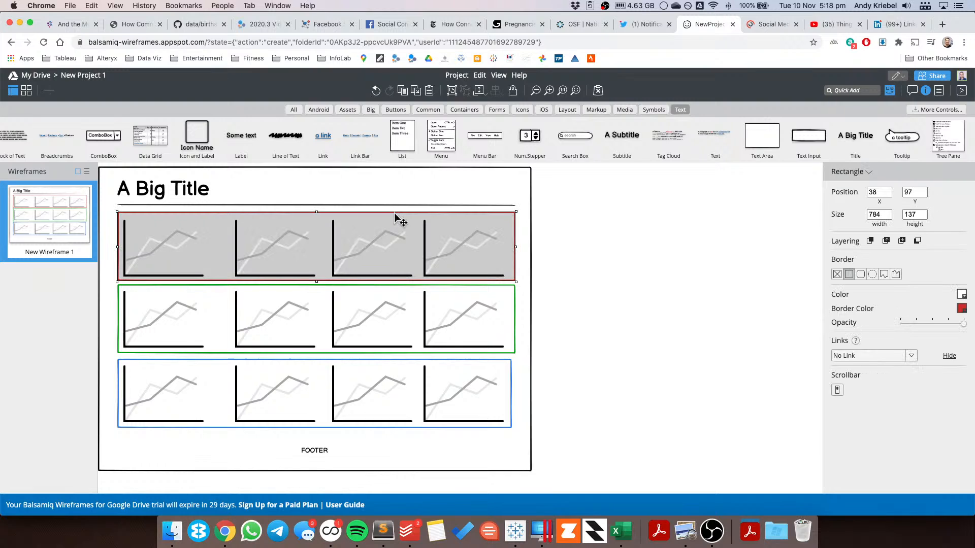
{"action": "mouse_move", "coordinate": [394, 213]}
{"action": "left_mouse_down"}
{"action": "mouse_move", "coordinate": [394, 226]}
{"action": "mouse_move", "coordinate": [378, 214]}
{"action": "mouse_move", "coordinate": [388, 222]}
{"action": "left_mouse_up"}
{"action": "left_click_drag", "start_coordinate": [507, 278], "coordinate": [523, 439]}
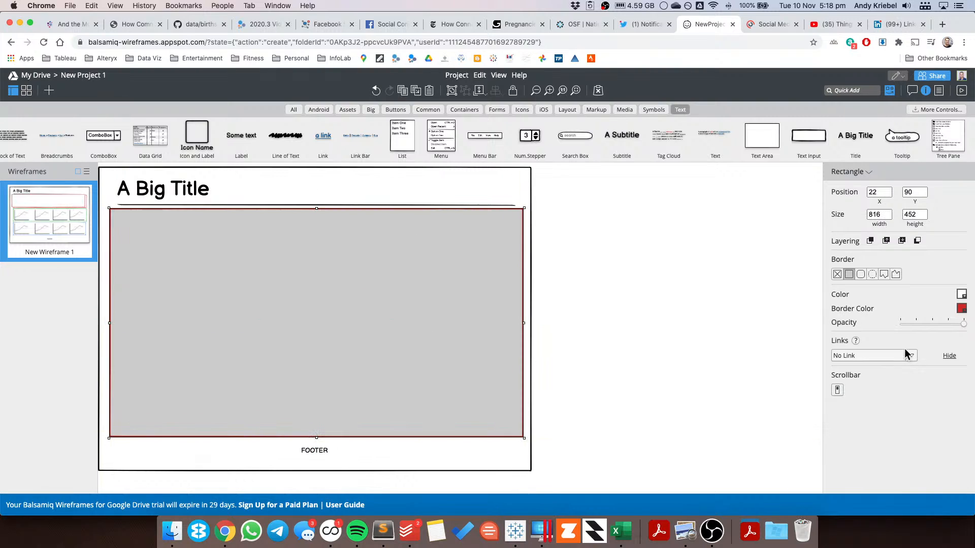
Step: Change the enlarged rectangle's border colour to magenta
{"action": "left_click", "coordinate": [961, 309]}
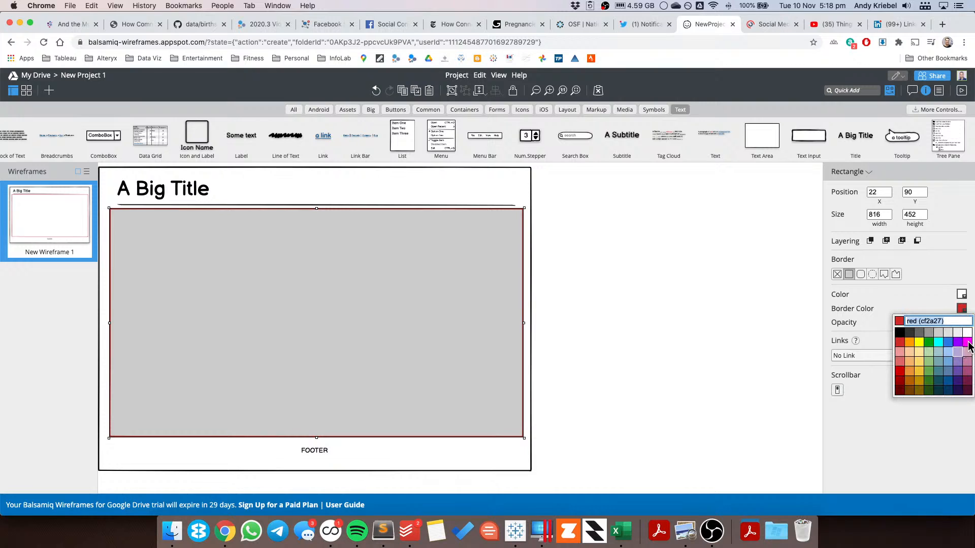
{"action": "left_click", "coordinate": [968, 342]}
{"action": "left_click", "coordinate": [604, 259]}
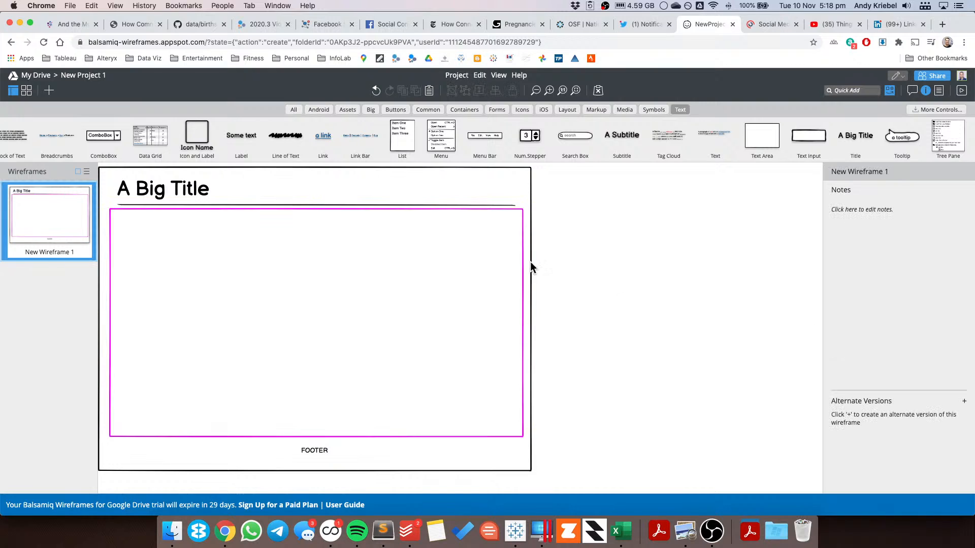
Step: Send the magenta rectangle backward behind the chart placeholders
{"action": "left_click", "coordinate": [471, 262]}
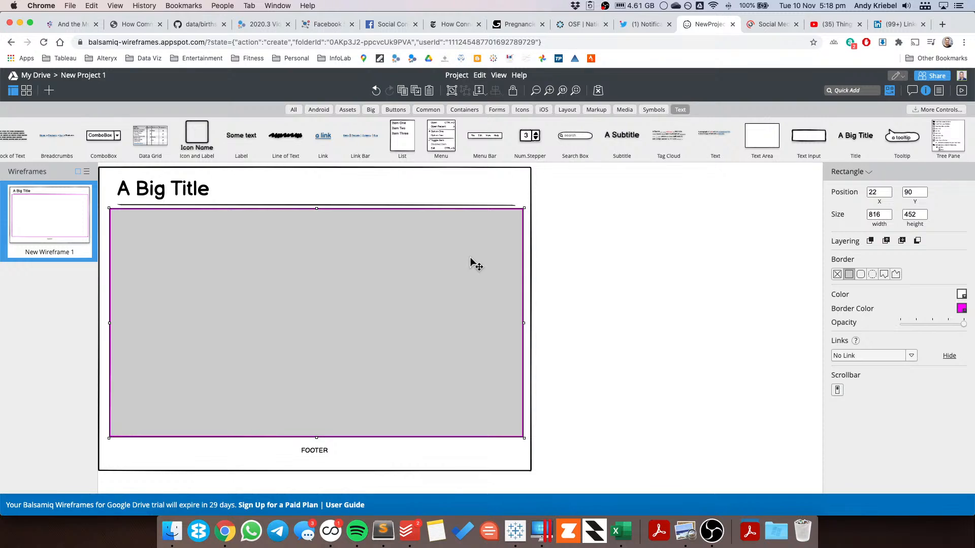
{"action": "left_click", "coordinate": [885, 240]}
{"action": "left_click", "coordinate": [902, 241]}
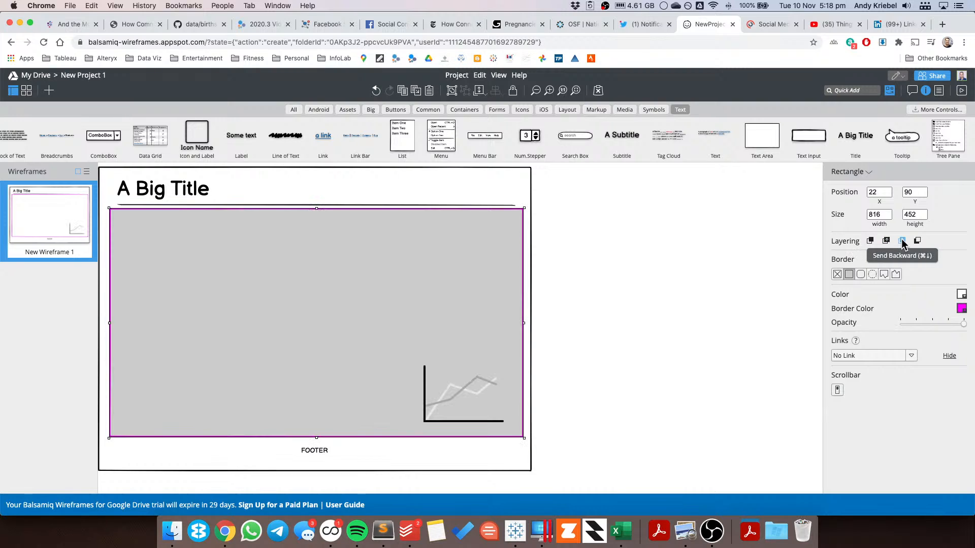
{"action": "left_click", "coordinate": [903, 241]}
{"action": "left_click", "coordinate": [902, 241]}
{"action": "left_click", "coordinate": [902, 241]}
{"action": "left_click", "coordinate": [903, 242]}
Step: Reorder the magenta rectangle's layering in the wireframe so it sits behind all three coloured chart rows
{"action": "left_click", "coordinate": [902, 241]}
{"action": "left_click", "coordinate": [902, 241]}
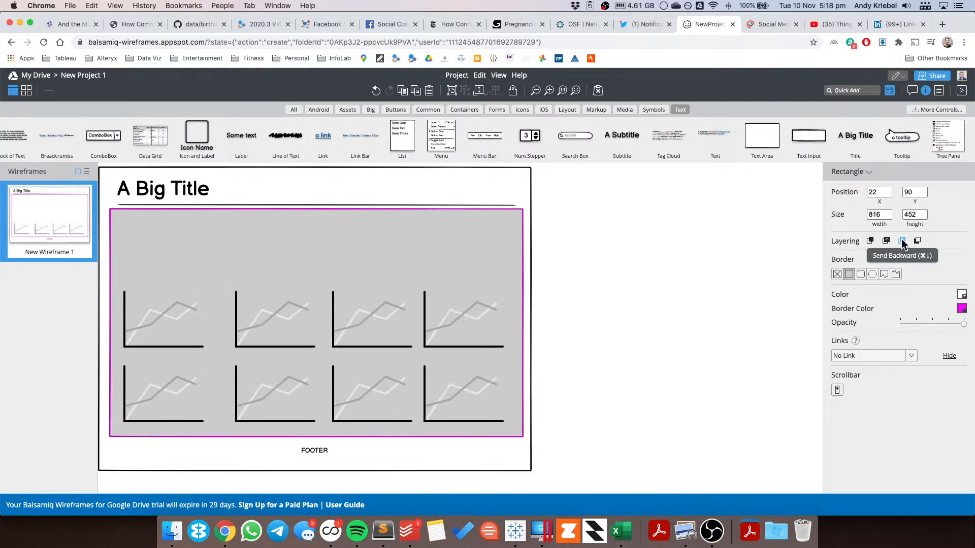
{"action": "left_click", "coordinate": [903, 241]}
{"action": "left_click", "coordinate": [902, 241]}
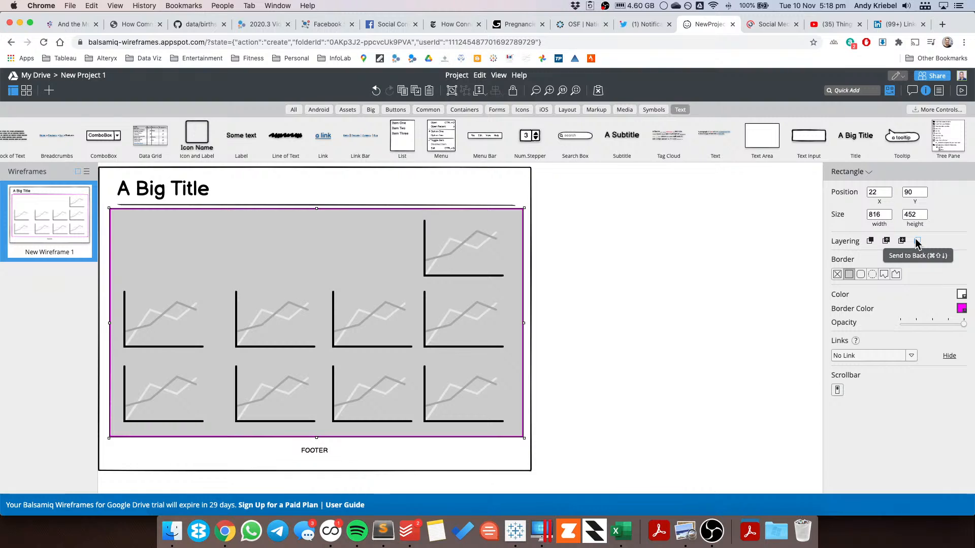
{"action": "left_click", "coordinate": [916, 241]}
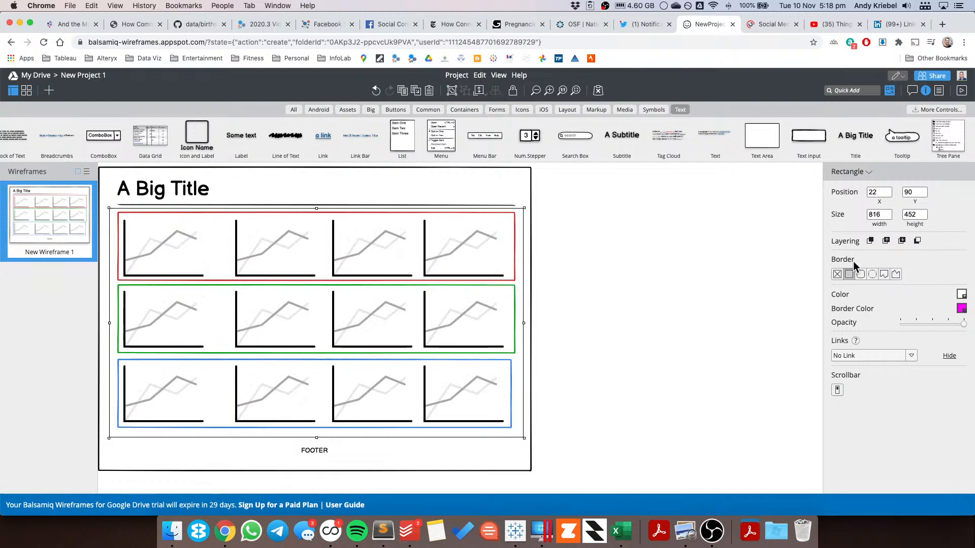
{"action": "left_click", "coordinate": [886, 241]}
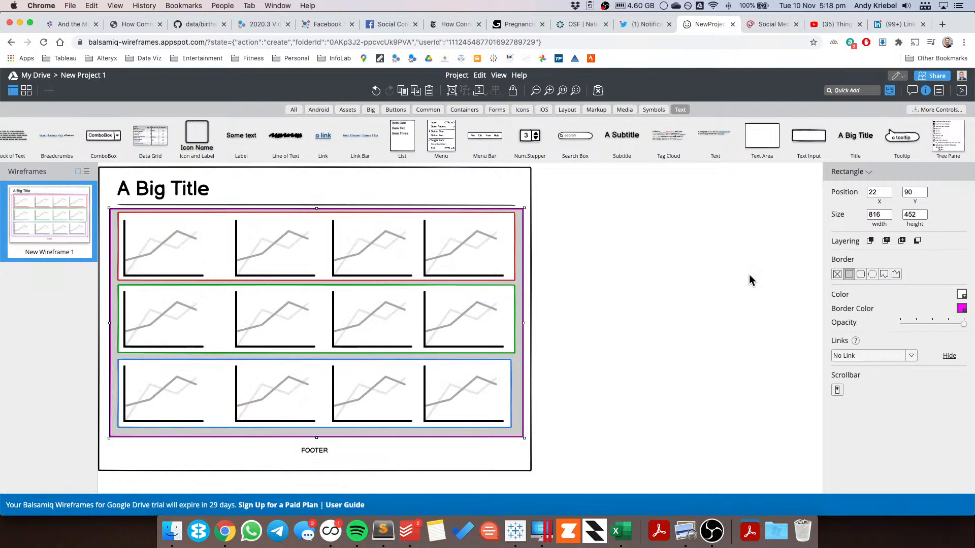
{"action": "left_click", "coordinate": [626, 300]}
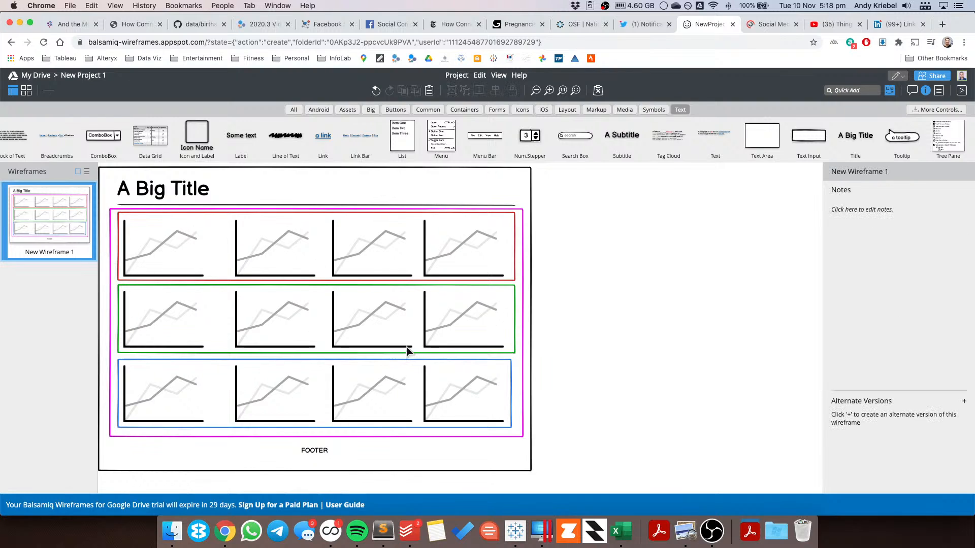
Step: Switch to Tableau and add a new vertical container to the dashboard above the three KPI rows
{"action": "key", "text": "super+Tab"}
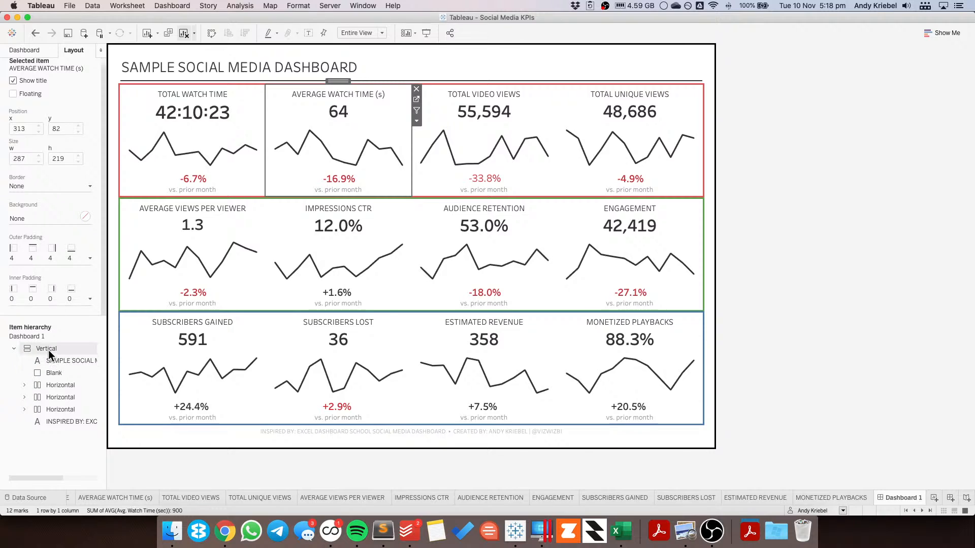
{"action": "left_click", "coordinate": [14, 349]}
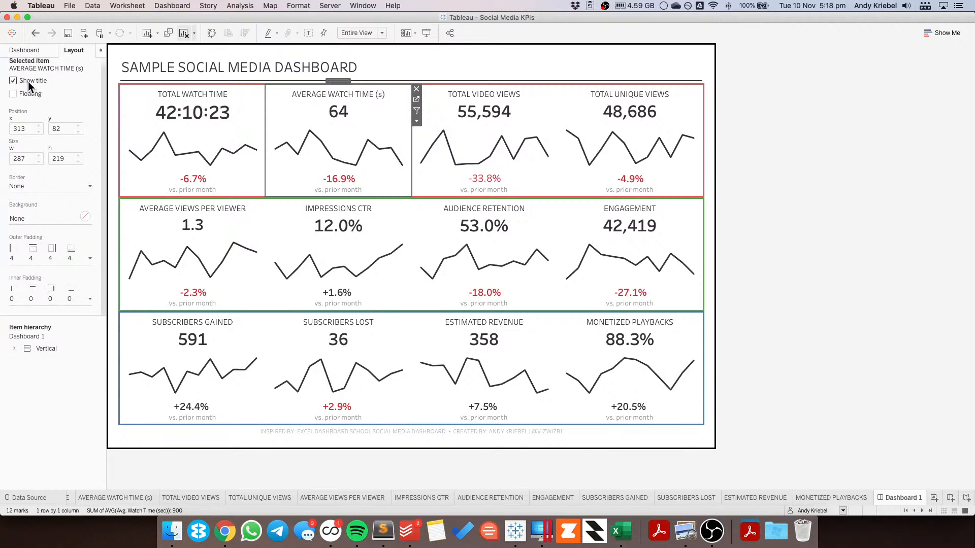
{"action": "left_click", "coordinate": [25, 50]}
{"action": "left_click_drag", "start_coordinate": [72, 391], "coordinate": [199, 86]}
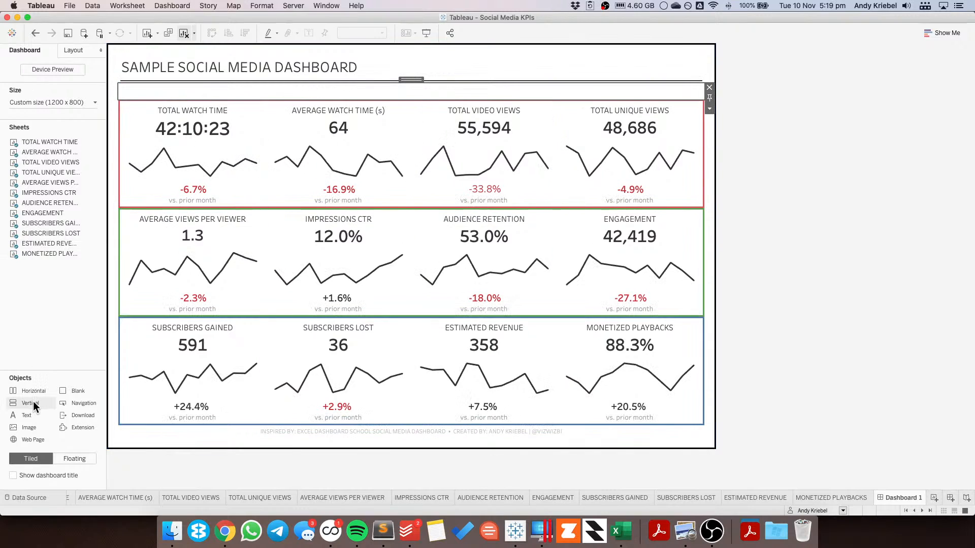
{"action": "left_click_drag", "start_coordinate": [32, 402], "coordinate": [236, 94]}
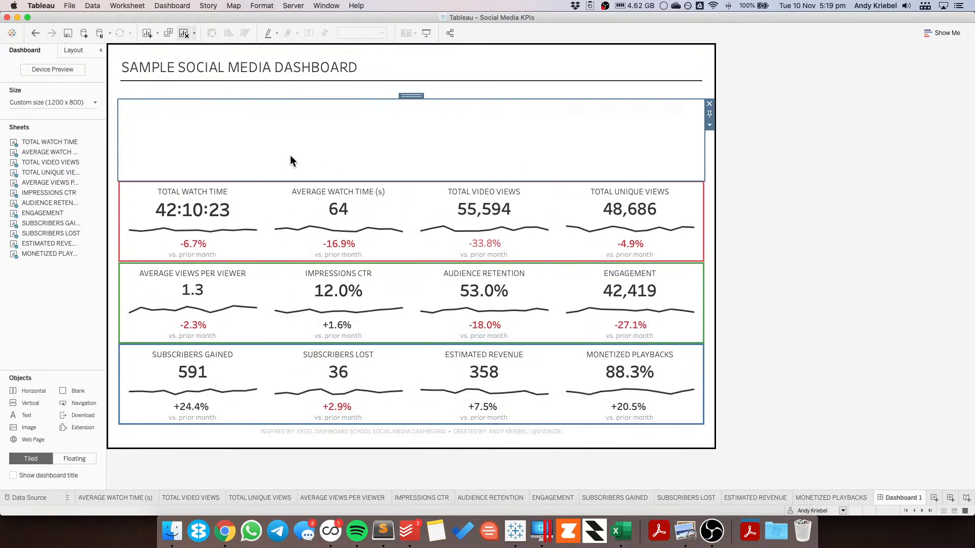
{"action": "left_click_drag", "start_coordinate": [410, 94], "coordinate": [410, 124]}
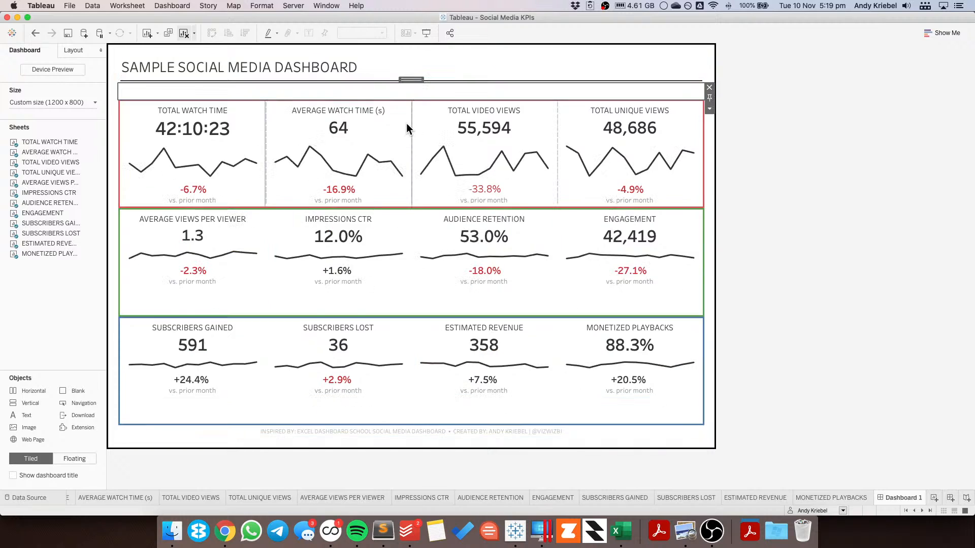
{"action": "left_click", "coordinate": [373, 133]}
Step: Try to drag the first KPI row into the new vertical container and undo the drop
{"action": "double_click", "coordinate": [338, 97]}
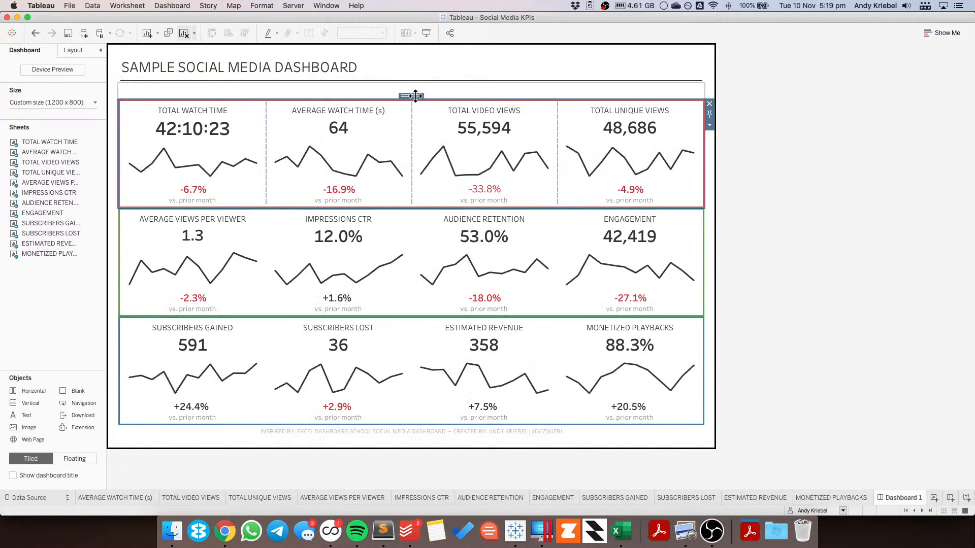
{"action": "left_click_drag", "start_coordinate": [416, 96], "coordinate": [407, 208]}
{"action": "left_click", "coordinate": [391, 91]}
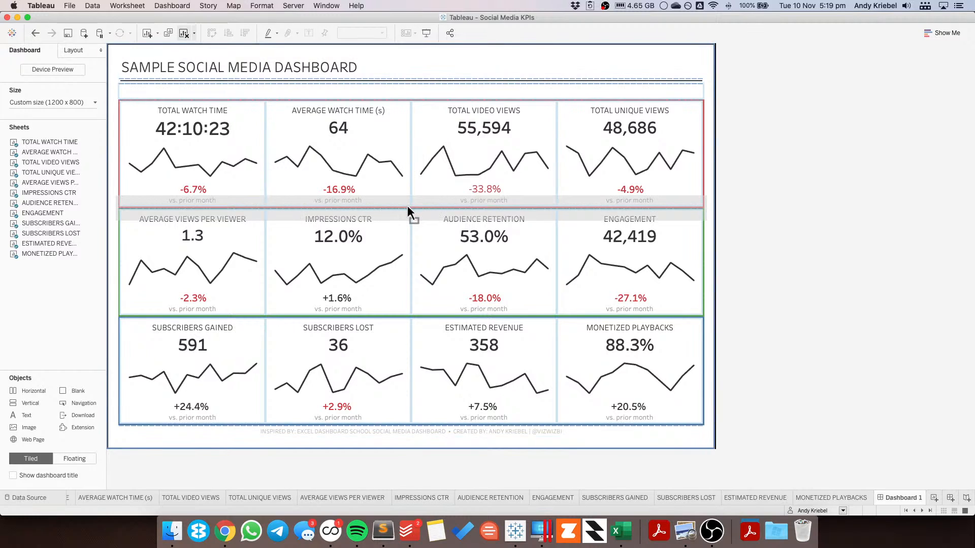
{"action": "left_click_drag", "start_coordinate": [407, 206], "coordinate": [381, 139]}
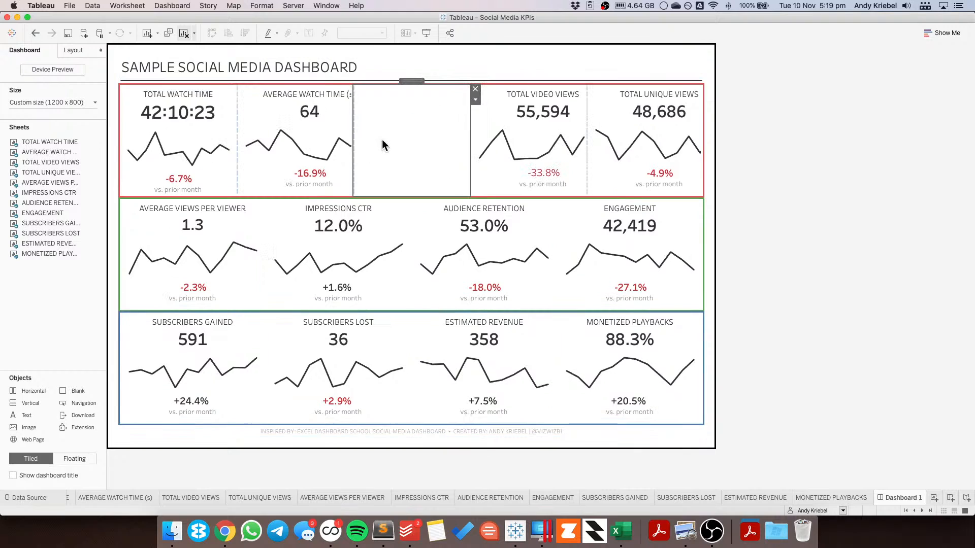
{"action": "key", "text": "ctrl+z"}
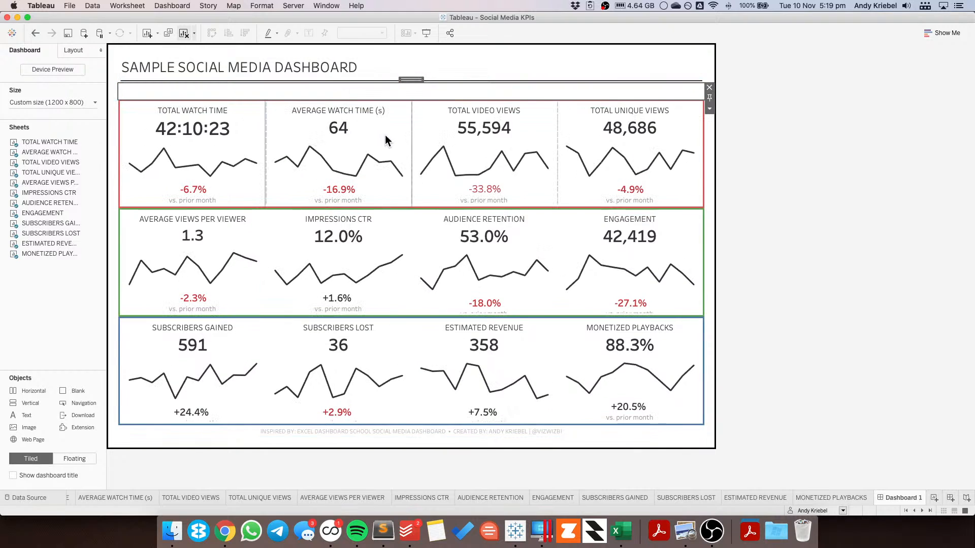
Step: Move the first KPI row, with the red border, into the new vertical container
{"action": "left_click", "coordinate": [357, 130]}
{"action": "left_click", "coordinate": [365, 91]}
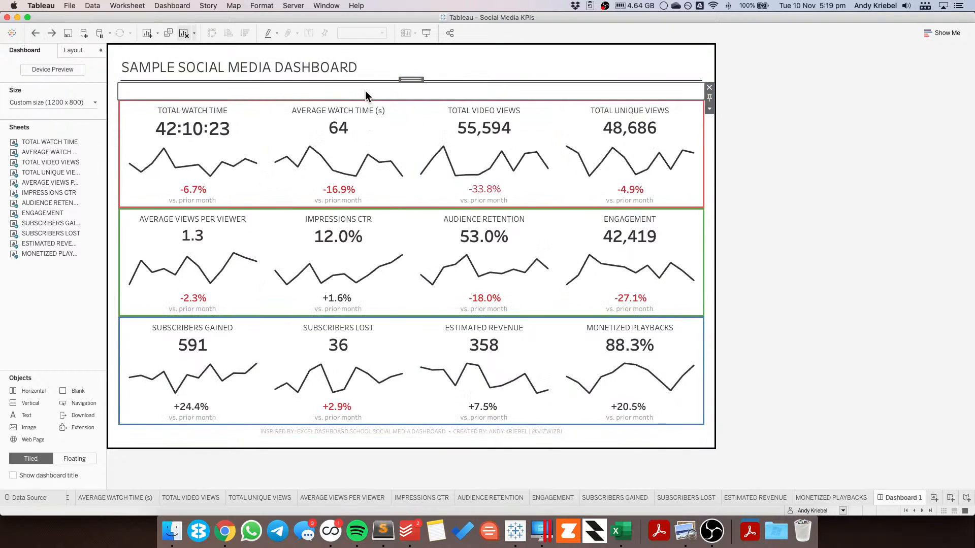
{"action": "left_click_drag", "start_coordinate": [370, 99], "coordinate": [412, 114]}
Step: Move the second KPI row, with the green border, into the vertical container below the first row
{"action": "left_click", "coordinate": [344, 152]}
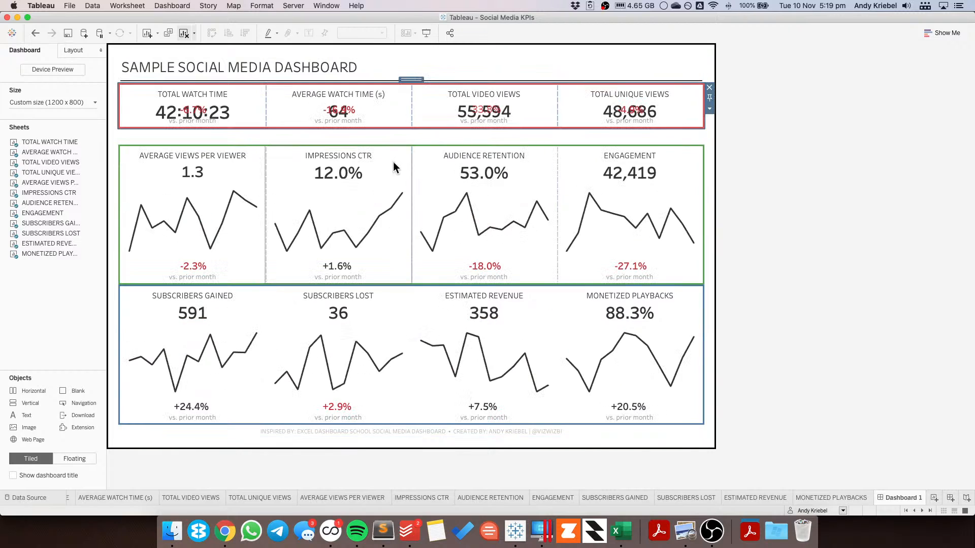
{"action": "left_click", "coordinate": [394, 138]}
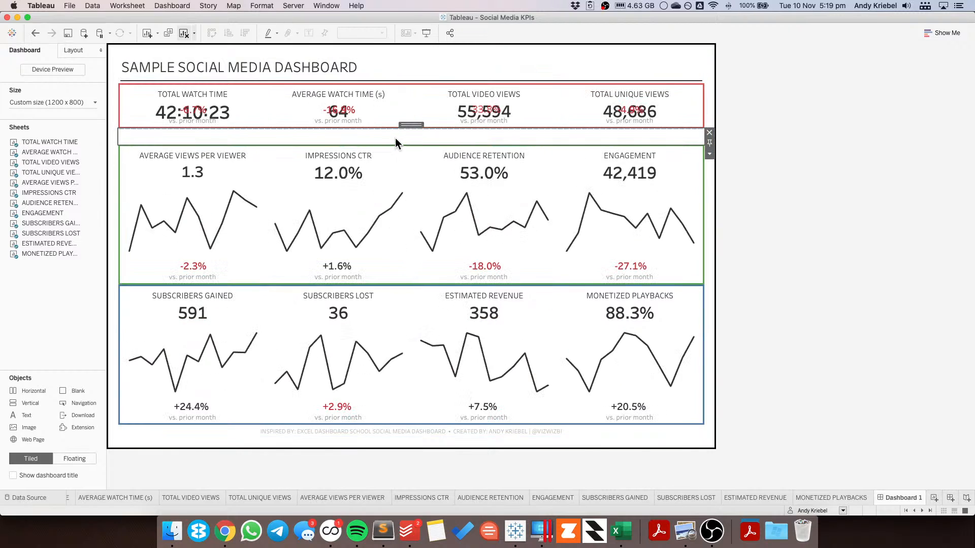
{"action": "left_click", "coordinate": [389, 158]}
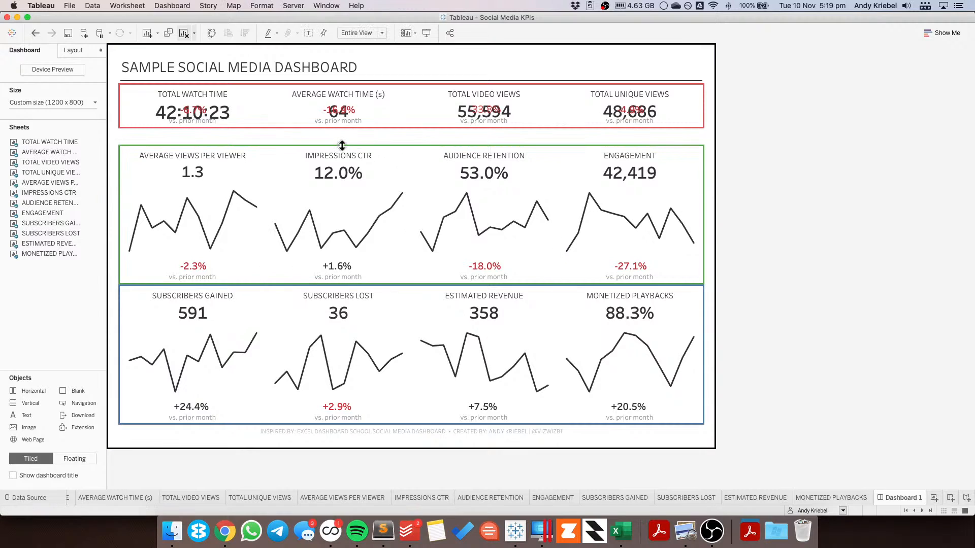
{"action": "left_click", "coordinate": [396, 147]}
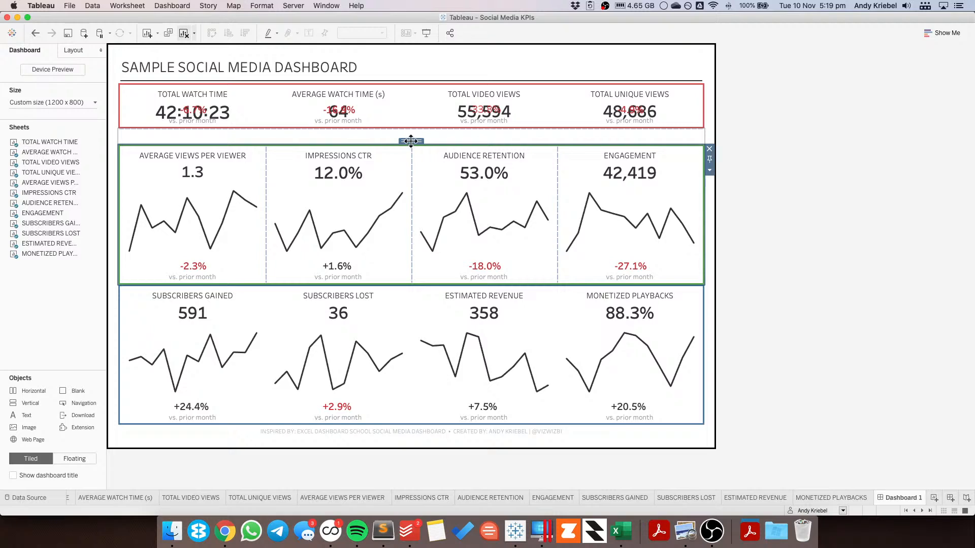
{"action": "left_click_drag", "start_coordinate": [411, 141], "coordinate": [391, 274]}
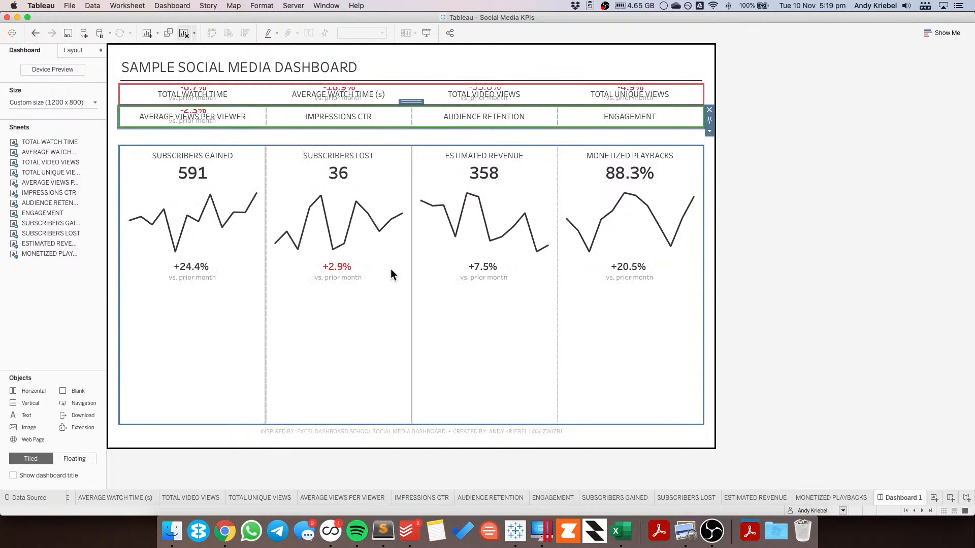
{"action": "left_click", "coordinate": [386, 194]}
Step: Move the third KPI row, with the blue border, into the vertical container and remove the leftover empty item
{"action": "left_click", "coordinate": [373, 136]}
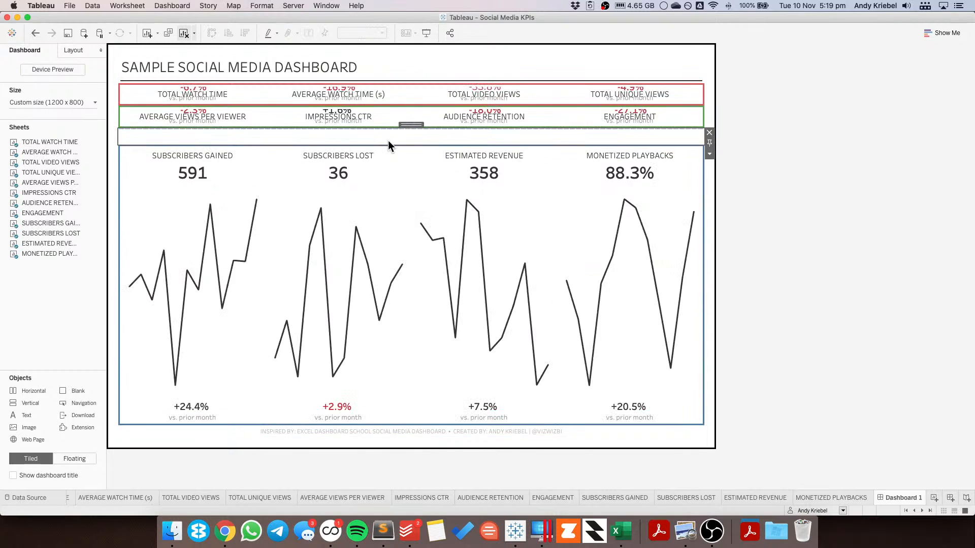
{"action": "double_click", "coordinate": [410, 125]}
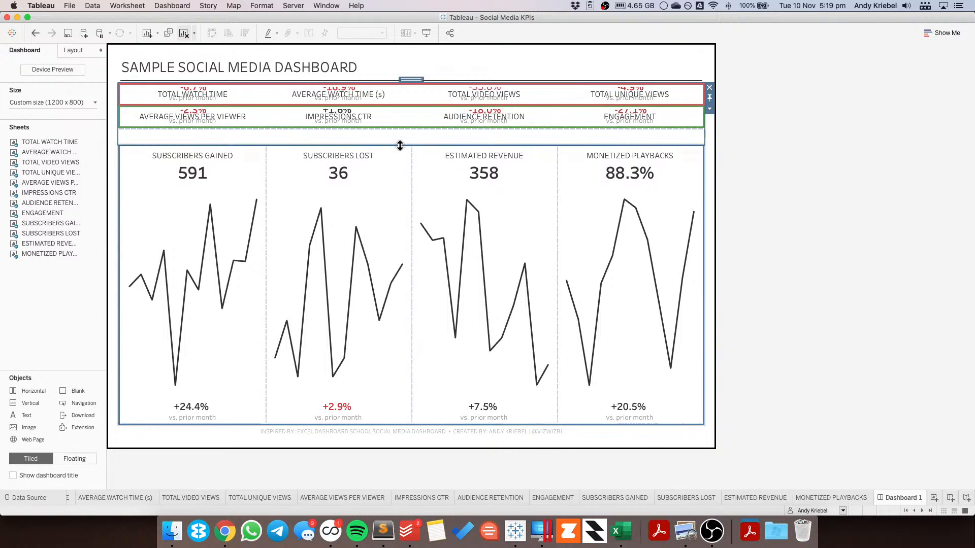
{"action": "left_click_drag", "start_coordinate": [400, 146], "coordinate": [398, 230]}
{"action": "left_click", "coordinate": [380, 284]}
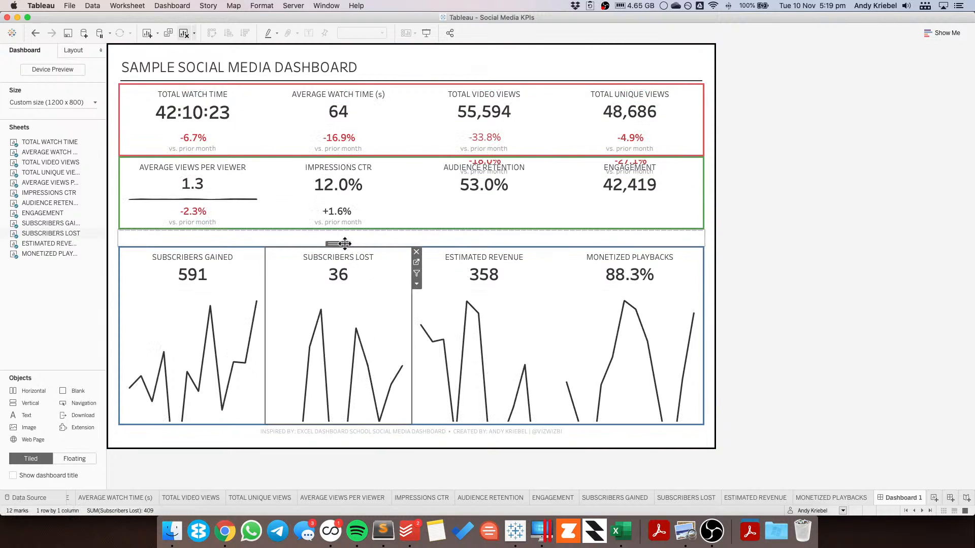
{"action": "left_click_drag", "start_coordinate": [413, 239], "coordinate": [408, 231]}
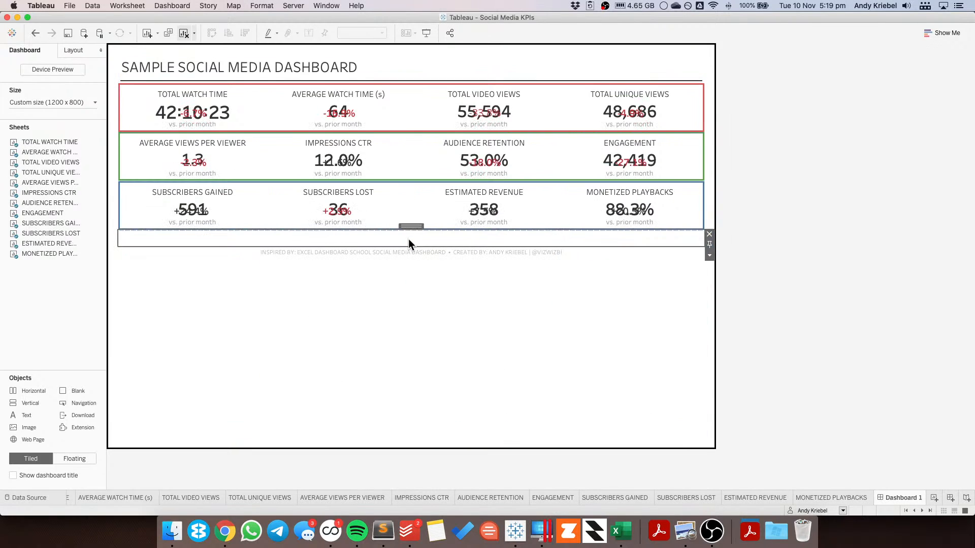
{"action": "left_click", "coordinate": [709, 234]}
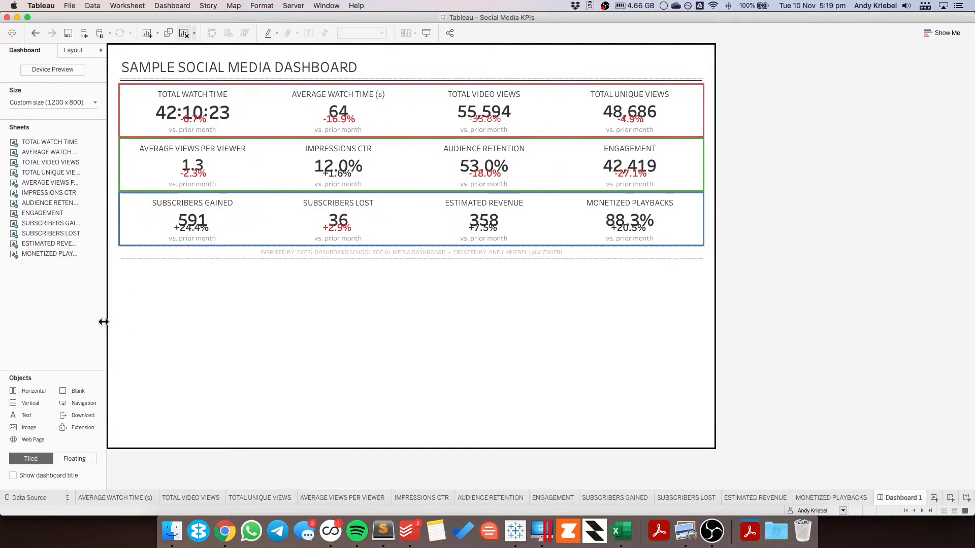
Step: Select the new vertical container in the item hierarchy and give it a solid purple border
{"action": "left_click", "coordinate": [72, 50]}
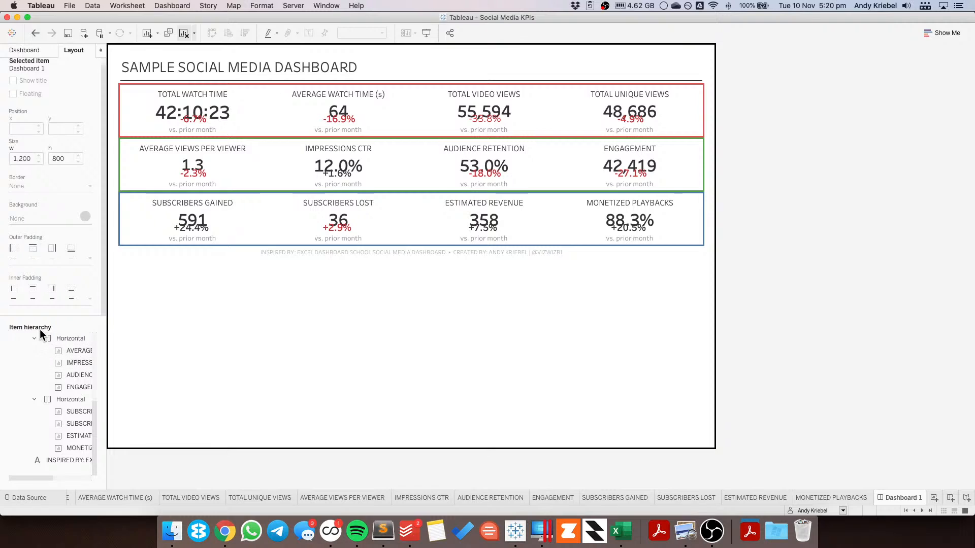
{"action": "left_click", "coordinate": [34, 339]}
{"action": "scroll", "coordinate": [38, 399], "scroll_direction": "up", "scroll_amount": 2}
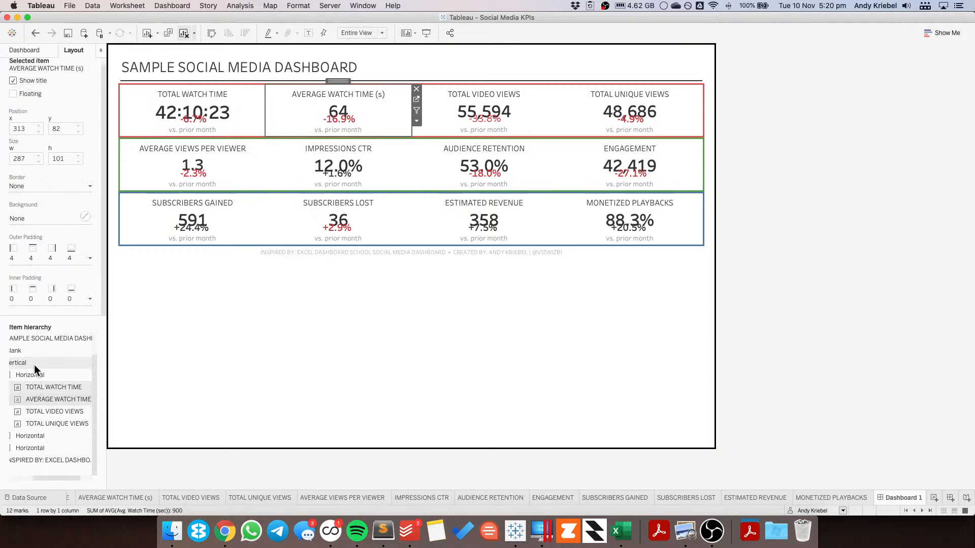
{"action": "left_click", "coordinate": [38, 399]}
{"action": "left_click", "coordinate": [44, 363]}
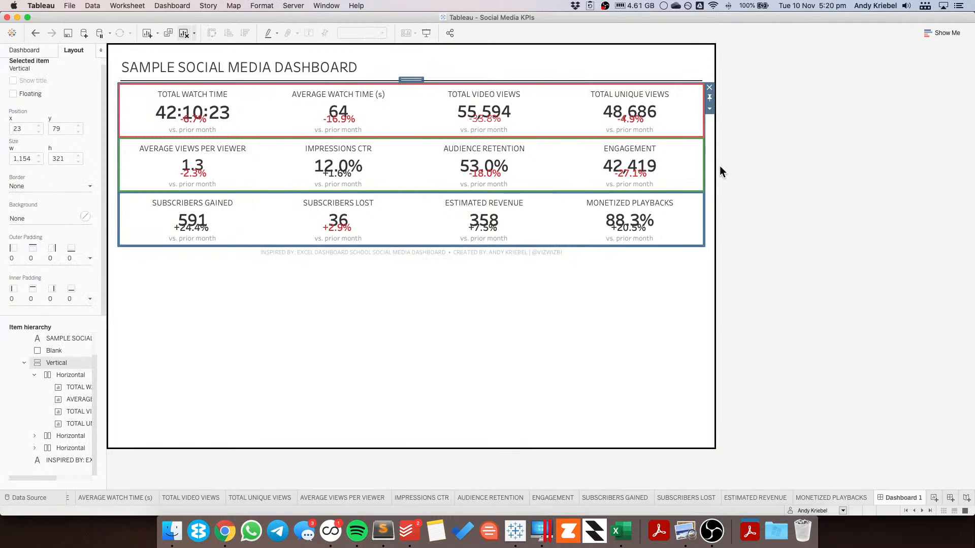
{"action": "left_click", "coordinate": [710, 108]}
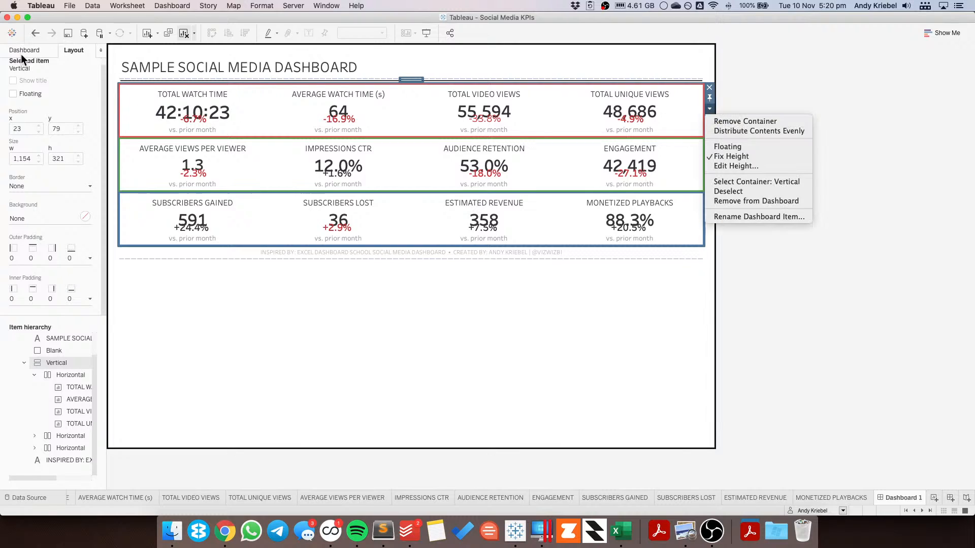
{"action": "left_click", "coordinate": [32, 186]}
{"action": "left_click", "coordinate": [53, 187]}
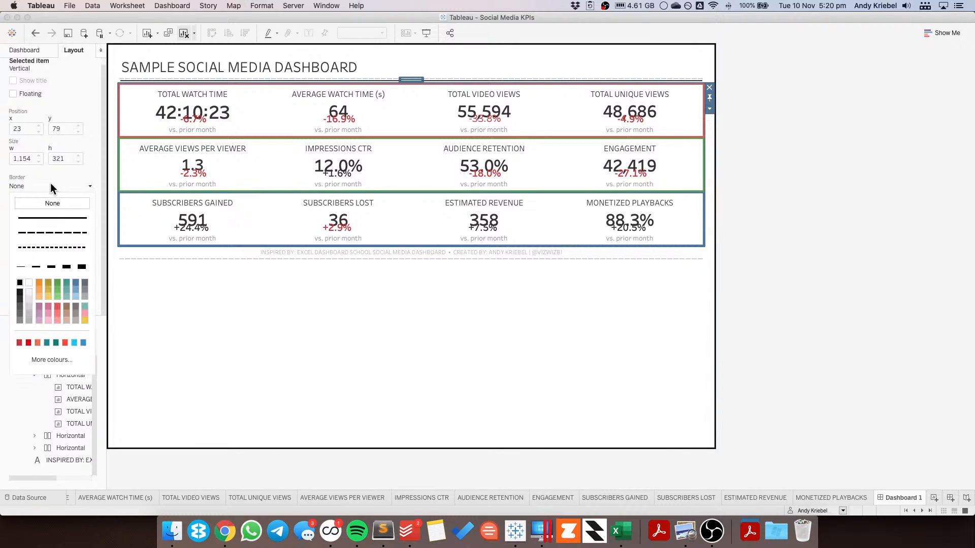
{"action": "left_click", "coordinate": [39, 306]}
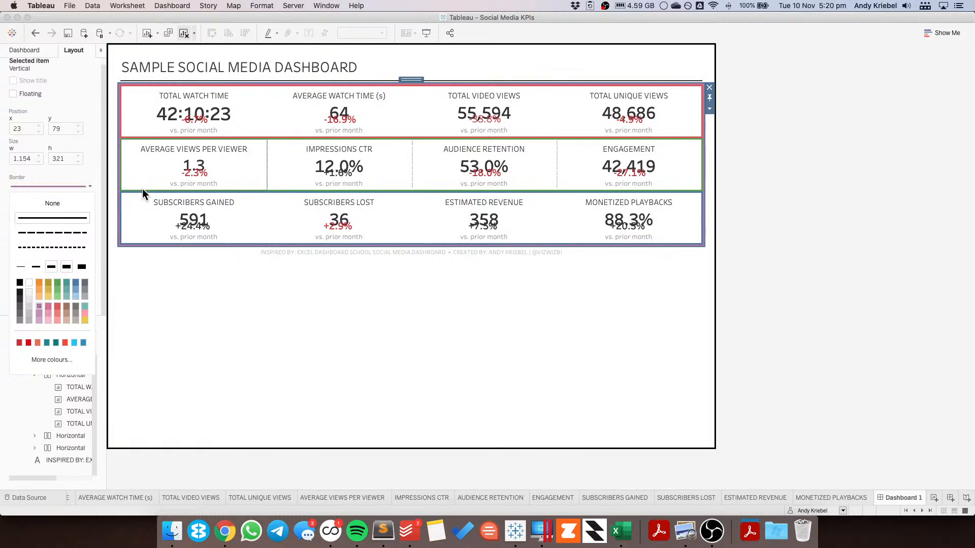
Step: Let the vertical container fill the dashboard height and distribute its three KPI rows evenly
{"action": "left_click", "coordinate": [710, 98]}
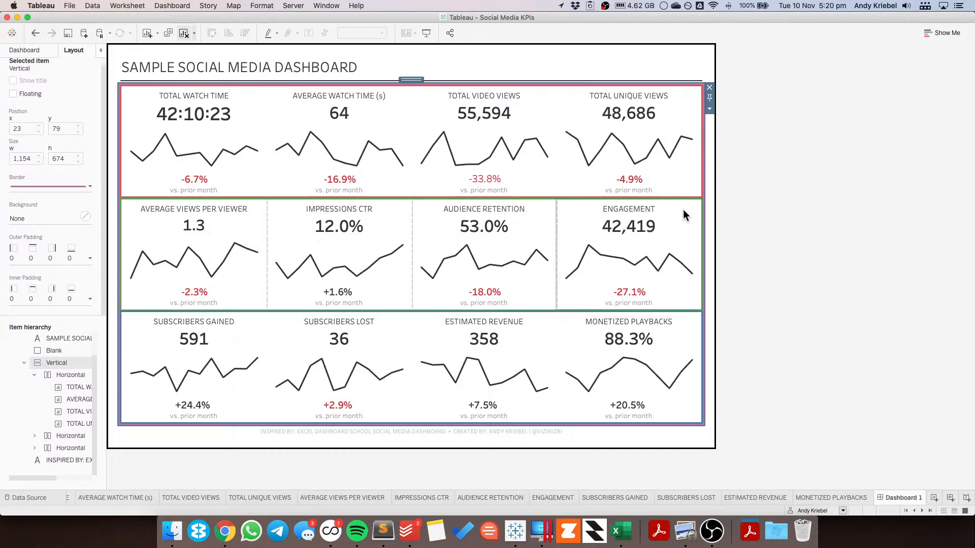
{"action": "left_click", "coordinate": [709, 108]}
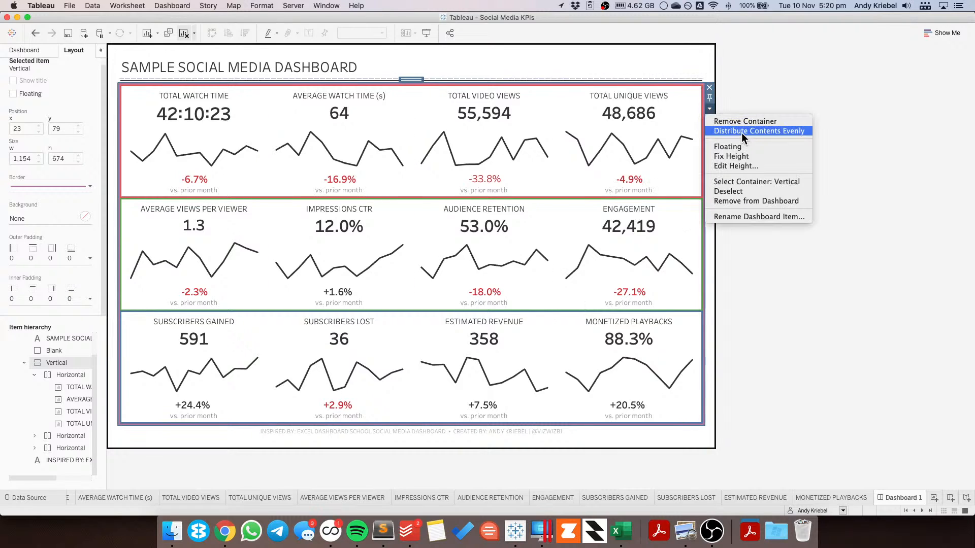
{"action": "left_click", "coordinate": [742, 132]}
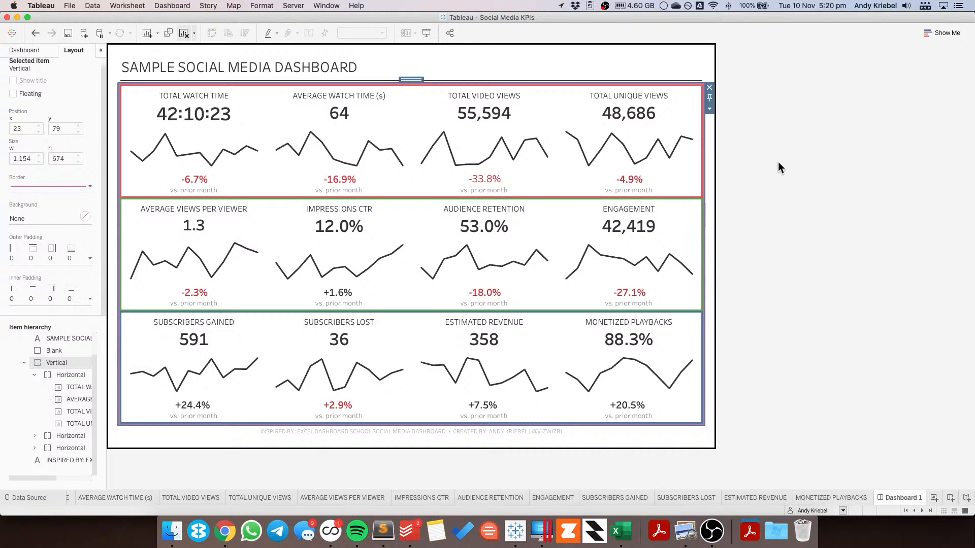
{"action": "left_click", "coordinate": [781, 175]}
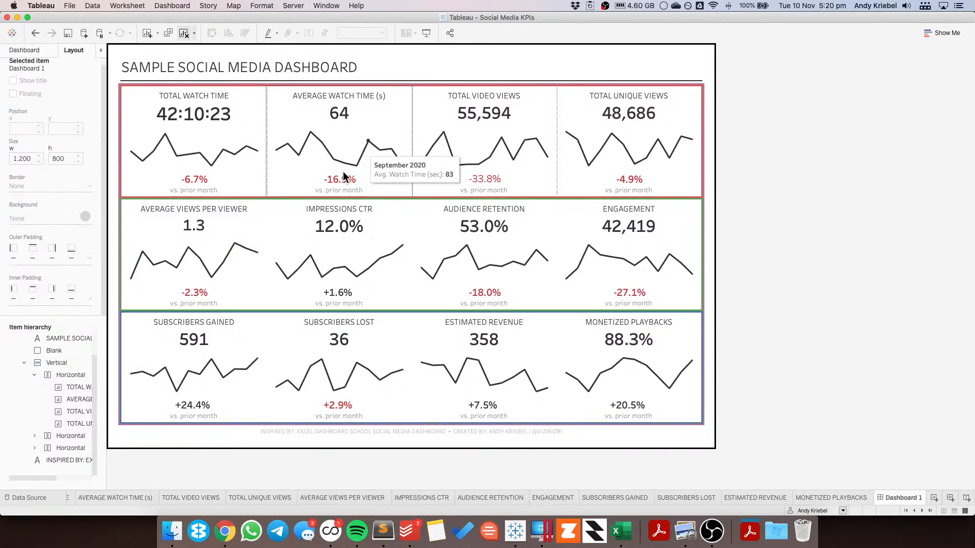
{"action": "left_click", "coordinate": [53, 363]}
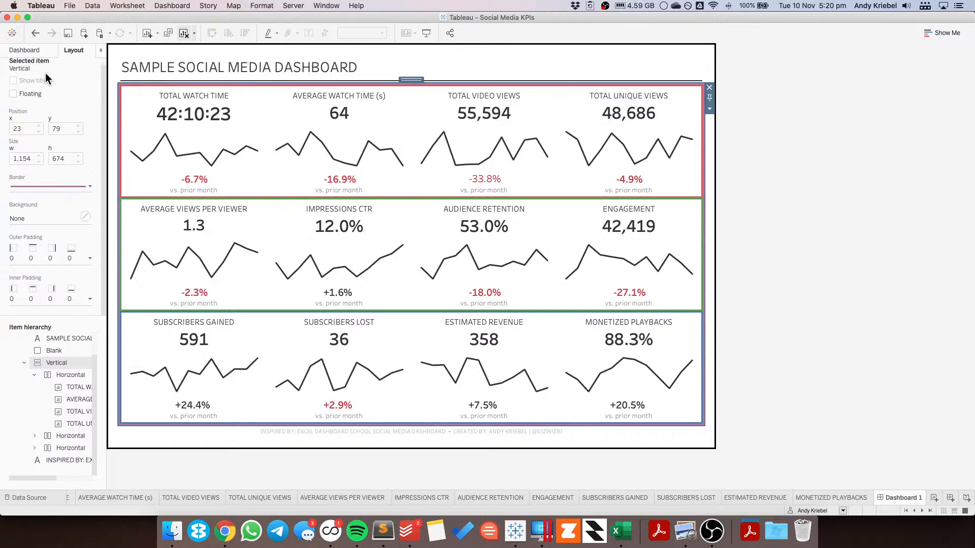
Step: Set the first KPI row's inner padding to 10 on all sides
{"action": "left_click", "coordinate": [251, 118]}
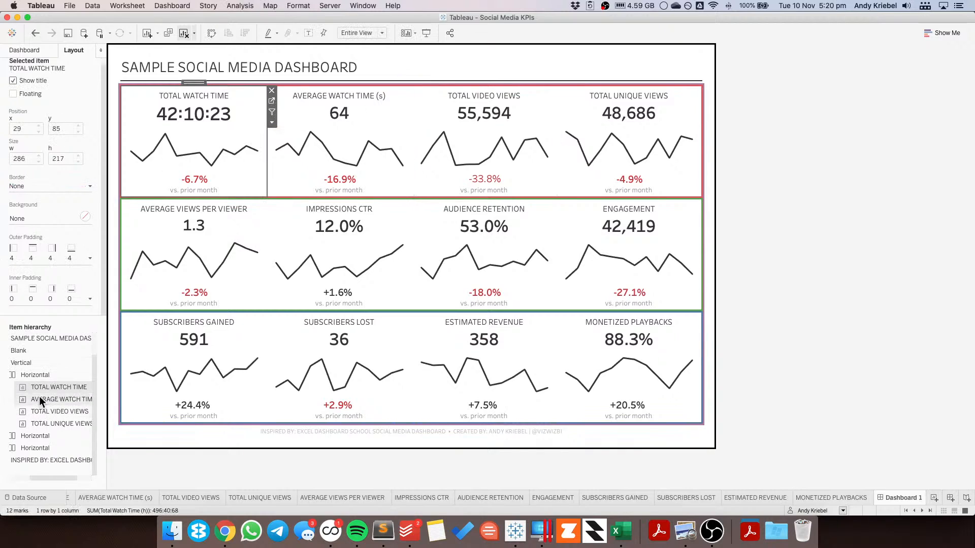
{"action": "scroll", "coordinate": [38, 376], "scroll_direction": "left", "scroll_amount": 3}
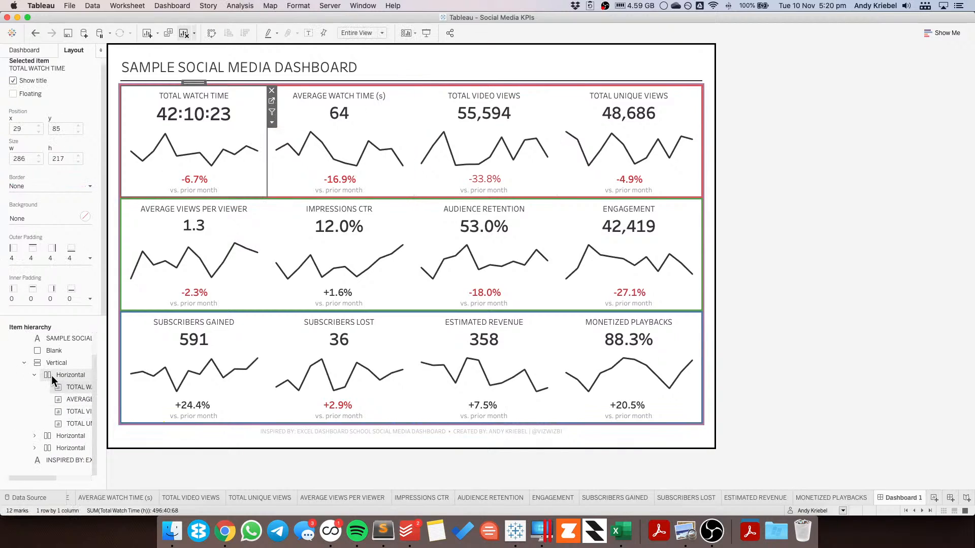
{"action": "left_click", "coordinate": [56, 374]}
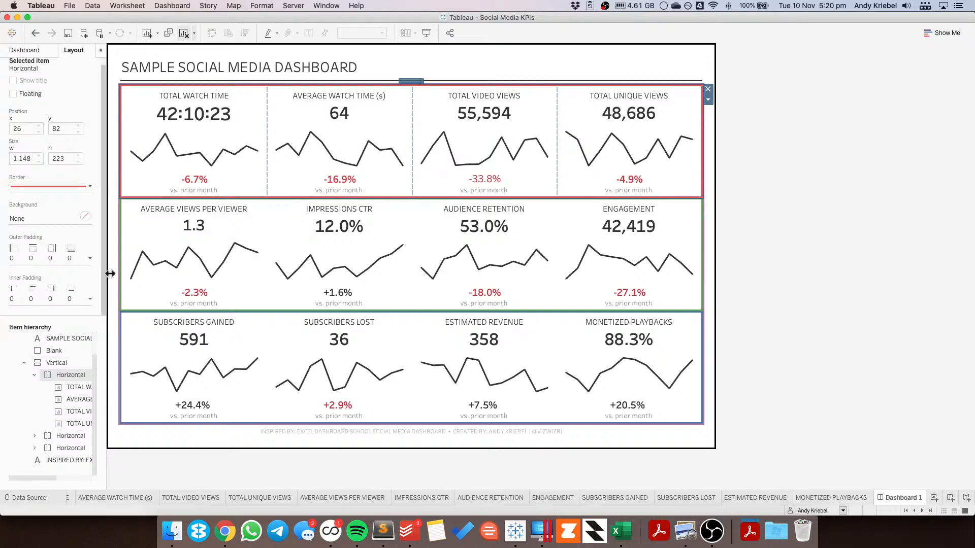
{"action": "left_click", "coordinate": [46, 298]}
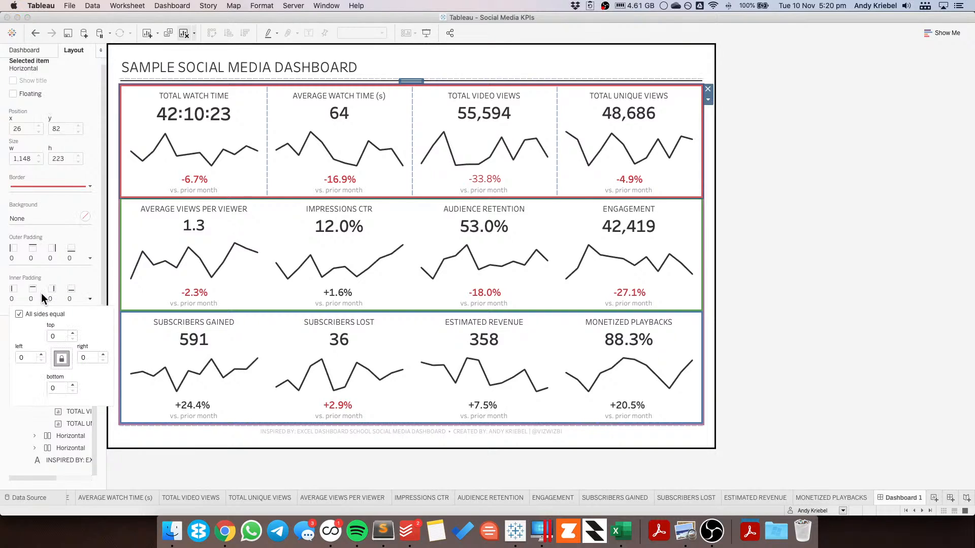
{"action": "left_click", "coordinate": [19, 314]}
{"action": "left_click", "coordinate": [19, 314]}
{"action": "type", "text": "10"}
{"action": "key", "text": "Return"}
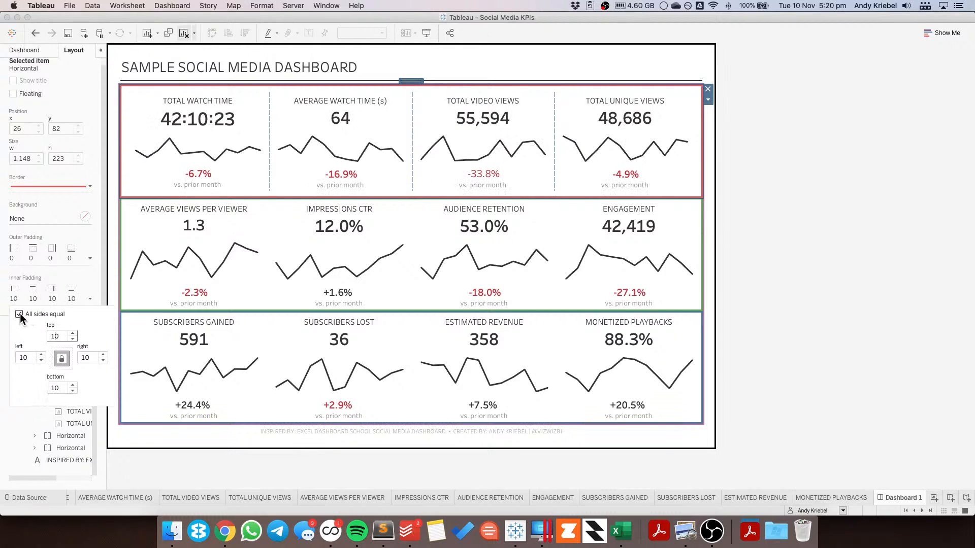
Step: Set the second KPI row's inner padding to 10 on all sides
{"action": "left_click", "coordinate": [303, 243]}
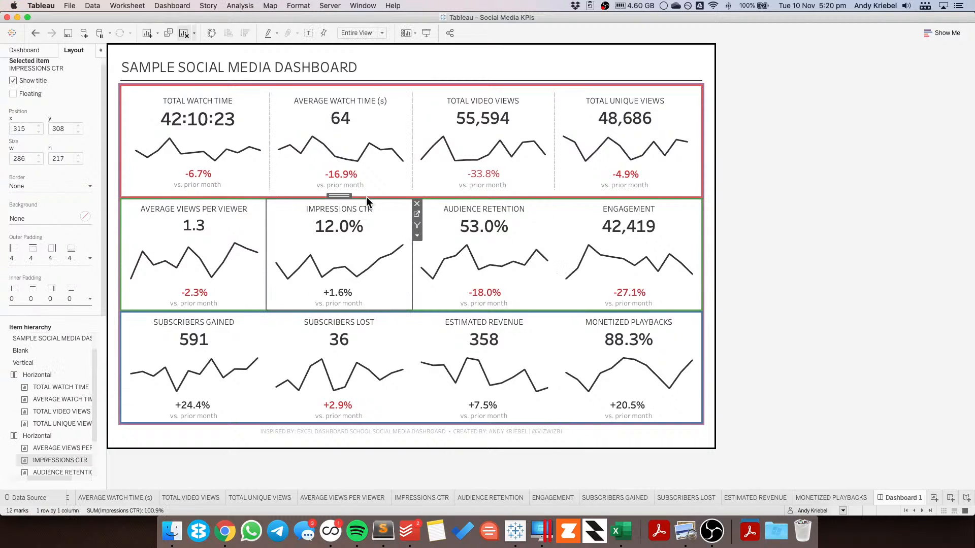
{"action": "left_click", "coordinate": [344, 197]}
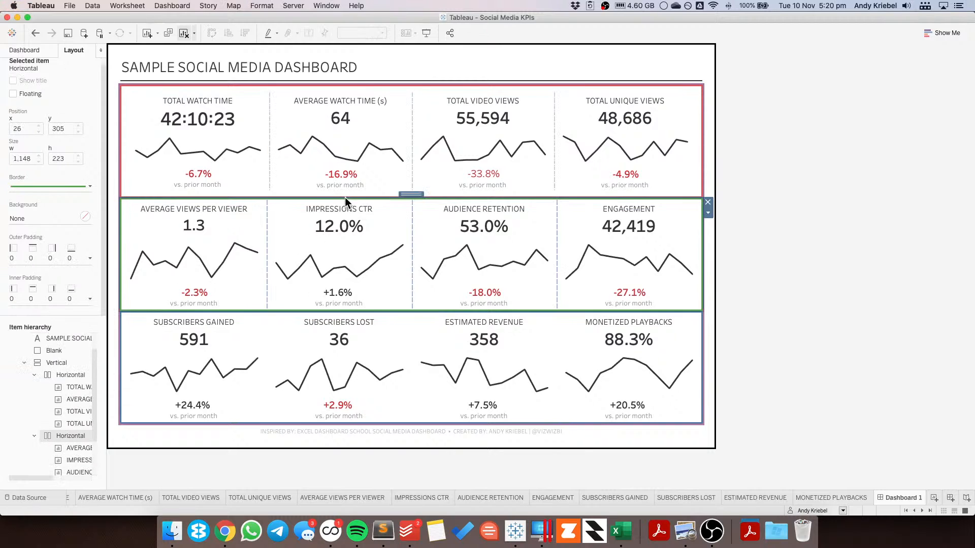
{"action": "left_click", "coordinate": [43, 300]}
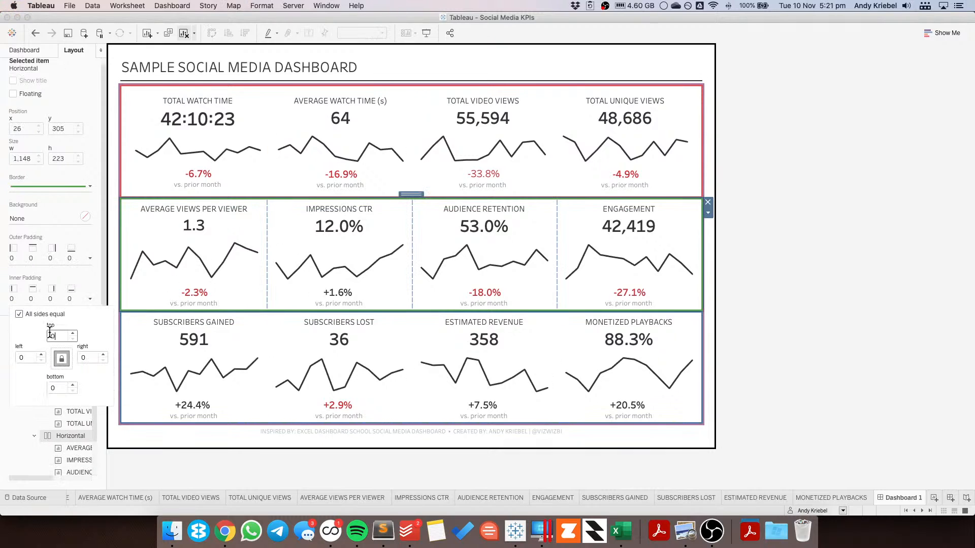
Step: Give the third KPI row equal inner padding on all sides
{"action": "left_click", "coordinate": [303, 330]}
{"action": "left_click", "coordinate": [341, 309]}
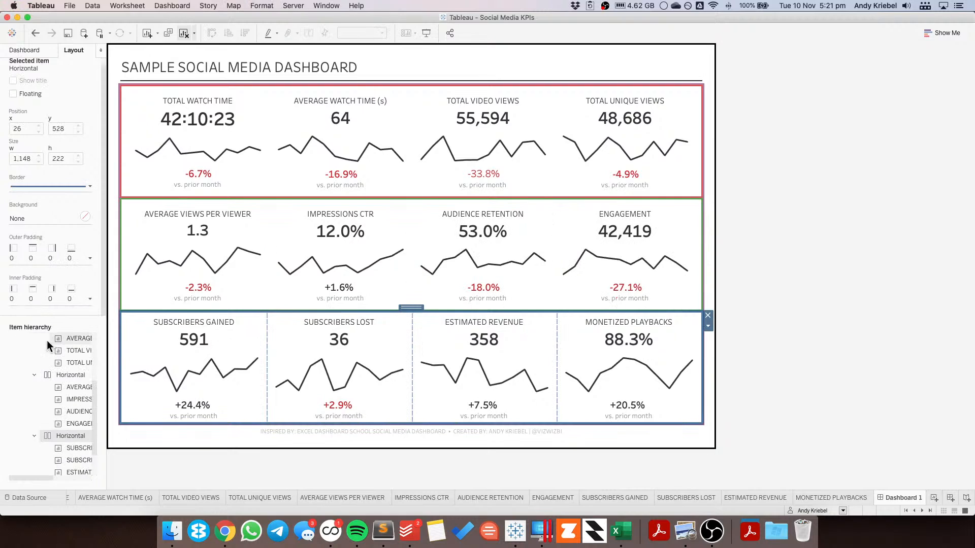
{"action": "left_click", "coordinate": [36, 294]}
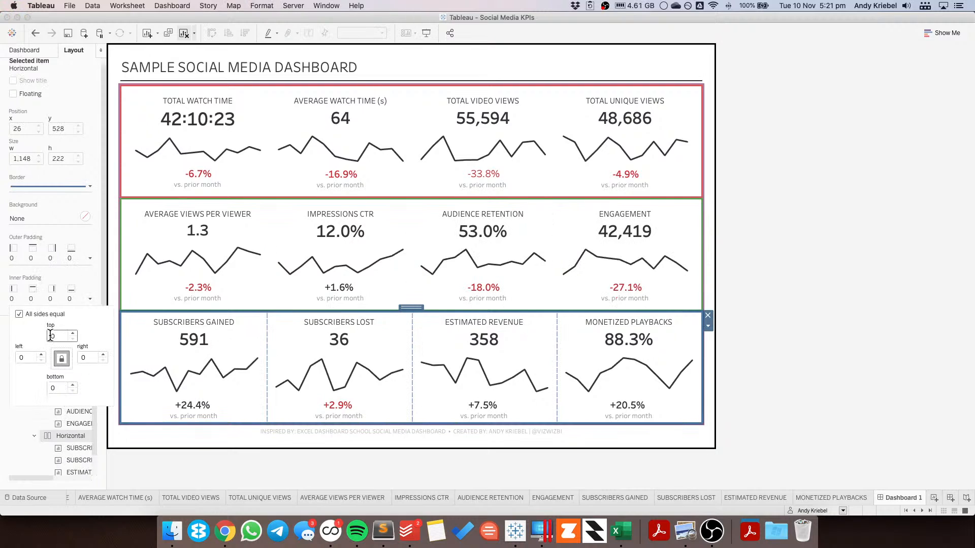
{"action": "key", "text": "Return"}
{"action": "left_click", "coordinate": [771, 312]}
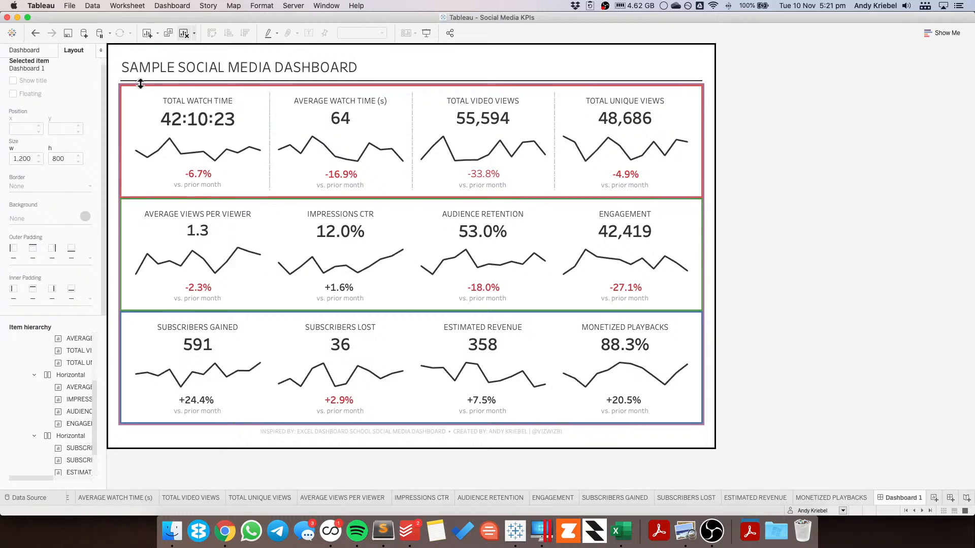
{"action": "left_click", "coordinate": [26, 50]}
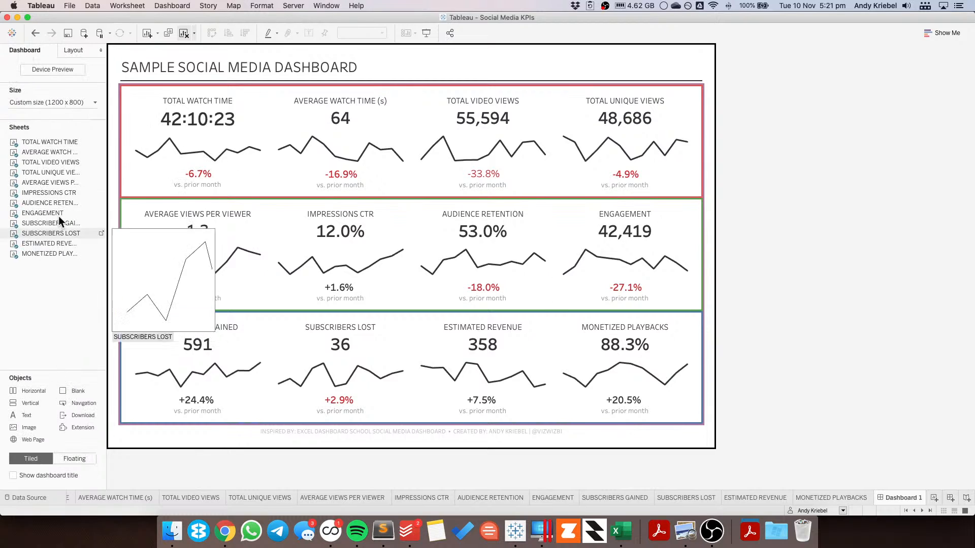
{"action": "left_click", "coordinate": [91, 50]}
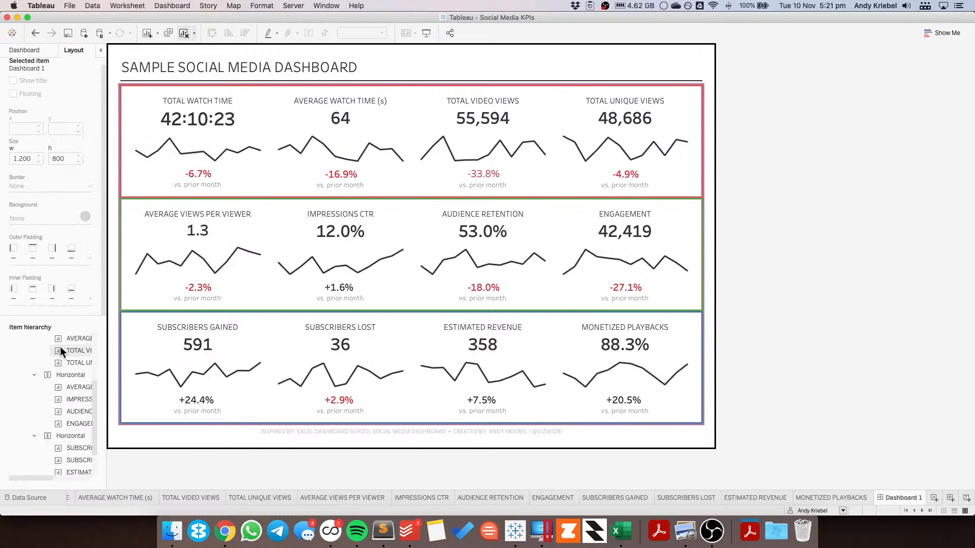
{"action": "left_click", "coordinate": [63, 375]}
{"action": "left_click", "coordinate": [39, 186]}
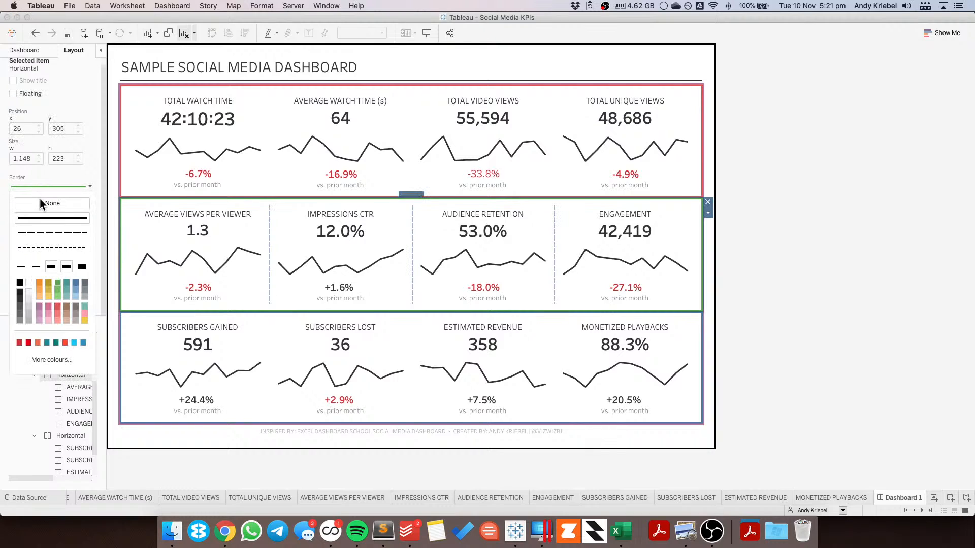
{"action": "left_click", "coordinate": [748, 225]}
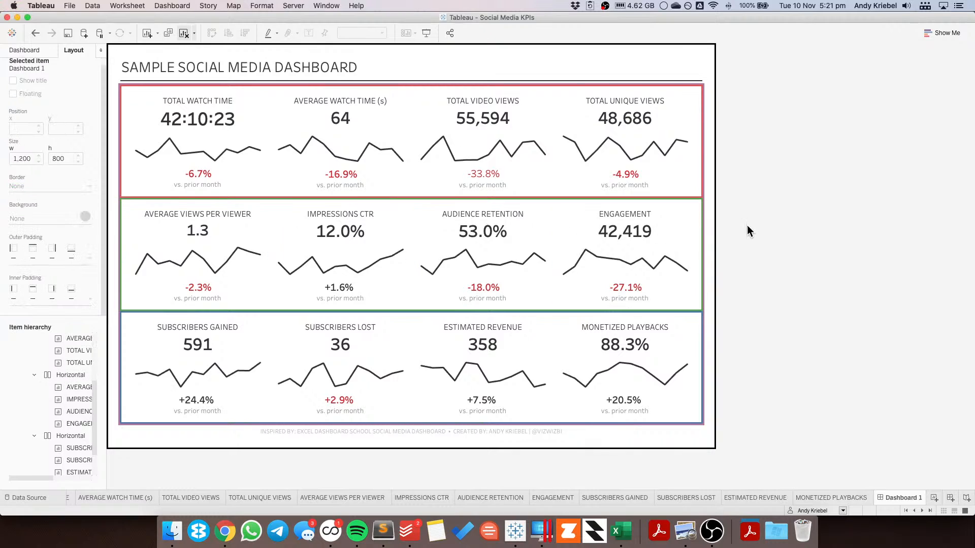
{"action": "left_click", "coordinate": [455, 220]}
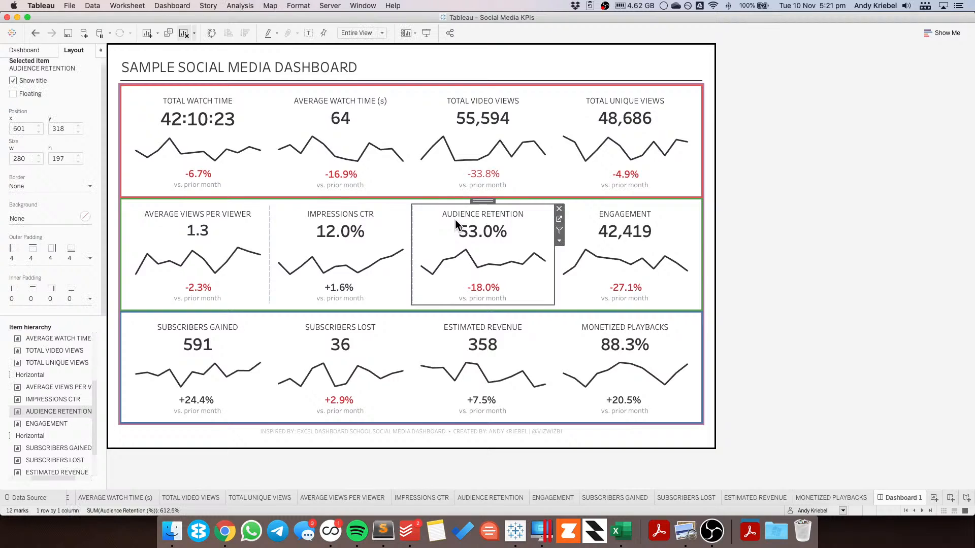
Step: Undo the three inner padding changes on the KPI rows
{"action": "left_click", "coordinate": [35, 35]}
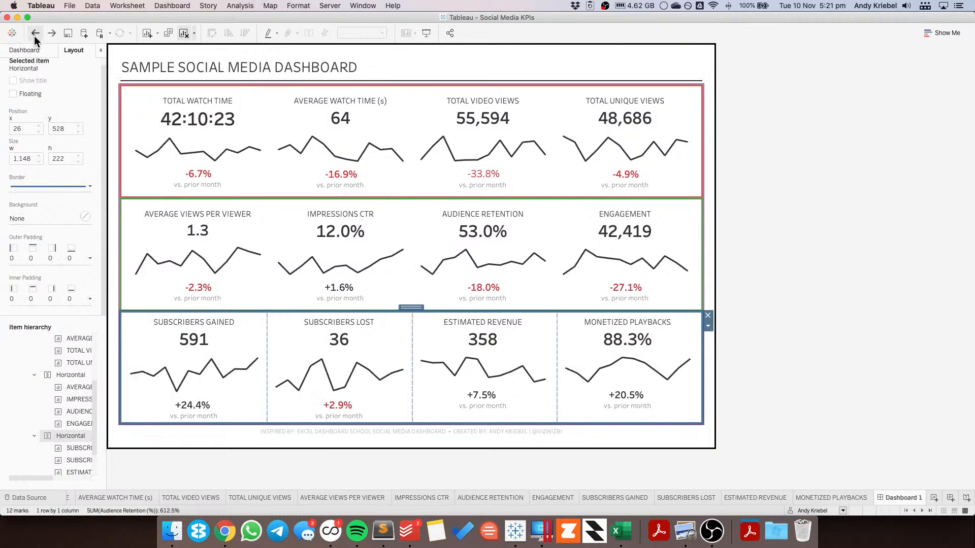
{"action": "left_click", "coordinate": [35, 34]}
{"action": "left_click", "coordinate": [35, 34]}
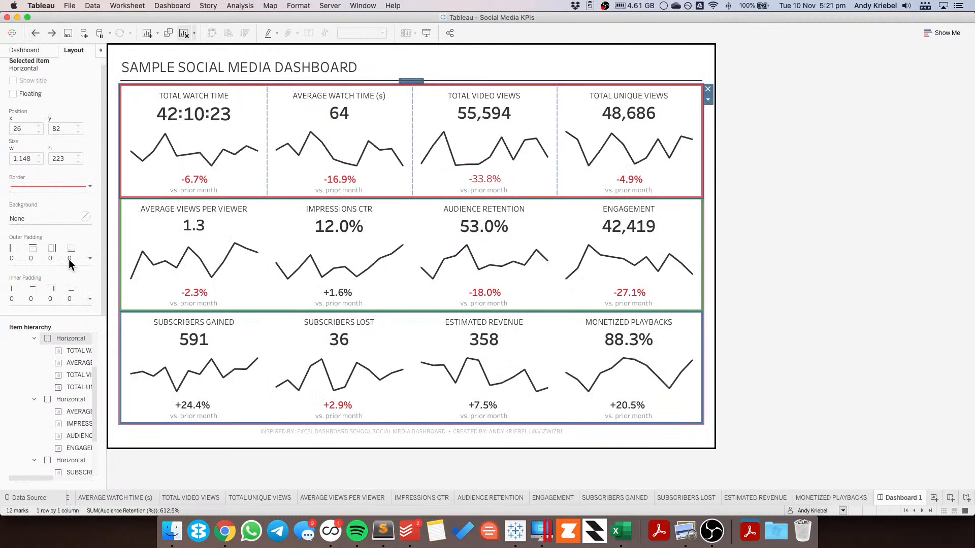
Step: Set the first KPI row's outer padding to 10 on all sides
{"action": "left_click", "coordinate": [45, 257]}
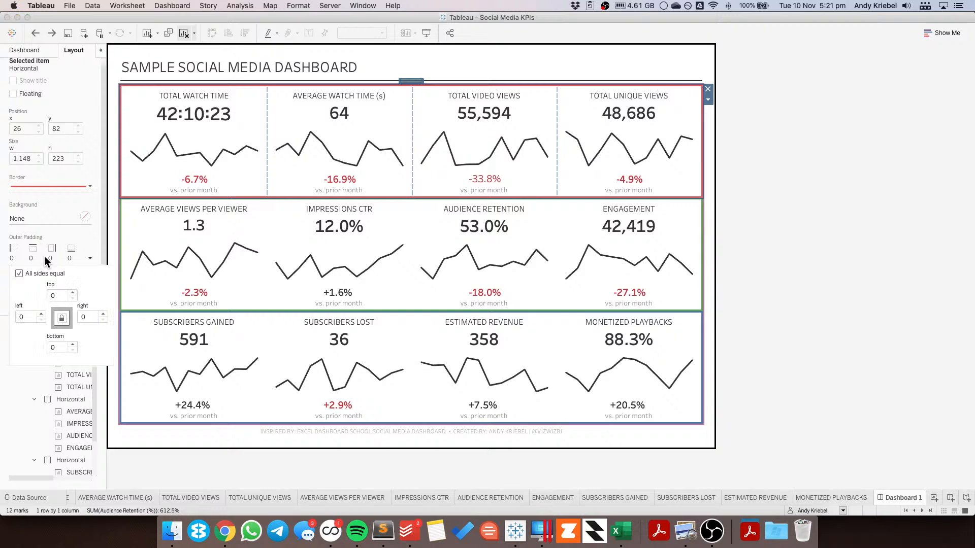
{"action": "left_click", "coordinate": [51, 296]}
{"action": "type", "text": "1"}
Step: Apply the same equal outer padding to the second KPI row's container
{"action": "left_click", "coordinate": [321, 230]}
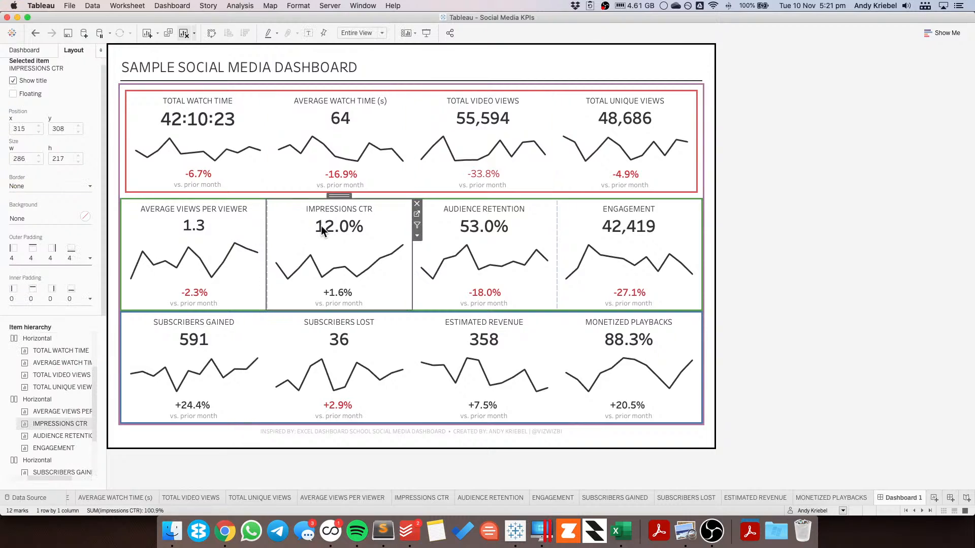
{"action": "double_click", "coordinate": [342, 195]}
{"action": "left_click", "coordinate": [77, 259]}
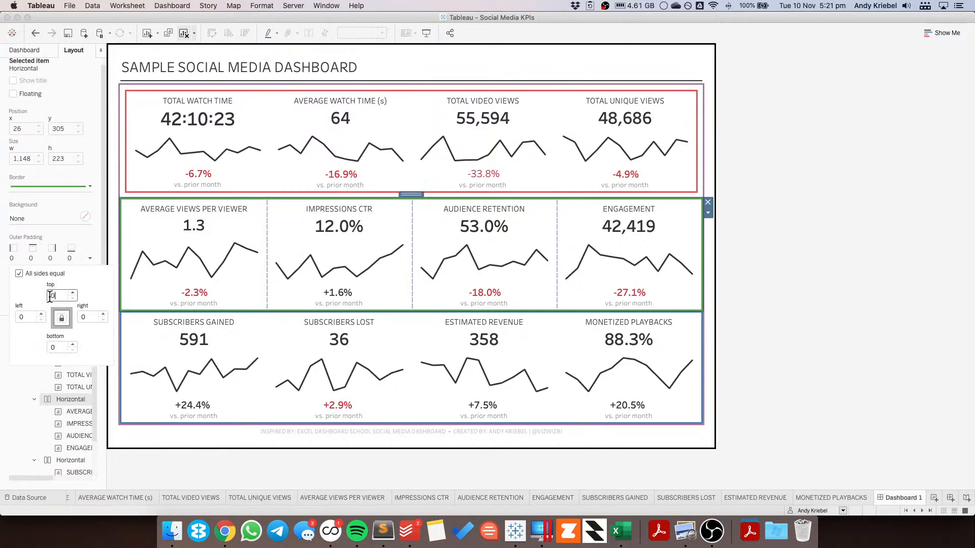
{"action": "type", "text": "4"}
Step: Set the third KPI row's outer padding to 10 on all sides
{"action": "left_click", "coordinate": [290, 330]}
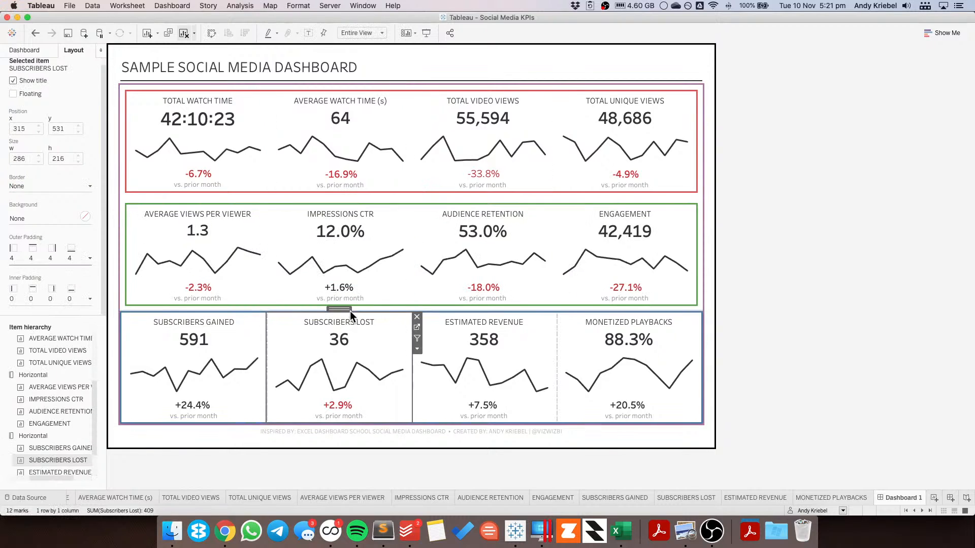
{"action": "double_click", "coordinate": [345, 309]}
{"action": "left_click", "coordinate": [19, 257]}
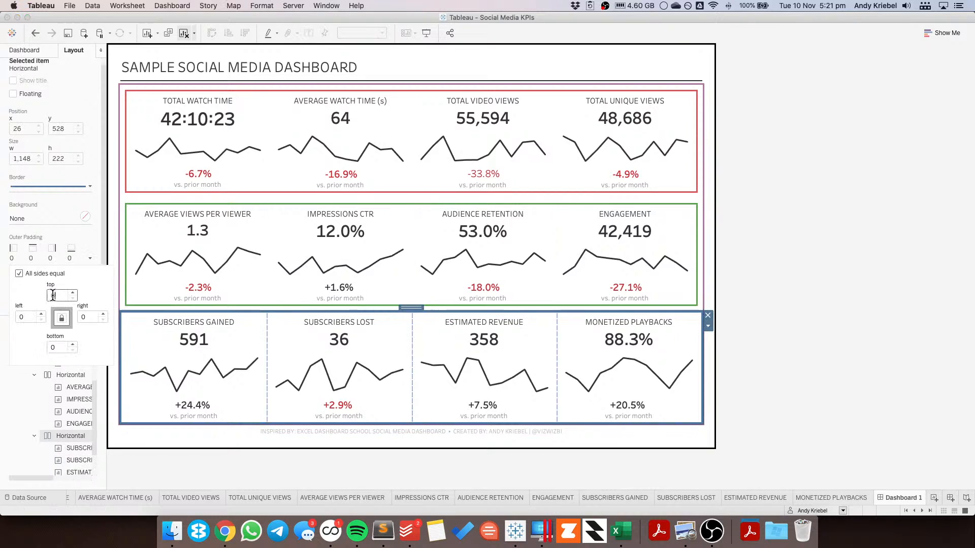
{"action": "type", "text": "10"}
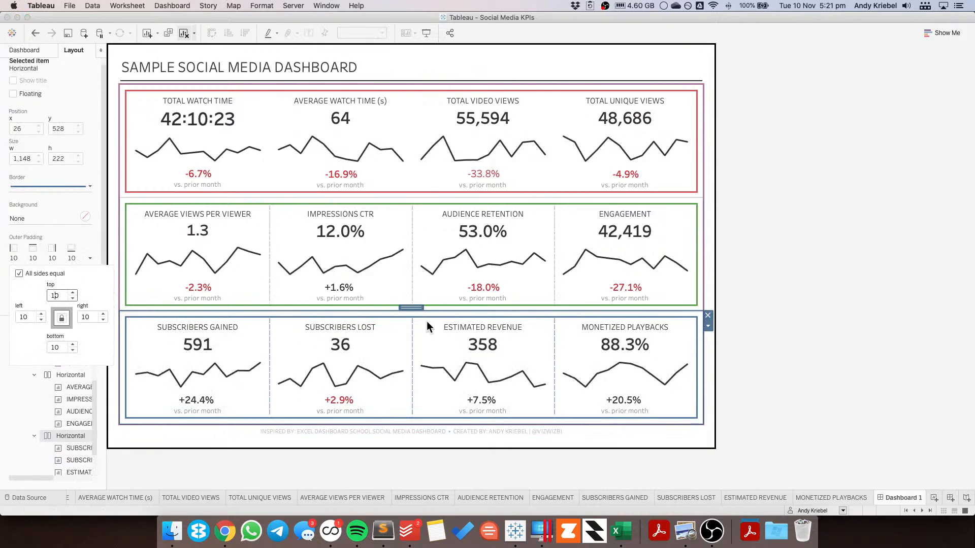
{"action": "left_click", "coordinate": [846, 288]}
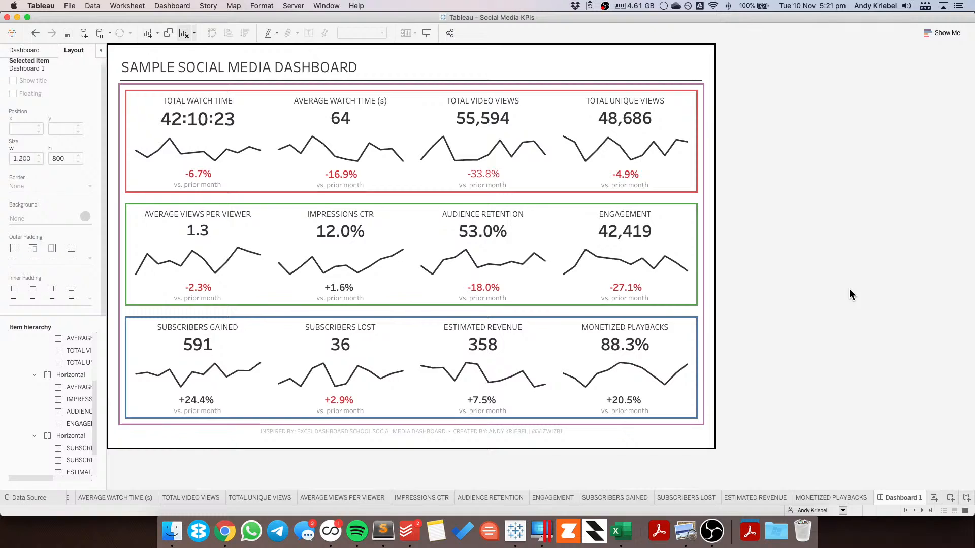
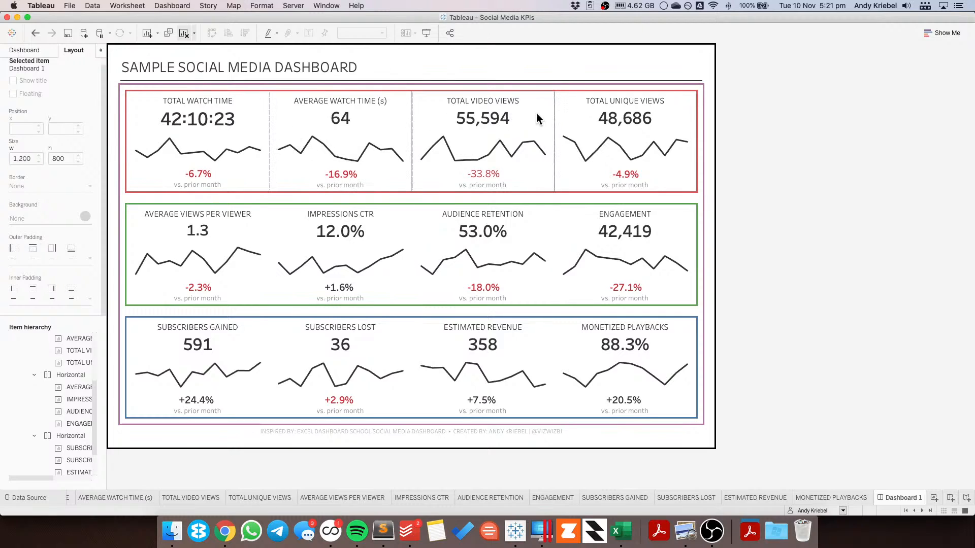
Step: Set the outer padding of each sheet in the first KPI row to 10 on all sides
{"action": "left_click", "coordinate": [263, 130]}
{"action": "left_click", "coordinate": [35, 257]}
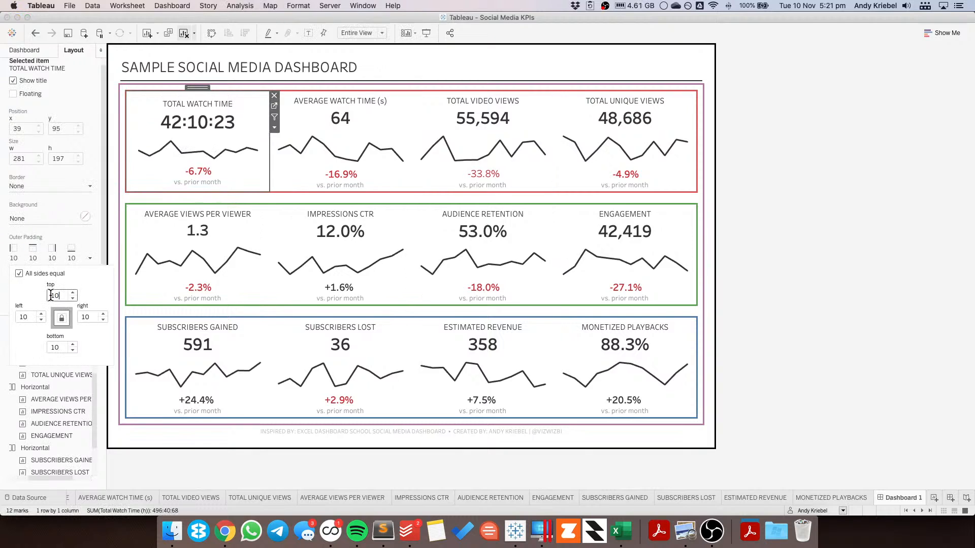
{"action": "left_click", "coordinate": [312, 173]}
{"action": "left_click", "coordinate": [62, 262]}
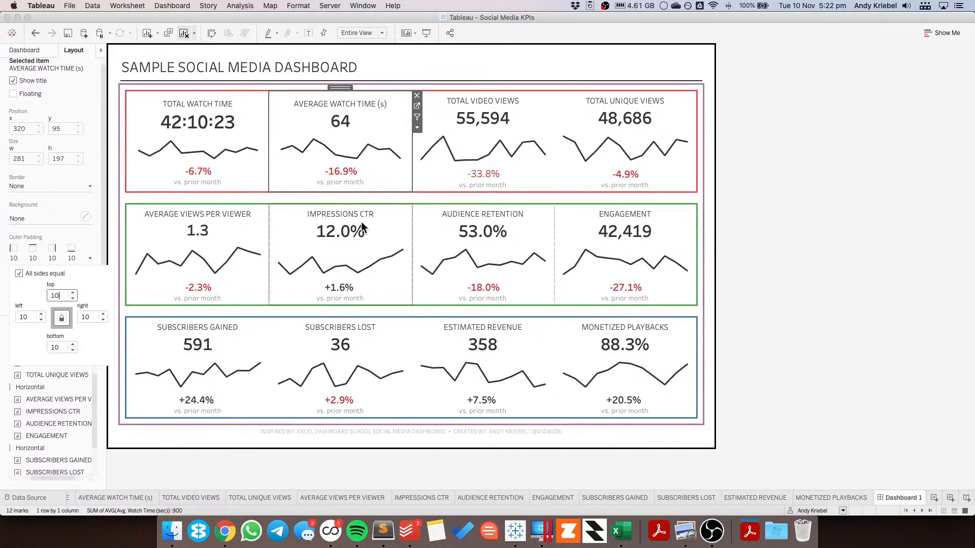
{"action": "left_click", "coordinate": [468, 139]}
{"action": "left_click", "coordinate": [67, 260]}
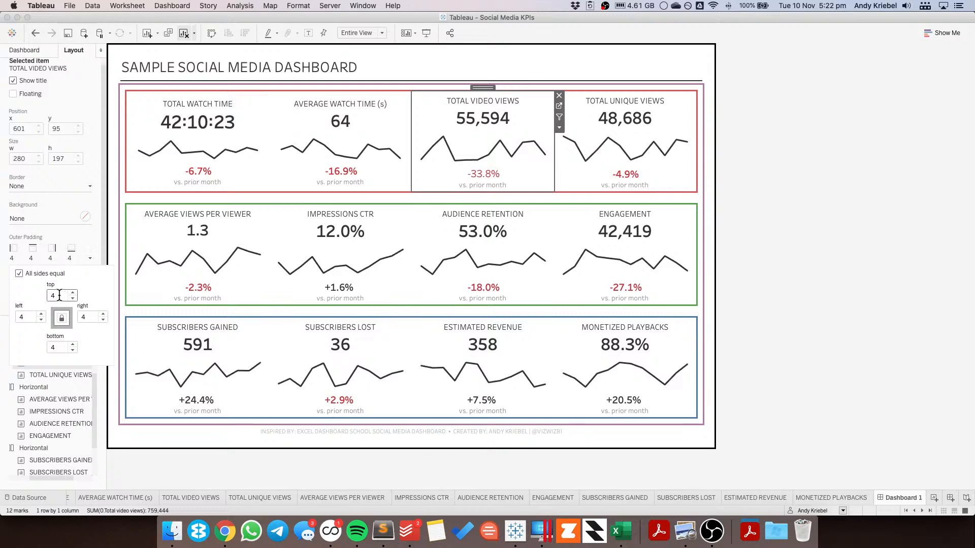
{"action": "left_click", "coordinate": [590, 123]}
{"action": "left_click", "coordinate": [49, 260]}
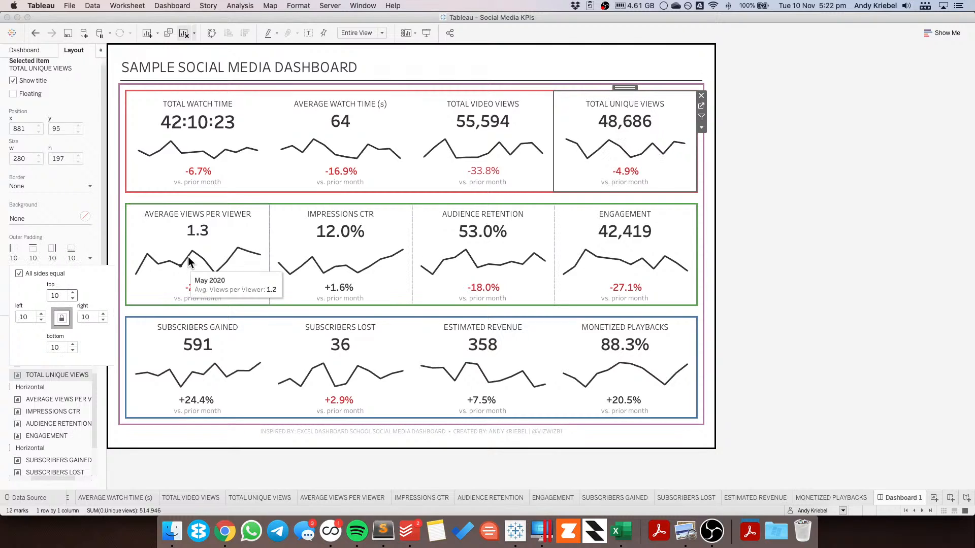
Step: Set the outer padding of each sheet in the second KPI row to 10 on all sides
{"action": "left_click", "coordinate": [175, 240]}
{"action": "left_click", "coordinate": [38, 262]}
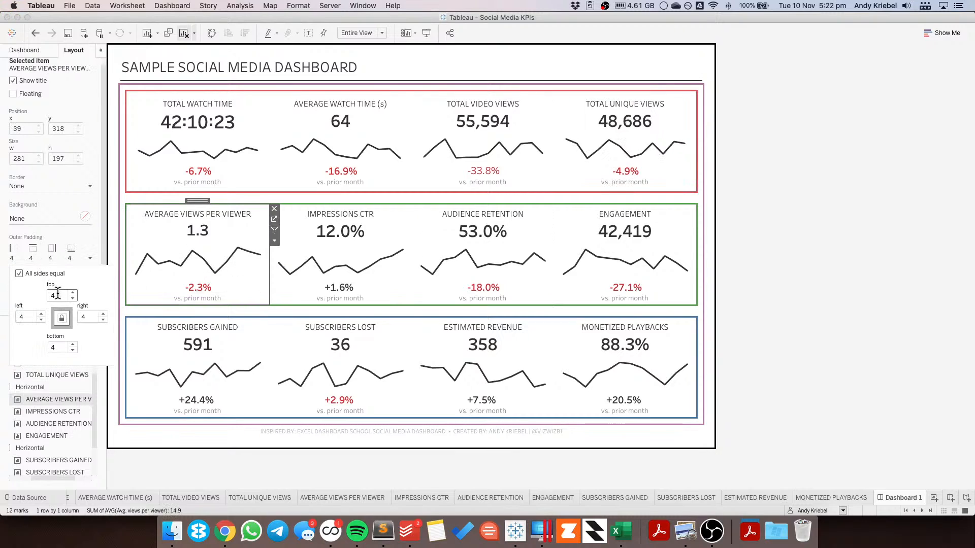
{"action": "left_click", "coordinate": [352, 239]}
{"action": "left_click", "coordinate": [57, 260]}
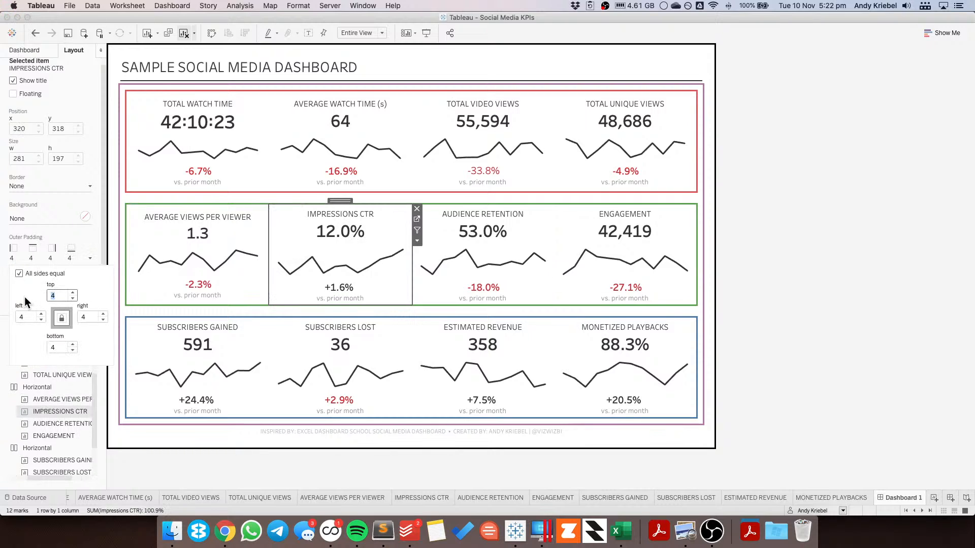
{"action": "left_click", "coordinate": [463, 233]}
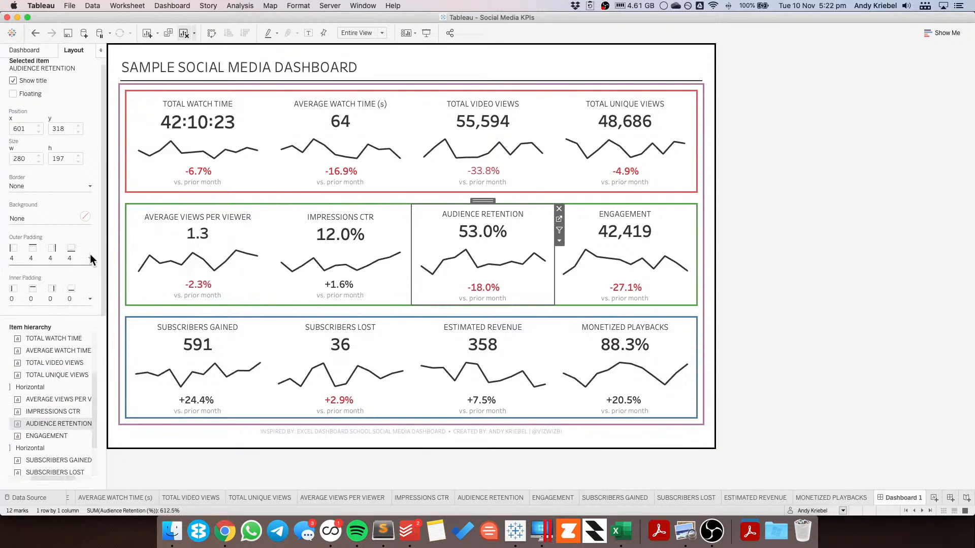
{"action": "left_click", "coordinate": [58, 261]}
{"action": "key", "text": "Return"}
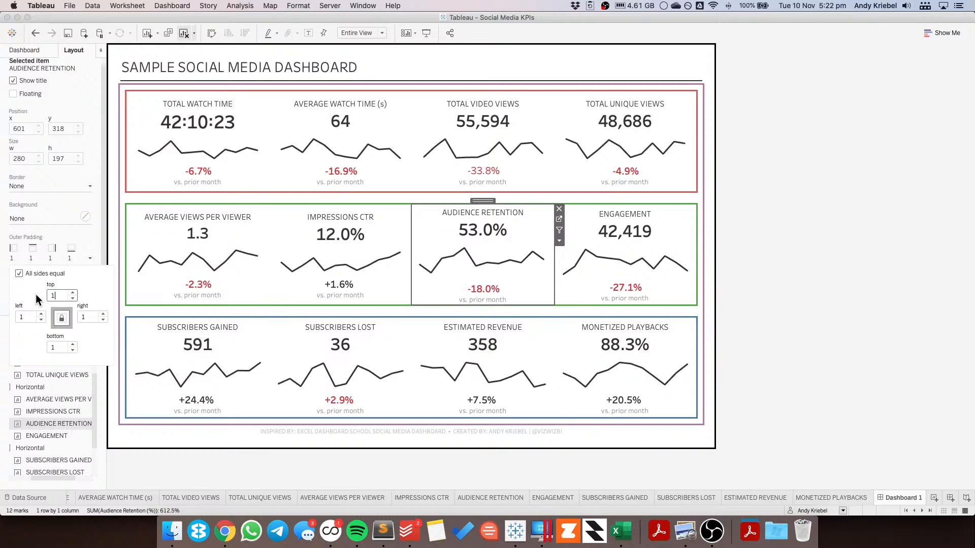
{"action": "left_click", "coordinate": [620, 227]}
{"action": "left_click", "coordinate": [58, 261]}
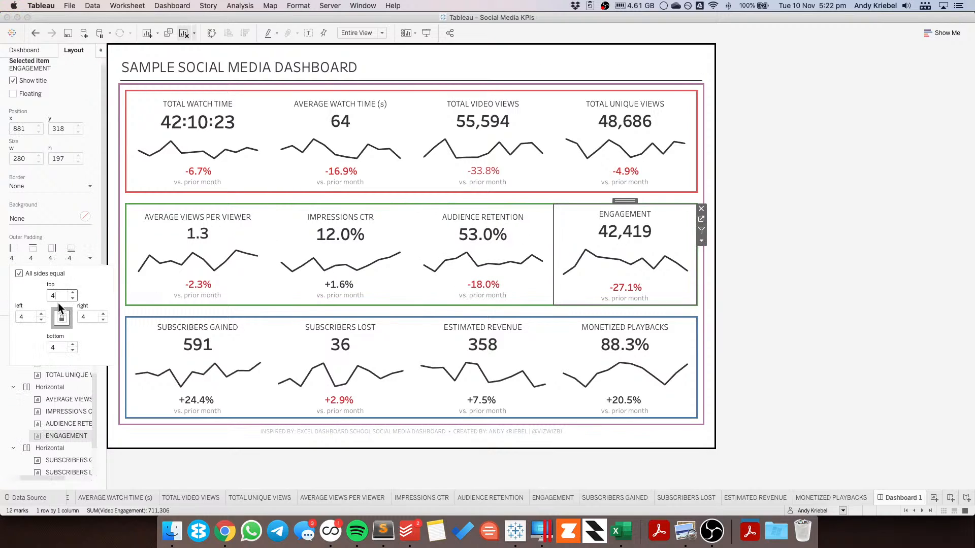
Step: Set the outer padding of the Subscribers Gained and Subscribers Lost sheets to 10 on all sides
{"action": "left_click", "coordinate": [166, 329]}
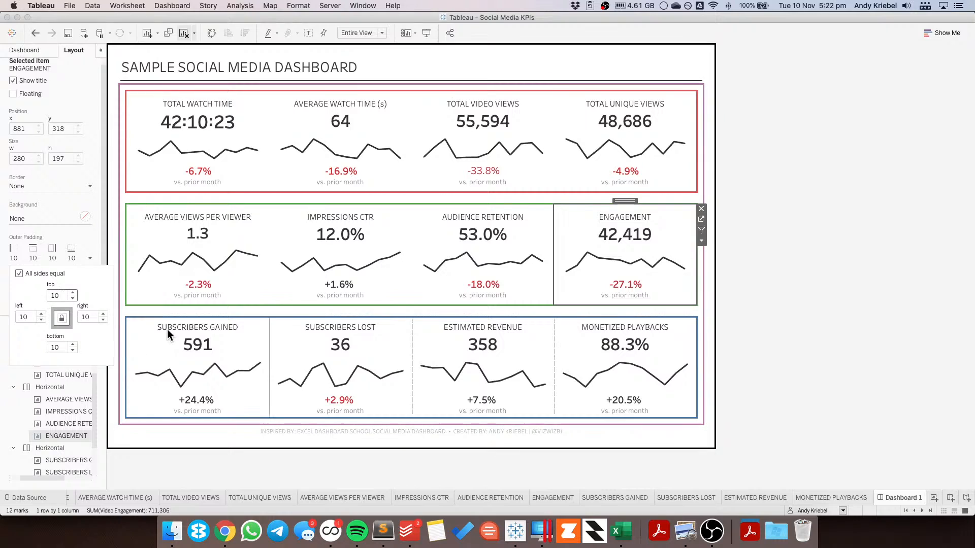
{"action": "left_click", "coordinate": [51, 260]}
{"action": "left_click", "coordinate": [59, 295]}
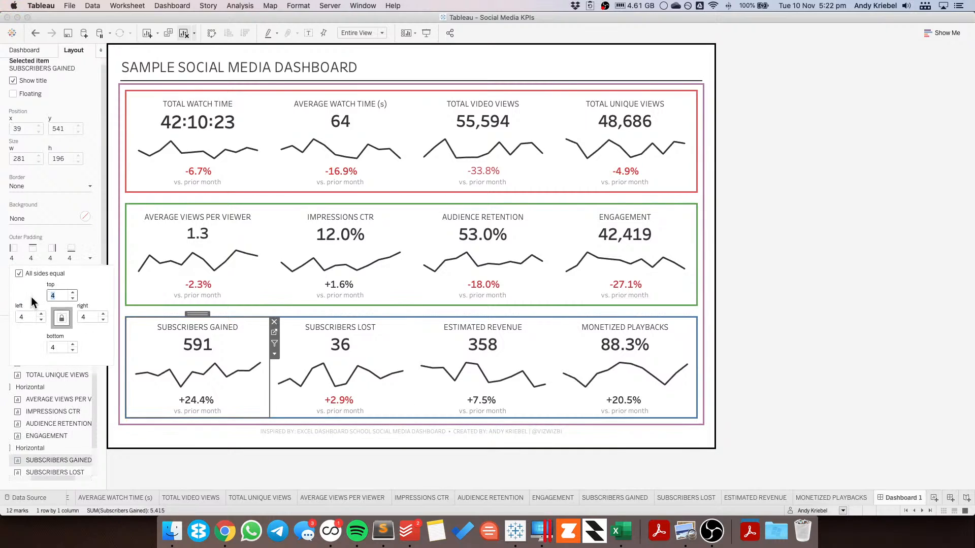
{"action": "type", "text": "10"}
{"action": "left_click", "coordinate": [336, 323]}
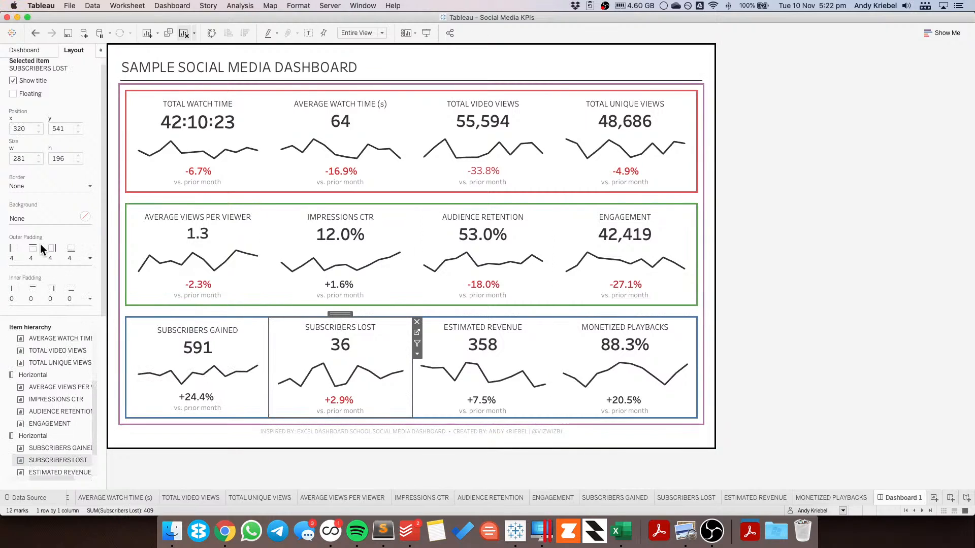
{"action": "left_click", "coordinate": [38, 256]}
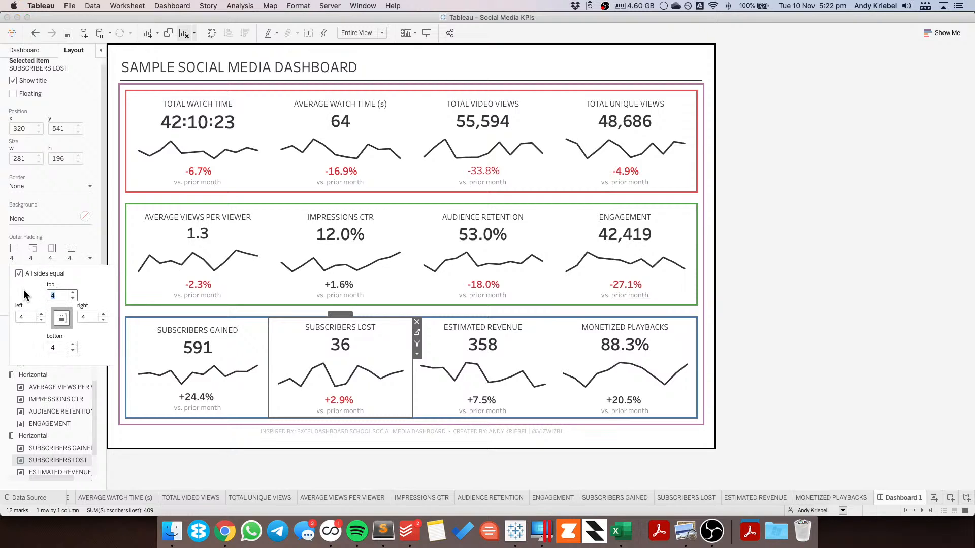
{"action": "type", "text": "10"}
Step: Set the outer padding of the Estimated Revenue and Monetized Playbacks sheets to 10 on all sides
{"action": "left_click", "coordinate": [480, 345]}
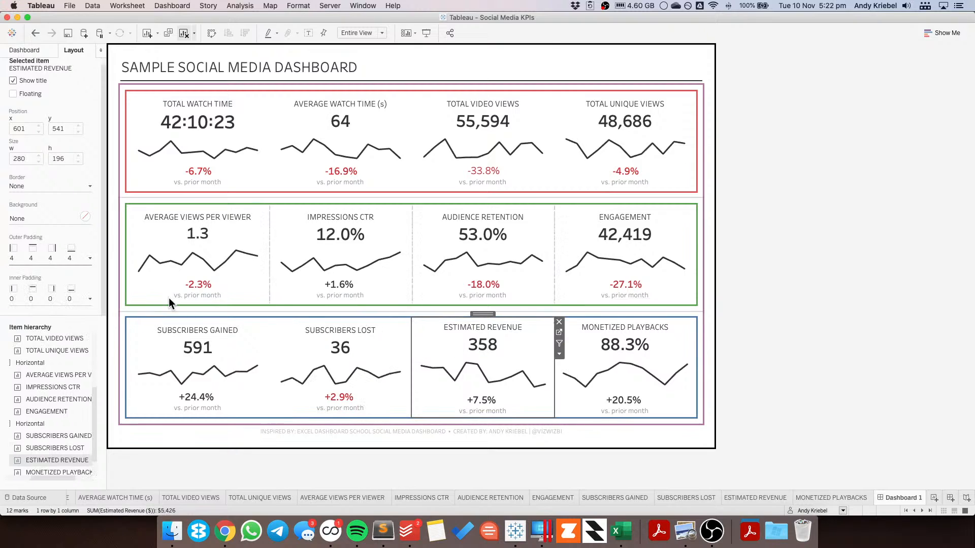
{"action": "left_click", "coordinate": [46, 259]}
{"action": "type", "text": "10"}
{"action": "key", "text": "Return"}
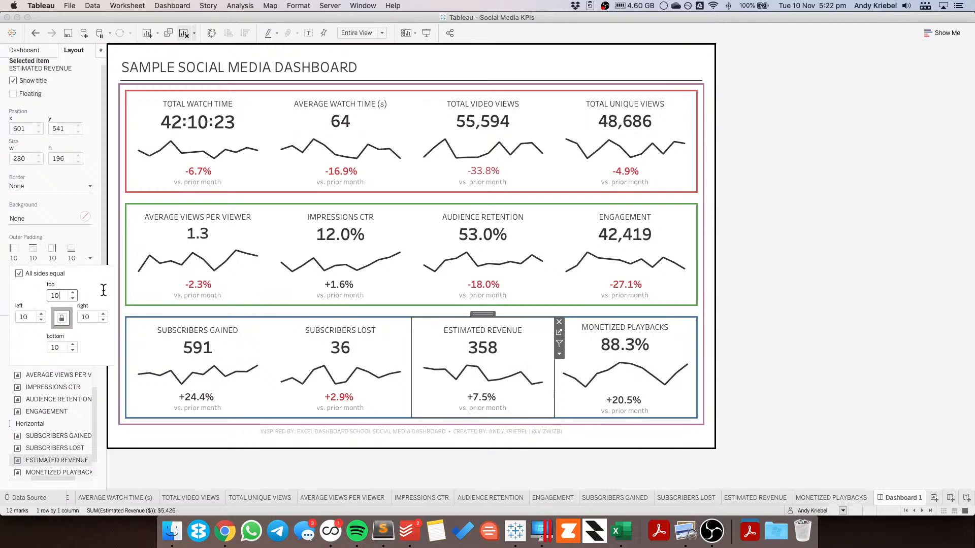
{"action": "left_click", "coordinate": [623, 342]}
{"action": "left_click", "coordinate": [57, 258]}
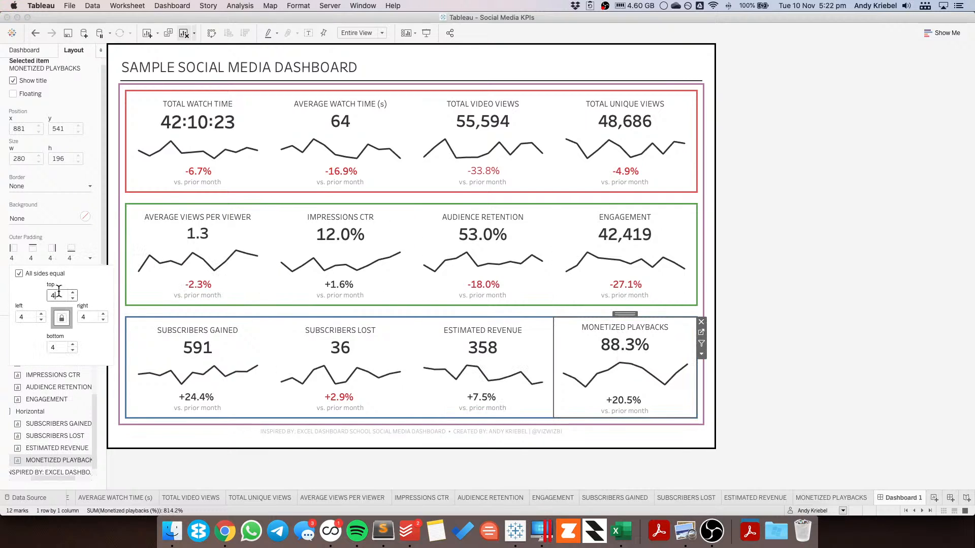
{"action": "type", "text": "10"}
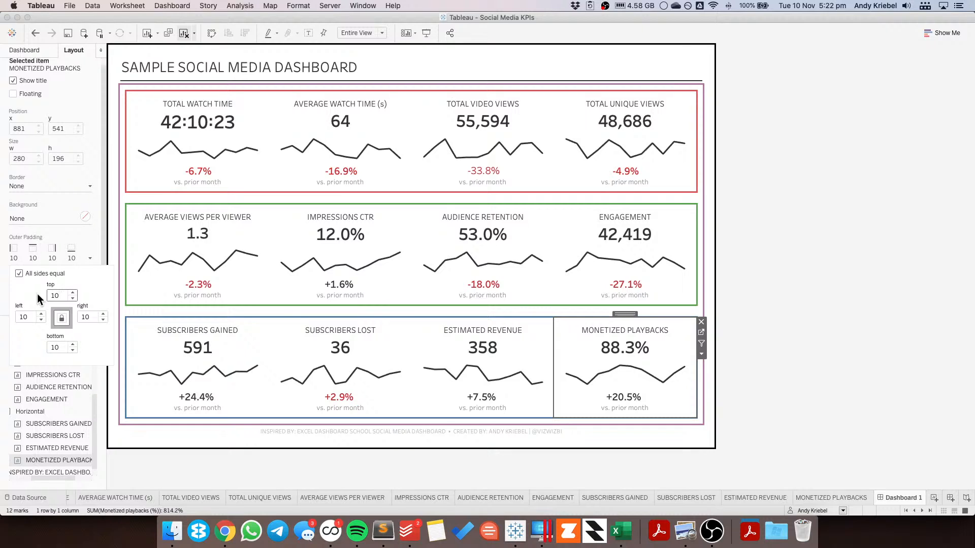
{"action": "left_click", "coordinate": [788, 312]}
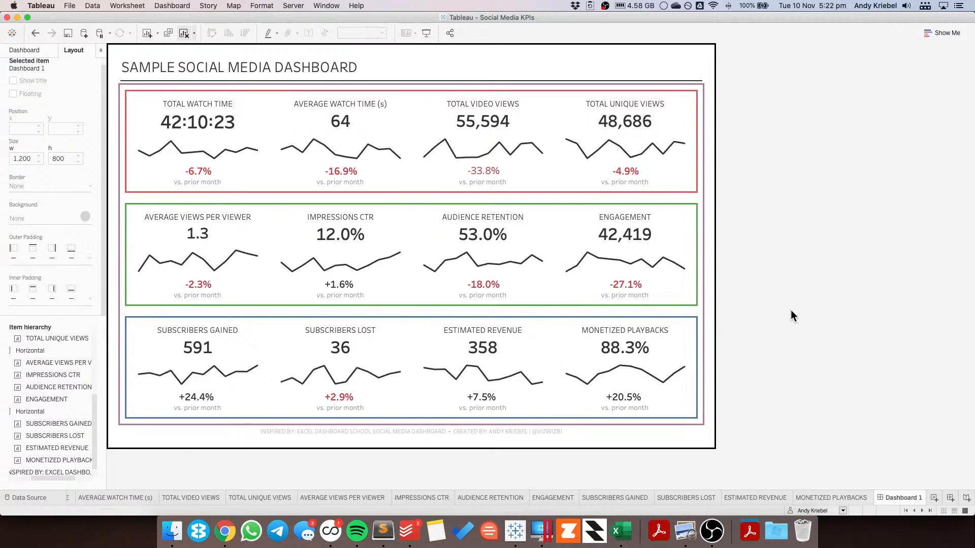
Step: Move the floating outer vertical container down to a y position of 15
{"action": "left_click", "coordinate": [224, 104]}
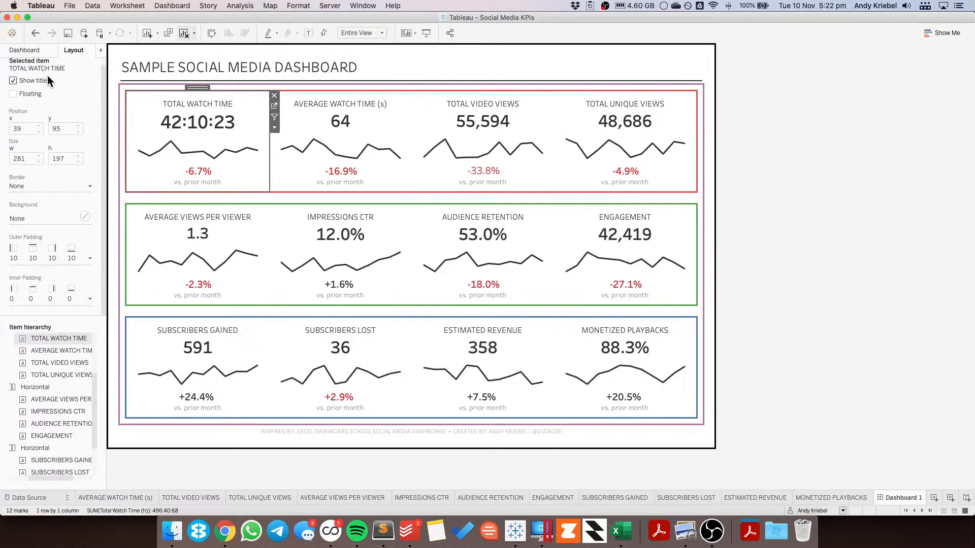
{"action": "left_click", "coordinate": [160, 48]}
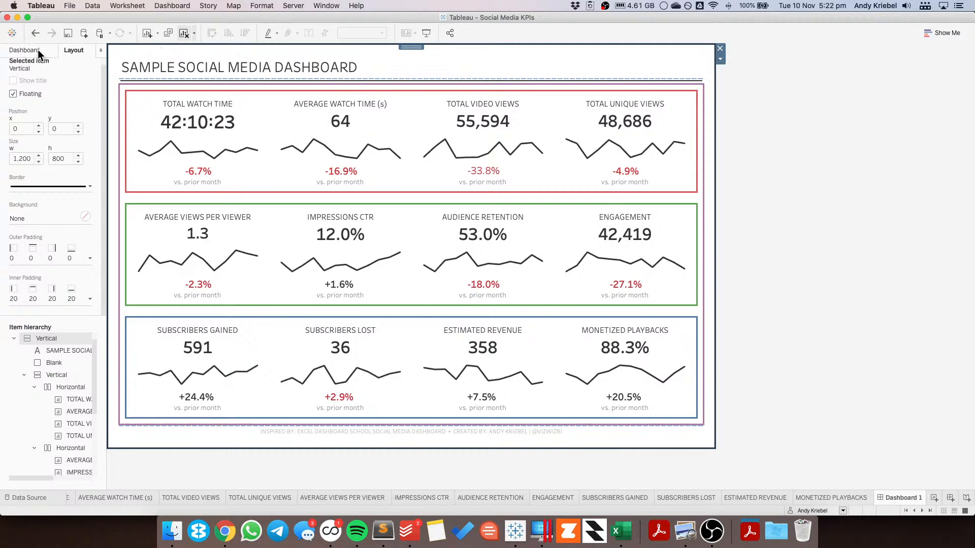
{"action": "scroll", "coordinate": [65, 133], "scroll_direction": "up", "scroll_amount": 10}
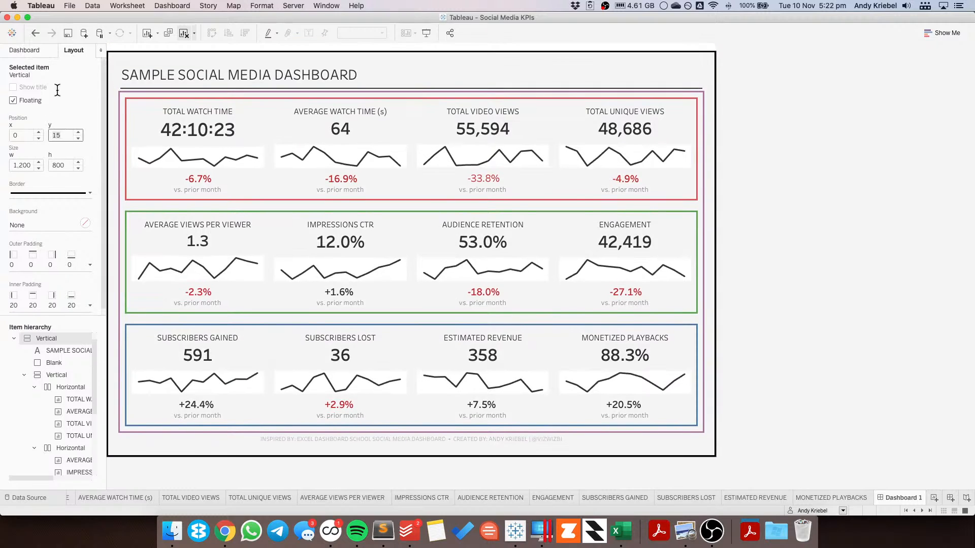
{"action": "left_click", "coordinate": [31, 51]}
{"action": "left_click", "coordinate": [74, 50]}
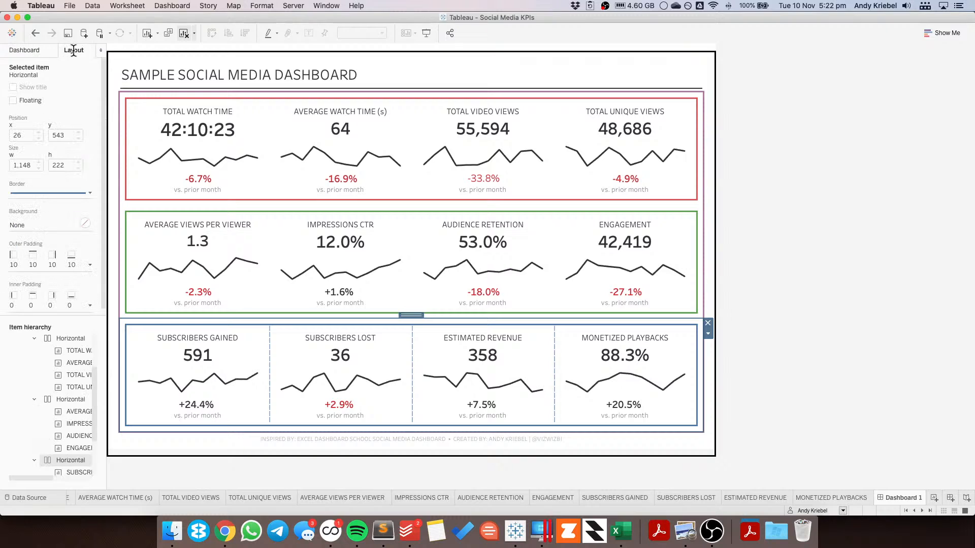
{"action": "left_click", "coordinate": [142, 45]}
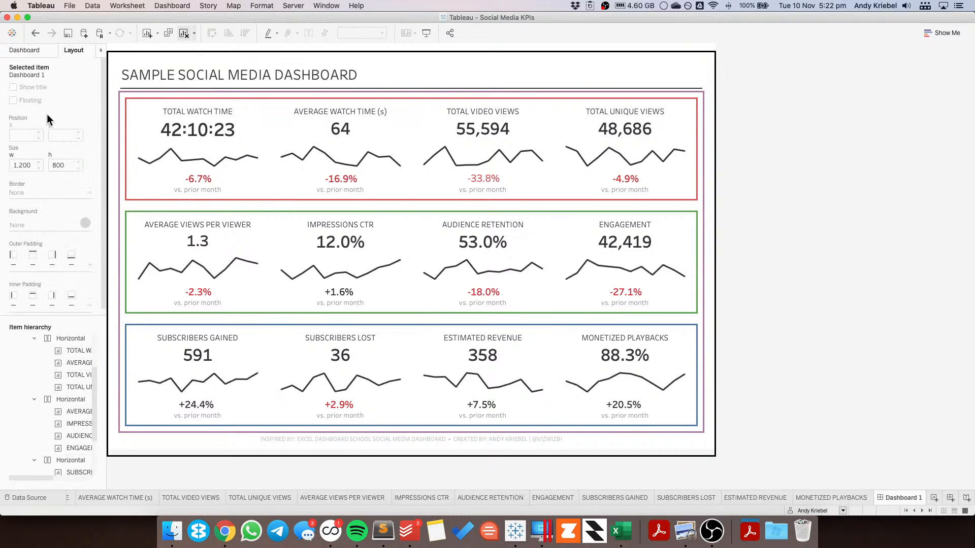
Step: Set the dashboard's default shading to a light gray
{"action": "left_click", "coordinate": [268, 6]}
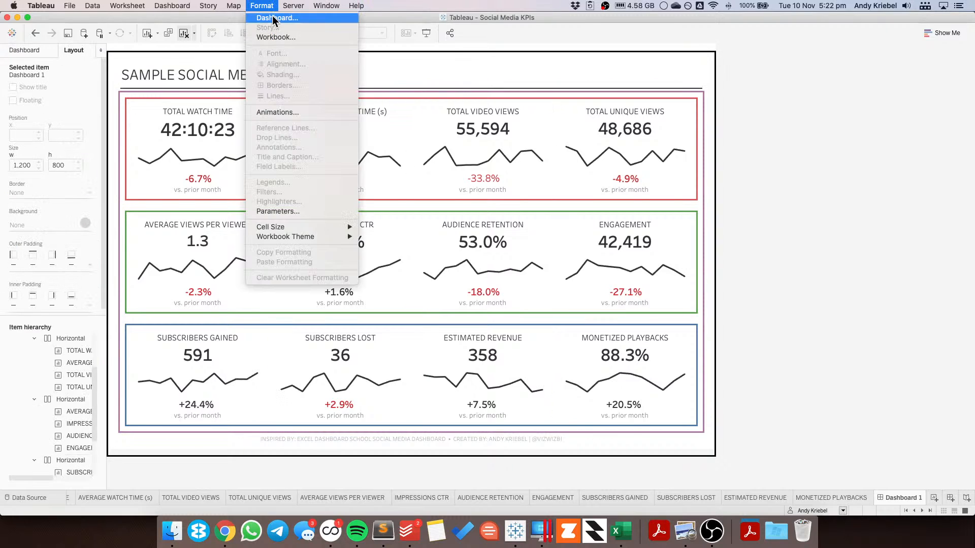
{"action": "left_click", "coordinate": [272, 15]}
{"action": "left_click", "coordinate": [68, 83]}
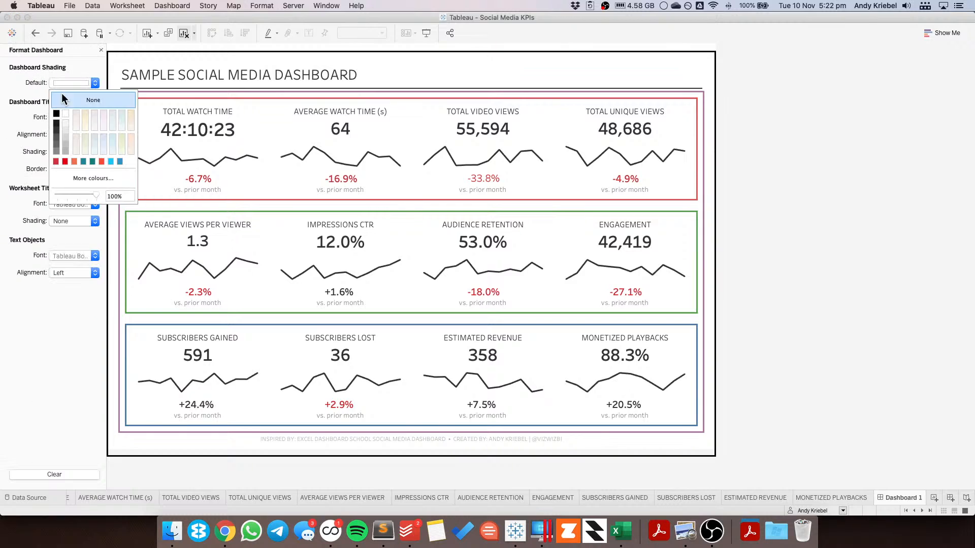
{"action": "left_click", "coordinate": [66, 120]}
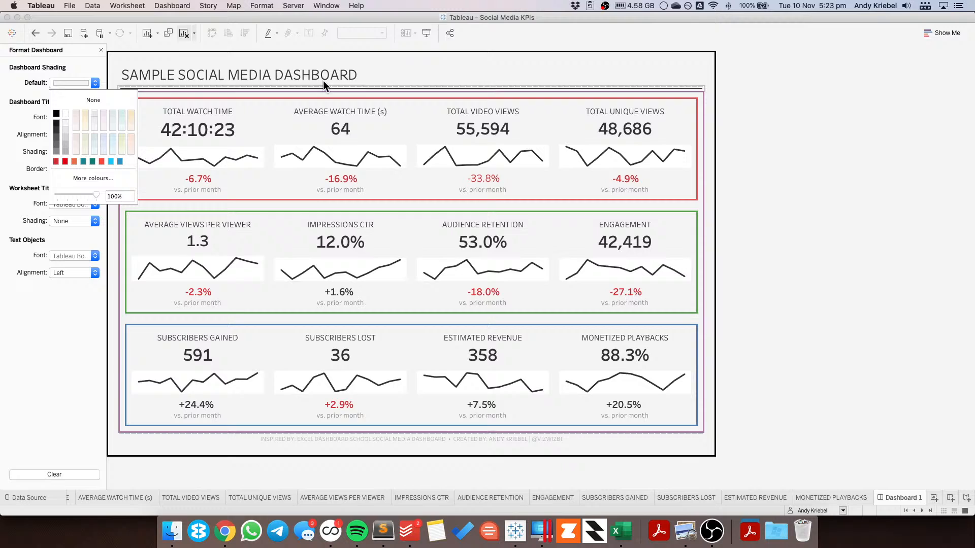
Step: Set the outer vertical container's inner padding to 0 and its outer padding to 20 on all sides
{"action": "left_click", "coordinate": [374, 79]}
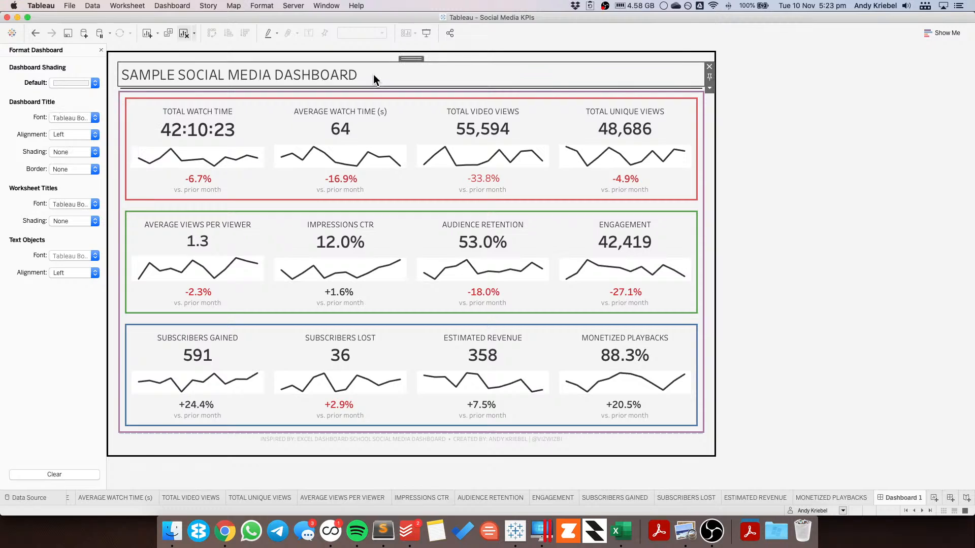
{"action": "double_click", "coordinate": [414, 57]}
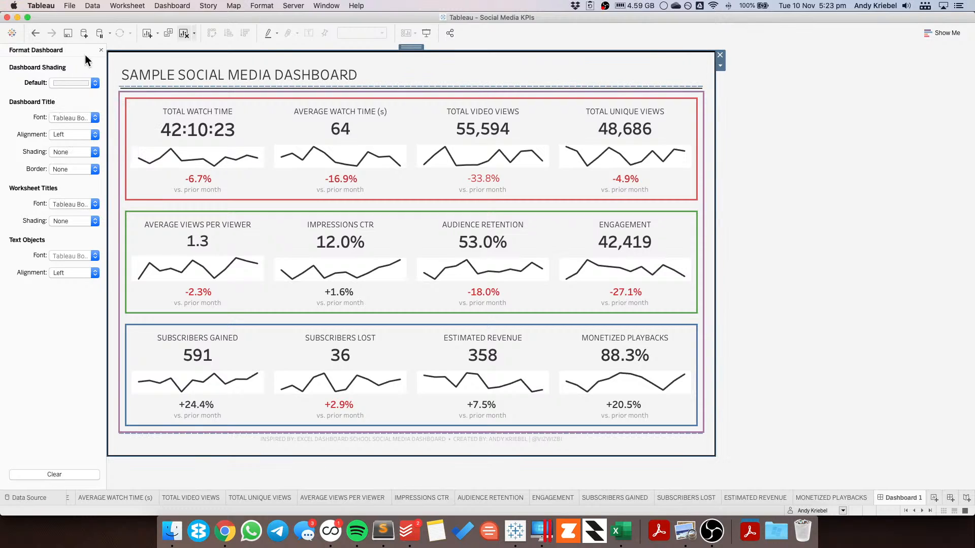
{"action": "left_click", "coordinate": [102, 49]}
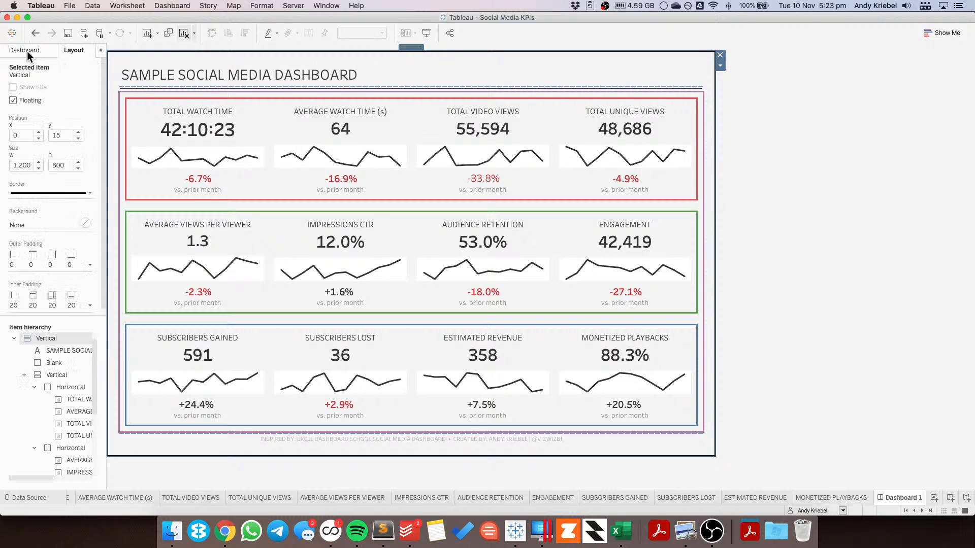
{"action": "left_click", "coordinate": [35, 309]}
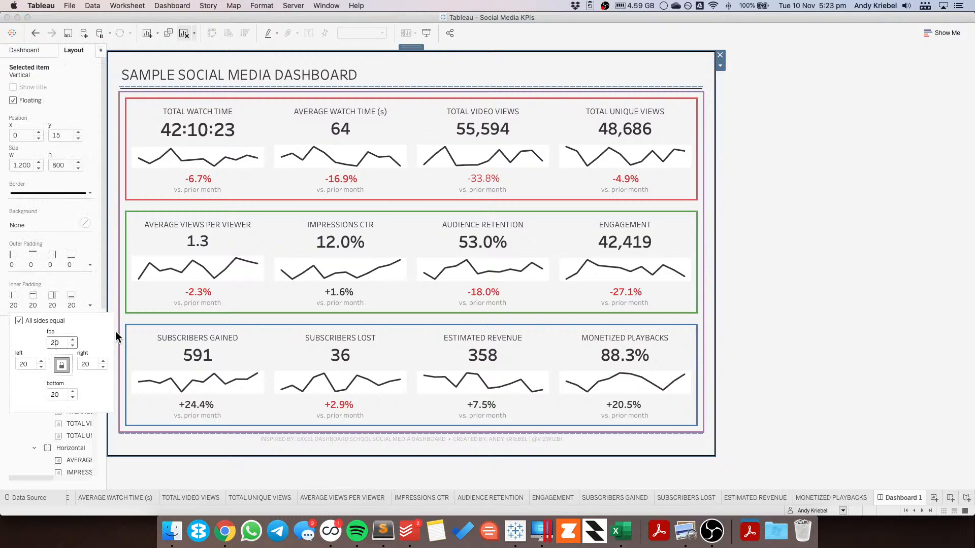
{"action": "key", "text": "BackSpace"}
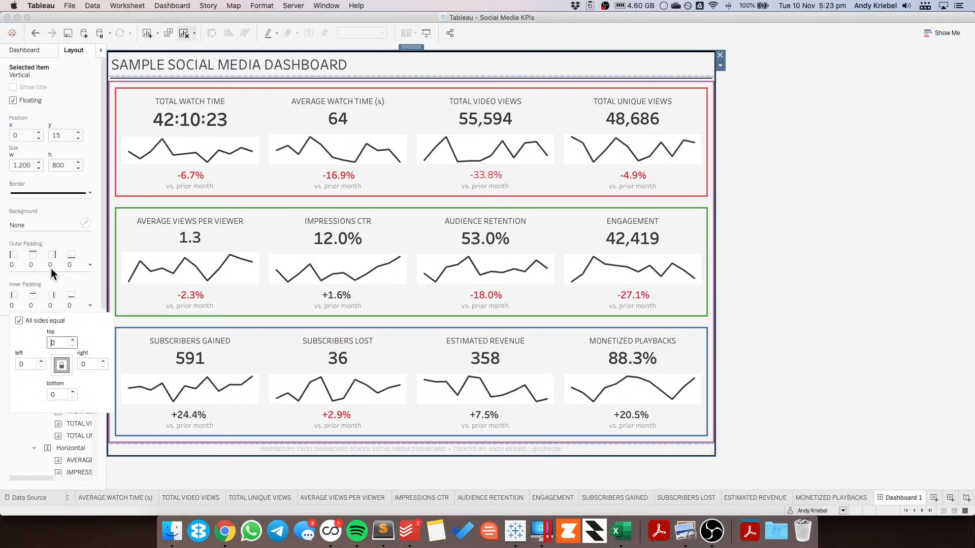
{"action": "left_click", "coordinate": [47, 269]}
{"action": "left_click", "coordinate": [51, 299]}
{"action": "type", "text": "2"}
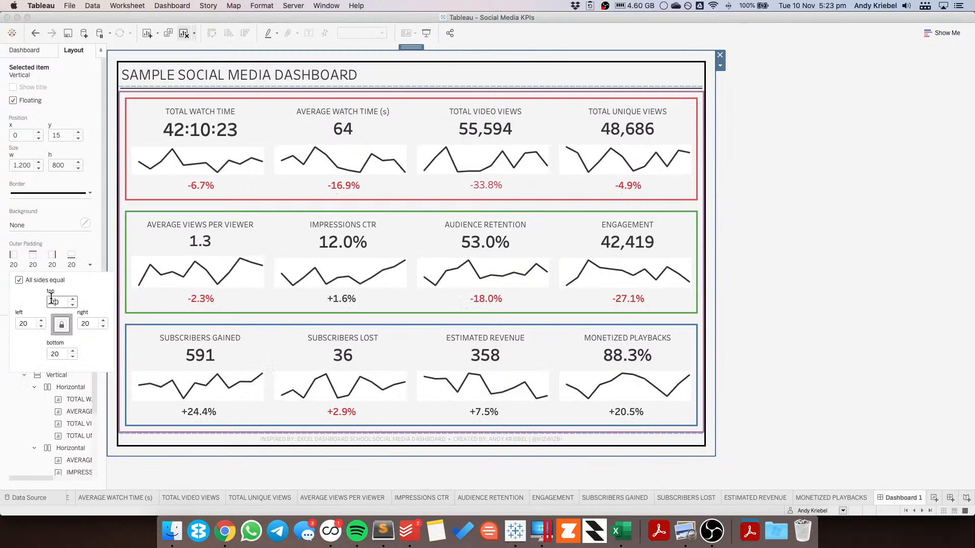
{"action": "left_click", "coordinate": [886, 193]}
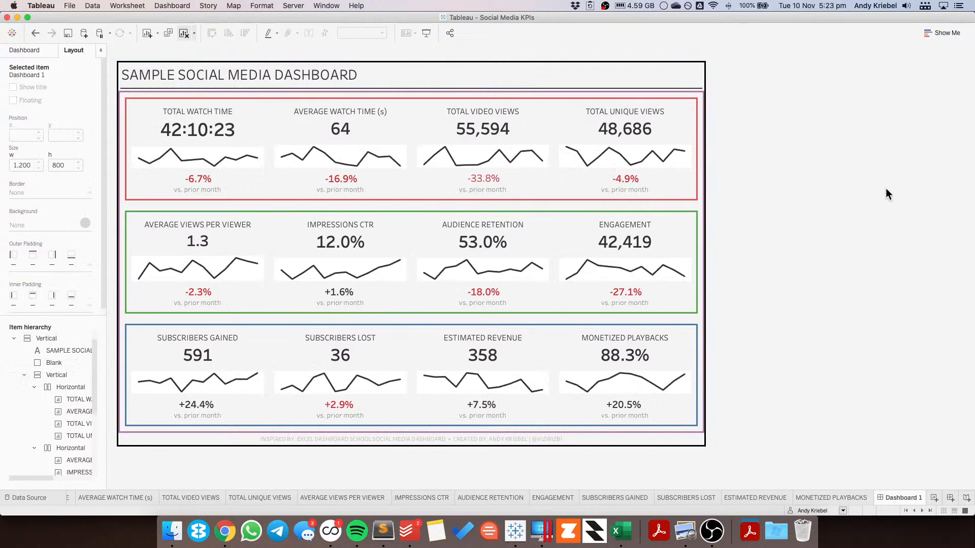
Step: Set the dashboard title's background to white
{"action": "left_click", "coordinate": [404, 72]}
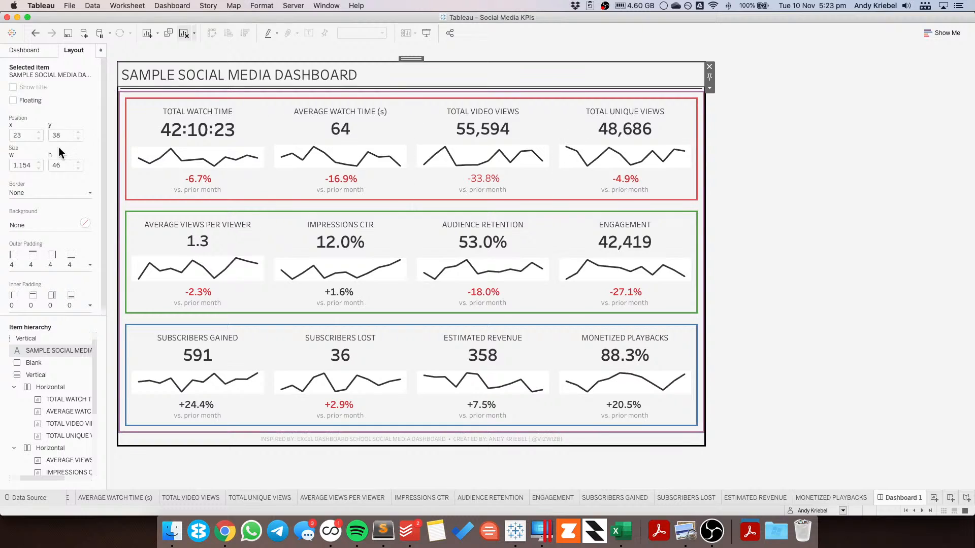
{"action": "left_click", "coordinate": [26, 226]}
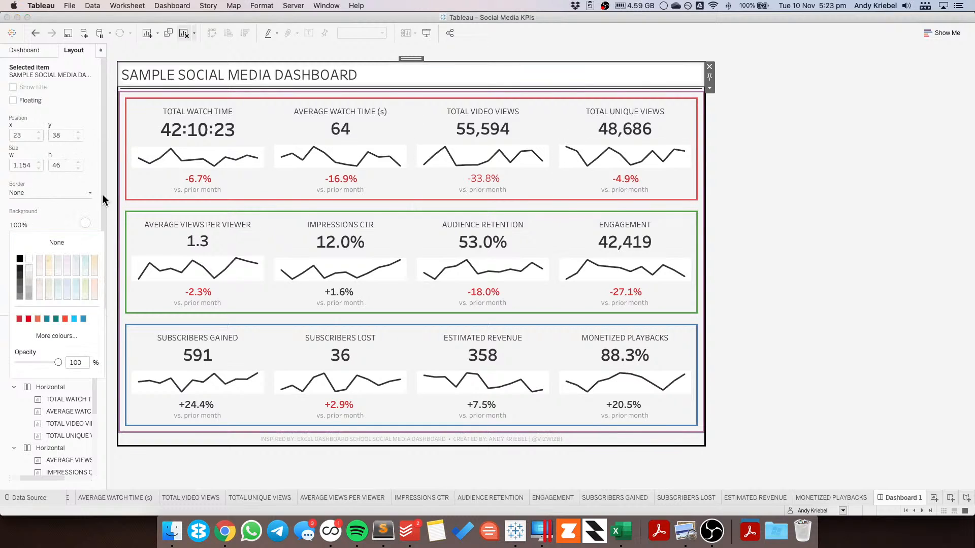
{"action": "left_click", "coordinate": [148, 90]}
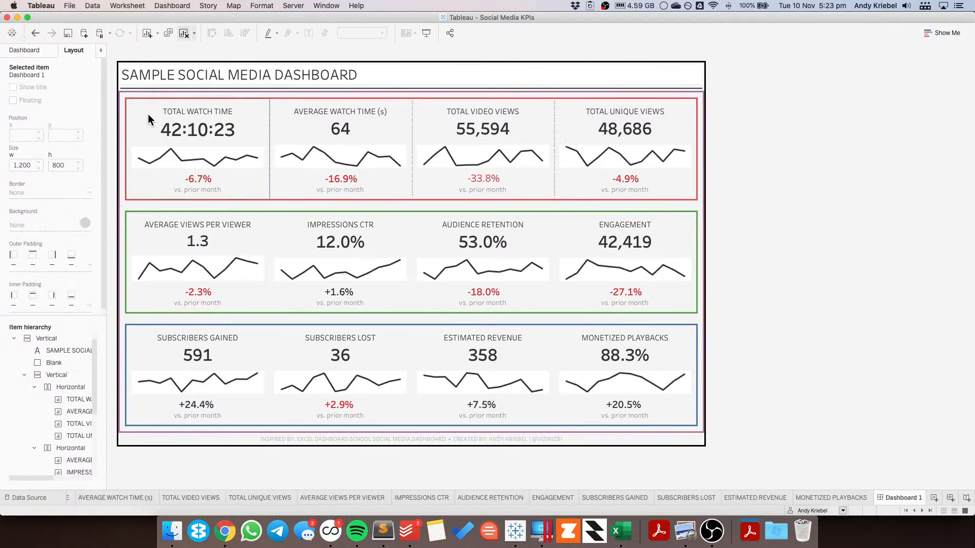
Step: Set the backgrounds of the Total Watch Time and Average Watch Time sheets to white
{"action": "left_click", "coordinate": [148, 119]}
{"action": "left_click", "coordinate": [29, 224]}
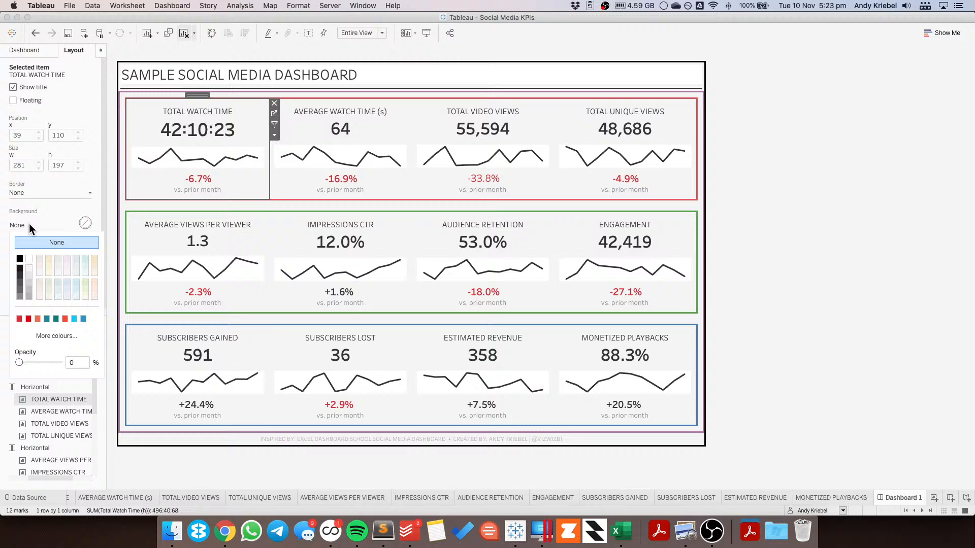
{"action": "left_click", "coordinate": [29, 253]}
{"action": "left_click", "coordinate": [336, 122]}
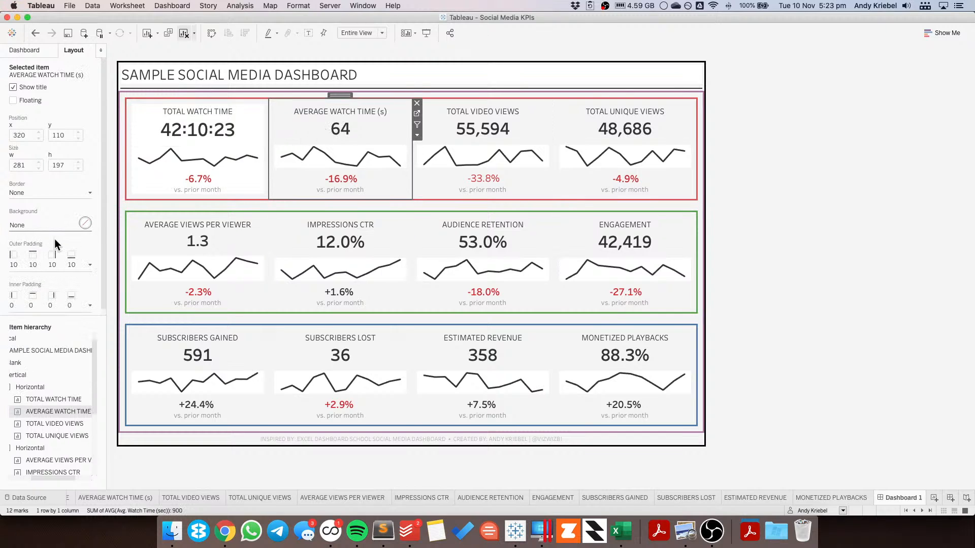
{"action": "left_click", "coordinate": [33, 225]}
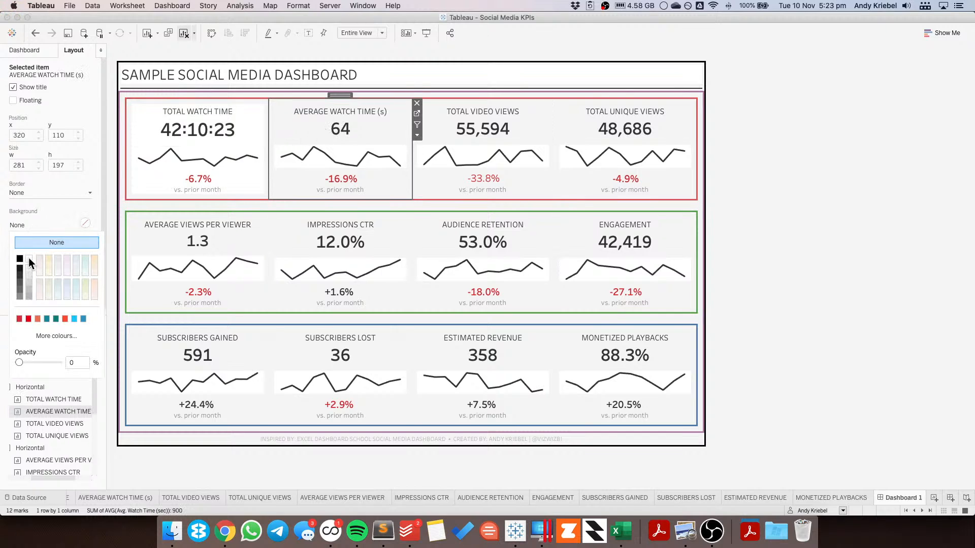
{"action": "left_click", "coordinate": [29, 257]}
Step: Set the backgrounds of the Total Video Views and Total Unique Views sheets to white
{"action": "left_click", "coordinate": [487, 129]}
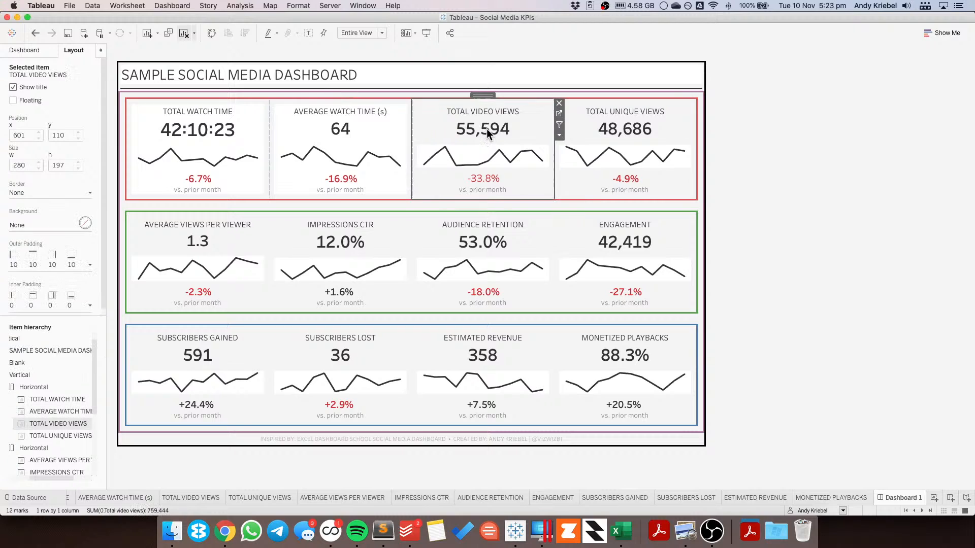
{"action": "left_click", "coordinate": [38, 225]}
{"action": "left_click", "coordinate": [29, 256]}
{"action": "left_click", "coordinate": [609, 127]}
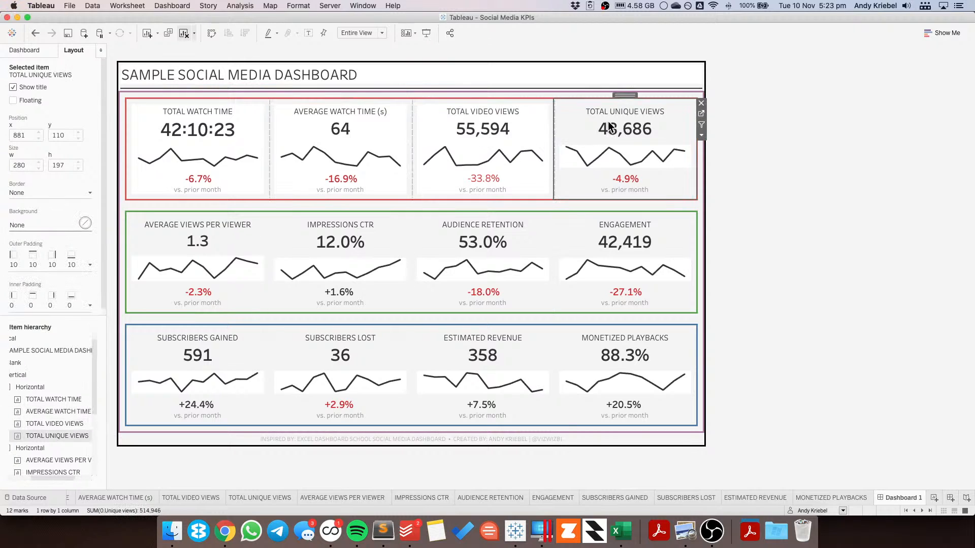
{"action": "left_click", "coordinate": [35, 227]}
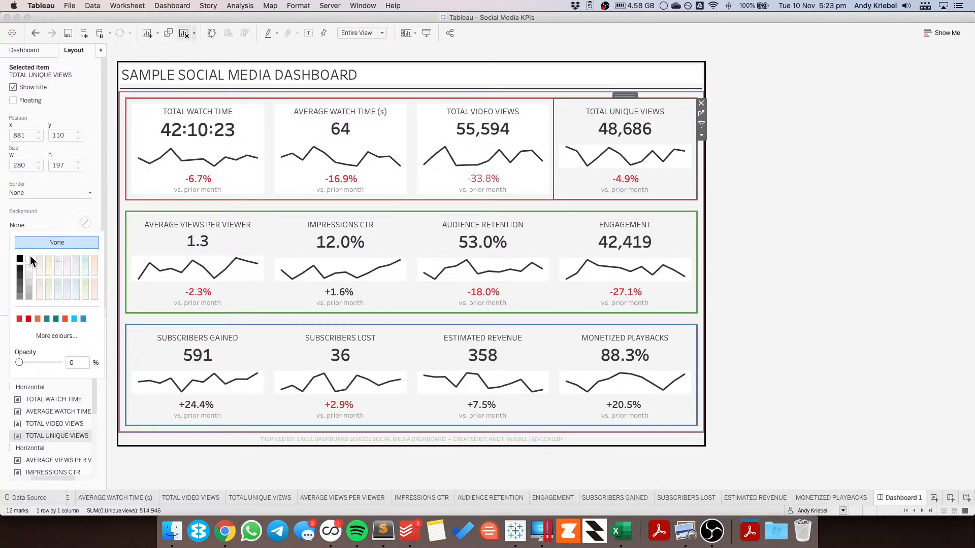
{"action": "left_click", "coordinate": [29, 255]}
Step: Set the backgrounds of the Average Views per Viewer and Impressions CTR sheets to white
{"action": "left_click", "coordinate": [163, 238]}
{"action": "left_click", "coordinate": [47, 226]}
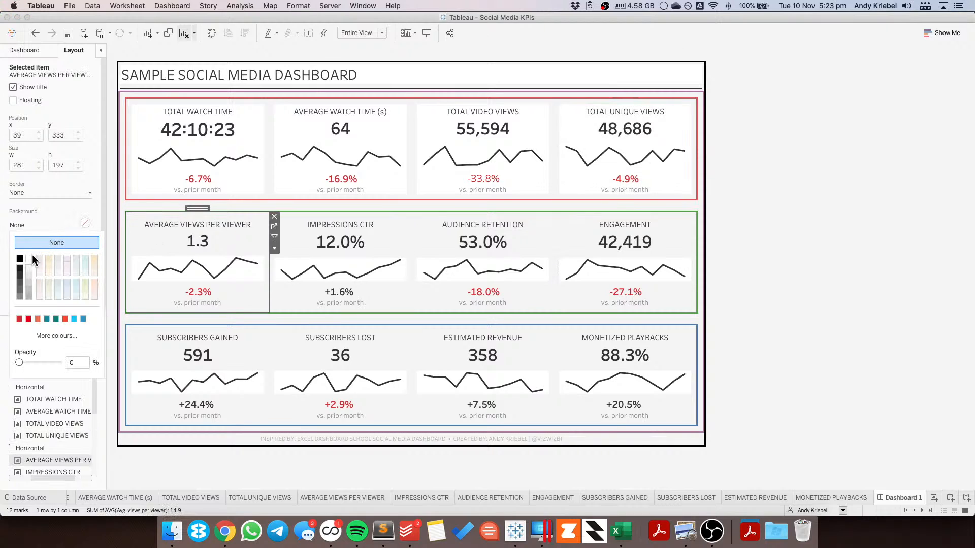
{"action": "left_click", "coordinate": [29, 255]}
{"action": "left_click", "coordinate": [335, 244]}
{"action": "left_click", "coordinate": [85, 221]}
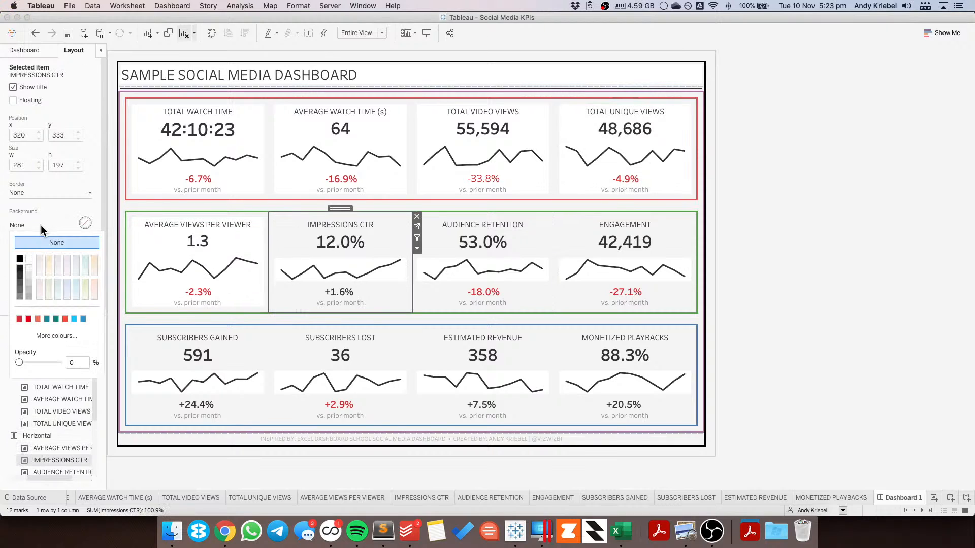
{"action": "left_click", "coordinate": [29, 257]}
Step: Set the backgrounds of the Audience Retention and Engagement sheets to white
{"action": "left_click", "coordinate": [464, 231]}
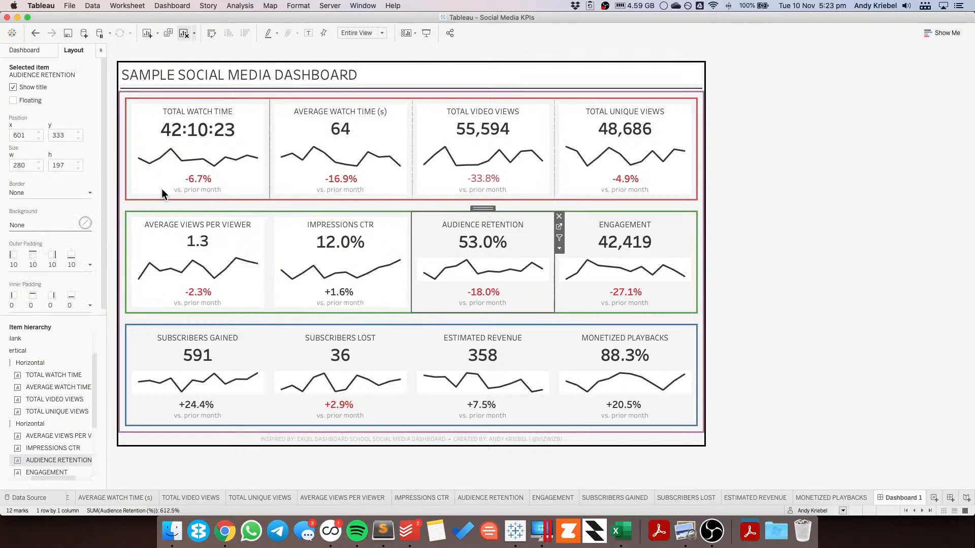
{"action": "left_click", "coordinate": [23, 226]}
{"action": "left_click", "coordinate": [29, 257]}
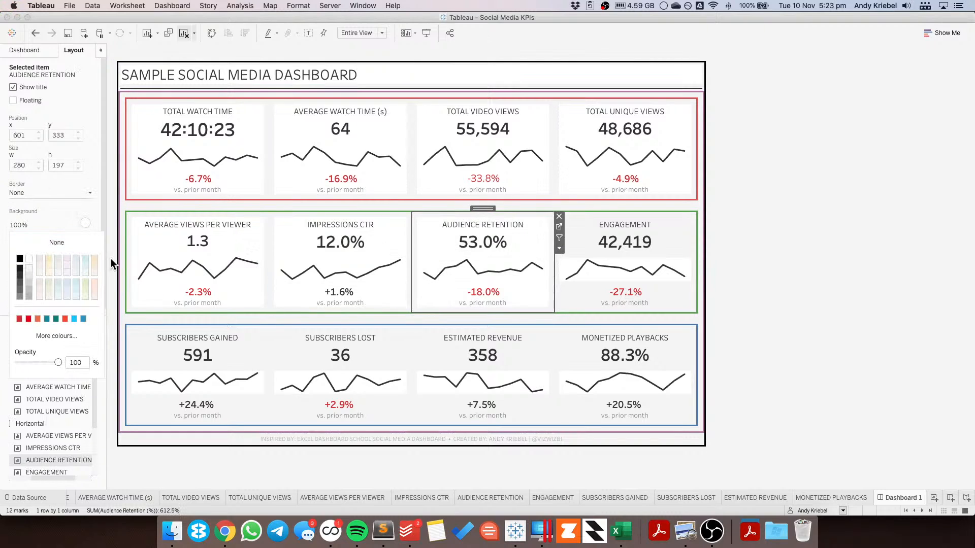
{"action": "left_click", "coordinate": [620, 228]}
{"action": "left_click", "coordinate": [29, 230]}
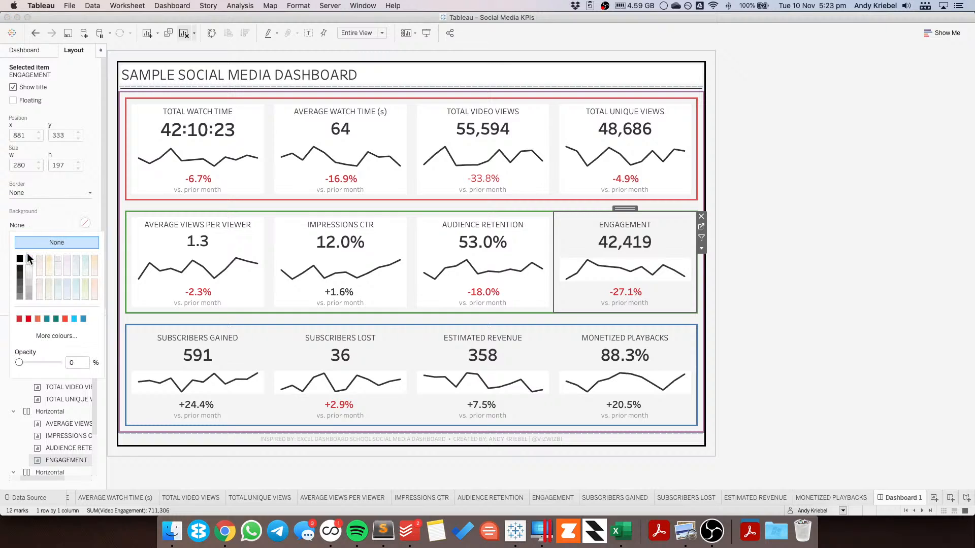
{"action": "left_click", "coordinate": [28, 257]}
{"action": "left_click", "coordinate": [145, 336]}
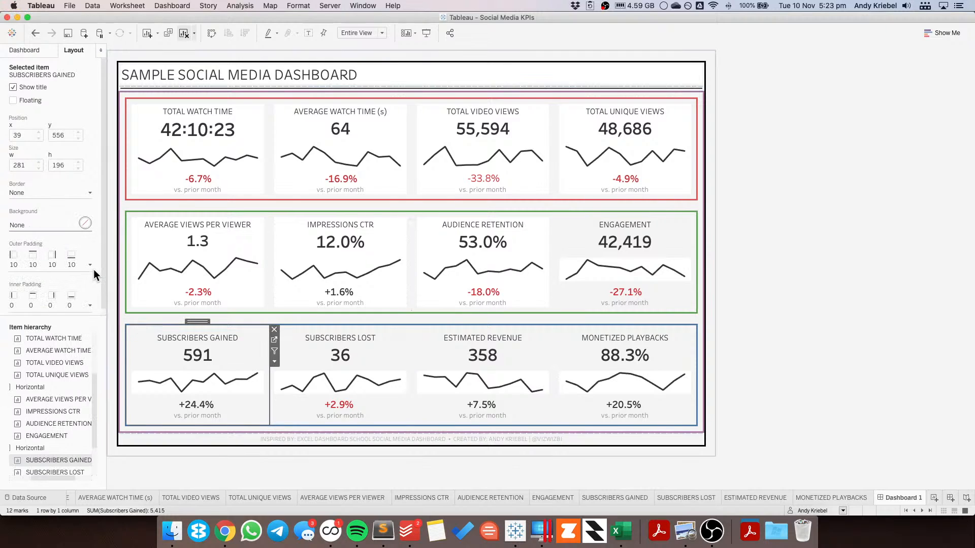
{"action": "left_click", "coordinate": [585, 238]}
{"action": "left_click", "coordinate": [29, 229]}
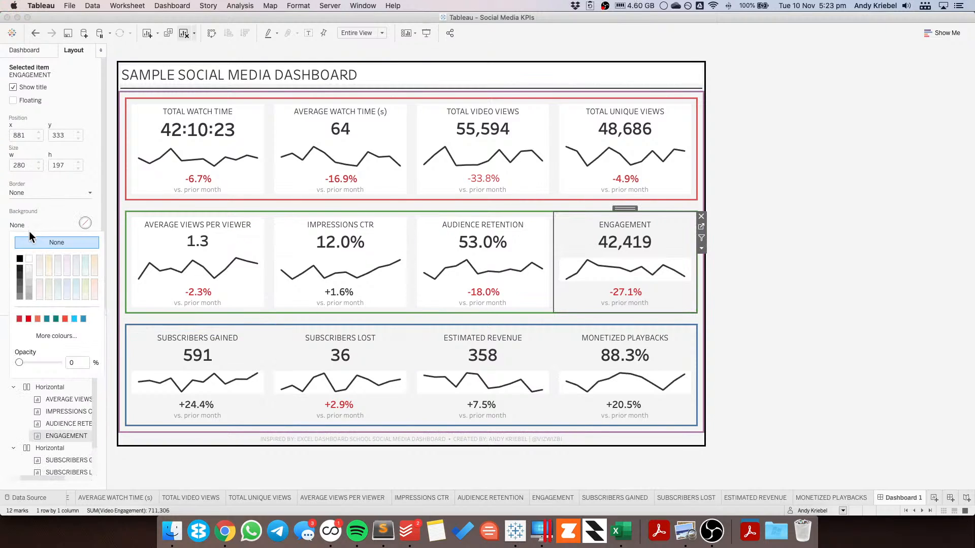
{"action": "left_click", "coordinate": [28, 257]}
Step: Set the backgrounds of the Subscribers Gained and Subscribers Lost sheets to white
{"action": "left_click", "coordinate": [142, 331]}
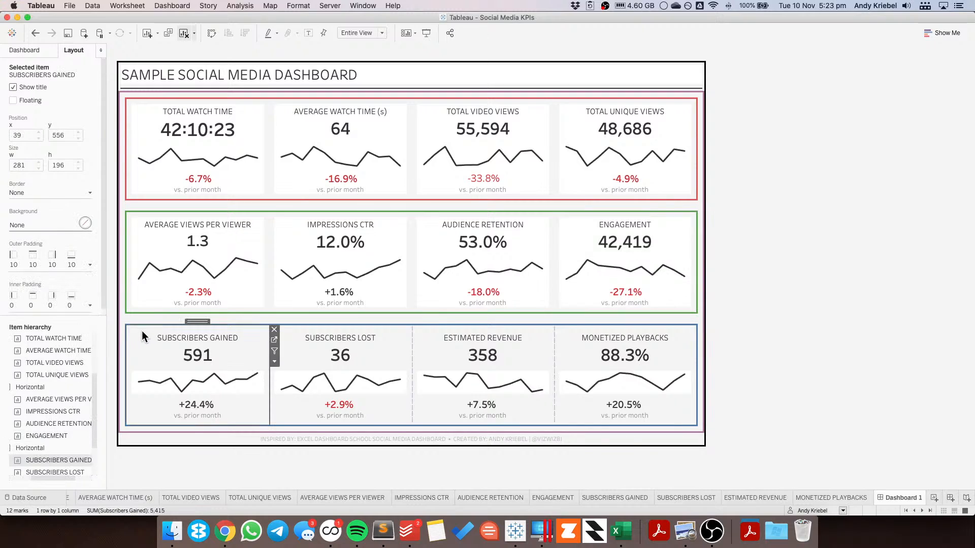
{"action": "left_click", "coordinate": [31, 225]}
{"action": "left_click", "coordinate": [29, 255]}
{"action": "left_click", "coordinate": [303, 336]}
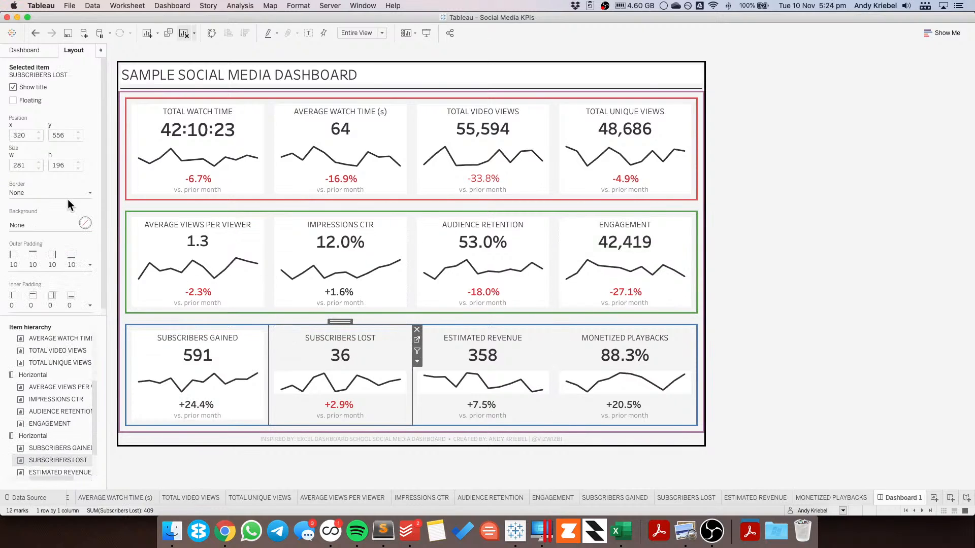
{"action": "left_click", "coordinate": [26, 226]}
{"action": "left_click", "coordinate": [29, 254]}
Step: Set the backgrounds of the Estimated Revenue and Monetized Playbacks sheets to white
{"action": "left_click", "coordinate": [489, 342]}
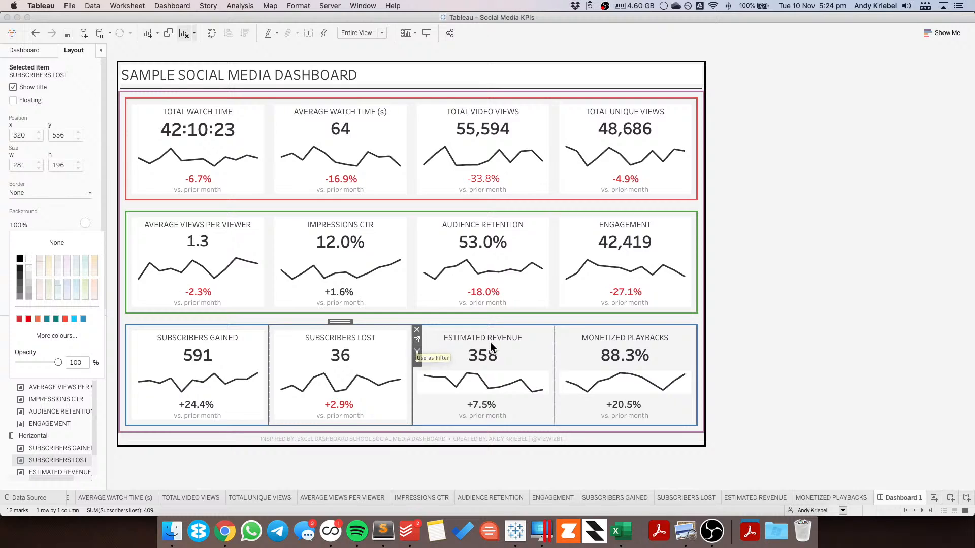
{"action": "left_click", "coordinate": [21, 229]}
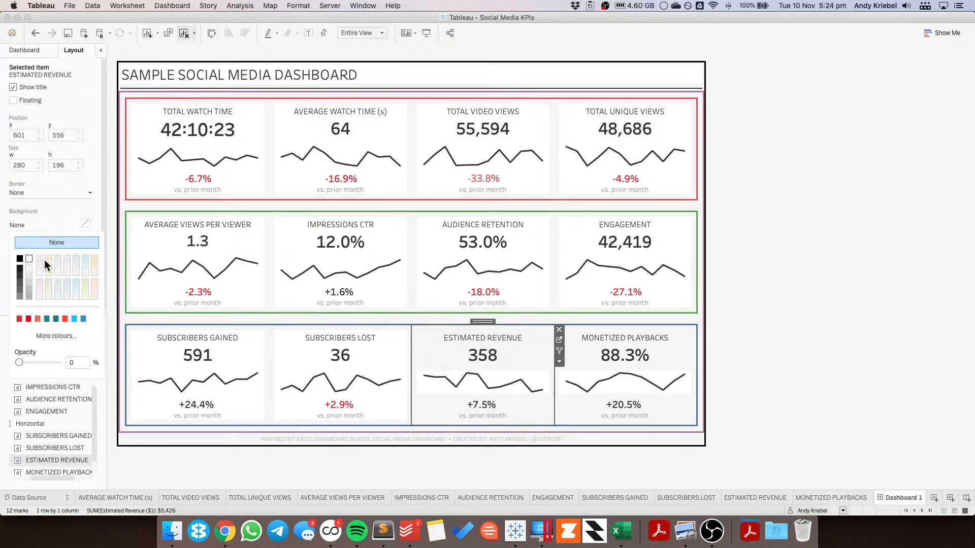
{"action": "left_click", "coordinate": [29, 259]}
{"action": "left_click", "coordinate": [646, 384]}
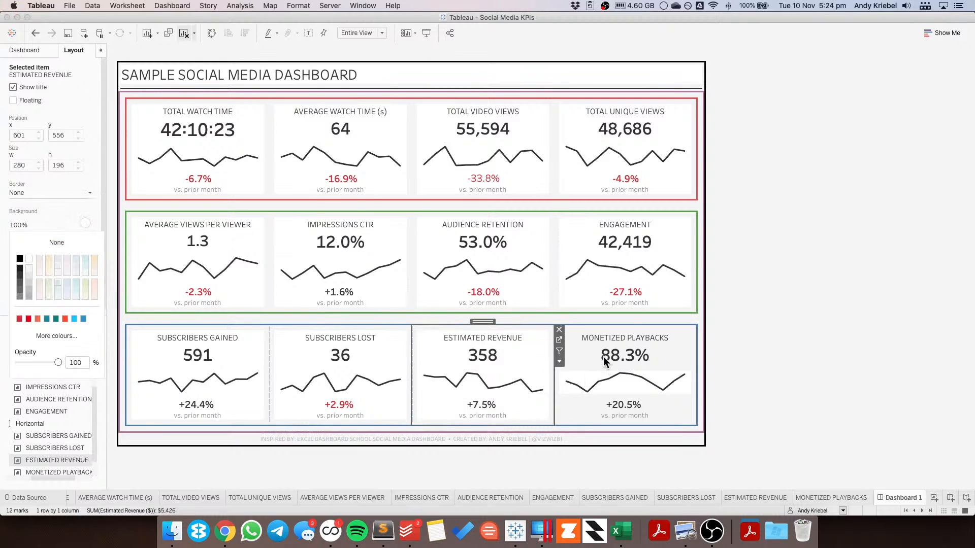
{"action": "left_click", "coordinate": [36, 226]}
{"action": "left_click", "coordinate": [29, 259]}
{"action": "left_click", "coordinate": [888, 266]}
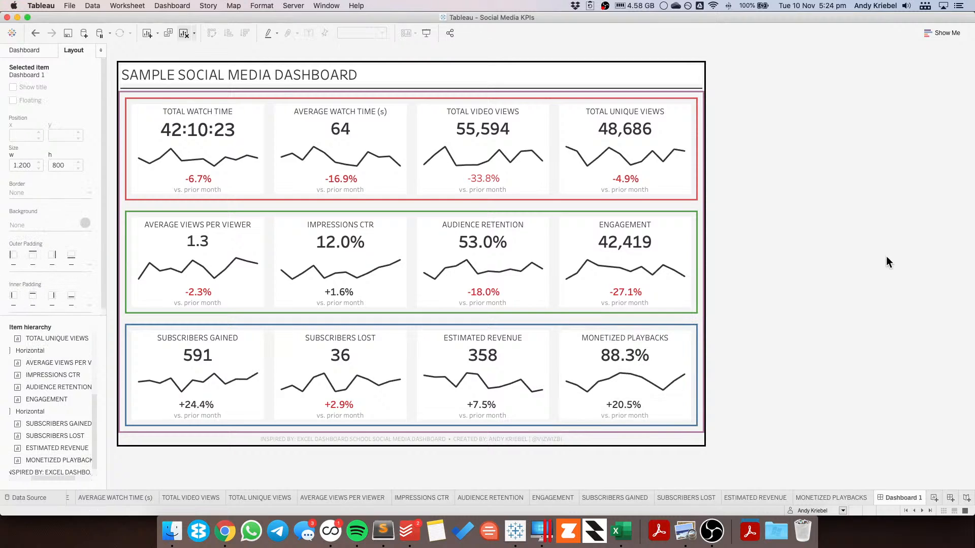
Step: Remove the border from the first KPI row's horizontal container
{"action": "left_click", "coordinate": [412, 93]}
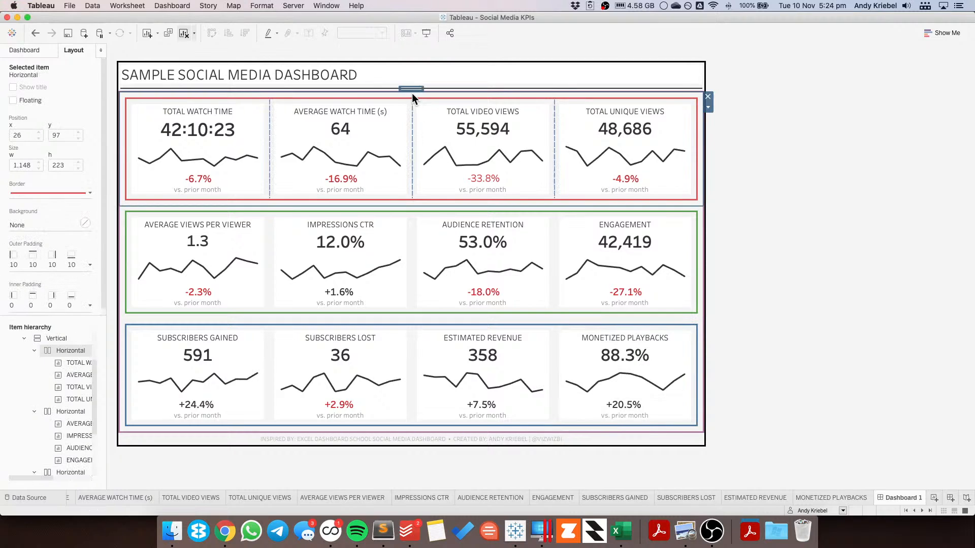
{"action": "left_click", "coordinate": [42, 193]}
{"action": "left_click", "coordinate": [51, 210]}
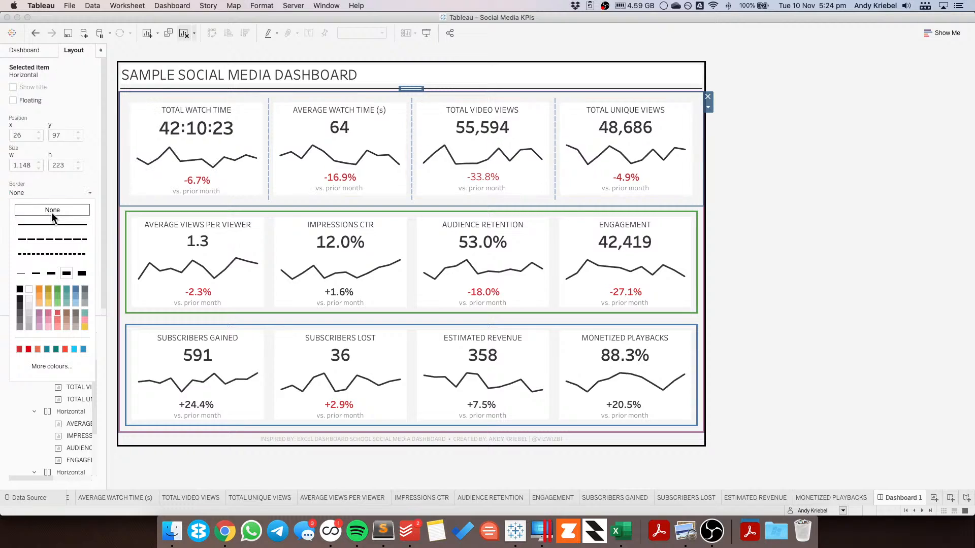
Step: Remove the border from the second KPI row's horizontal container
{"action": "left_click", "coordinate": [127, 212]}
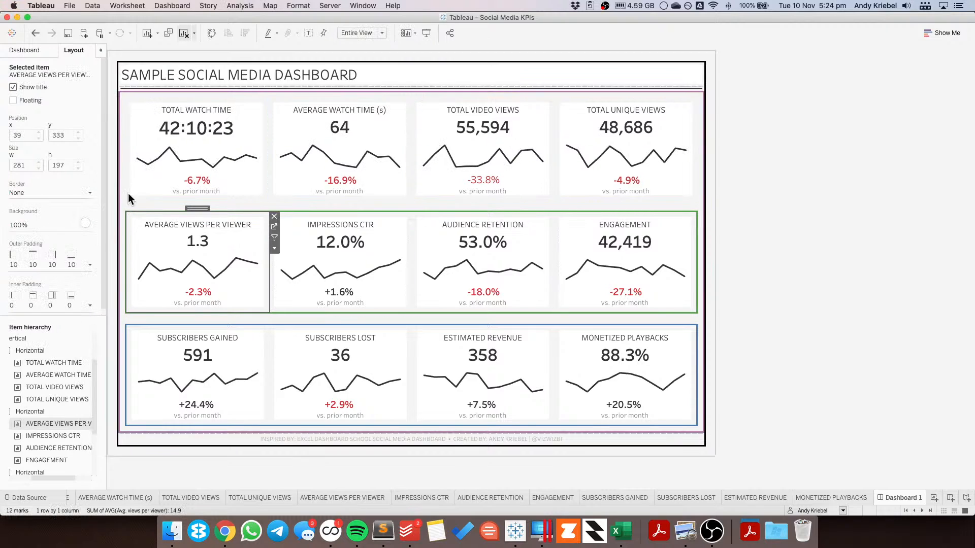
{"action": "left_click", "coordinate": [41, 349]}
{"action": "left_click", "coordinate": [54, 407]}
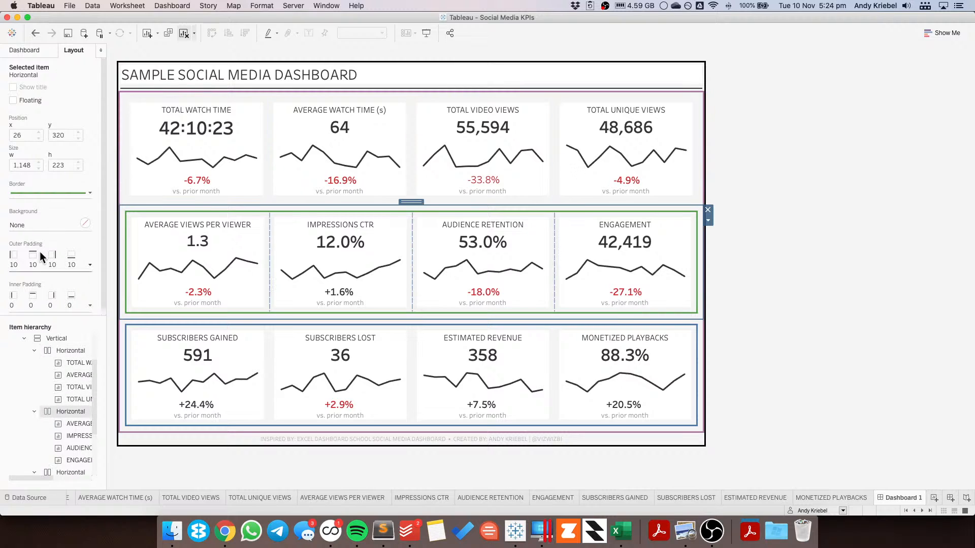
{"action": "left_click", "coordinate": [36, 192]}
{"action": "left_click", "coordinate": [37, 209]}
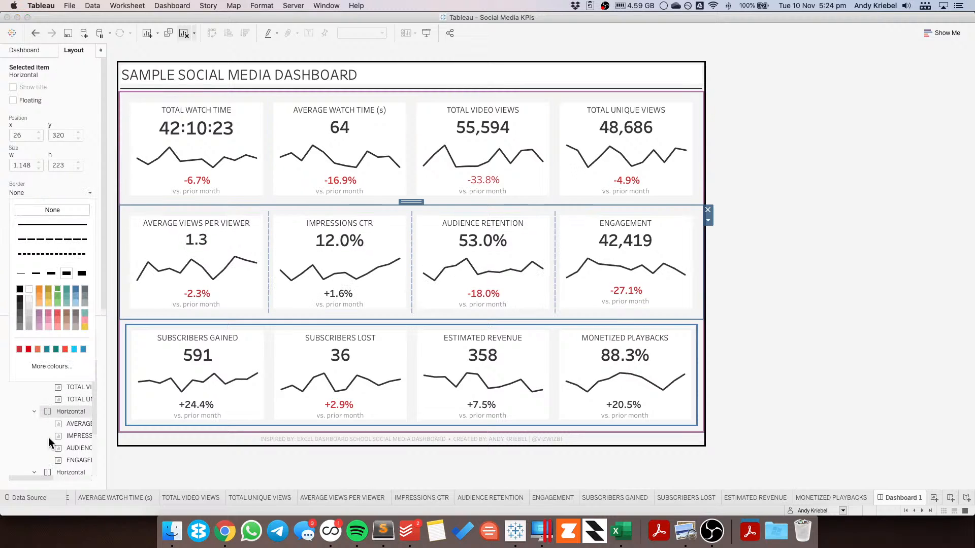
Step: Remove the border from the third KPI row's horizontal container
{"action": "left_click", "coordinate": [60, 471]}
{"action": "left_click", "coordinate": [39, 194]}
{"action": "left_click", "coordinate": [41, 209]}
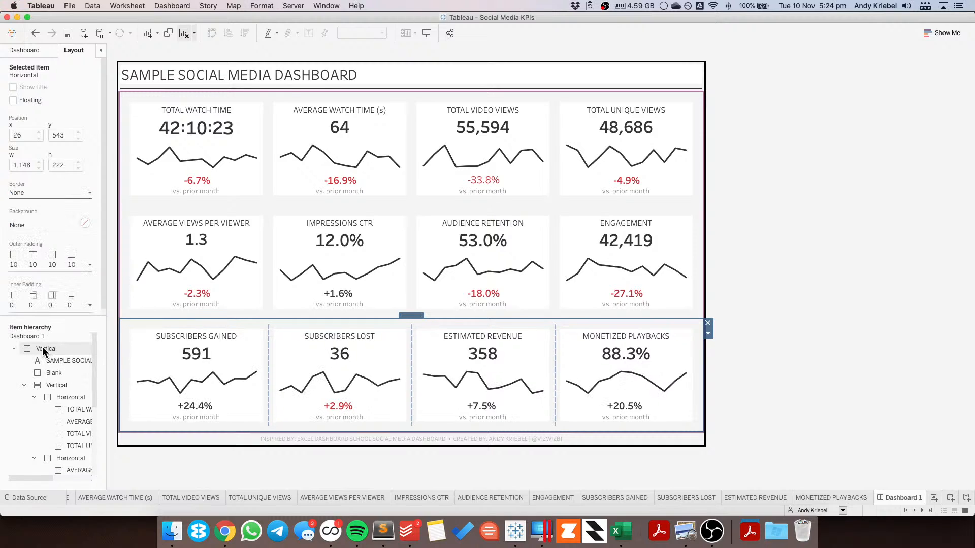
Step: Remove the border from the inner vertical container holding the KPI rows
{"action": "left_click", "coordinate": [50, 384]}
{"action": "left_click", "coordinate": [41, 194]}
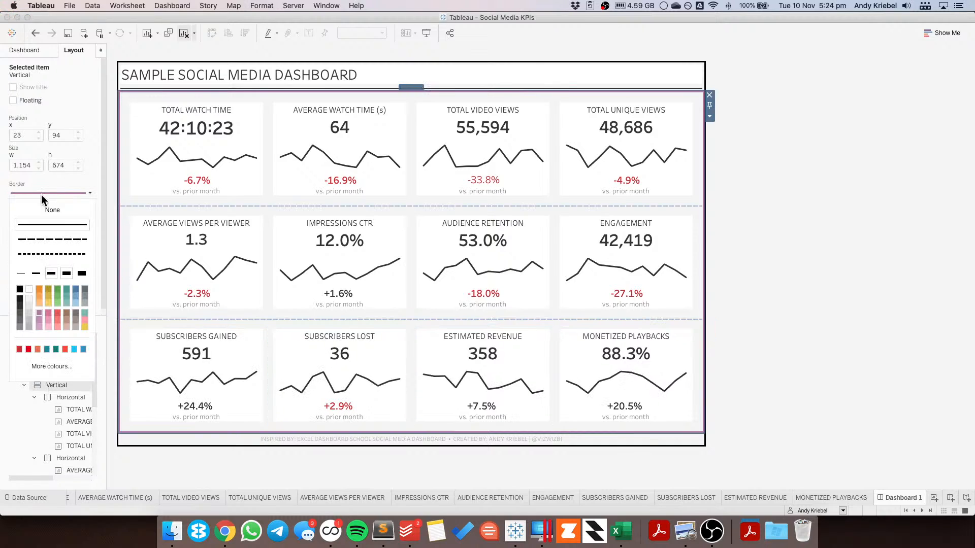
{"action": "left_click", "coordinate": [40, 207]}
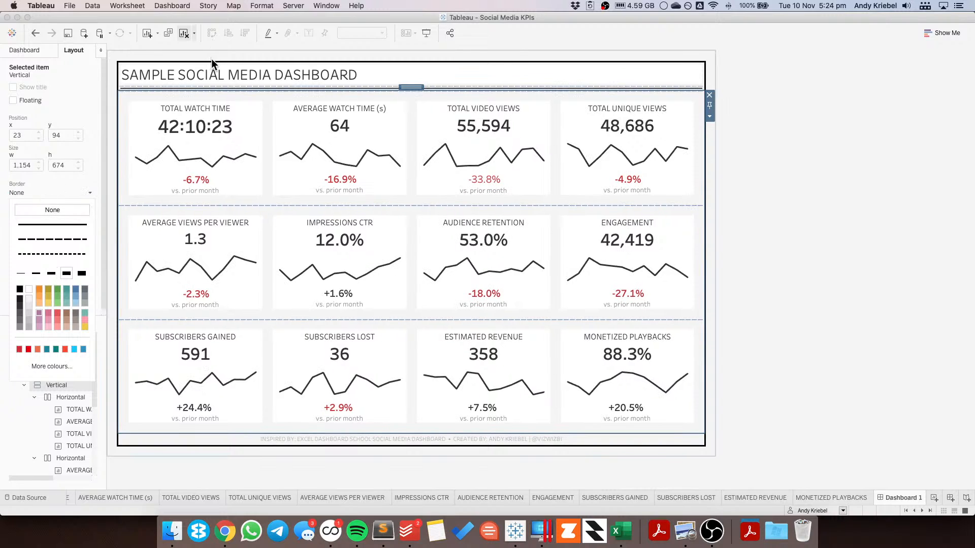
Step: Remove the border from the outer floating vertical container
{"action": "left_click", "coordinate": [211, 58]}
{"action": "left_click", "coordinate": [48, 193]}
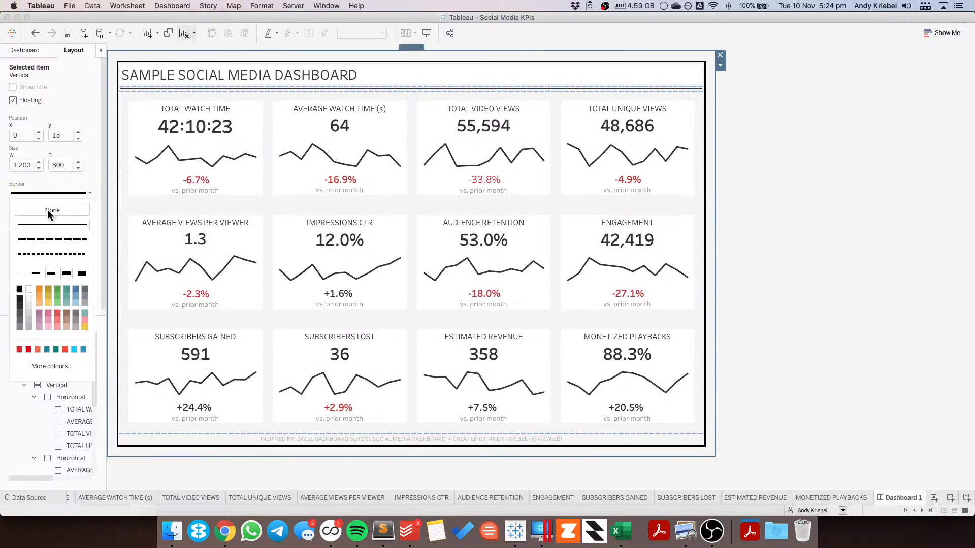
{"action": "left_click", "coordinate": [47, 210]}
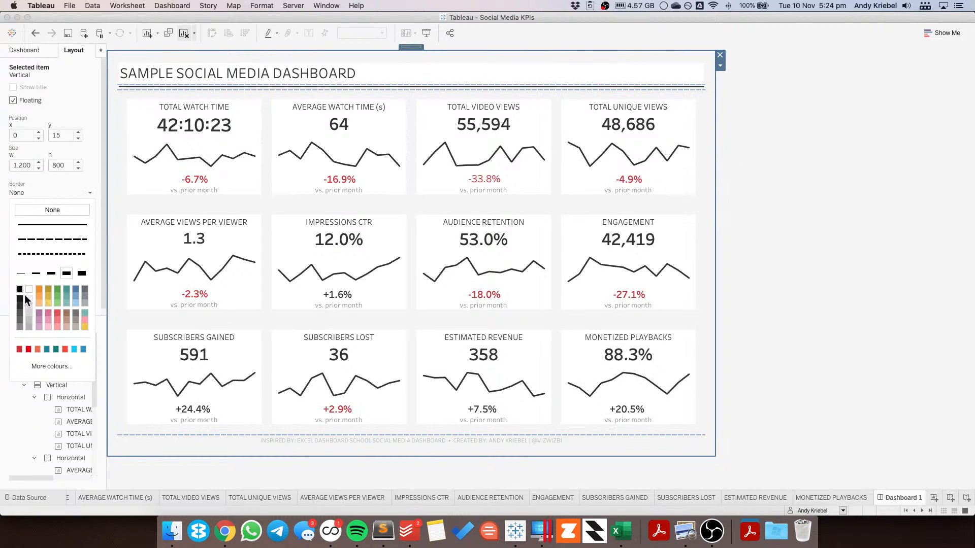
Step: Set the outer floating container's outer padding to 0 on all sides
{"action": "left_click", "coordinate": [58, 187]}
{"action": "left_click", "coordinate": [49, 261]}
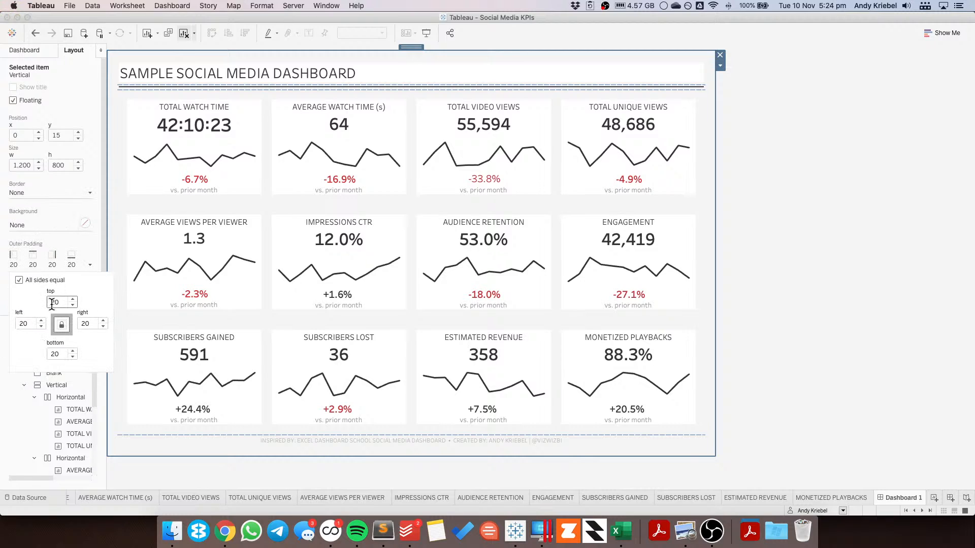
{"action": "scroll", "coordinate": [68, 306], "scroll_direction": "down", "scroll_amount": 20}
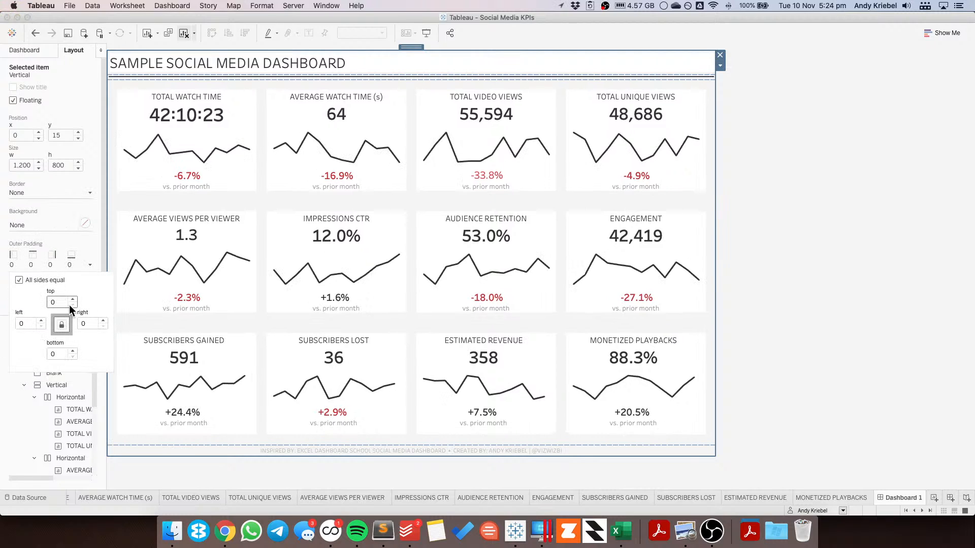
{"action": "left_click", "coordinate": [281, 66]}
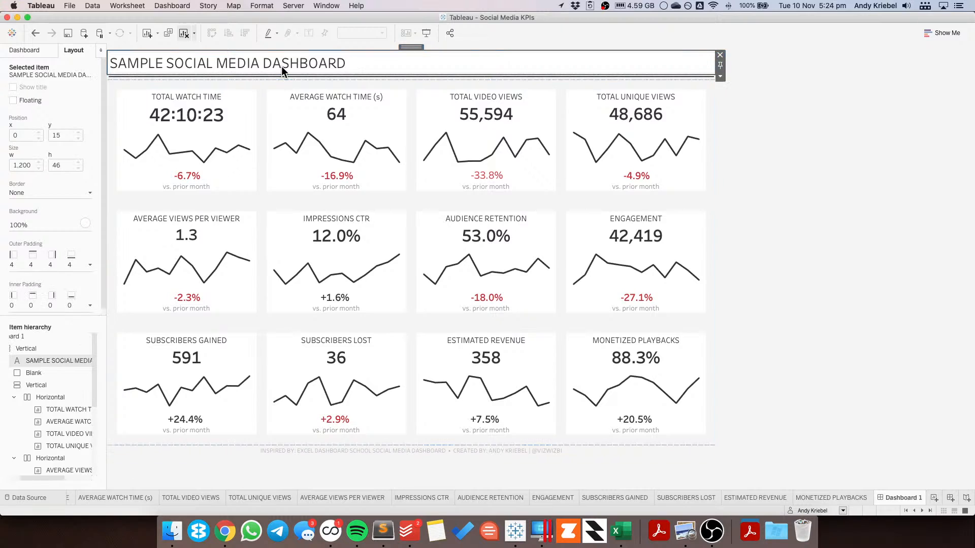
Step: Set the dashboard title's outer padding to 0 and its inner padding to 20 on all sides
{"action": "left_click", "coordinate": [43, 263]}
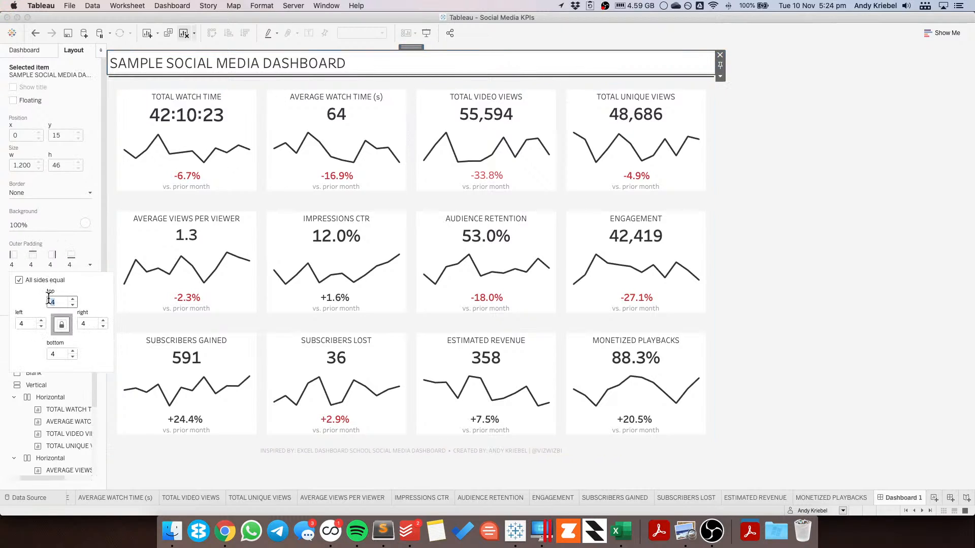
{"action": "type", "text": "0"}
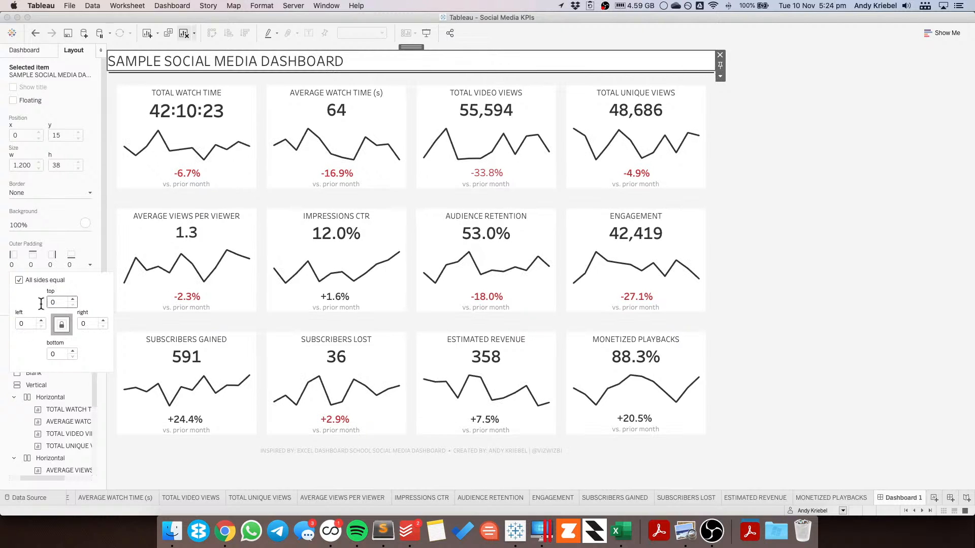
{"action": "left_click", "coordinate": [35, 304]}
{"action": "type", "text": "20"}
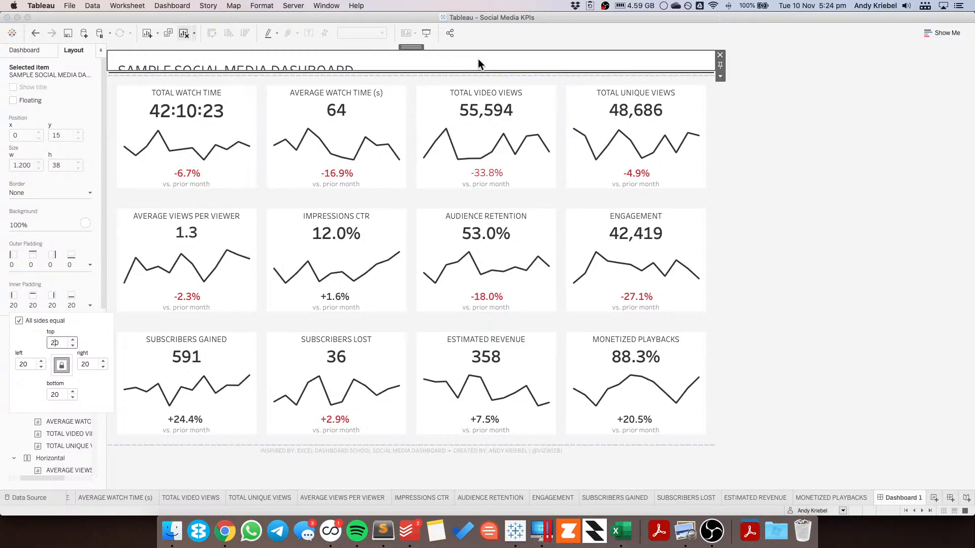
Step: Enlarge the title object's height to about 64 px
{"action": "left_click", "coordinate": [452, 70]}
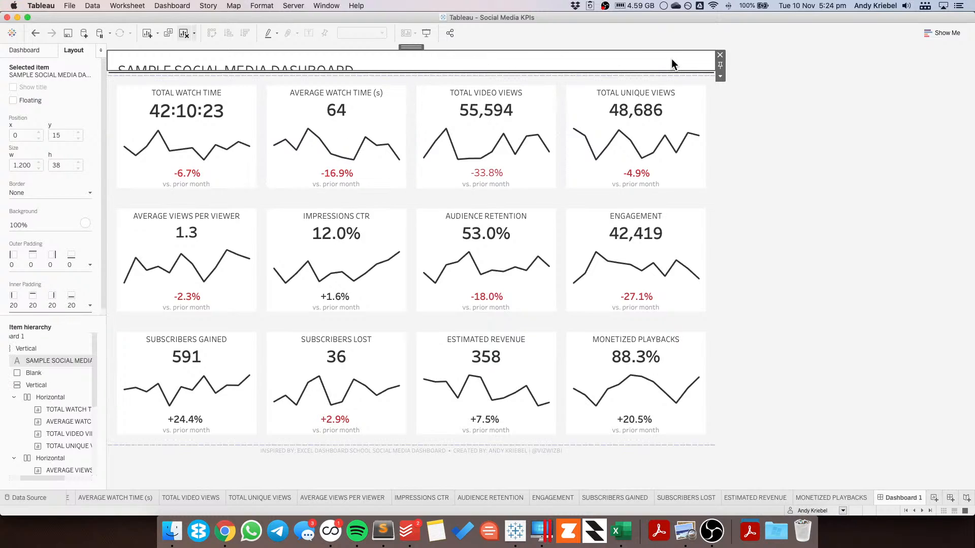
{"action": "left_click_drag", "start_coordinate": [666, 71], "coordinate": [666, 83]}
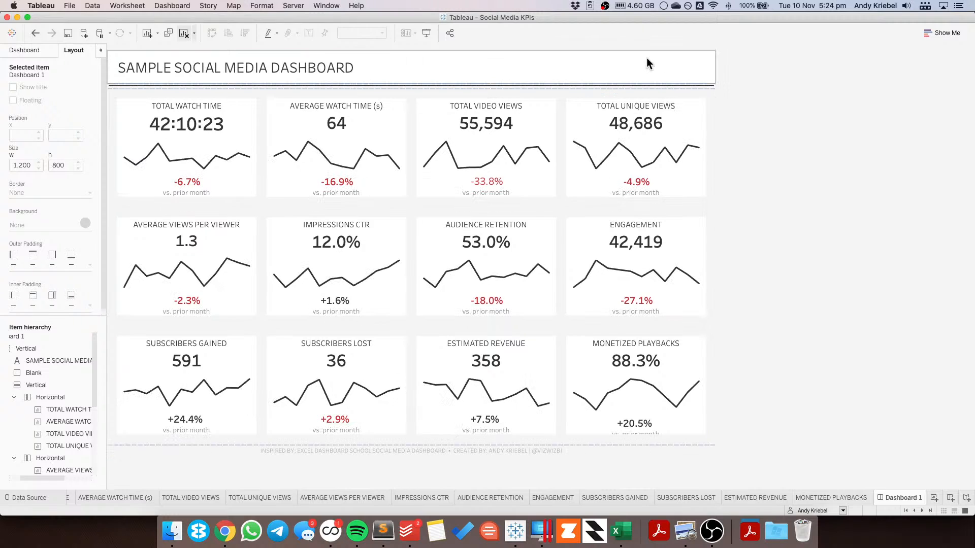
{"action": "left_click", "coordinate": [675, 69]}
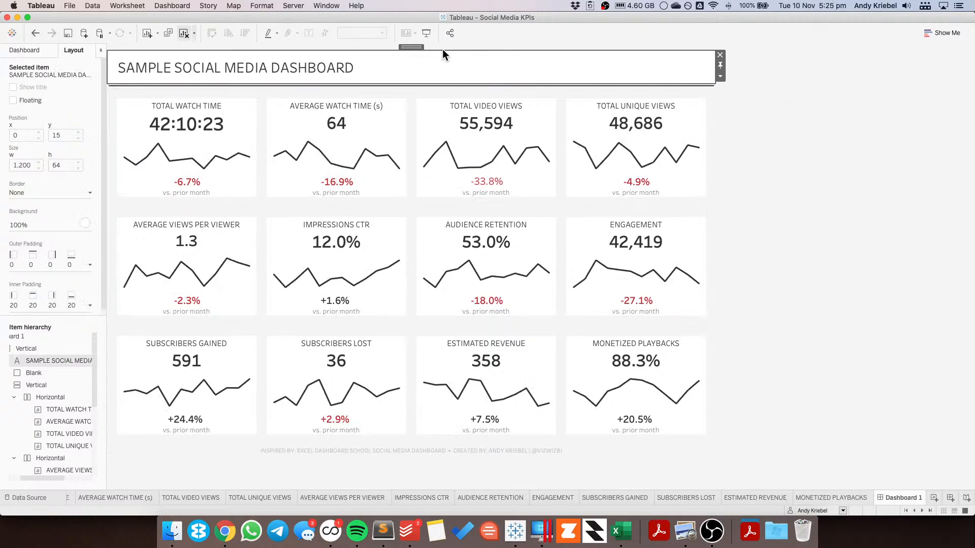
Step: Add a solid line border to the outer floating vertical container
{"action": "double_click", "coordinate": [411, 46]}
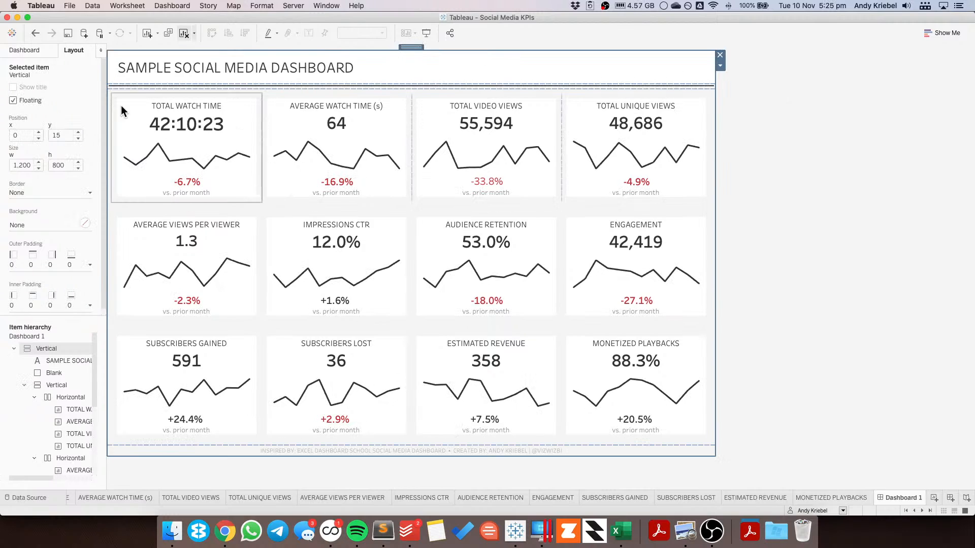
{"action": "left_click", "coordinate": [32, 220]}
{"action": "left_click", "coordinate": [31, 193]}
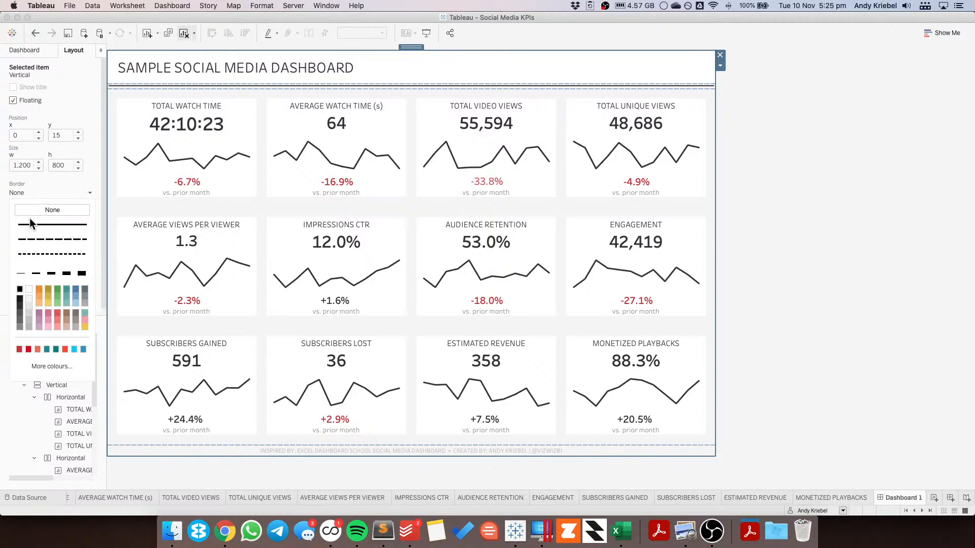
{"action": "left_click", "coordinate": [21, 285]}
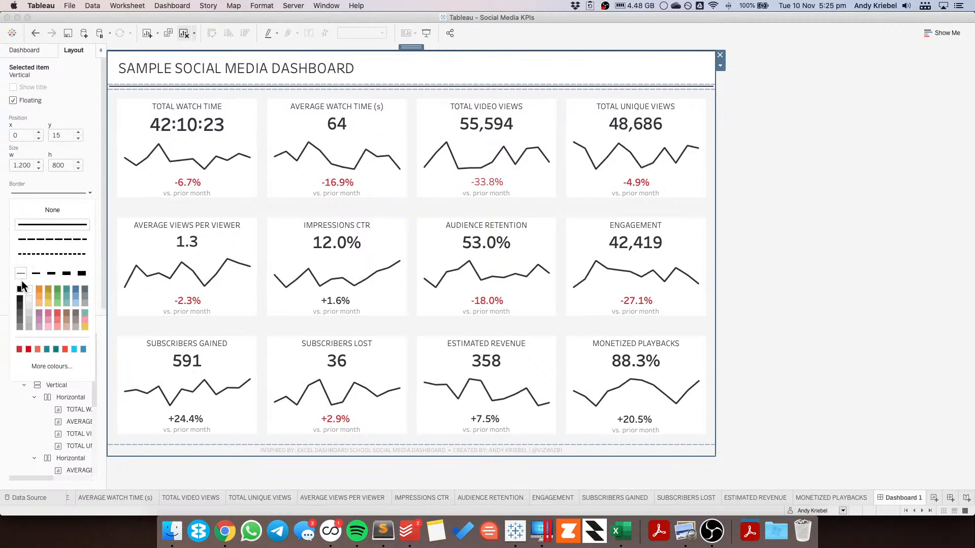
{"action": "left_click", "coordinate": [777, 260]}
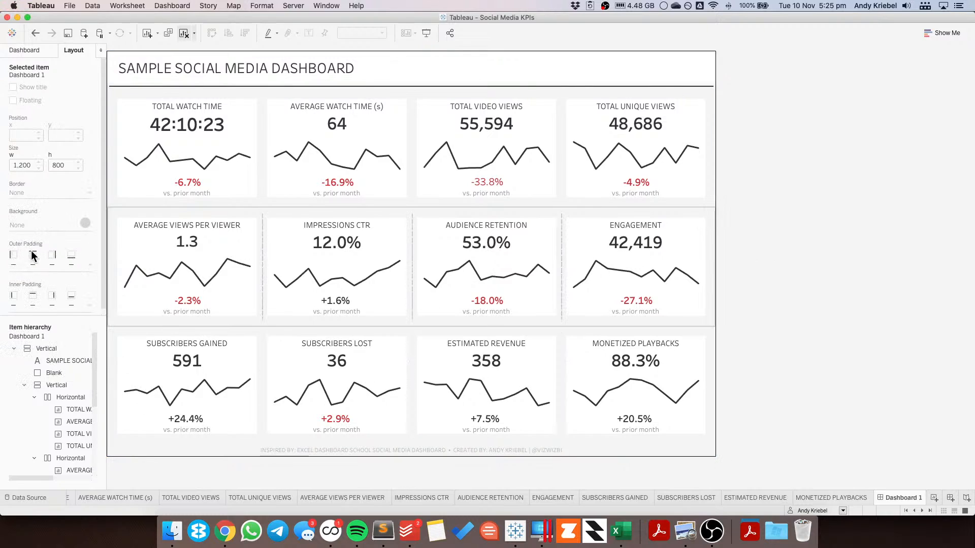
Step: Change the outer floating container's border colour to a dark grey
{"action": "left_click", "coordinate": [403, 51]}
{"action": "double_click", "coordinate": [406, 49]}
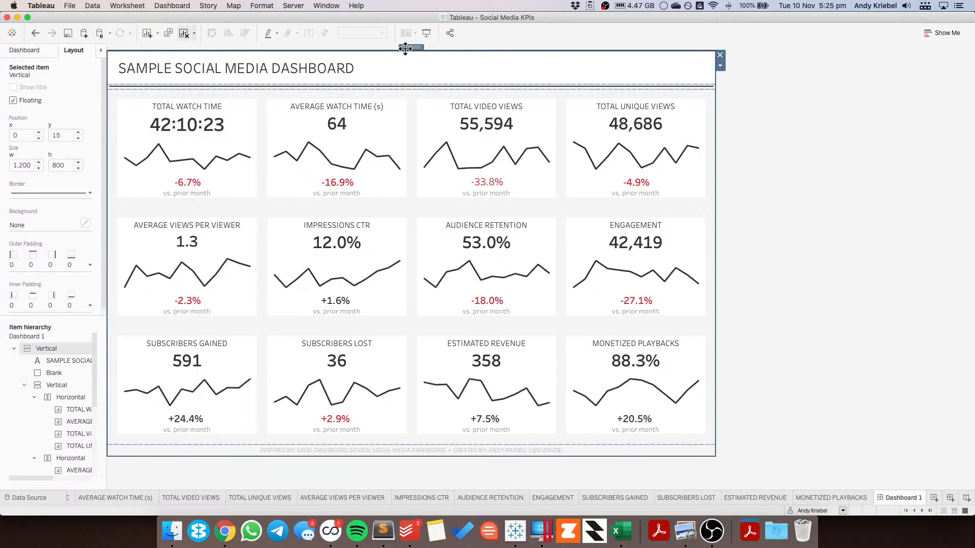
{"action": "left_click", "coordinate": [24, 193]}
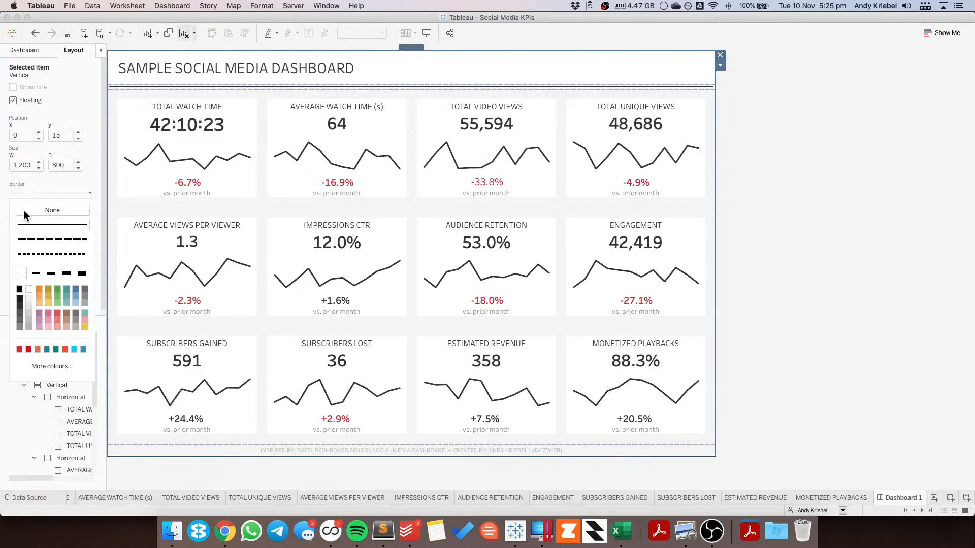
{"action": "left_click", "coordinate": [20, 309]}
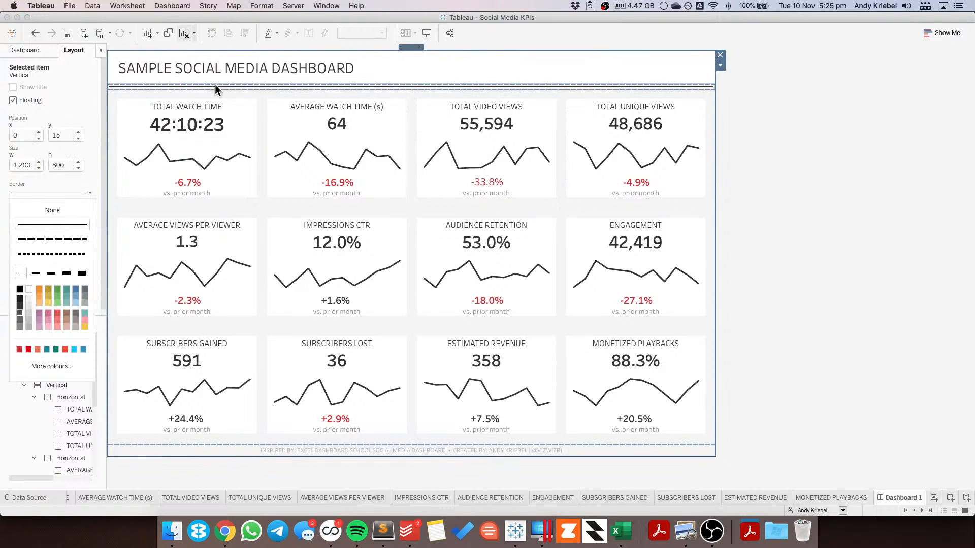
{"action": "left_click", "coordinate": [918, 186]}
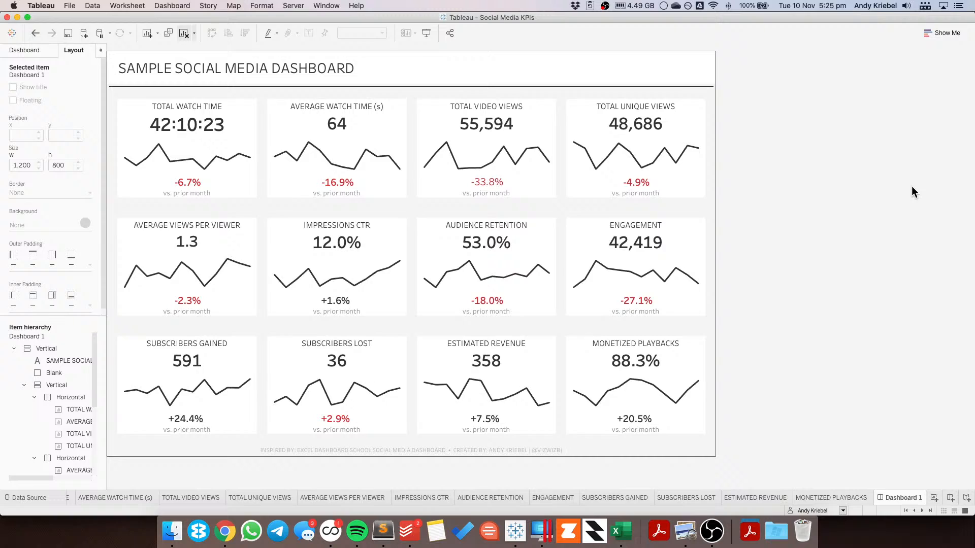
Step: Set the blank separator's outer padding to 0 on all sides
{"action": "left_click", "coordinate": [649, 86]}
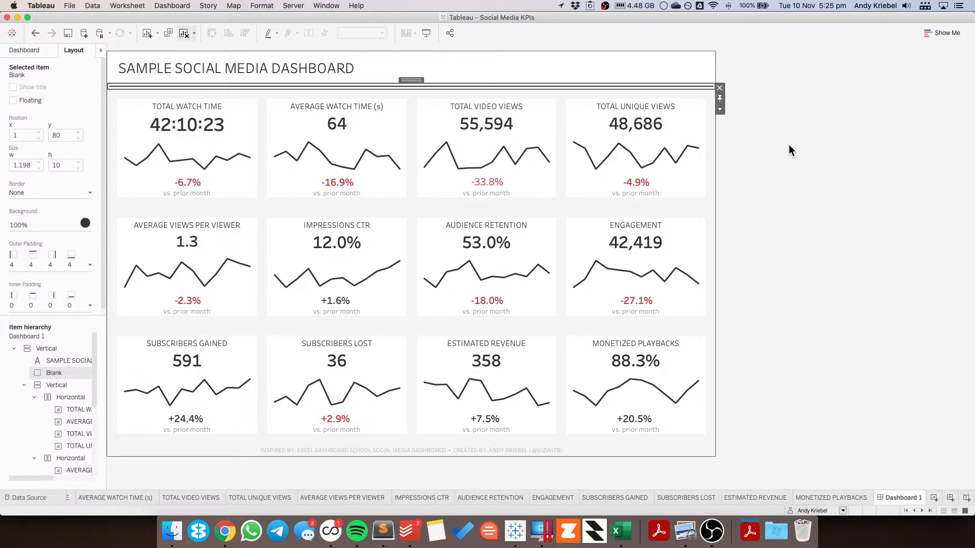
{"action": "left_click", "coordinate": [36, 264]}
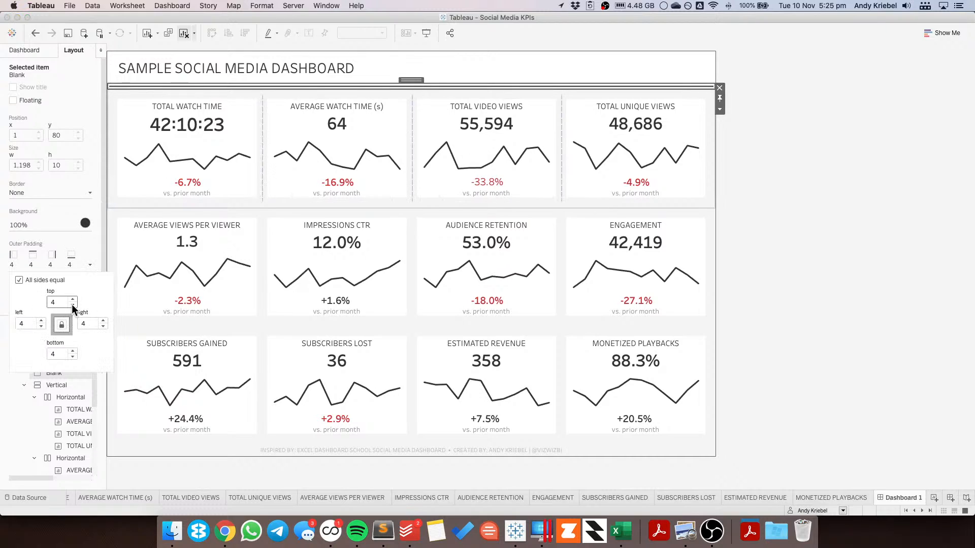
{"action": "left_click", "coordinate": [73, 305]}
{"action": "left_click", "coordinate": [72, 305]}
{"action": "left_click", "coordinate": [72, 305]}
{"action": "left_click", "coordinate": [72, 305]}
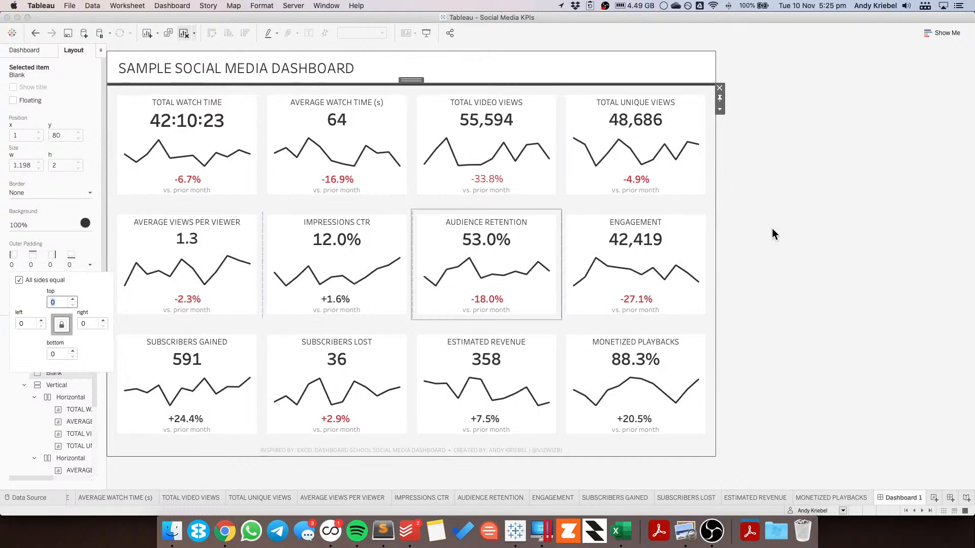
{"action": "left_click", "coordinate": [789, 206]}
{"action": "left_click", "coordinate": [789, 207]}
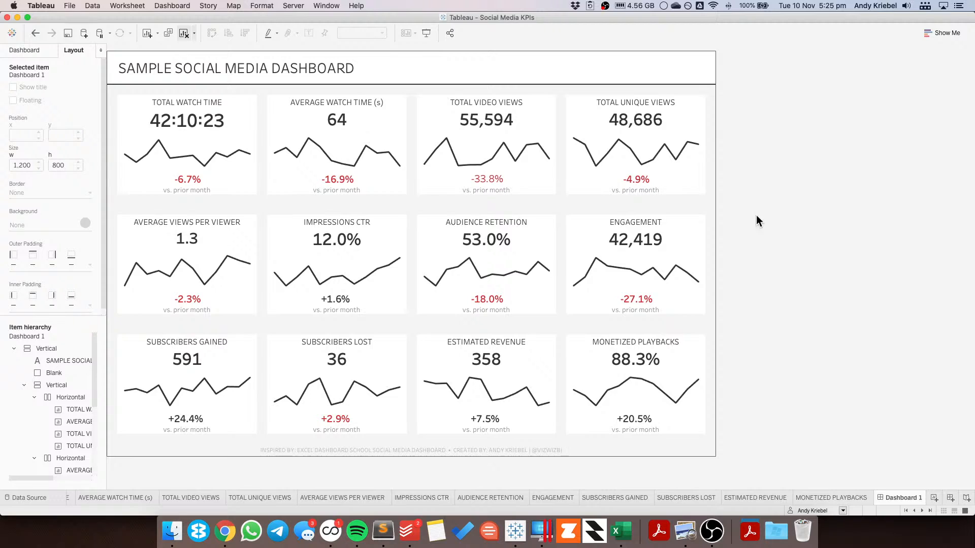
Step: Set the first KPI row container's bottom outer padding to 0
{"action": "left_click", "coordinate": [292, 200]}
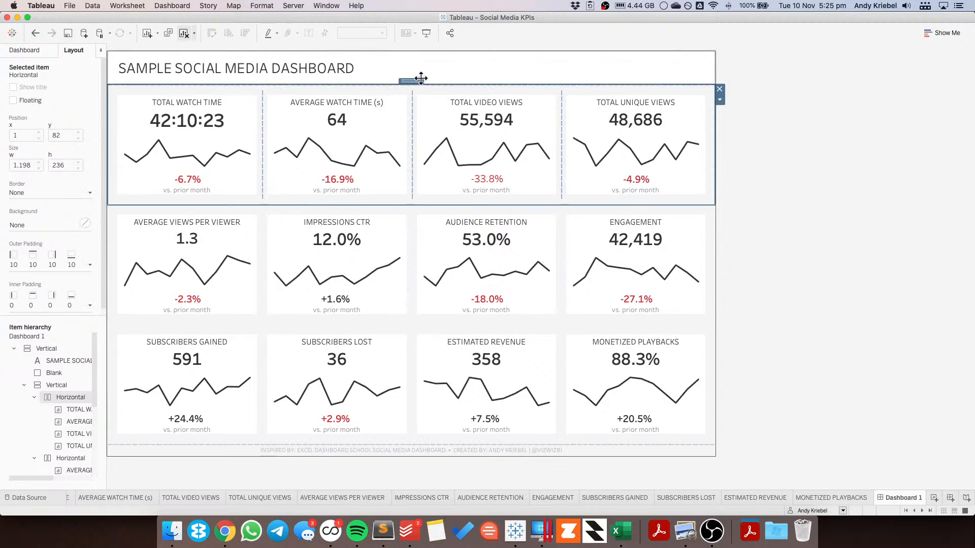
{"action": "left_click", "coordinate": [35, 270]}
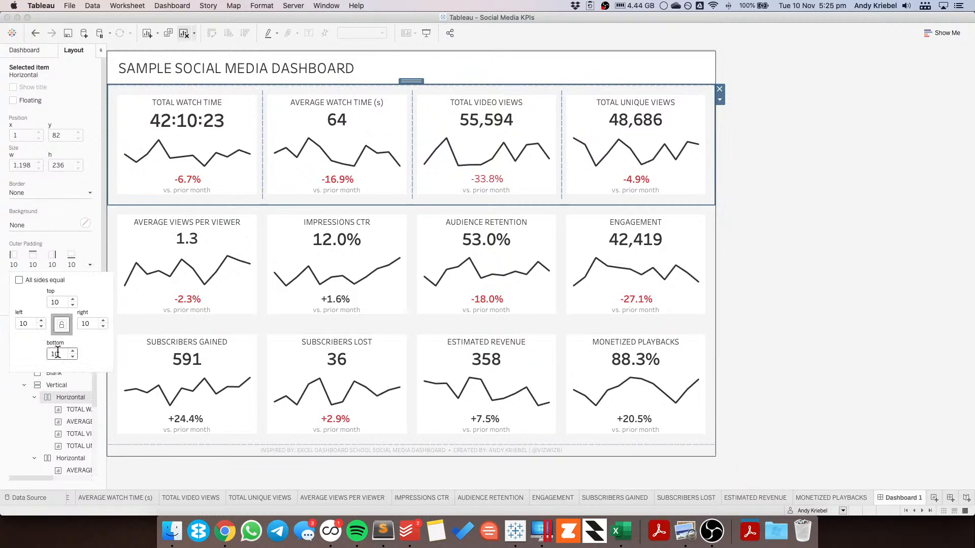
{"action": "left_click_drag", "start_coordinate": [57, 351], "coordinate": [48, 353]}
{"action": "type", "text": "0"}
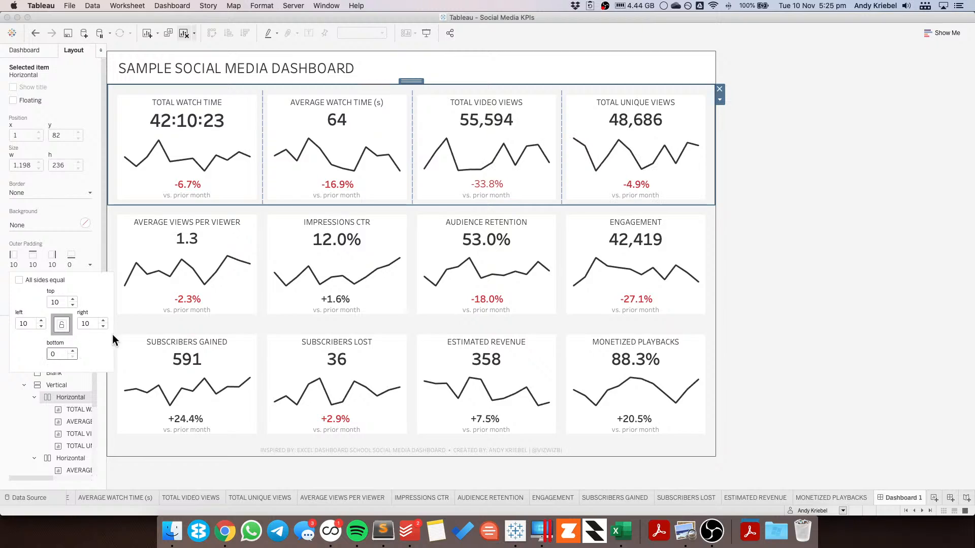
Step: Set the second KPI row container's outer padding to 0 on all sides
{"action": "left_click", "coordinate": [211, 321]}
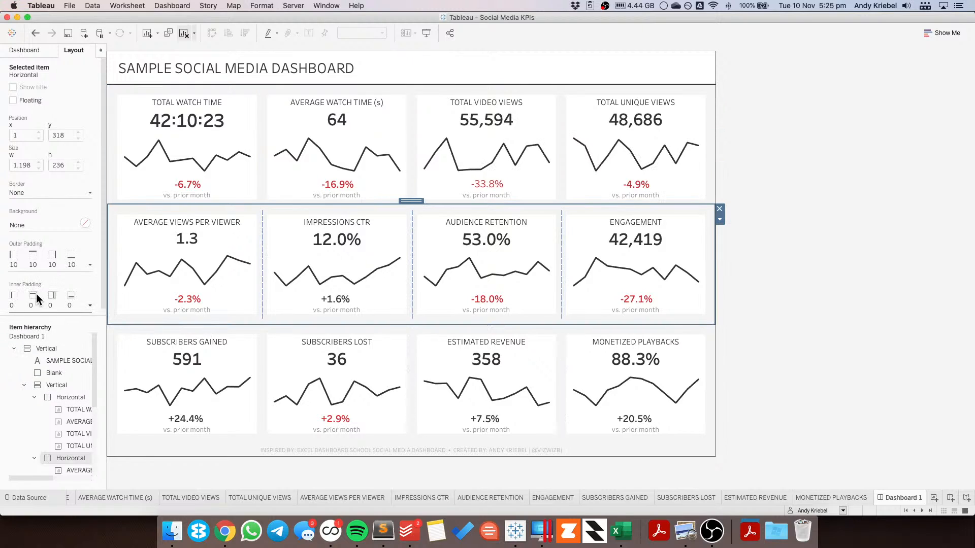
{"action": "left_click", "coordinate": [57, 264]}
{"action": "double_click", "coordinate": [59, 354]}
{"action": "type", "text": "0"}
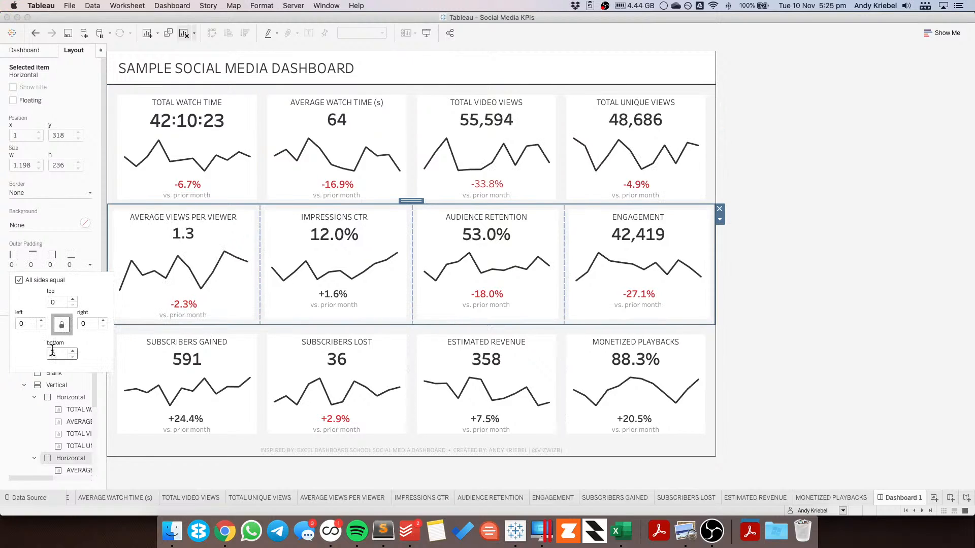
Step: Set the third KPI row container's bottom outer padding to 0
{"action": "left_click", "coordinate": [284, 330]}
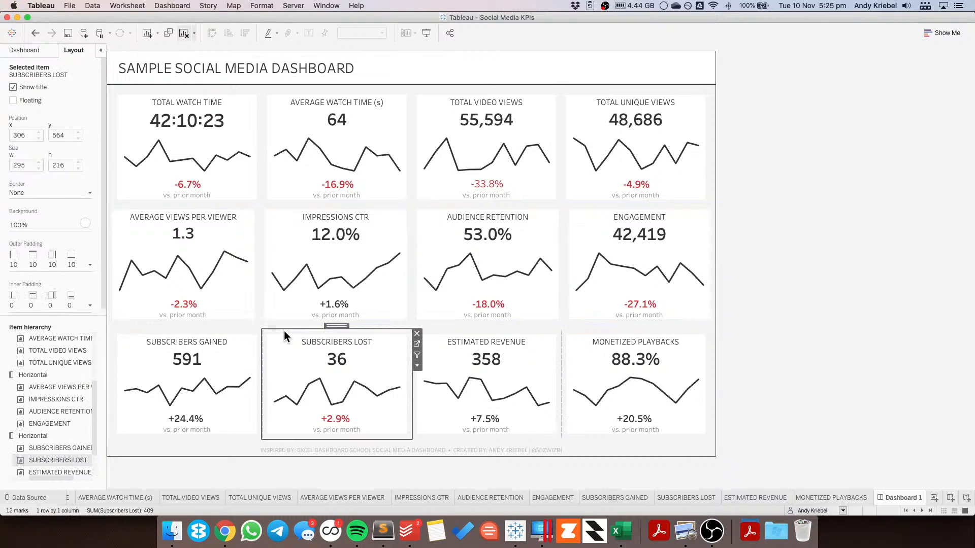
{"action": "left_click", "coordinate": [247, 446]}
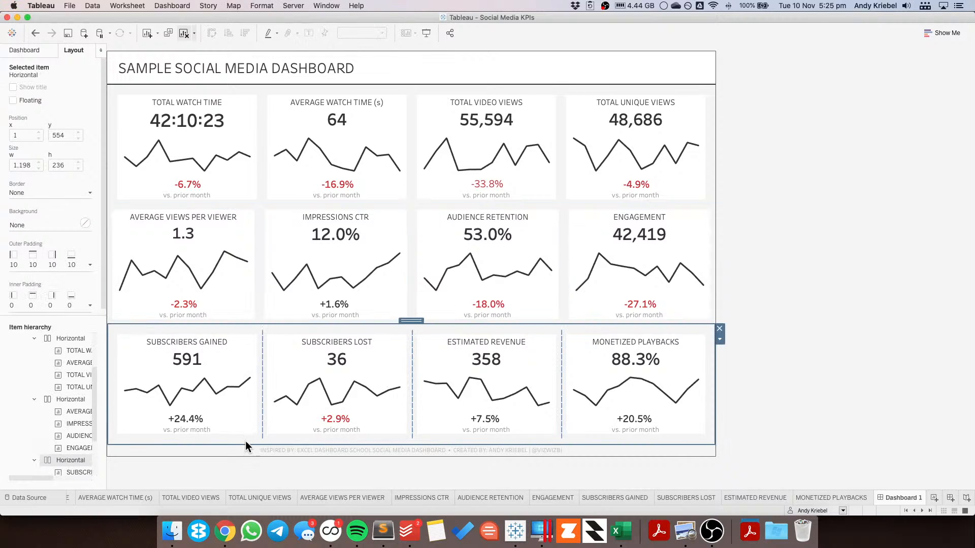
{"action": "left_click", "coordinate": [56, 268]}
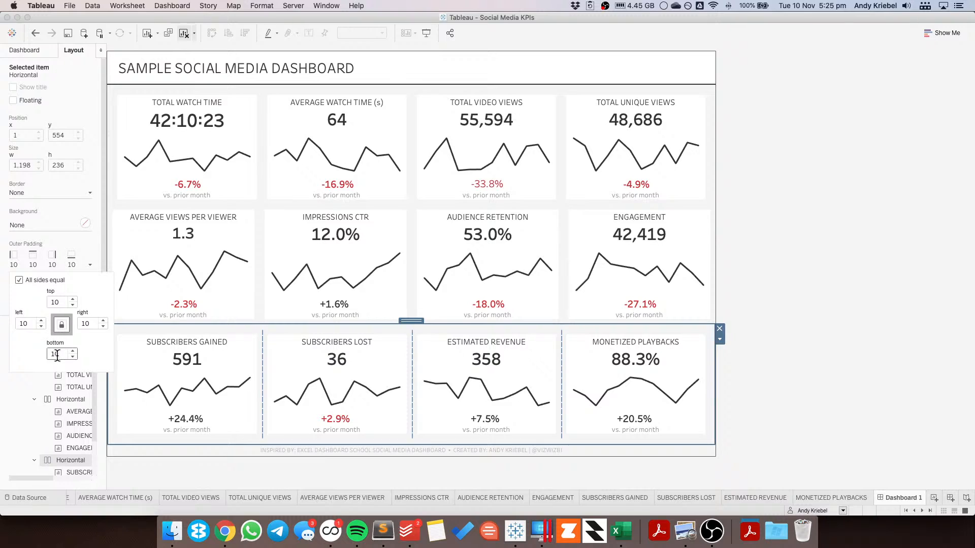
{"action": "left_click", "coordinate": [19, 279]}
{"action": "key", "text": "BackSpace"}
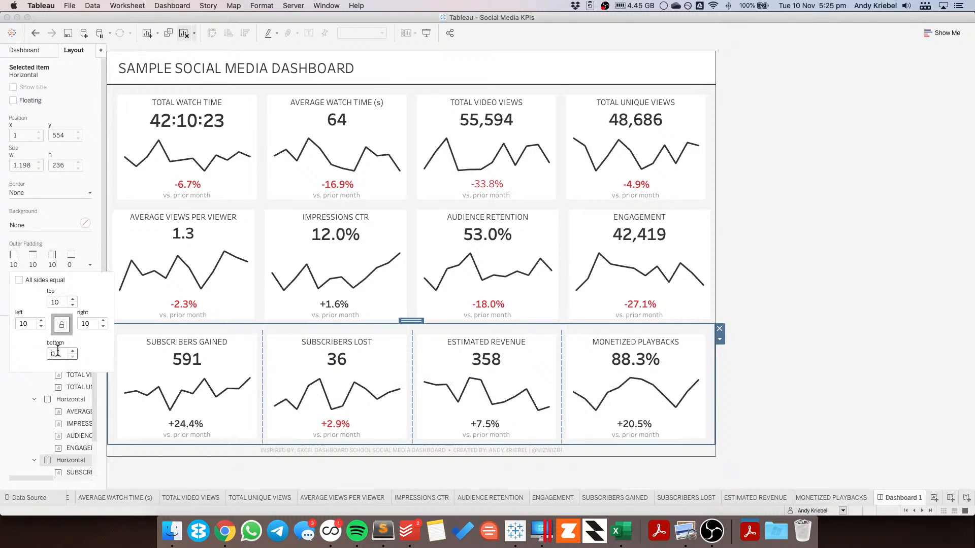
Step: Set the second KPI row container's outer padding to 10 on top, left and right, and 0 at the bottom
{"action": "left_click", "coordinate": [326, 209]}
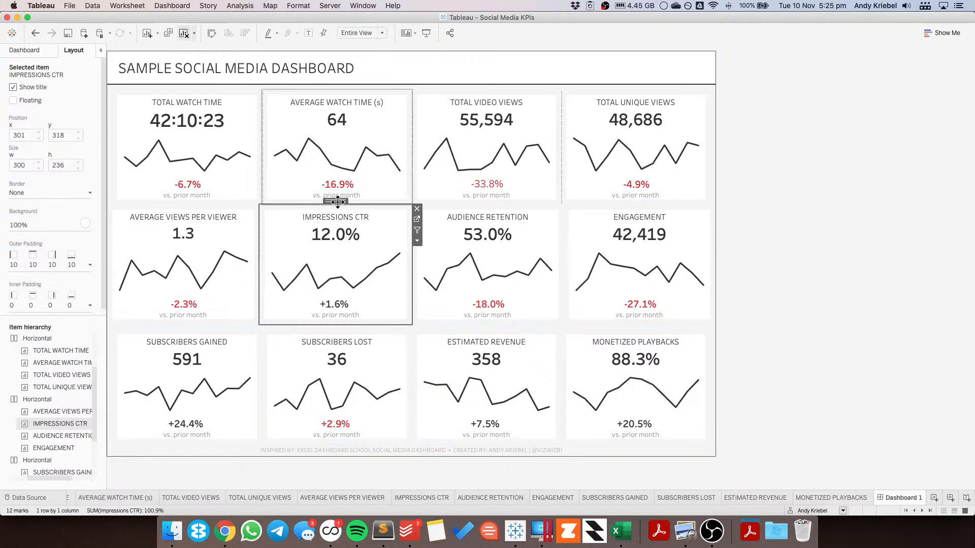
{"action": "double_click", "coordinate": [336, 201]}
{"action": "left_click", "coordinate": [41, 264]}
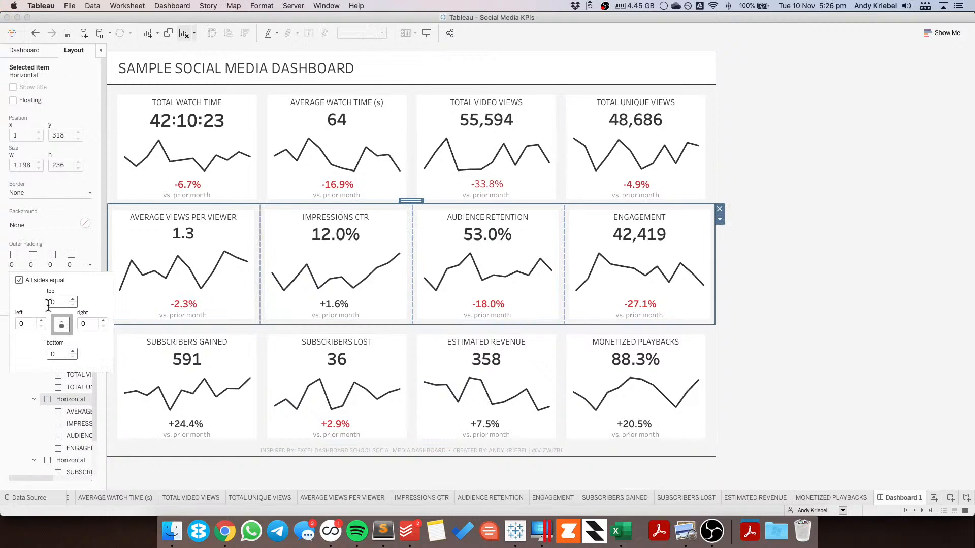
{"action": "left_click", "coordinate": [51, 303]}
{"action": "type", "text": "1"}
{"action": "left_click", "coordinate": [20, 281]}
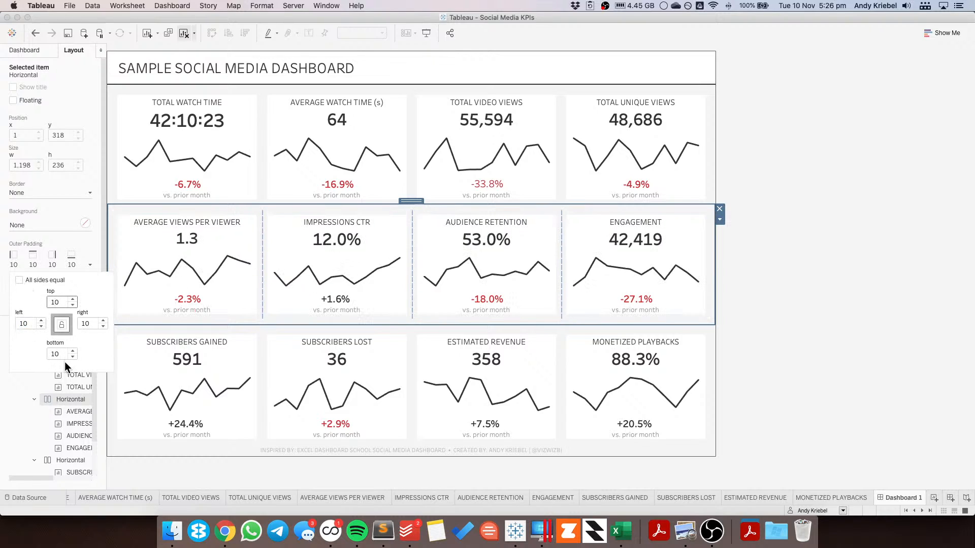
{"action": "left_click", "coordinate": [54, 355]}
{"action": "key", "text": "BackSpace"}
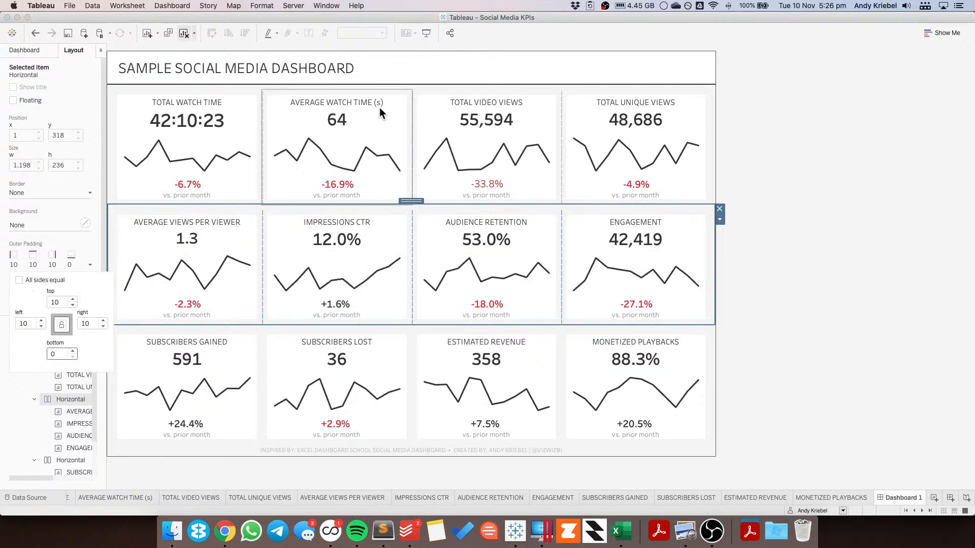
Step: Inspect the outer padding of the first KPI row container and of the Total Watch Time sheet
{"action": "left_click", "coordinate": [372, 93]}
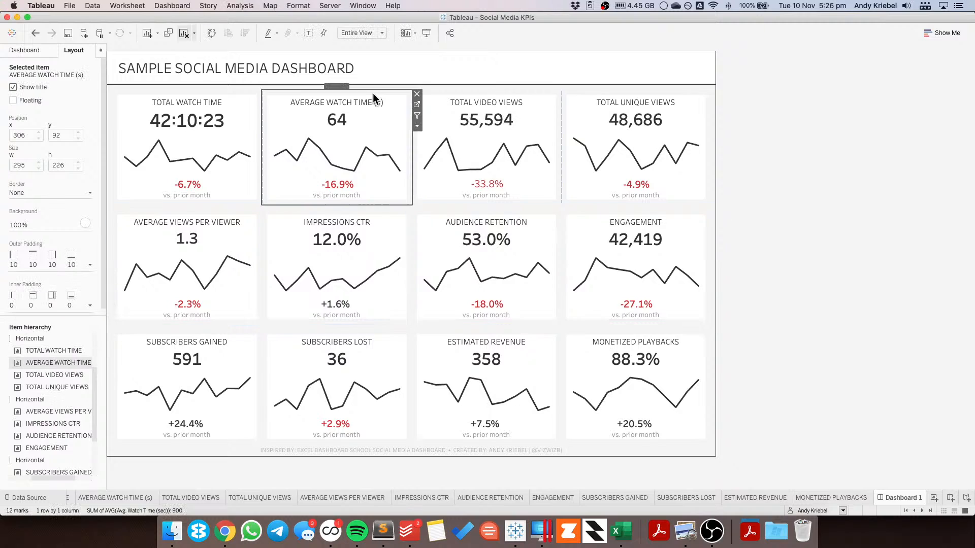
{"action": "double_click", "coordinate": [337, 86]}
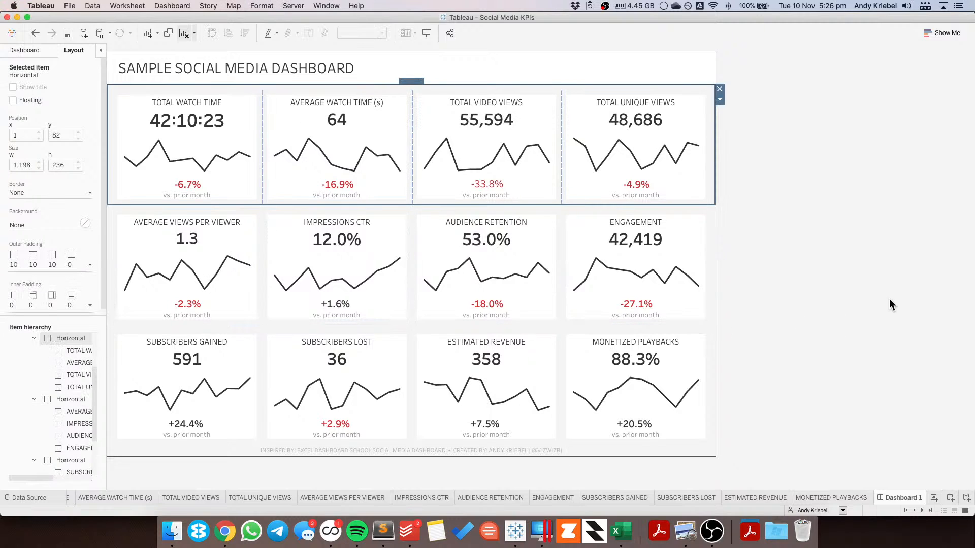
{"action": "left_click", "coordinate": [870, 293]}
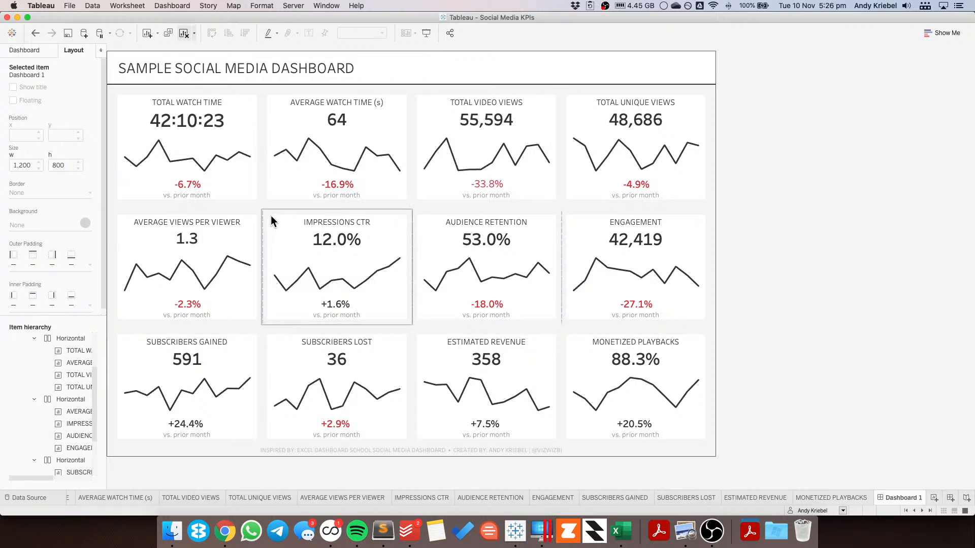
{"action": "left_click", "coordinate": [199, 225]}
{"action": "left_click", "coordinate": [230, 96]}
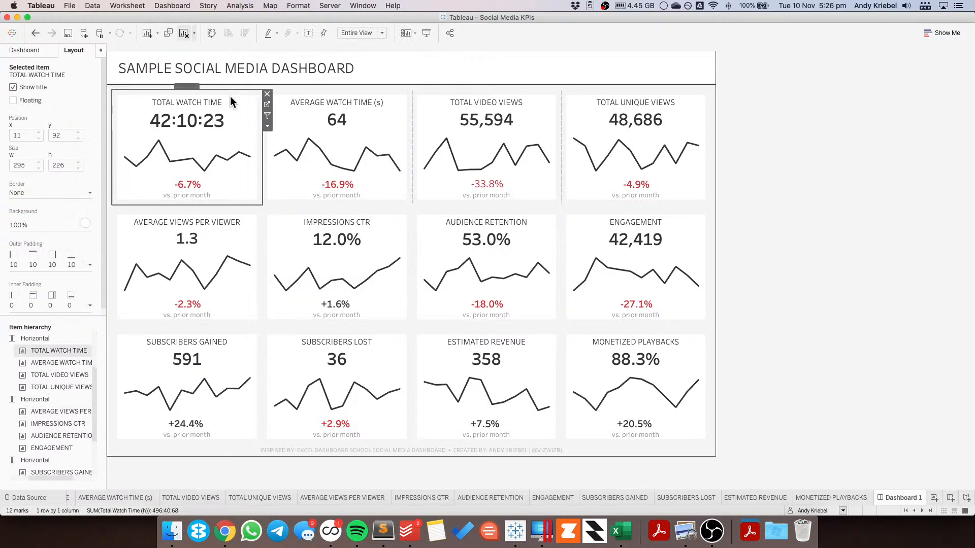
Step: Set the Total Watch Time sheet's outer padding to 0 and its inner padding to 10 on all sides
{"action": "left_click", "coordinate": [47, 261]}
{"action": "left_click", "coordinate": [38, 237]}
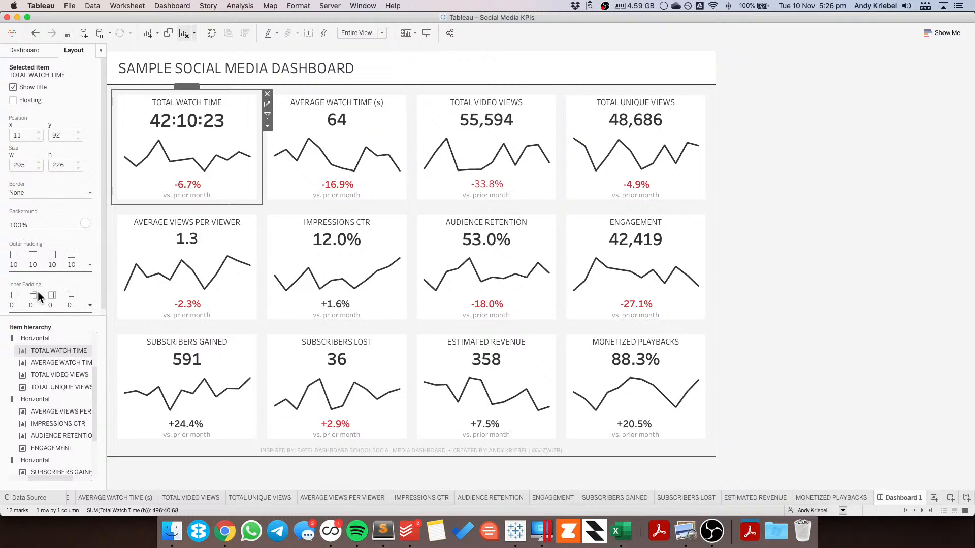
{"action": "left_click", "coordinate": [46, 261]}
{"action": "double_click", "coordinate": [54, 302]}
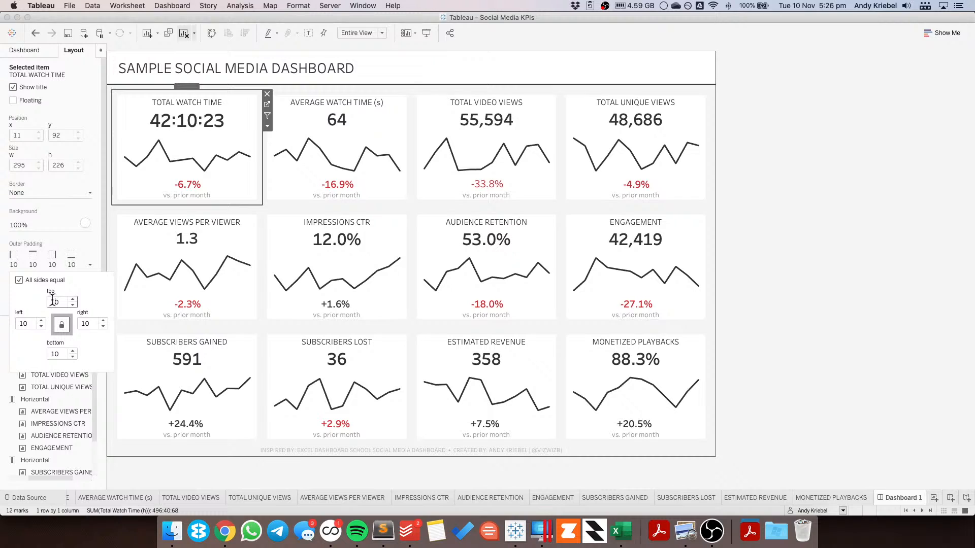
{"action": "type", "text": "0"}
{"action": "left_click", "coordinate": [43, 246]}
{"action": "left_click", "coordinate": [44, 311]}
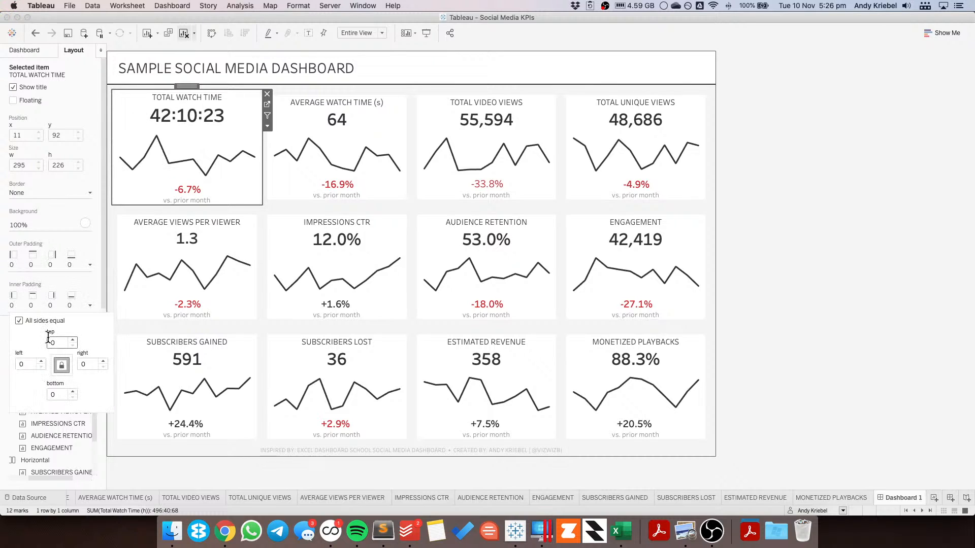
{"action": "double_click", "coordinate": [54, 343]}
{"action": "type", "text": "10"}
Step: Set the Average Watch Time (s) sheet's outer padding to 0 and its inner padding to 10 on all sides
{"action": "left_click", "coordinate": [355, 98]}
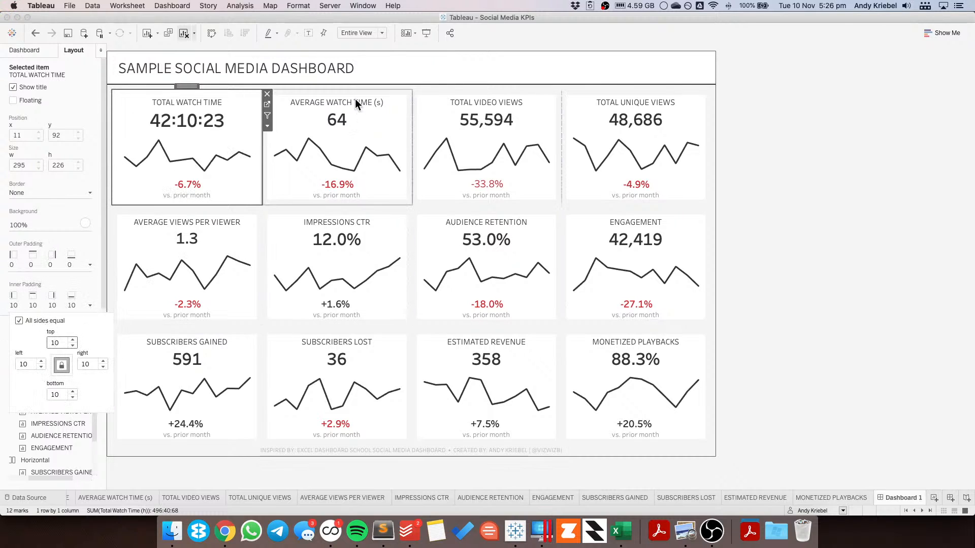
{"action": "left_click", "coordinate": [37, 263]}
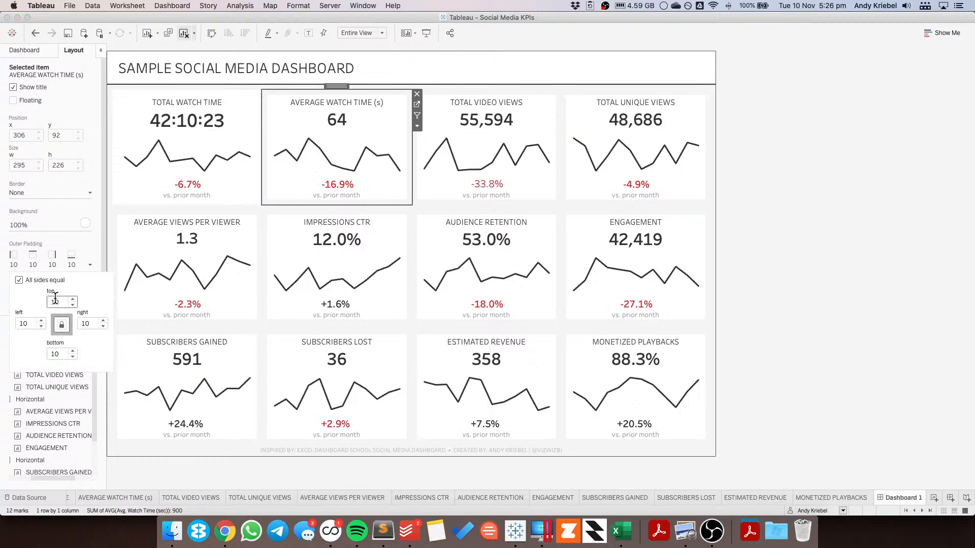
{"action": "double_click", "coordinate": [56, 301]}
{"action": "type", "text": "0"}
{"action": "left_click", "coordinate": [45, 240]}
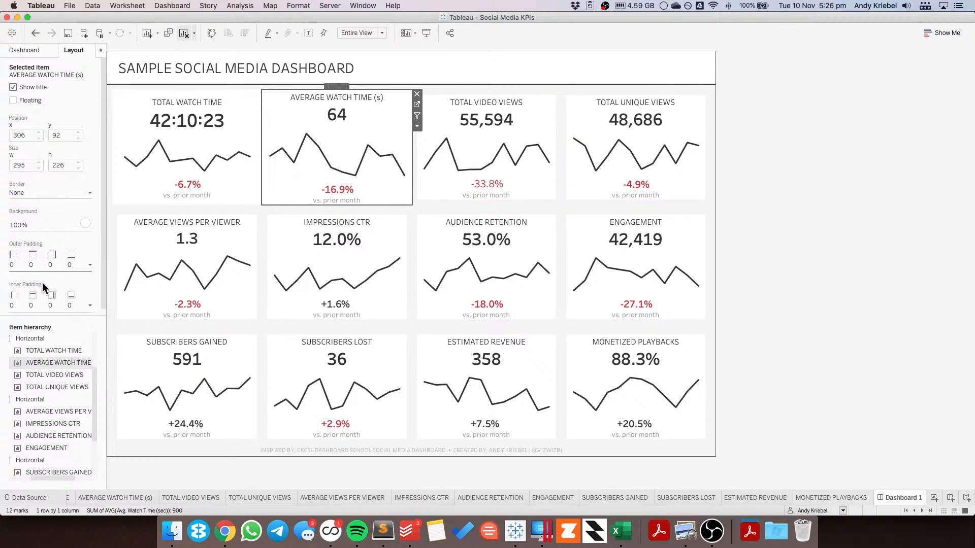
{"action": "left_click", "coordinate": [40, 306]}
{"action": "double_click", "coordinate": [48, 344]}
{"action": "type", "text": "10"}
{"action": "key", "text": "Return"}
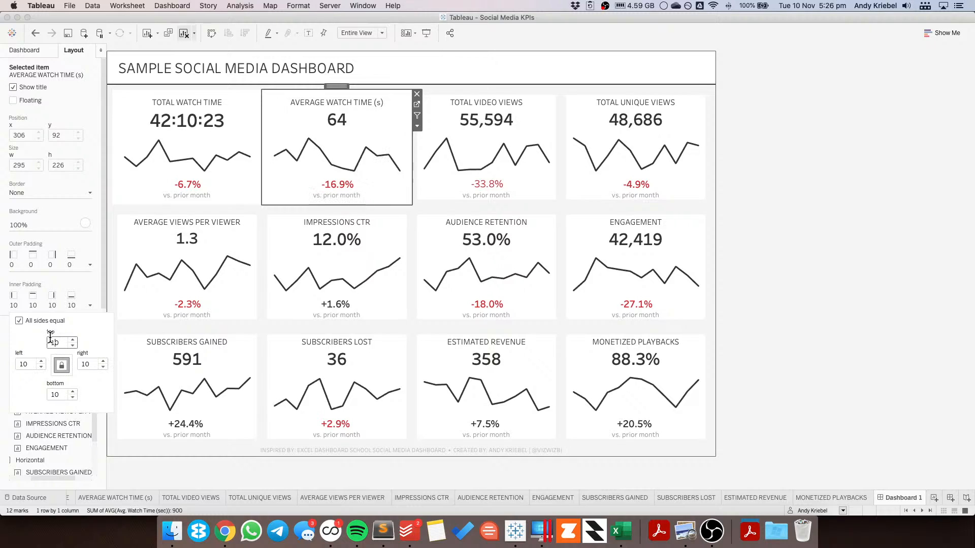
Step: Set the Total Video Views sheet's outer padding to 0 on all sides
{"action": "left_click", "coordinate": [469, 145]}
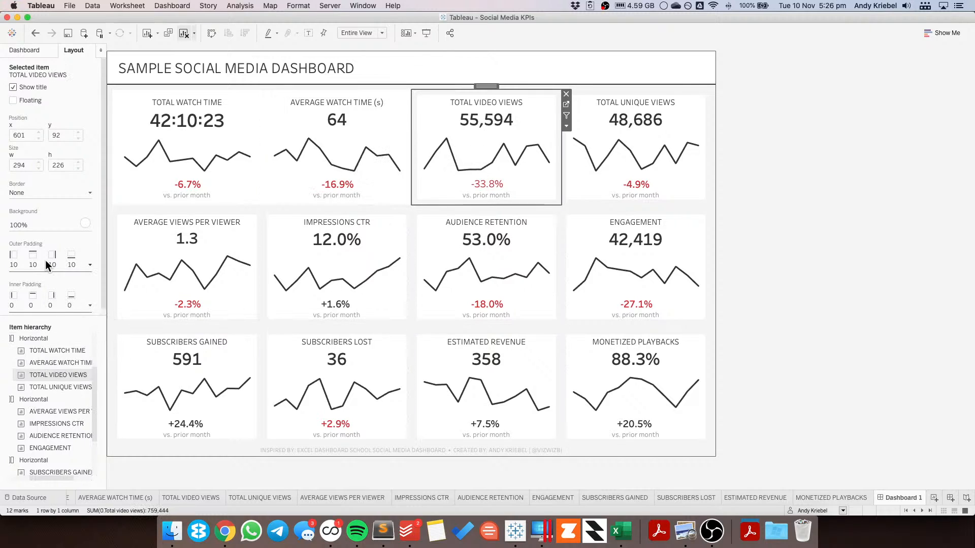
{"action": "left_click", "coordinate": [45, 260]}
{"action": "double_click", "coordinate": [57, 301]}
{"action": "type", "text": "0"}
{"action": "key", "text": "Return"}
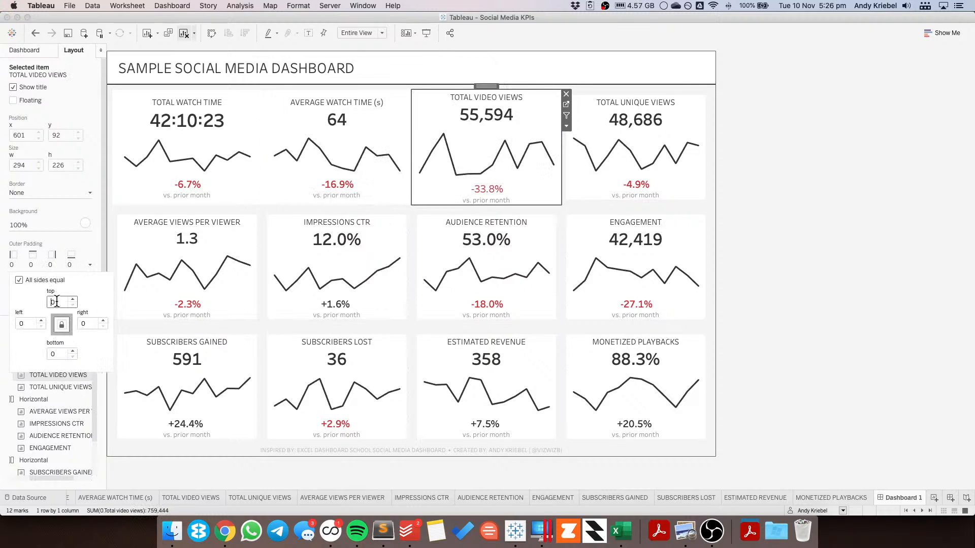
{"action": "left_click", "coordinate": [39, 304]}
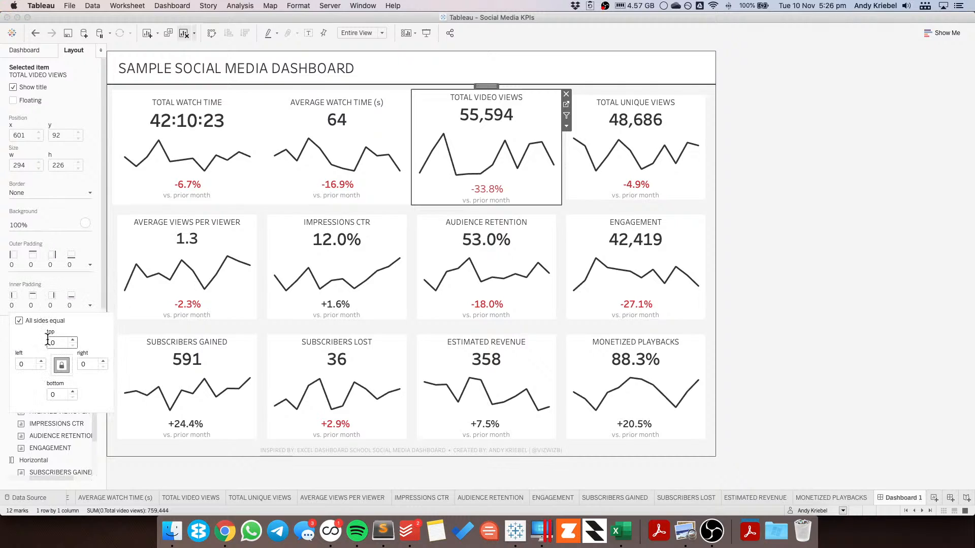
Step: Set the Total Unique Views sheet's outer padding to 0 and its inner padding to 10 on all sides
{"action": "left_click", "coordinate": [585, 124]}
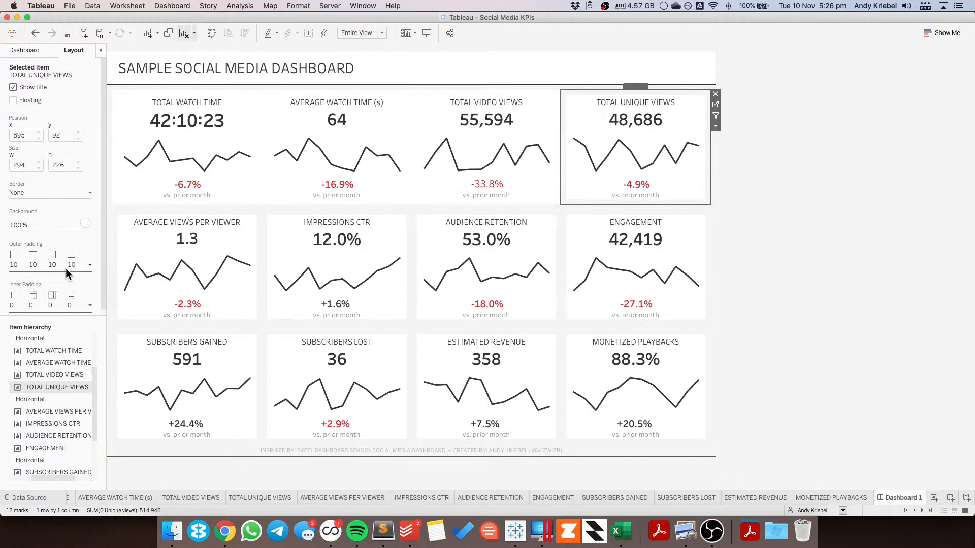
{"action": "left_click", "coordinate": [43, 266]}
{"action": "type", "text": "0"}
{"action": "key", "text": "Return"}
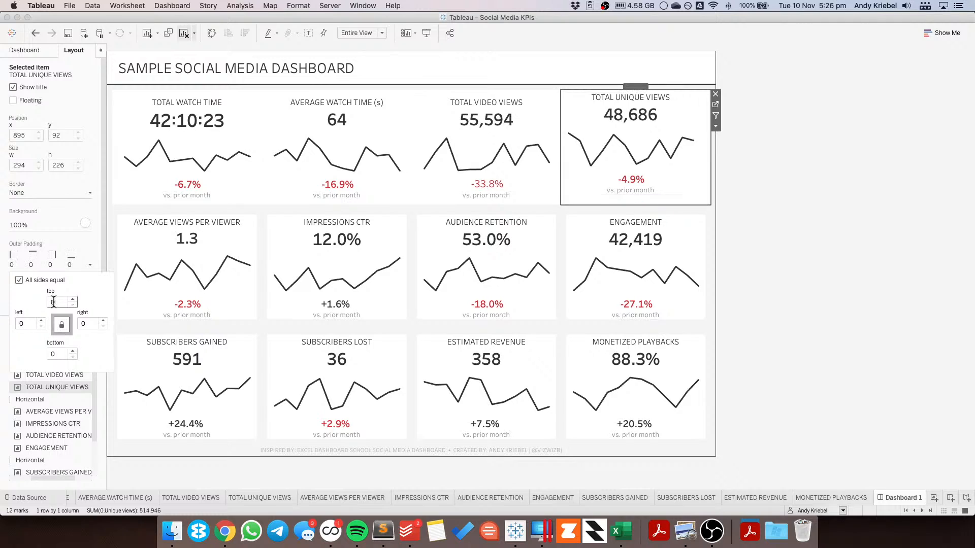
{"action": "left_click", "coordinate": [43, 241]}
{"action": "left_click", "coordinate": [30, 304]}
{"action": "left_click", "coordinate": [50, 341]}
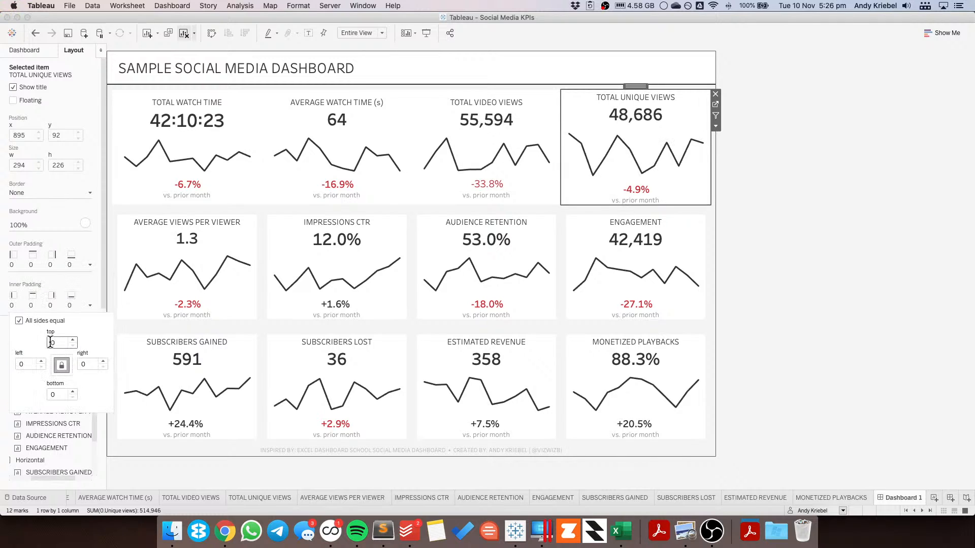
{"action": "type", "text": "1"}
Step: Set the Average Views per Viewer sheet's inner padding to 10 on all sides
{"action": "left_click", "coordinate": [215, 305]}
{"action": "left_click", "coordinate": [50, 306]}
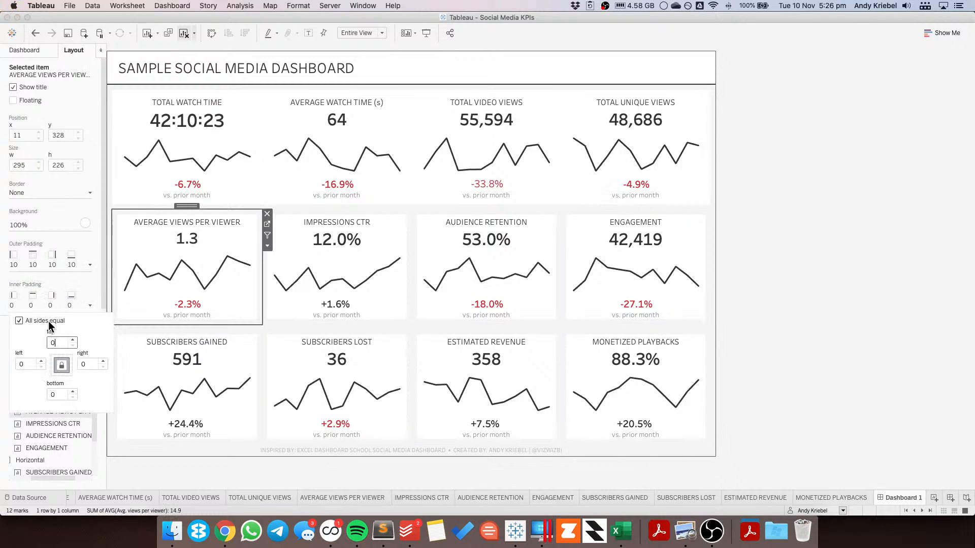
{"action": "left_click", "coordinate": [49, 343]}
{"action": "type", "text": "1"}
{"action": "key", "text": "Return"}
Step: Set the Impressions CTR sheet's inner padding to 10 on all sides
{"action": "left_click", "coordinate": [288, 293]}
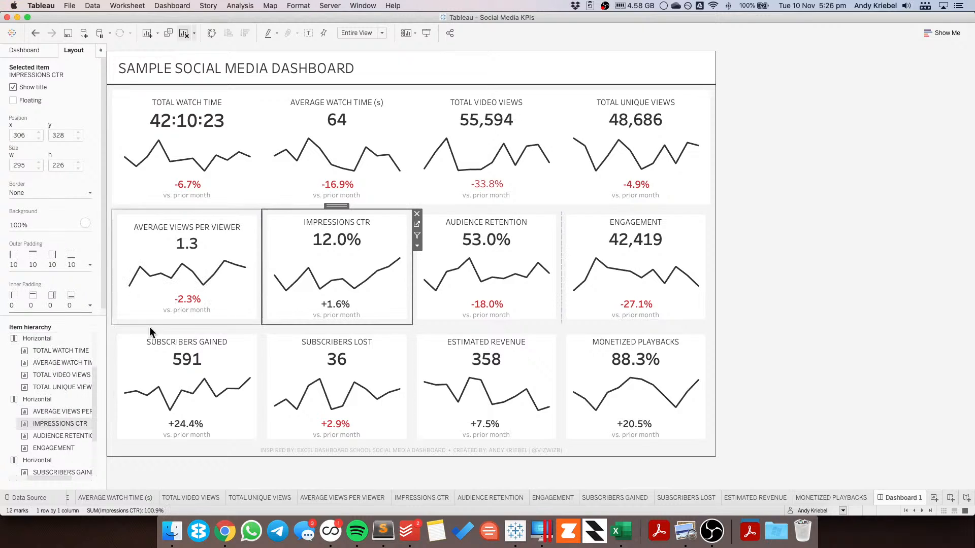
{"action": "left_click", "coordinate": [38, 303]}
{"action": "left_click", "coordinate": [50, 347]}
{"action": "type", "text": "1"}
{"action": "key", "text": "Return"}
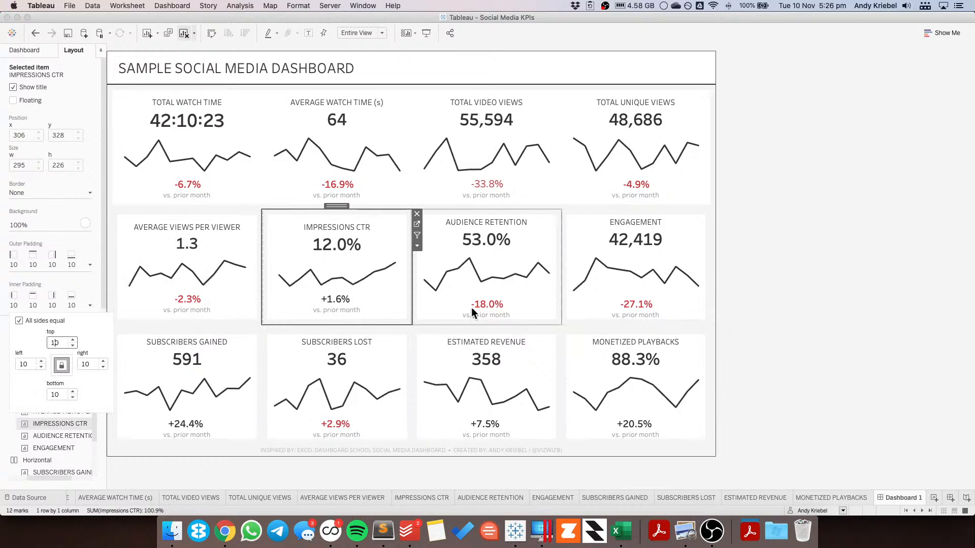
Step: Set the Audience Retention sheet's inner padding to 10 on all sides
{"action": "left_click", "coordinate": [471, 307]}
{"action": "left_click", "coordinate": [50, 306]}
{"action": "left_click", "coordinate": [50, 344]}
{"action": "type", "text": "1"}
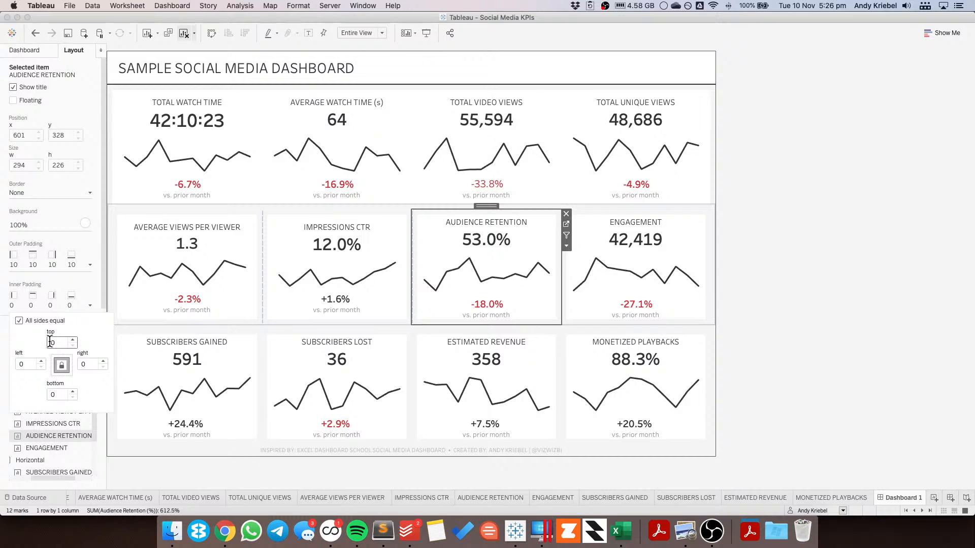
{"action": "key", "text": "Return"}
Step: Set the Engagement sheet's inner padding to 10 on all sides
{"action": "left_click", "coordinate": [597, 300]}
{"action": "left_click", "coordinate": [34, 302]}
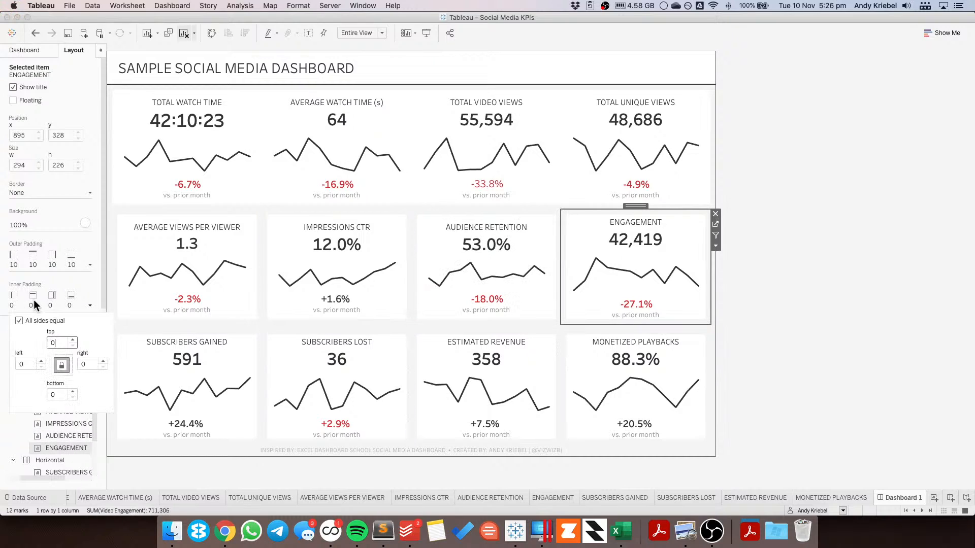
{"action": "left_click", "coordinate": [52, 344]}
{"action": "type", "text": "1"}
{"action": "key", "text": "Return"}
Step: Set the Subscribers Gained sheet's inner padding to 10 on all sides
{"action": "left_click", "coordinate": [162, 362]}
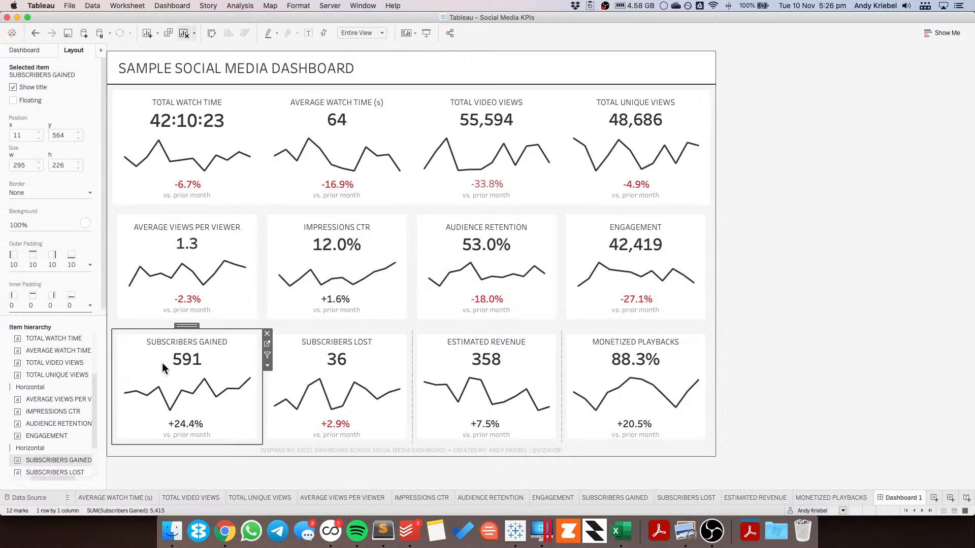
{"action": "left_click", "coordinate": [16, 307]}
{"action": "type", "text": "1"}
{"action": "key", "text": "Return"}
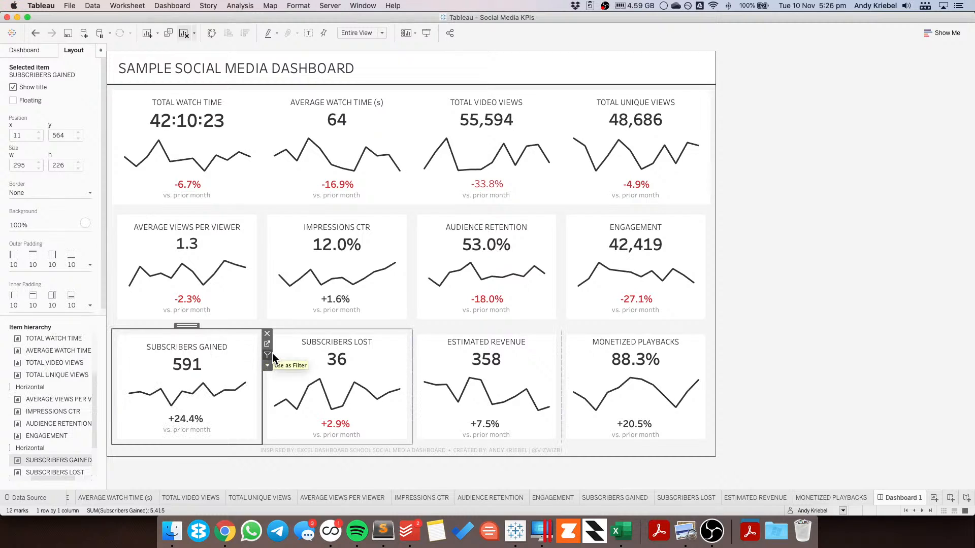
Step: Set the Subscribers Lost sheet's inner padding to 10 on all sides
{"action": "left_click", "coordinate": [301, 350]}
{"action": "left_click", "coordinate": [258, 358]}
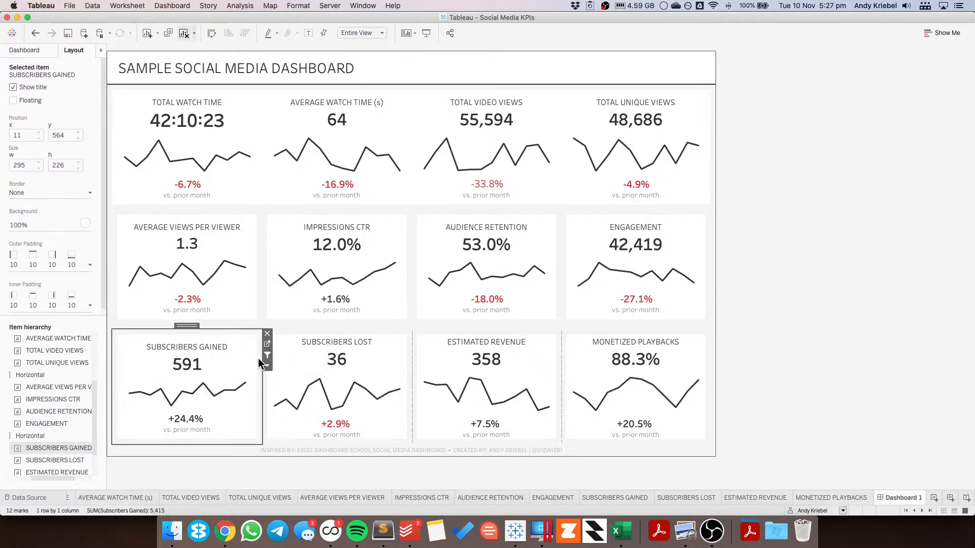
{"action": "left_click", "coordinate": [300, 350]}
{"action": "left_click", "coordinate": [51, 264]}
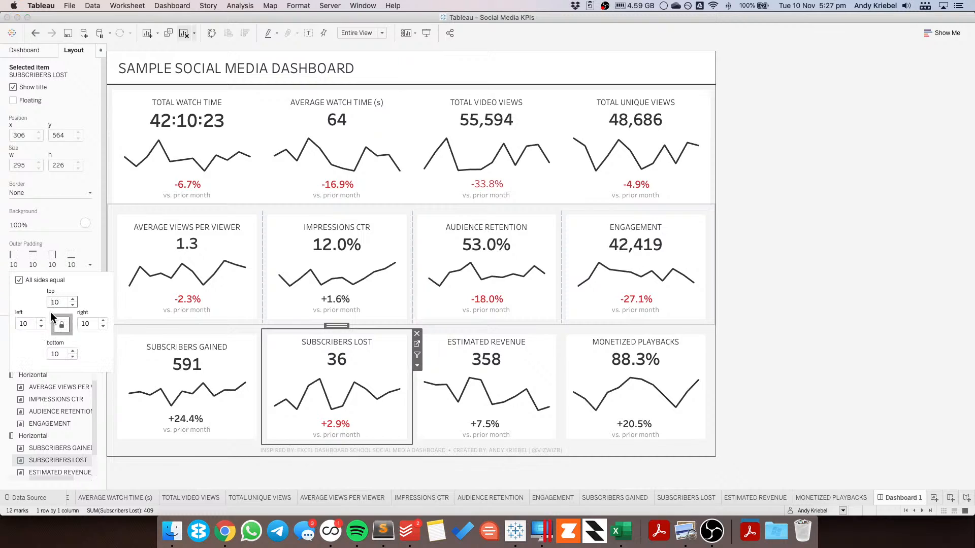
{"action": "left_click", "coordinate": [39, 248]}
{"action": "left_click", "coordinate": [44, 293]}
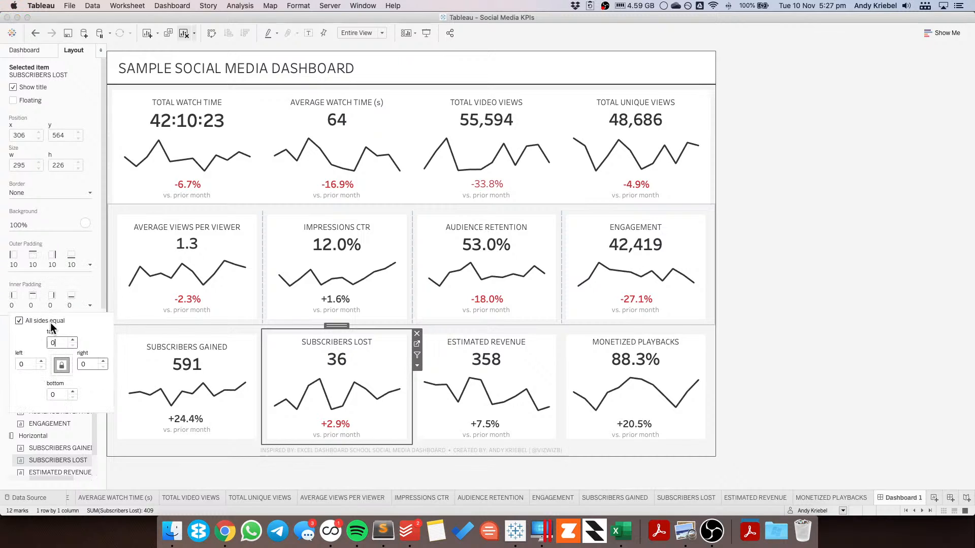
{"action": "left_click", "coordinate": [51, 341]}
{"action": "type", "text": "1"}
Step: Set the Estimated Revenue sheet's inner padding to 10 on all sides
{"action": "left_click", "coordinate": [510, 346]}
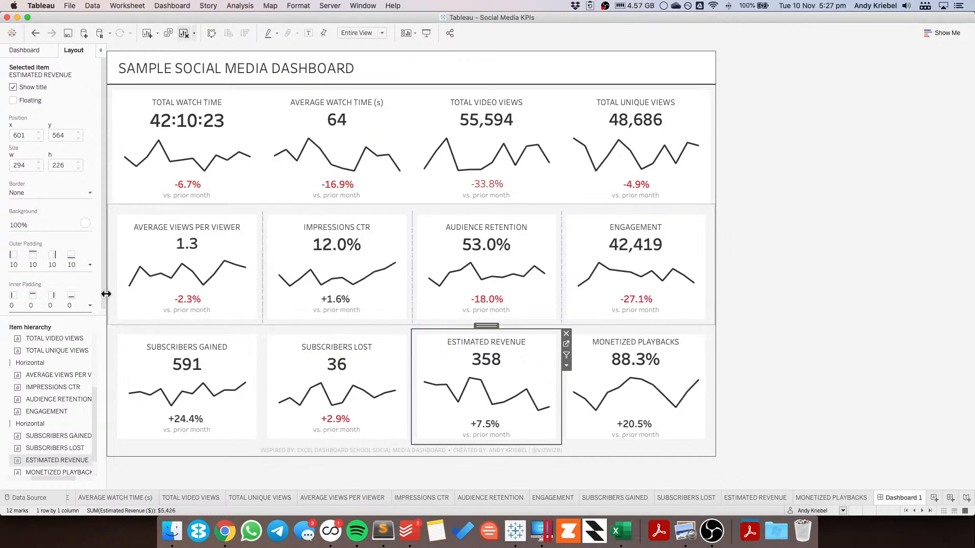
{"action": "left_click", "coordinate": [59, 304]}
{"action": "left_click", "coordinate": [52, 342]}
{"action": "type", "text": "10"}
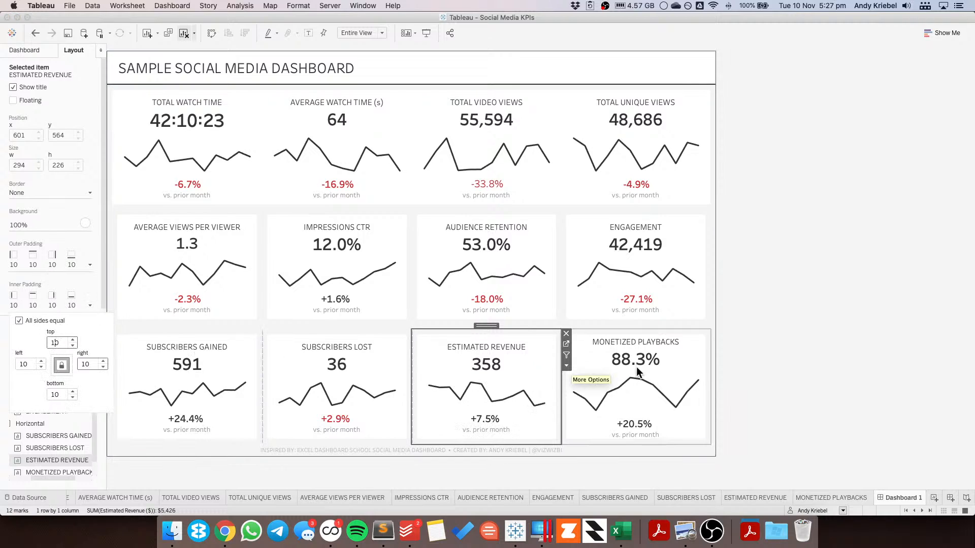
Step: Set the Monetized Playbacks sheet's inner padding to 10 and its outer padding to 0 on all sides
{"action": "left_click", "coordinate": [661, 359]}
{"action": "left_click", "coordinate": [661, 360]}
{"action": "left_click", "coordinate": [49, 305]}
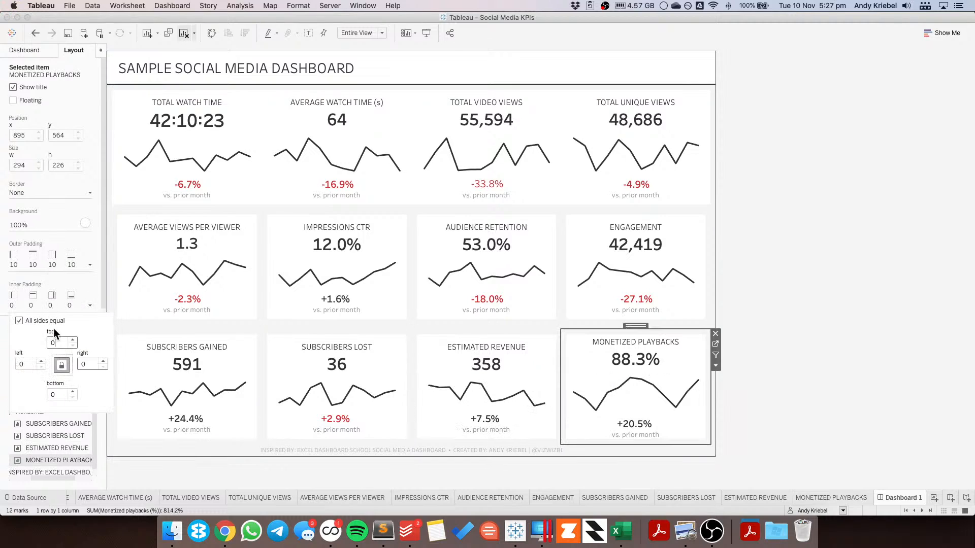
{"action": "left_click", "coordinate": [52, 342]}
{"action": "type", "text": "1"}
{"action": "left_click", "coordinate": [52, 266]}
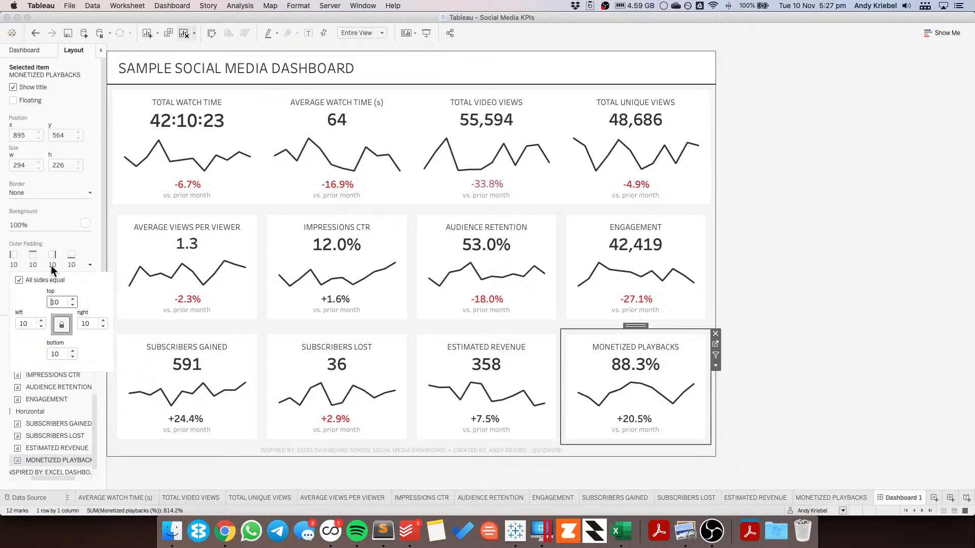
{"action": "left_click", "coordinate": [52, 267]}
{"action": "left_click", "coordinate": [55, 304]}
{"action": "key", "text": "BackSpace"}
Step: Set the Estimated Revenue sheet's outer padding to 0 on all sides
{"action": "left_click", "coordinate": [473, 342]}
{"action": "left_click", "coordinate": [52, 265]}
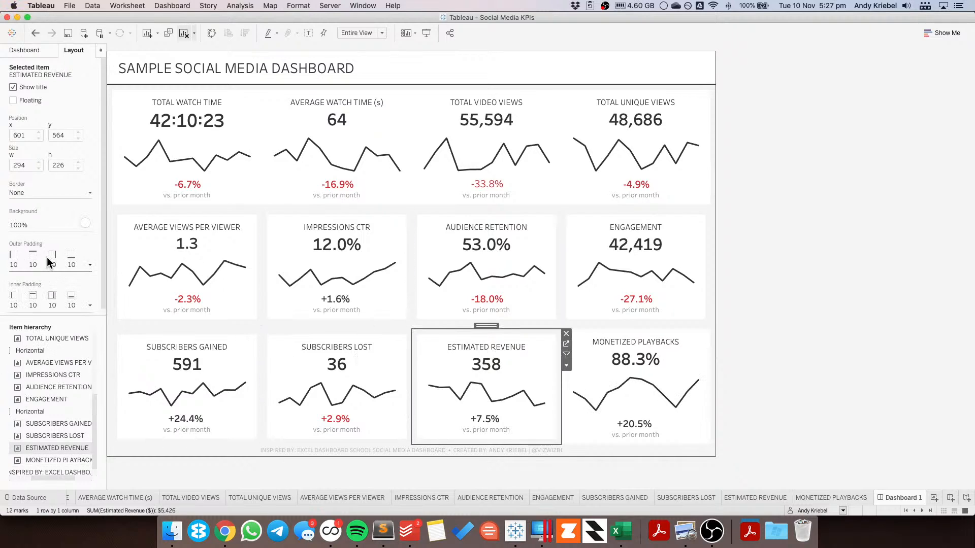
{"action": "key", "text": "BackSpace"}
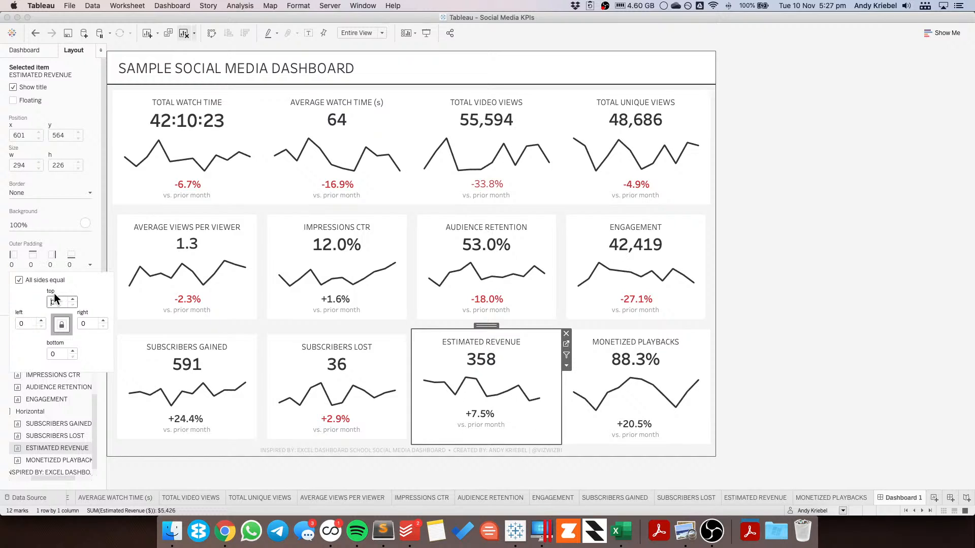
Step: Set the Subscribers Lost sheet's outer padding to 0 on all sides
{"action": "left_click", "coordinate": [308, 344]}
{"action": "left_click", "coordinate": [75, 264]}
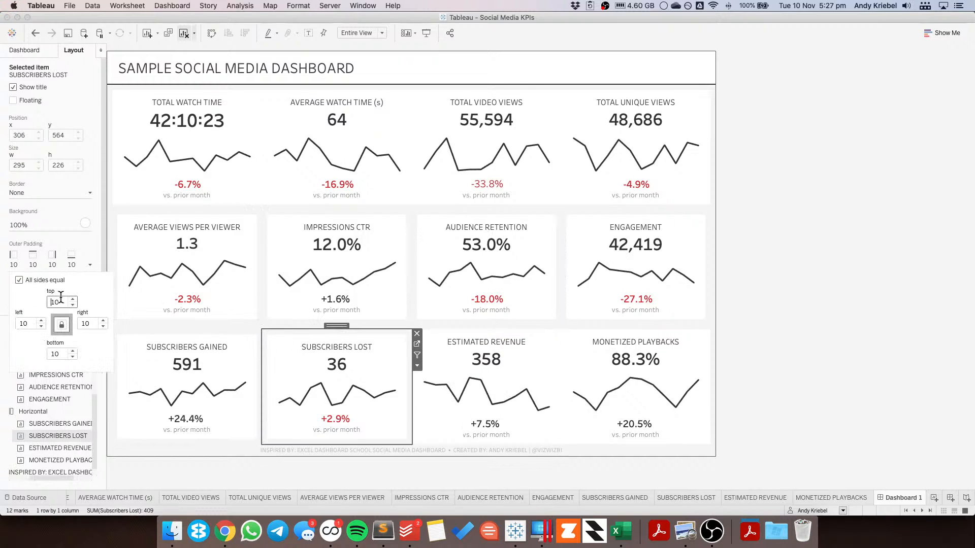
{"action": "left_click", "coordinate": [56, 301]}
{"action": "key", "text": "BackSpace"}
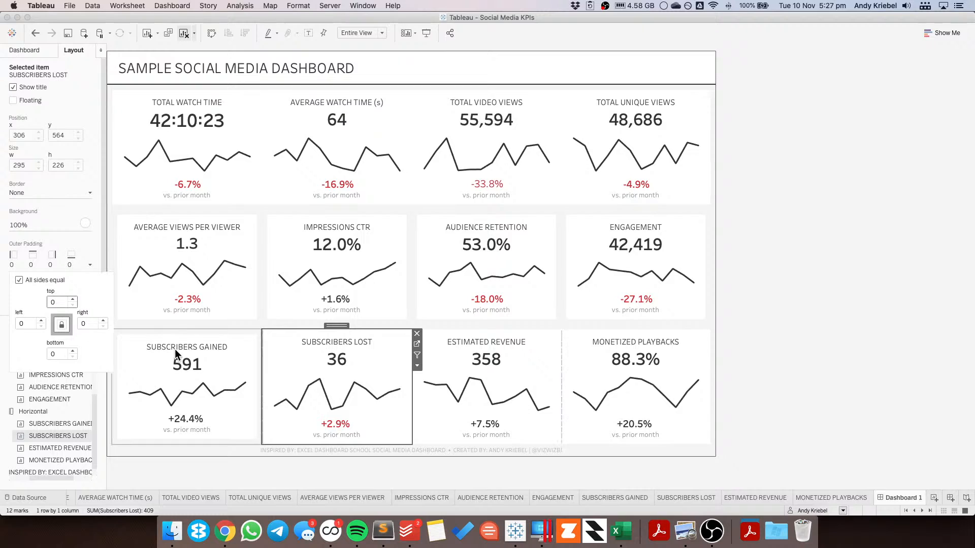
Step: Set the Subscribers Gained sheet's outer padding to 0 on all sides
{"action": "left_click", "coordinate": [175, 349]}
{"action": "left_click", "coordinate": [60, 263]}
{"action": "left_click", "coordinate": [54, 302]}
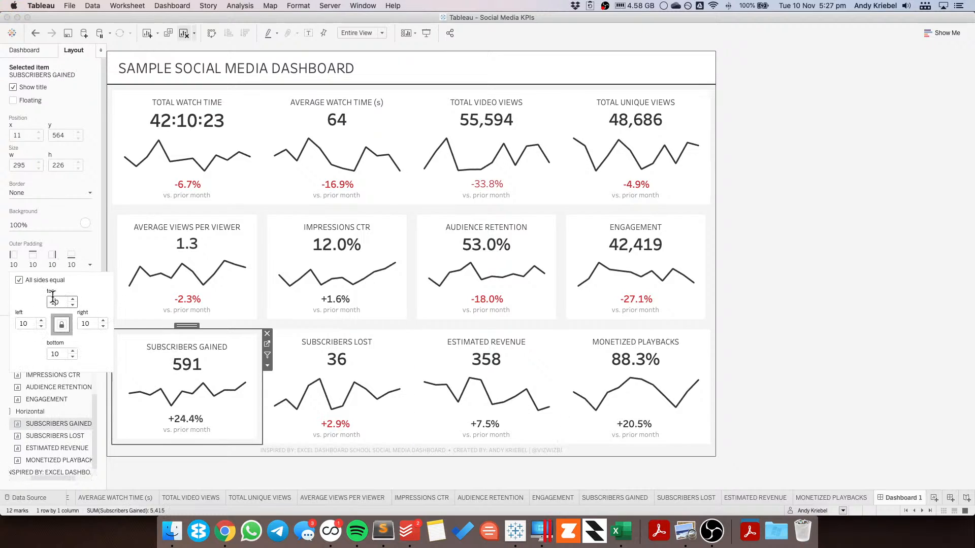
{"action": "key", "text": "BackSpace"}
Step: Set the Engagement sheet's outer padding to 0 on all sides
{"action": "left_click", "coordinate": [647, 226]}
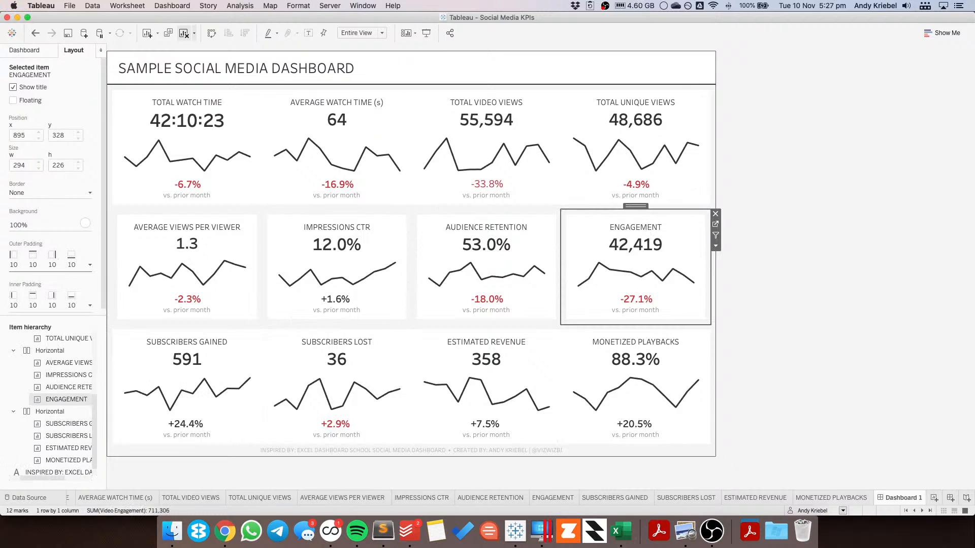
{"action": "left_click", "coordinate": [54, 268]}
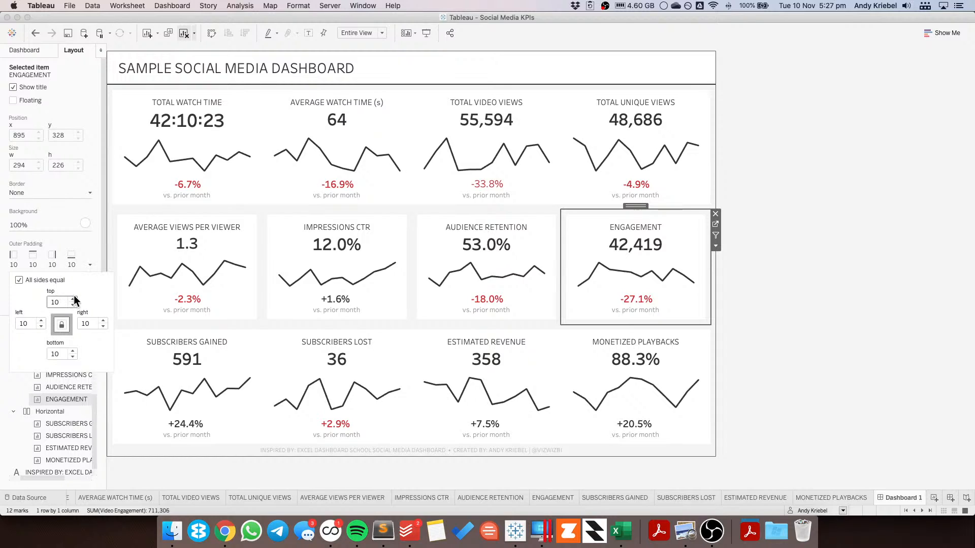
{"action": "key", "text": "BackSpace"}
{"action": "left_click", "coordinate": [456, 222]}
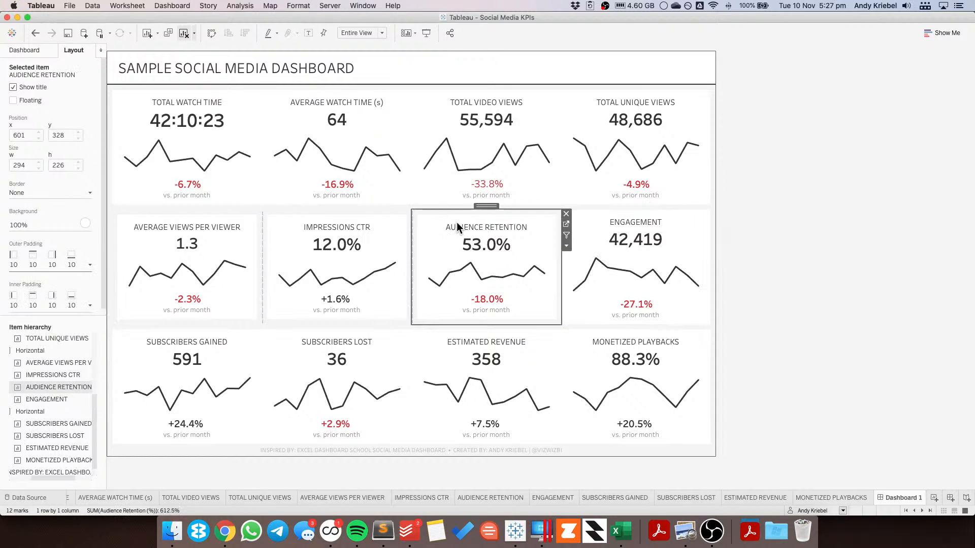
Step: Set the Audience Retention sheet's outer padding to 0 on all sides
{"action": "left_click", "coordinate": [51, 264]}
{"action": "type", "text": "0"}
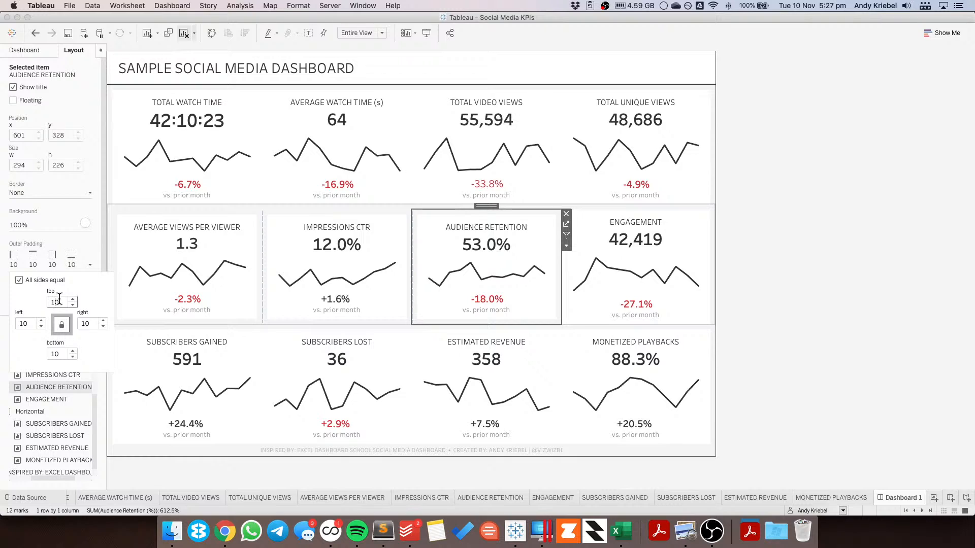
Step: Set the Impressions CTR sheet's outer padding to 0 on all sides
{"action": "left_click", "coordinate": [304, 249]}
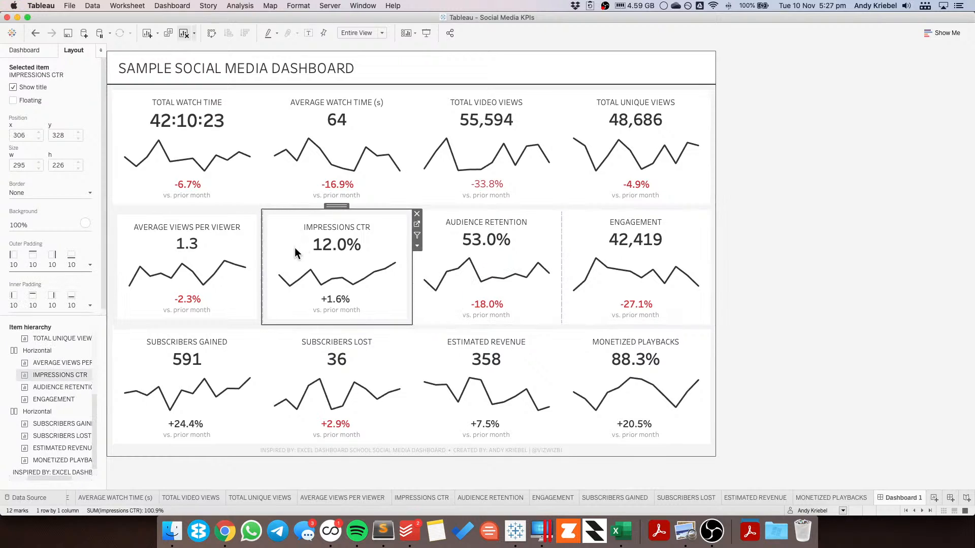
{"action": "left_click", "coordinate": [61, 265]}
{"action": "double_click", "coordinate": [54, 302]}
{"action": "type", "text": "0"}
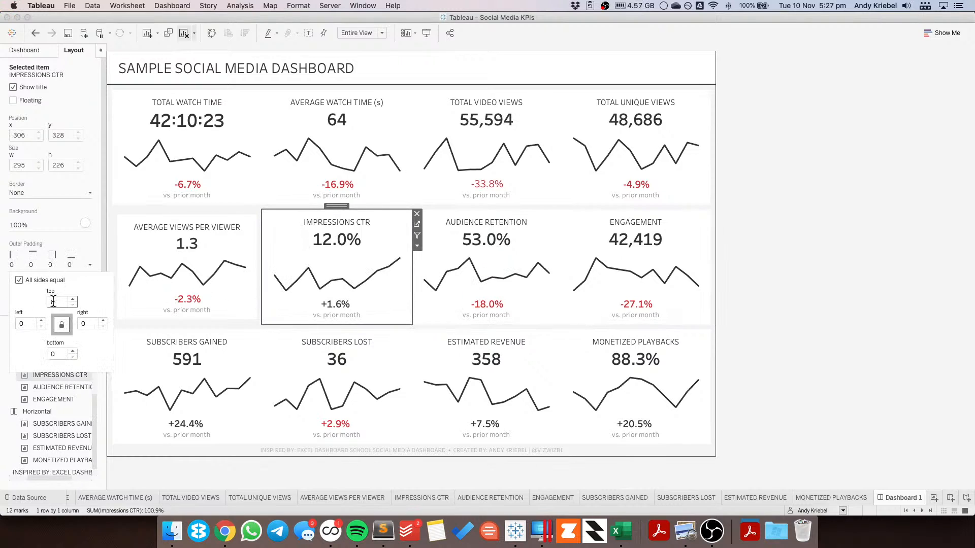
Step: Set the Average Views per Viewer sheet's outer padding to 0 on all sides
{"action": "left_click", "coordinate": [151, 243]}
{"action": "left_click", "coordinate": [60, 265]}
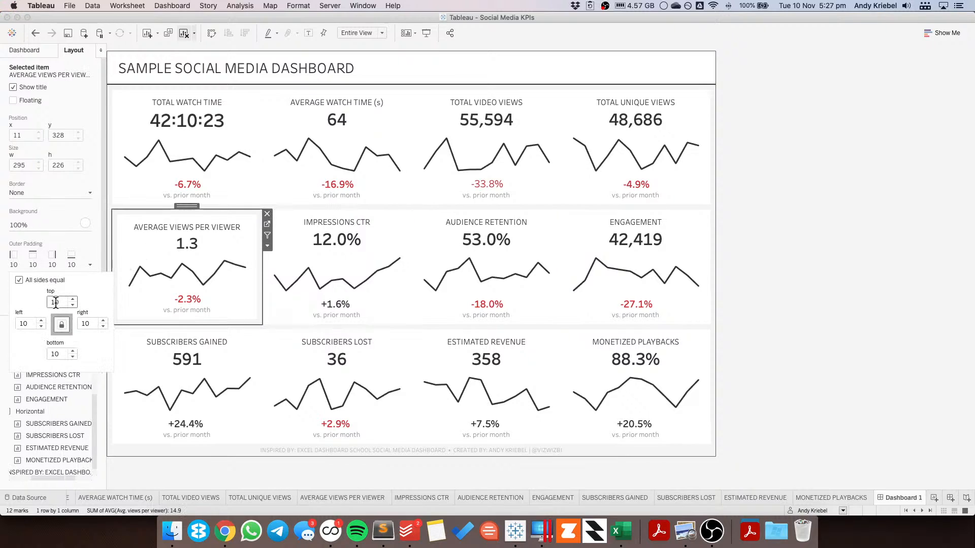
{"action": "double_click", "coordinate": [57, 302]}
{"action": "type", "text": "0"}
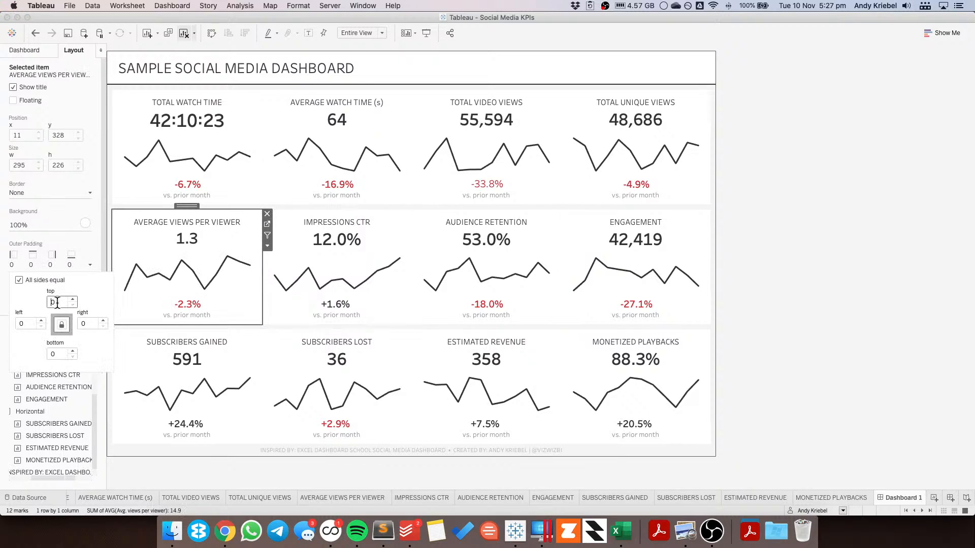
{"action": "left_click", "coordinate": [918, 302]}
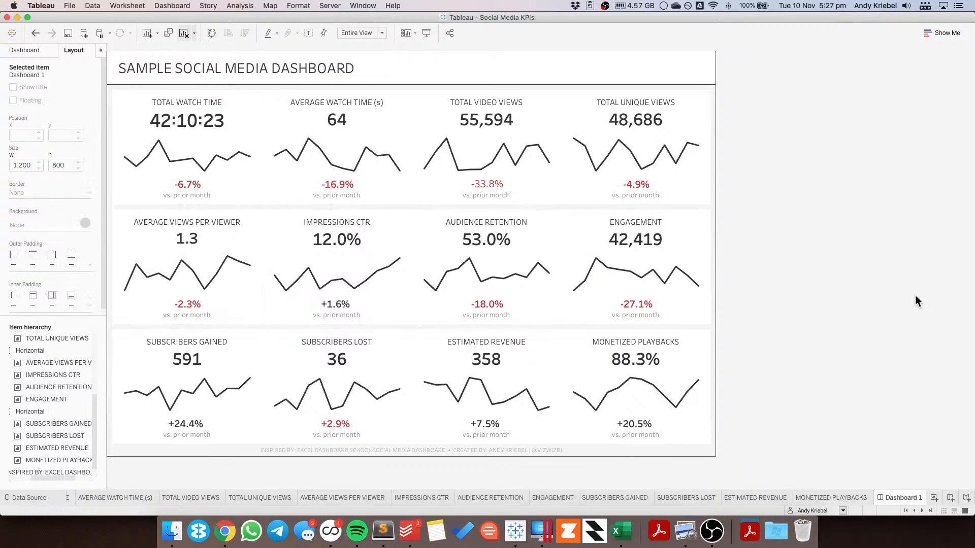
Step: Unlink the Total Unique Views sheet's outer padding sides and set its left padding to 5
{"action": "left_click", "coordinate": [586, 113]}
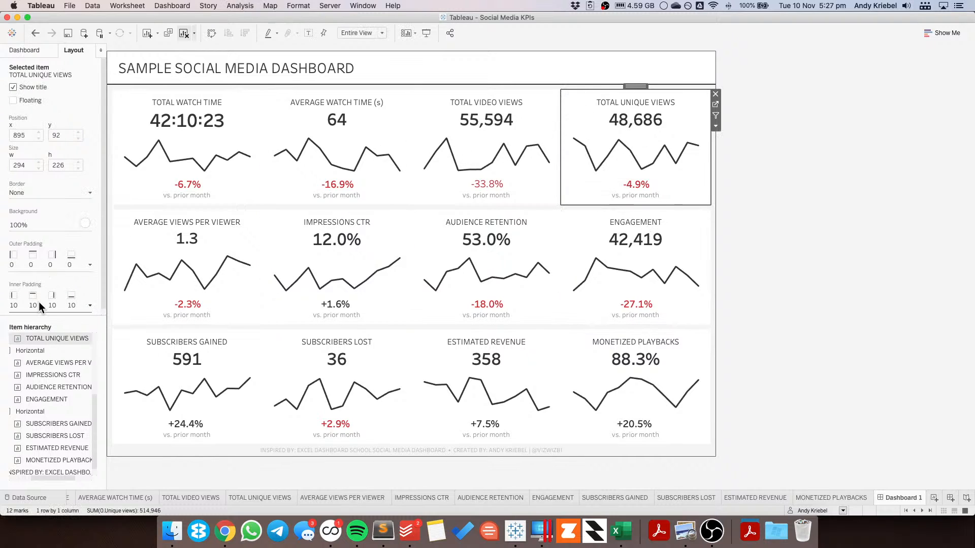
{"action": "left_click", "coordinate": [36, 264]}
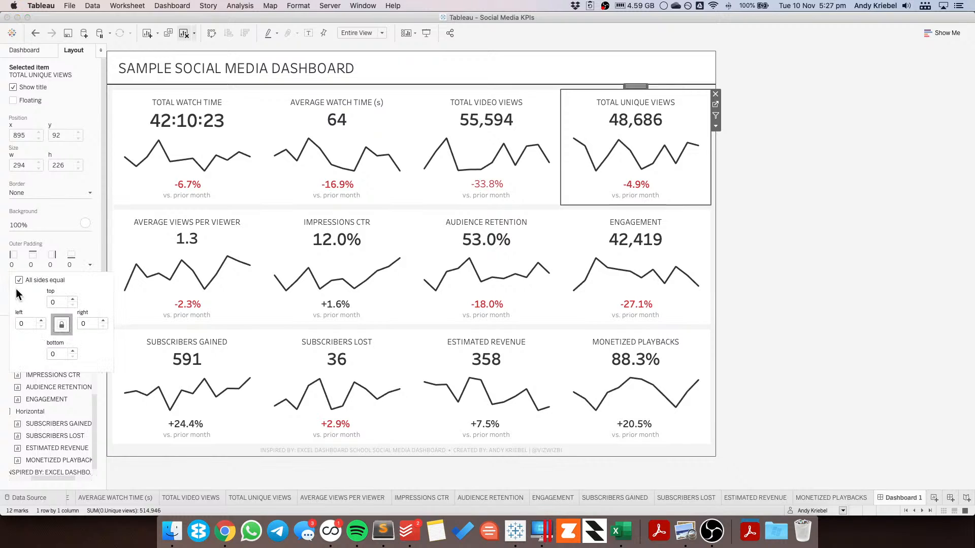
{"action": "left_click", "coordinate": [20, 324]}
{"action": "type", "text": "5"}
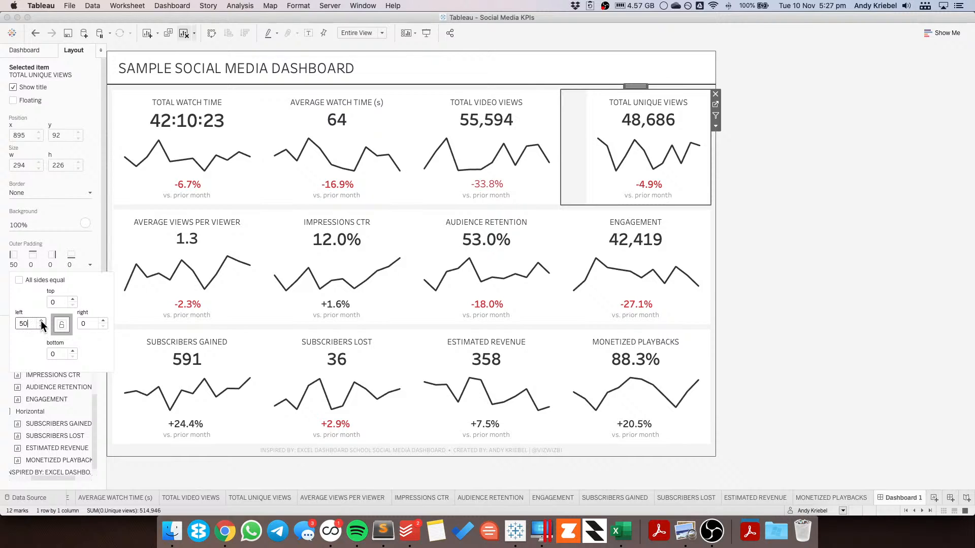
{"action": "key", "text": "BackSpace"}
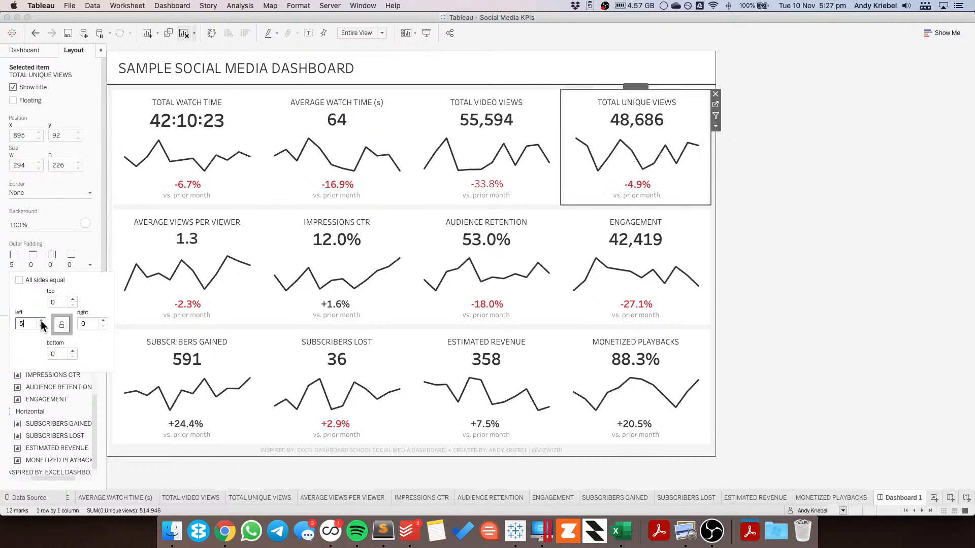
Step: Set the Total Video Views sheet's outer padding to 5 on the left and right, 0 top and bottom
{"action": "left_click", "coordinate": [458, 145]}
{"action": "left_click", "coordinate": [24, 253]}
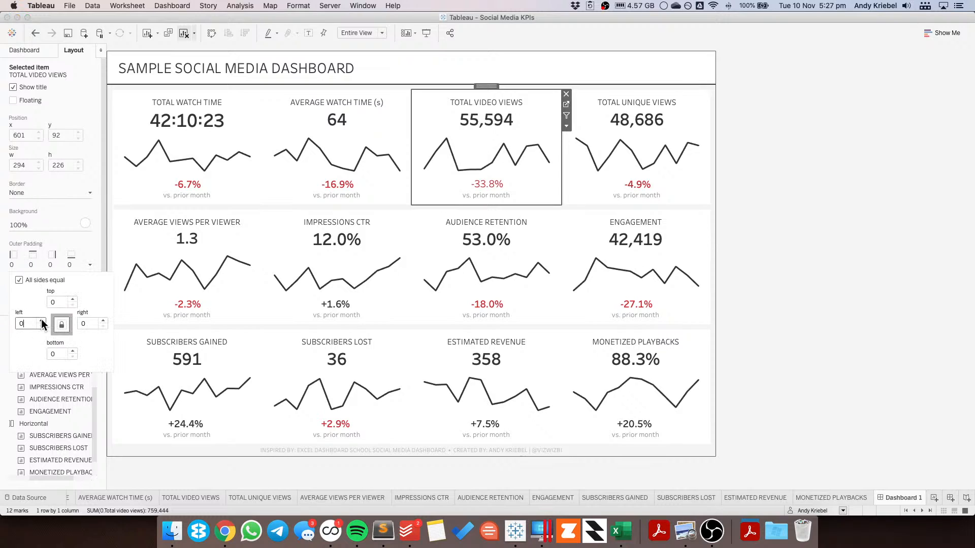
{"action": "double_click", "coordinate": [41, 320]}
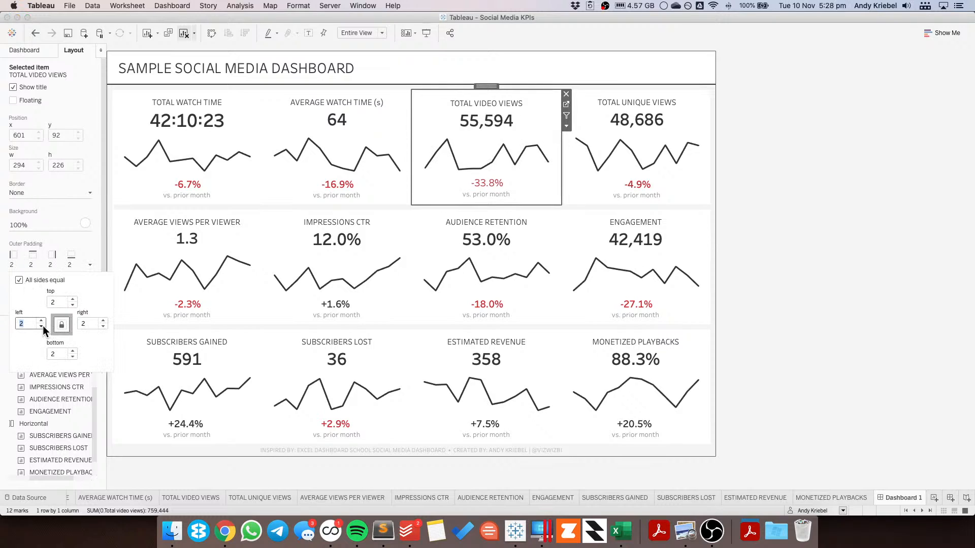
{"action": "double_click", "coordinate": [41, 326]}
{"action": "left_click", "coordinate": [19, 280]}
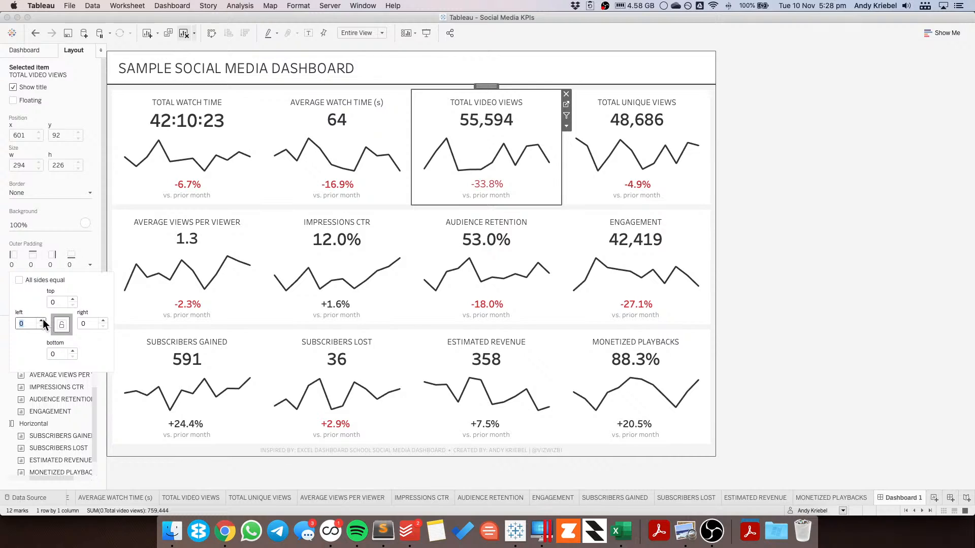
{"action": "double_click", "coordinate": [41, 320]}
{"action": "double_click", "coordinate": [42, 320]}
{"action": "left_click", "coordinate": [41, 321]}
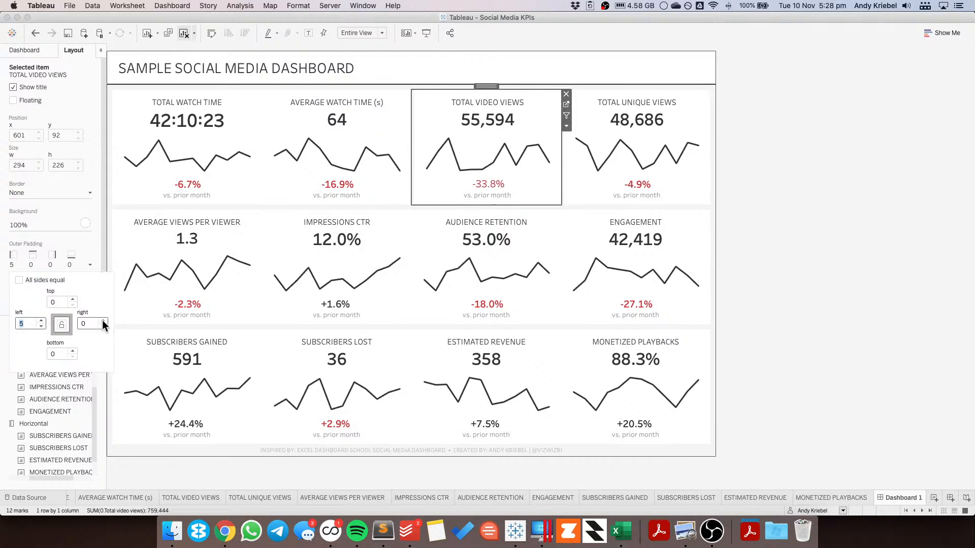
{"action": "double_click", "coordinate": [104, 321]}
{"action": "double_click", "coordinate": [103, 321]}
{"action": "left_click", "coordinate": [103, 321]}
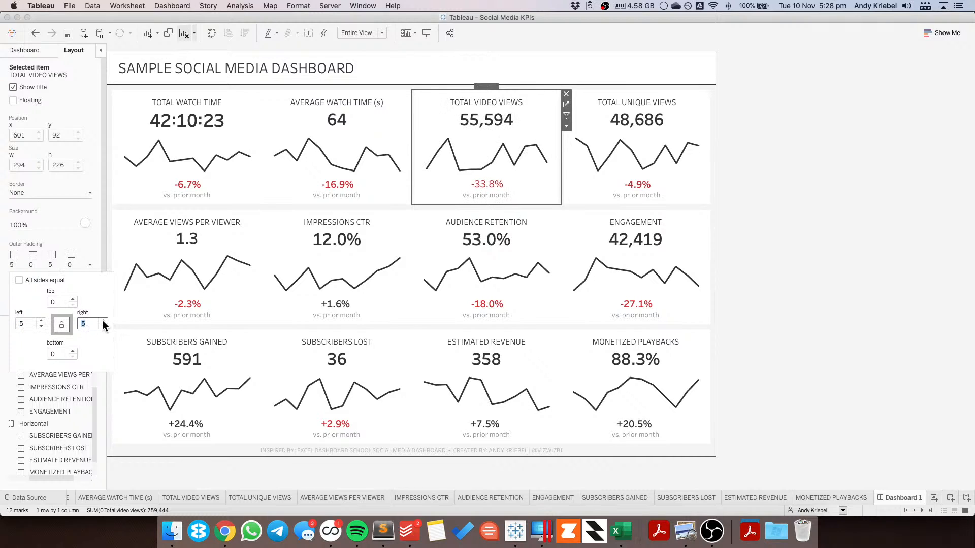
Step: Set the Average Watch Time sheet's left and right outer padding to 5
{"action": "left_click", "coordinate": [324, 132]}
{"action": "left_click", "coordinate": [36, 264]}
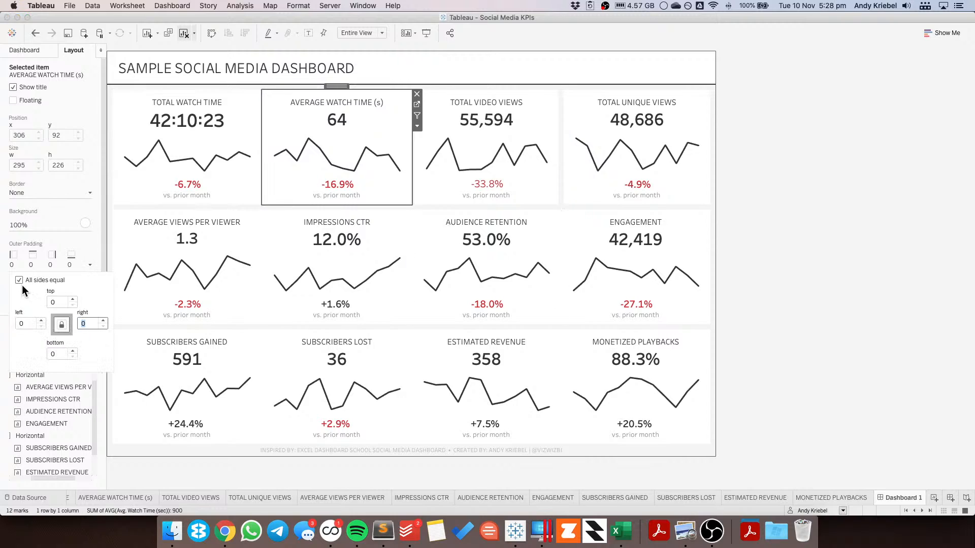
{"action": "double_click", "coordinate": [22, 324]}
{"action": "type", "text": "5"}
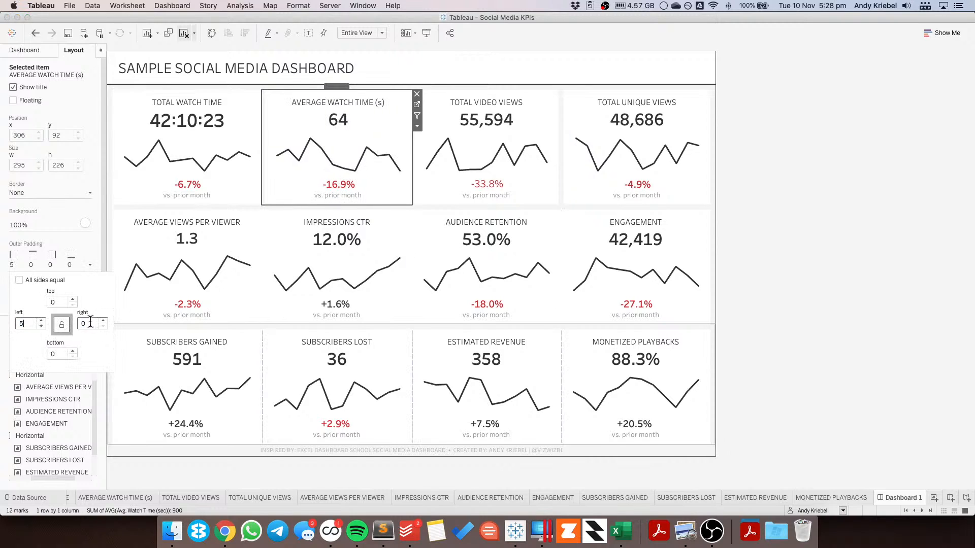
{"action": "double_click", "coordinate": [90, 322]}
{"action": "type", "text": "5"}
Step: Unlink the Total Watch Time sheet's outer padding sides and set its right padding to 5
{"action": "left_click", "coordinate": [209, 121]}
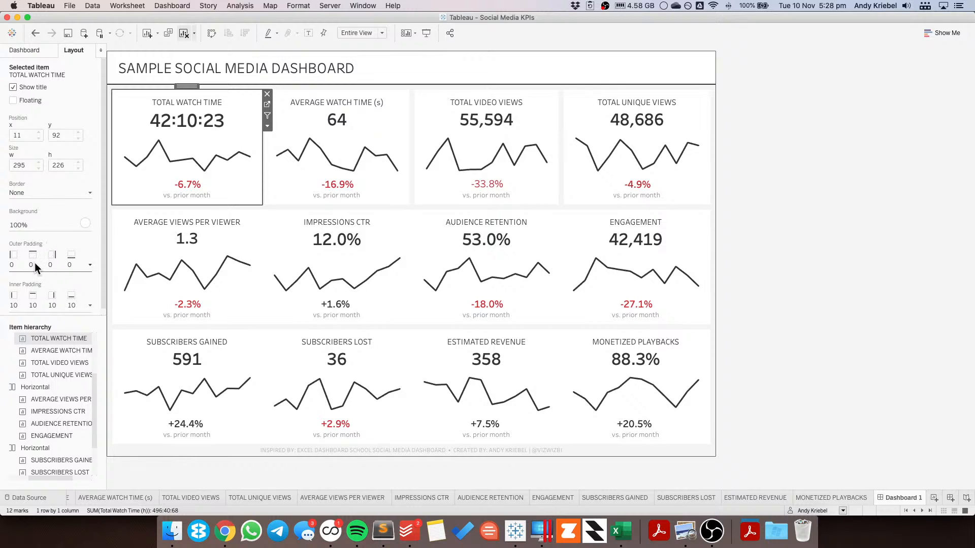
{"action": "left_click", "coordinate": [34, 263]}
{"action": "left_click", "coordinate": [22, 281]}
{"action": "double_click", "coordinate": [82, 323]}
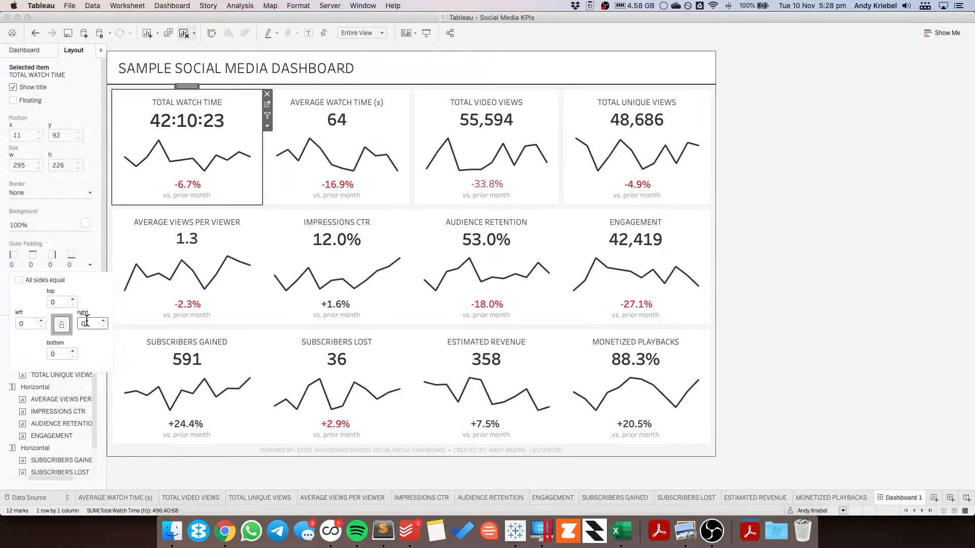
{"action": "type", "text": "5"}
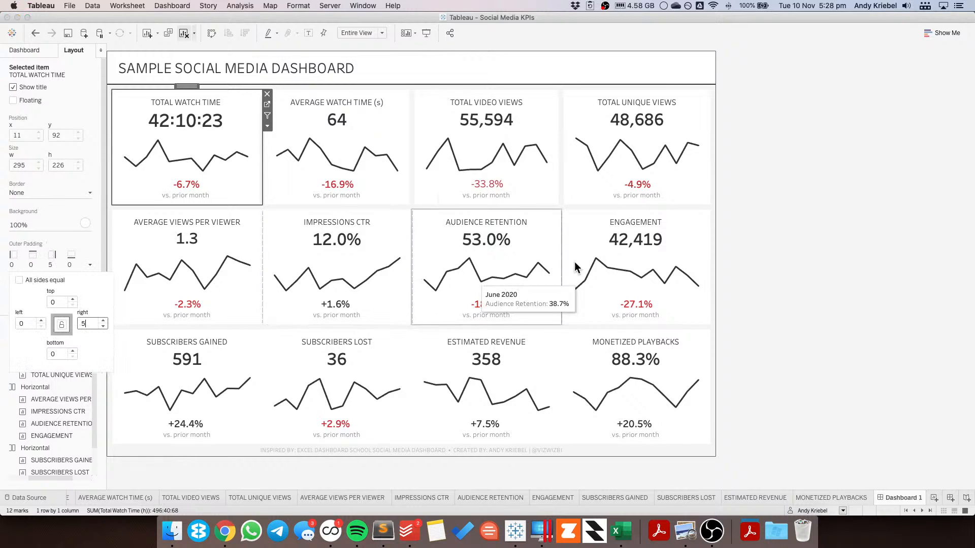
{"action": "left_click", "coordinate": [781, 221]}
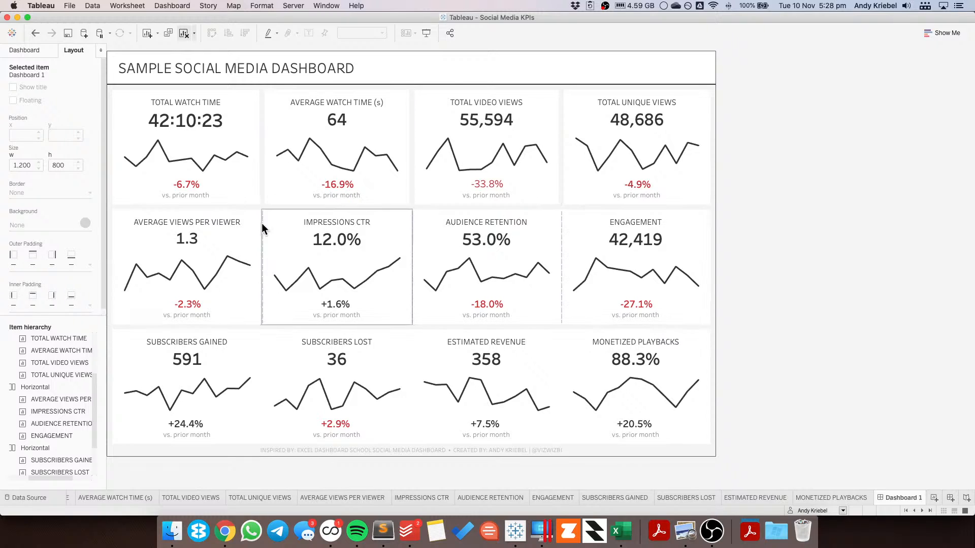